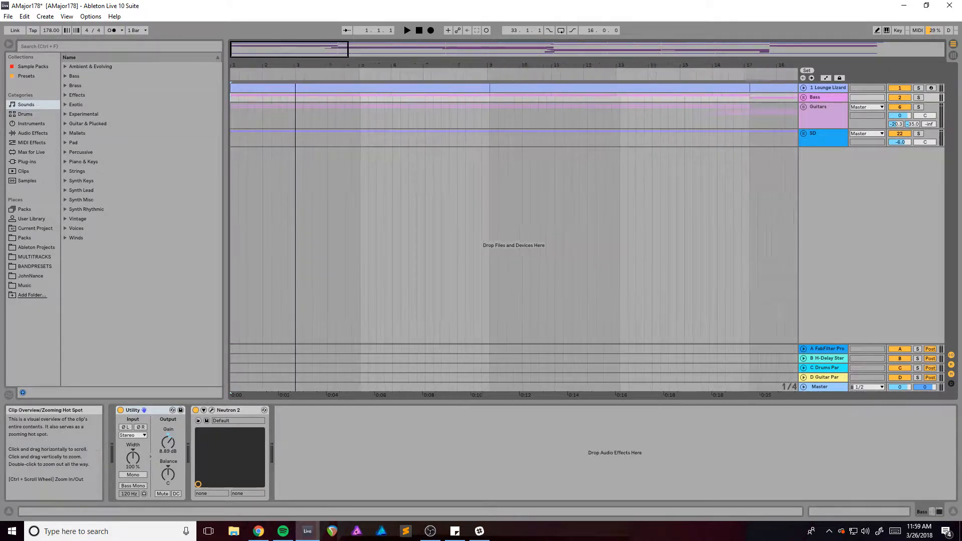
left_click_drag(349, 49, 306, 49)
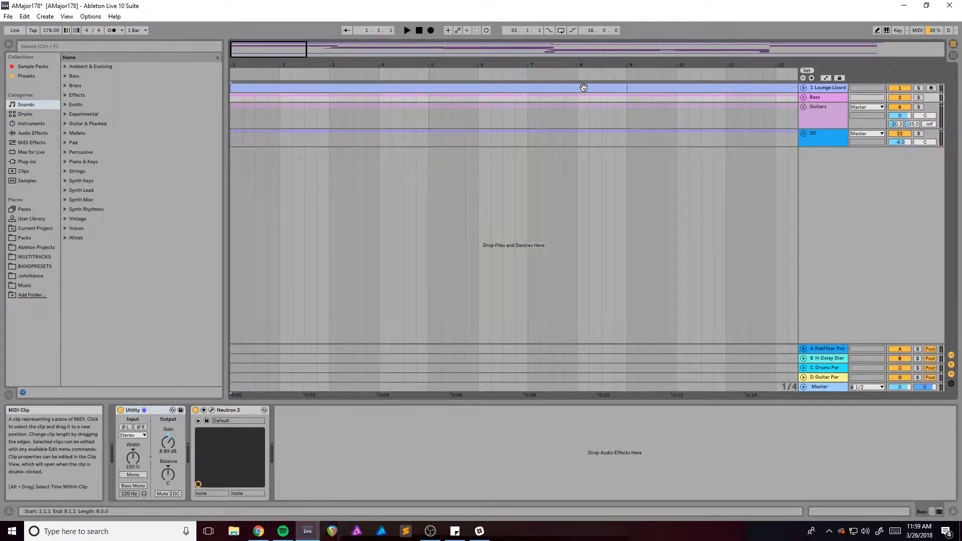
left_click_drag(306, 49, 302, 50)
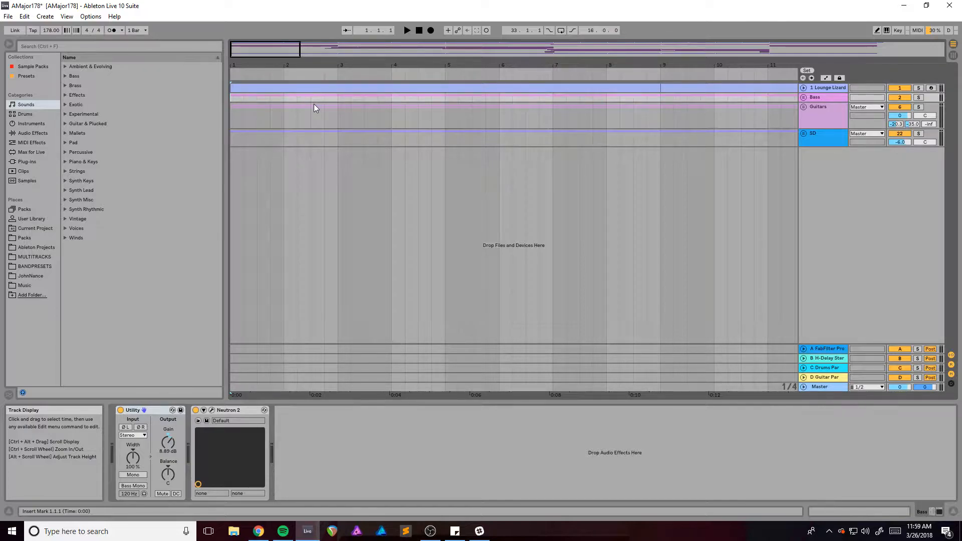
left_click_drag(267, 56, 945, 52)
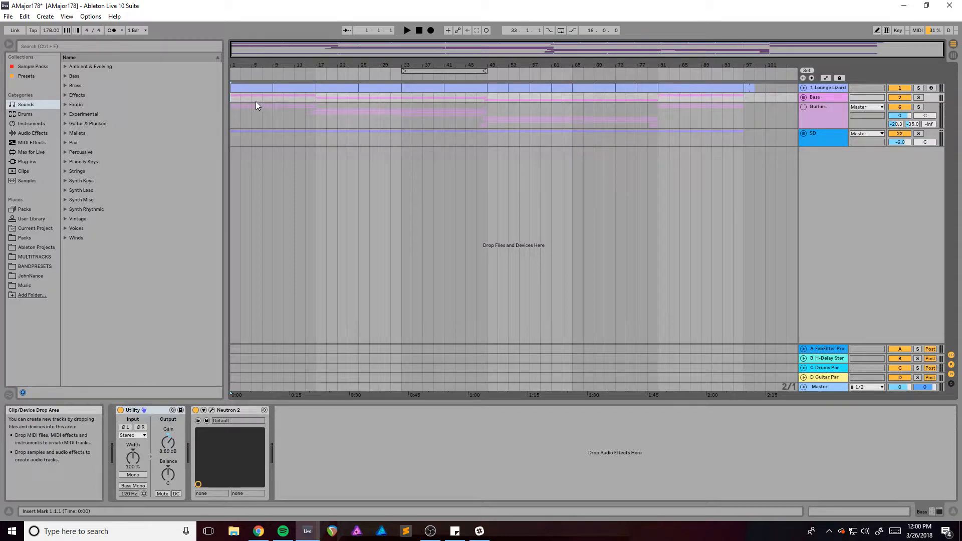
mouse_move(275, 51)
left_mouse_down()
mouse_move(275, 88)
mouse_move(275, 47)
left_mouse_up()
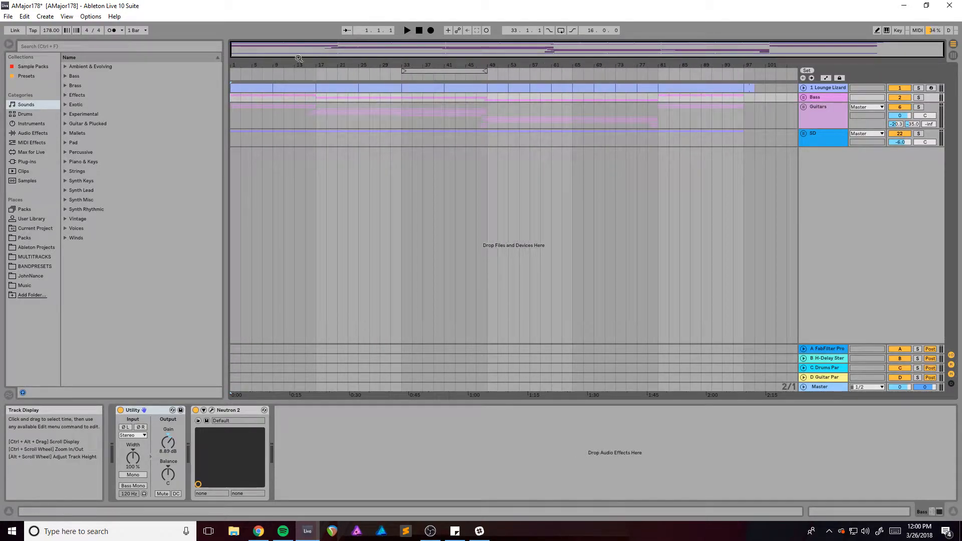
key("alt+Tab")
key("alt+Tab")
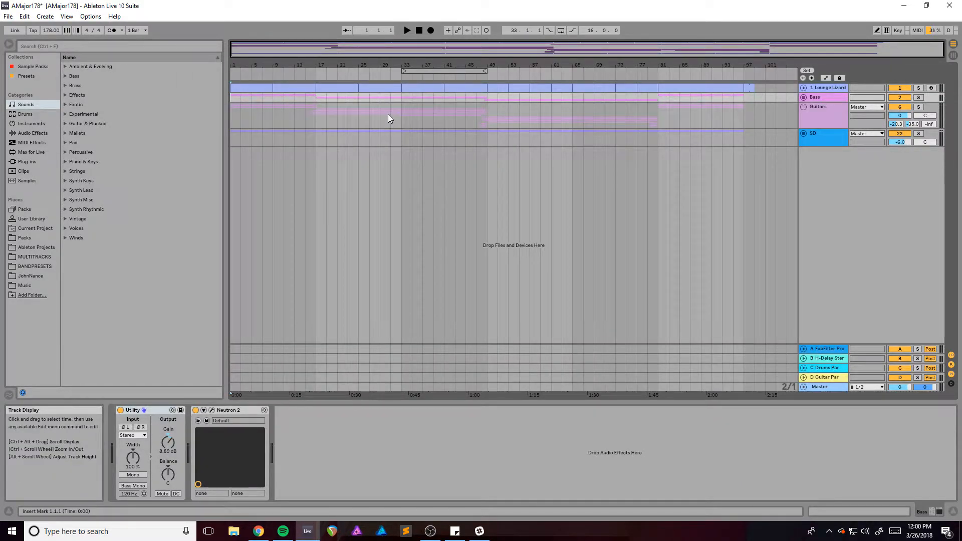
- Play the arrangement from its beginning and audition successive sections up to around bar 32
key("space")
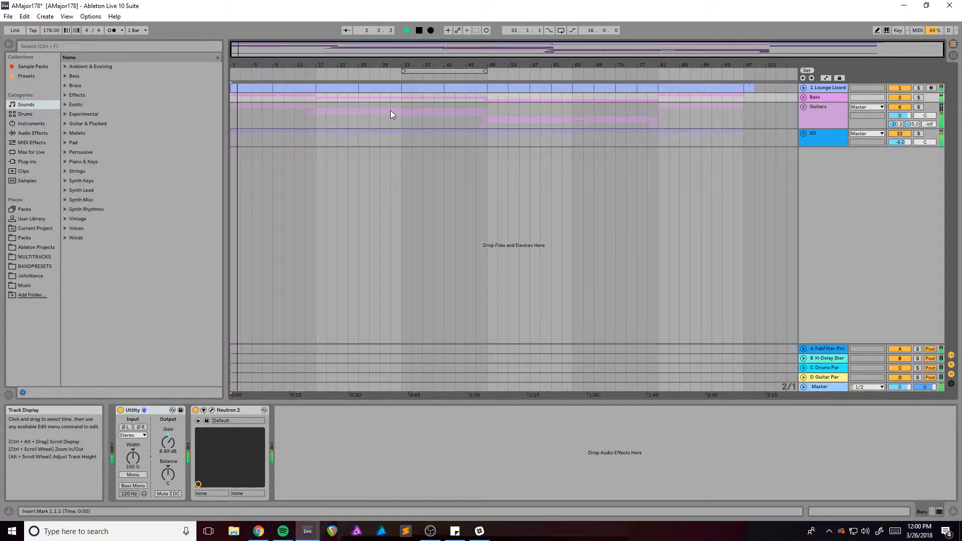
left_click_drag(280, 54, 280, 92)
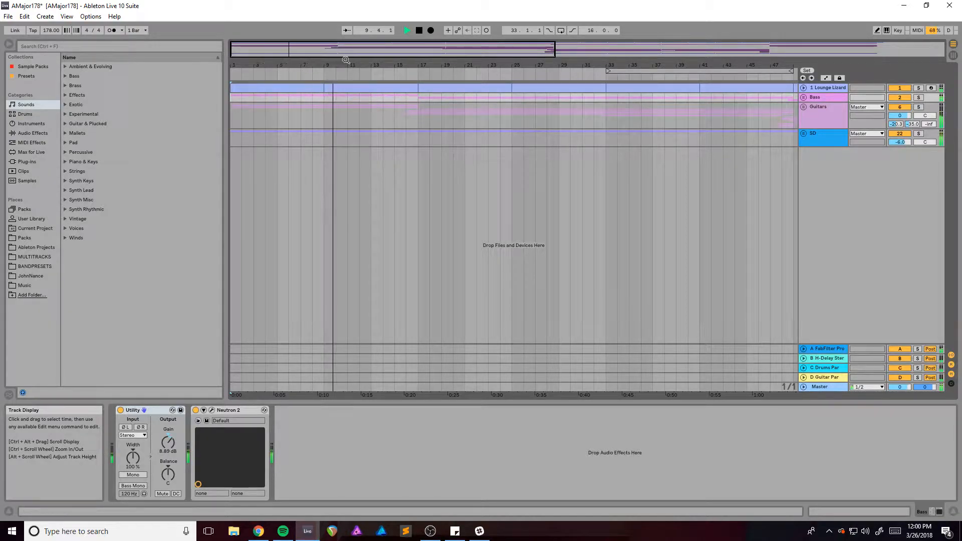
left_click_drag(347, 64, 342, 112)
key("space")
left_click(321, 99)
left_click_drag(461, 65, 519, 115)
key("space")
left_click(369, 97)
left_click(423, 99)
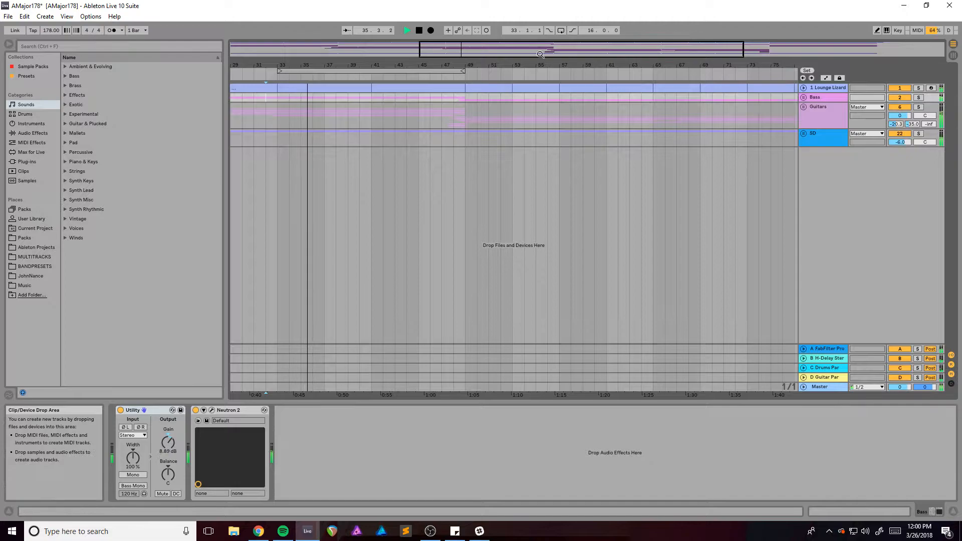
- Audition the later sections of the arrangement from around bars 48, 63 and 80, and stop playback
left_click_drag(536, 59, 587, 58)
left_click(366, 96)
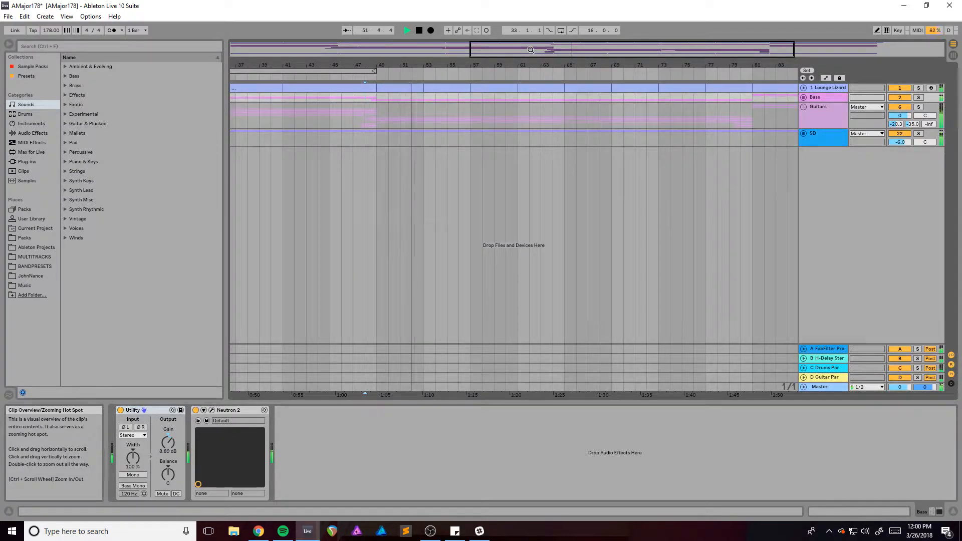
left_click_drag(531, 50, 529, 69)
left_click(462, 105)
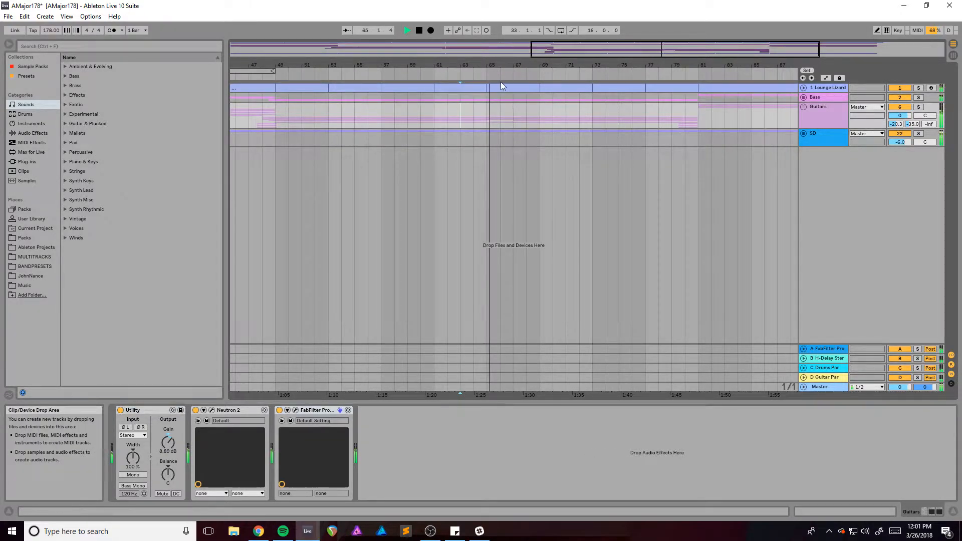
left_click_drag(570, 47, 680, 53)
left_click(486, 106)
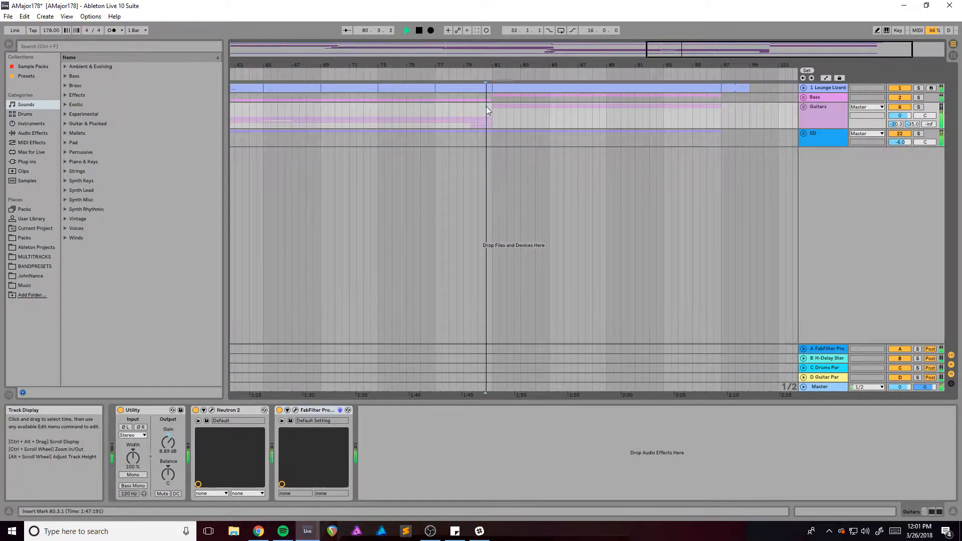
double_click(425, 49)
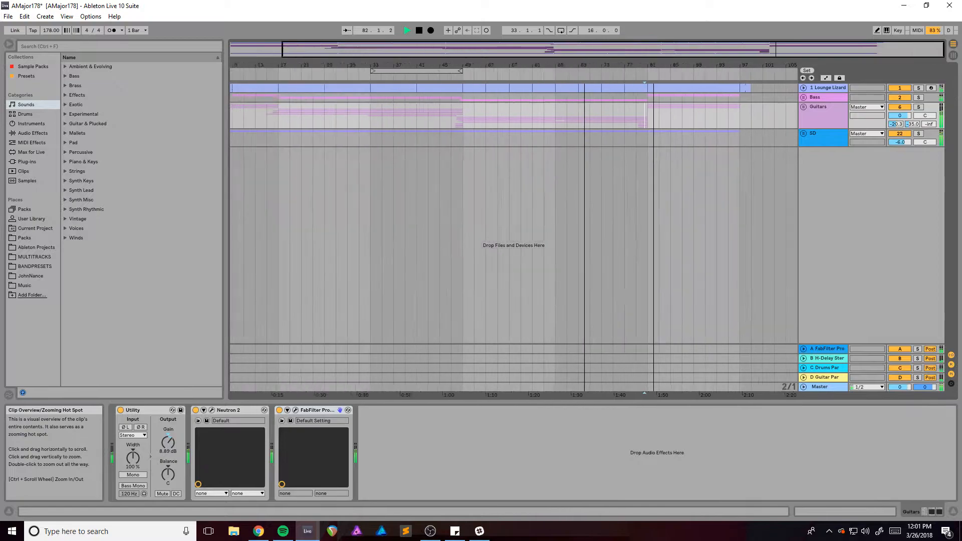
key("space")
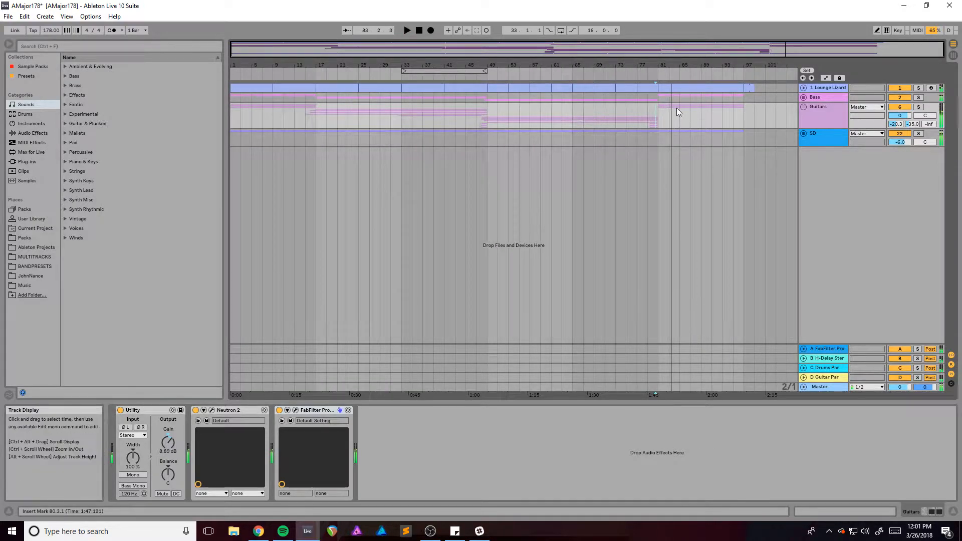
- Place the insert marker at bar 49 on the Guitars track and show the Master track's device chain
left_click_drag(441, 48, 258, 56)
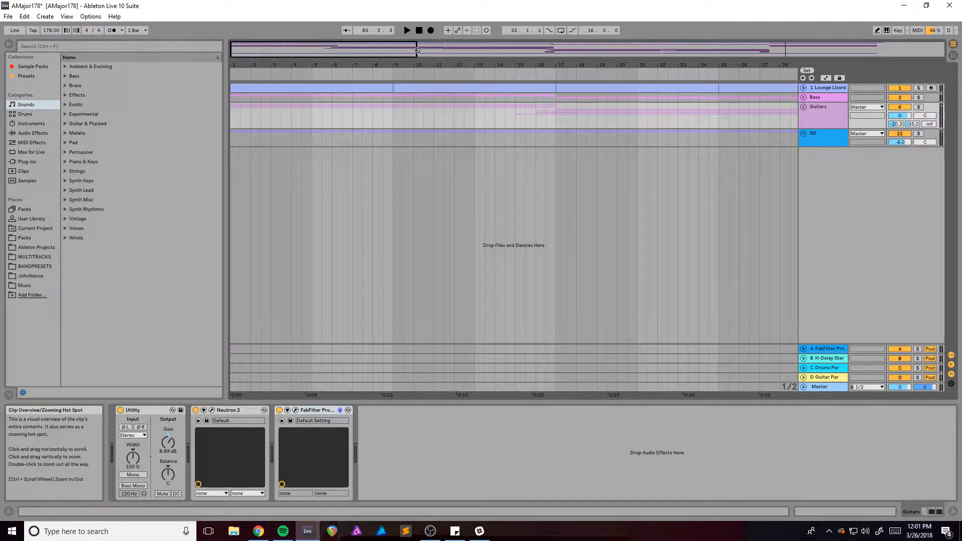
left_click_drag(417, 48, 950, 45)
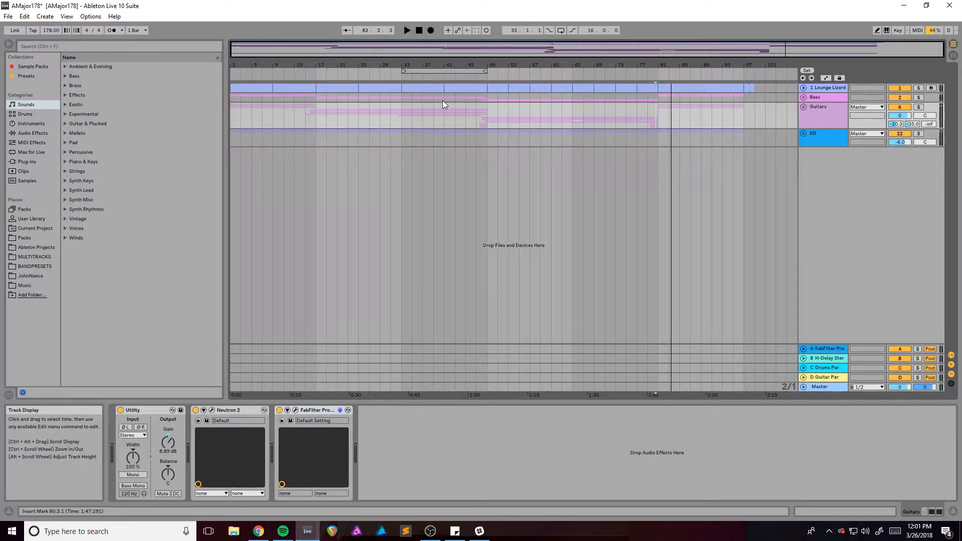
left_click_drag(309, 107, 489, 122)
left_click(488, 107)
left_click(825, 388)
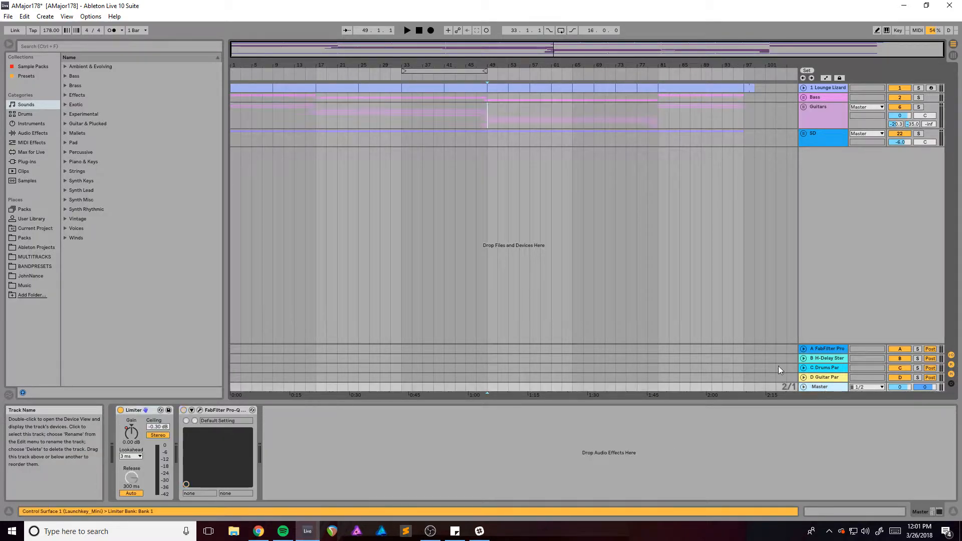
mouse_move(340, 50)
left_mouse_down()
mouse_move(343, 72)
mouse_move(346, 52)
left_mouse_up()
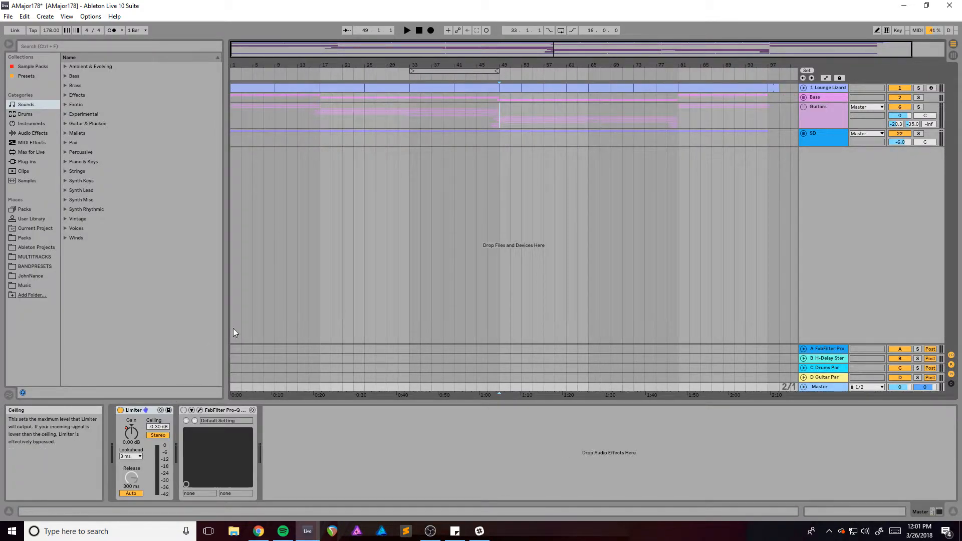
left_click_drag(302, 49, 304, 70)
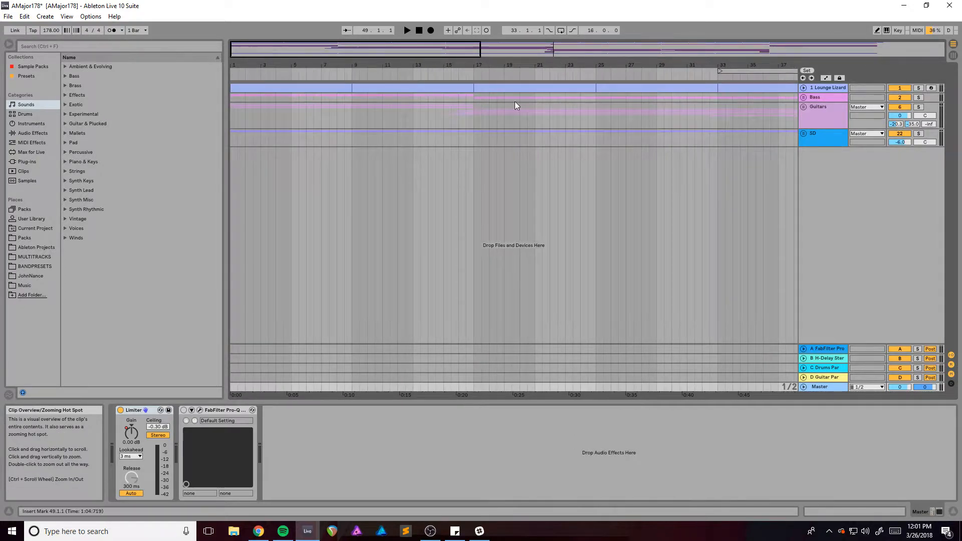
- Unfold and solo the Lounge Lizard track, listen to its part from bar 25 and stop playback
left_click(803, 88)
left_click(900, 88)
left_click(919, 88)
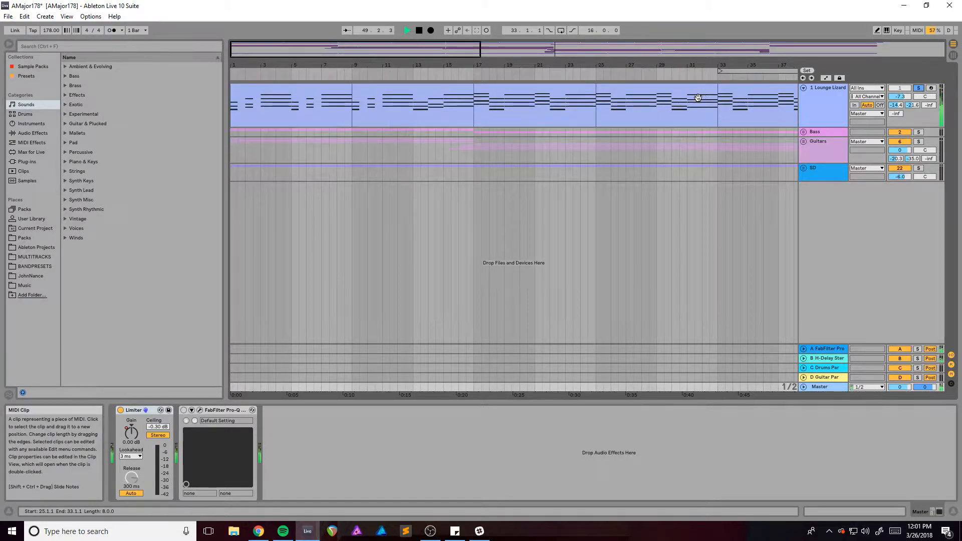
left_click_drag(381, 65, 382, 49)
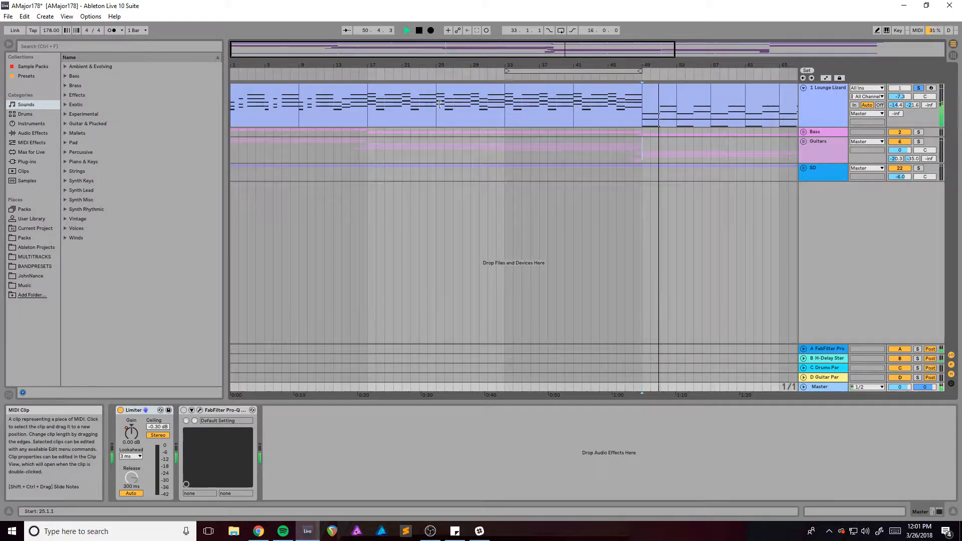
left_click(440, 104)
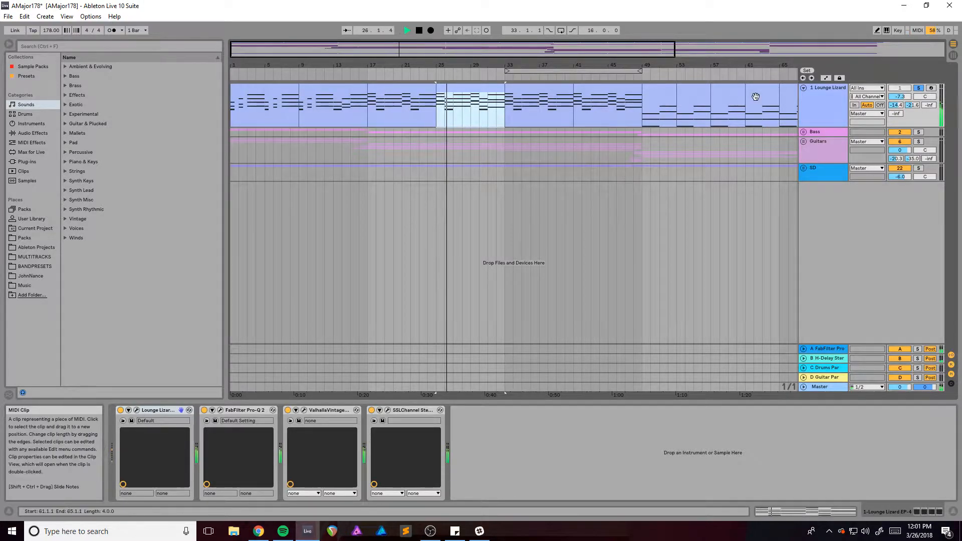
left_click_drag(403, 49, 404, 59)
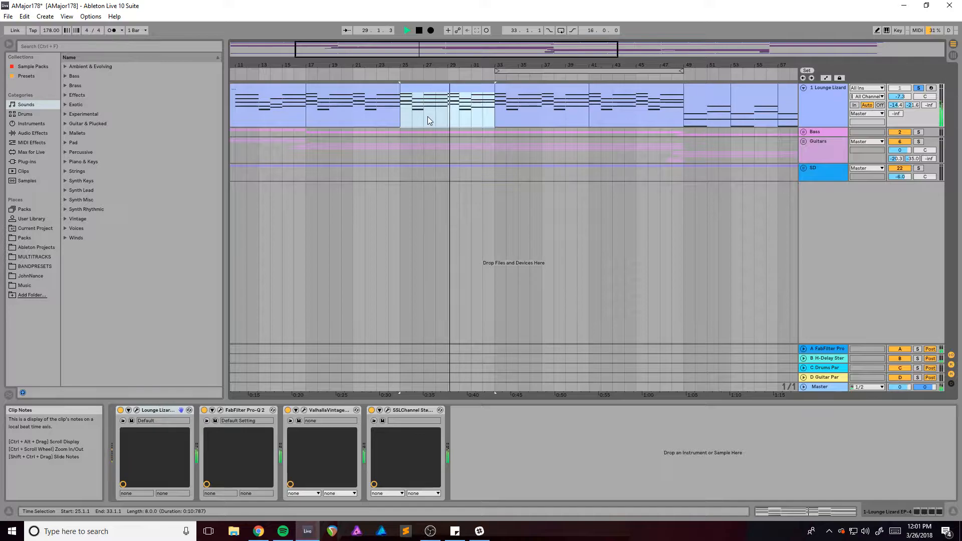
left_click(402, 116)
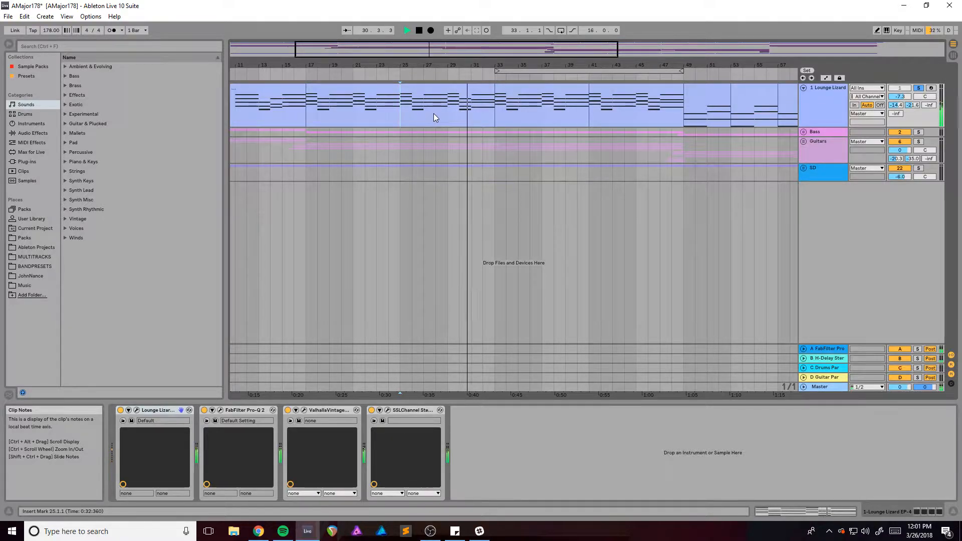
key("space")
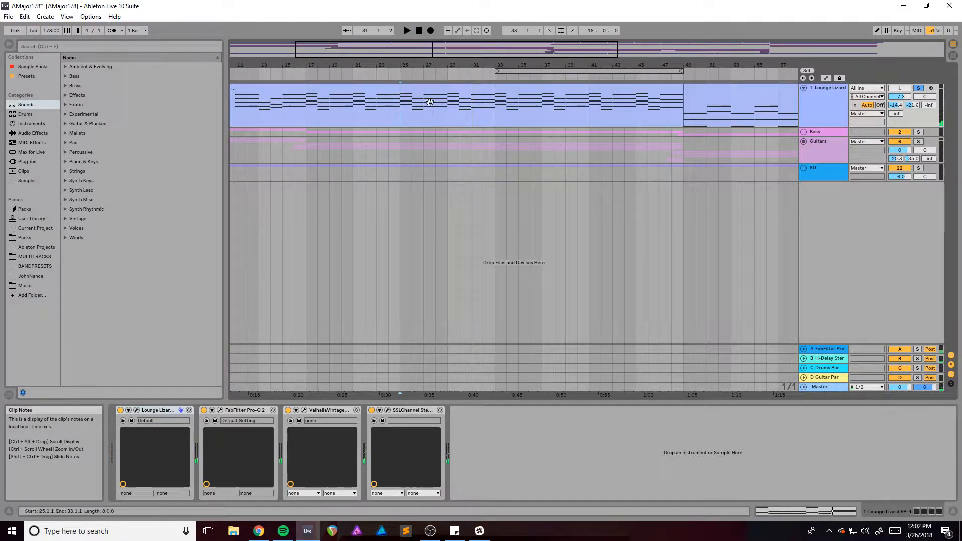
- Play the full mix from bar 25 without solo, comparing it with the Lounge Lizard track muted and active
key("space")
left_click(897, 89)
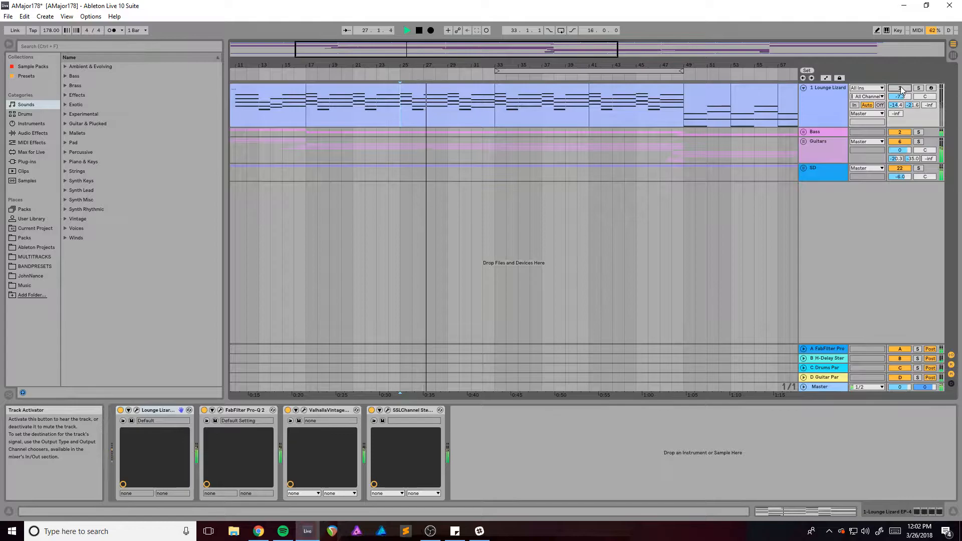
left_click(900, 88)
left_click_drag(508, 48, 509, 29)
key("space")
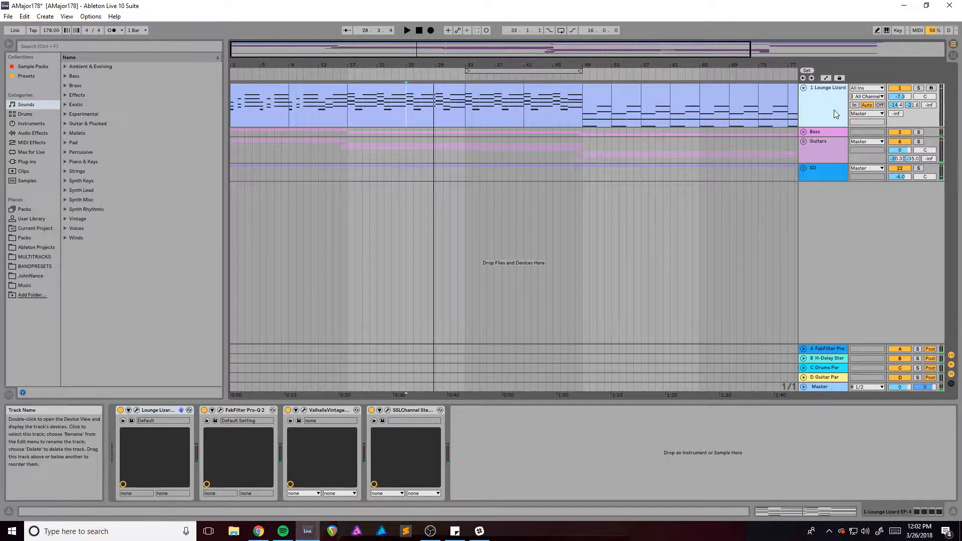
- Open the Lounge Lizard EP-4 instrument window, examine its electric piano program and settings, and close it
left_click_drag(424, 49, 400, 97)
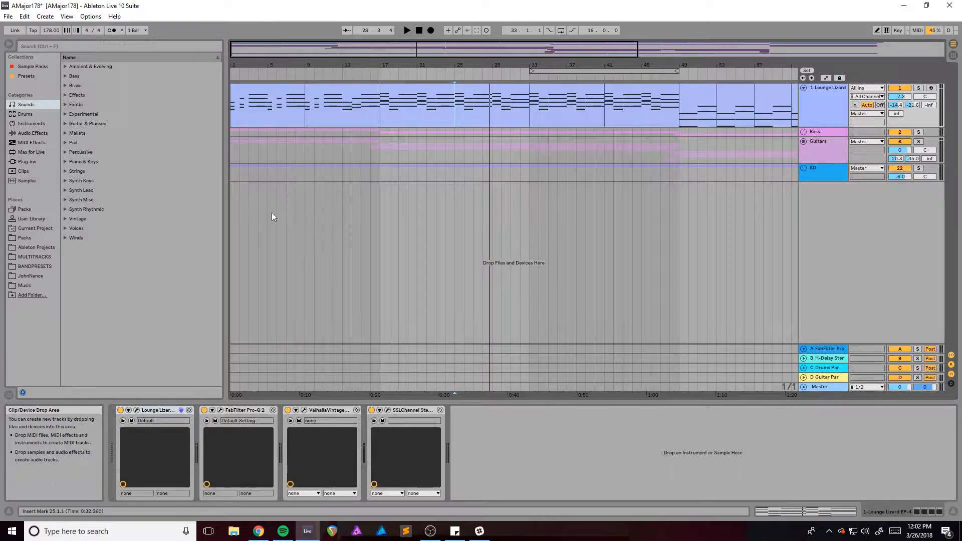
left_click(136, 410)
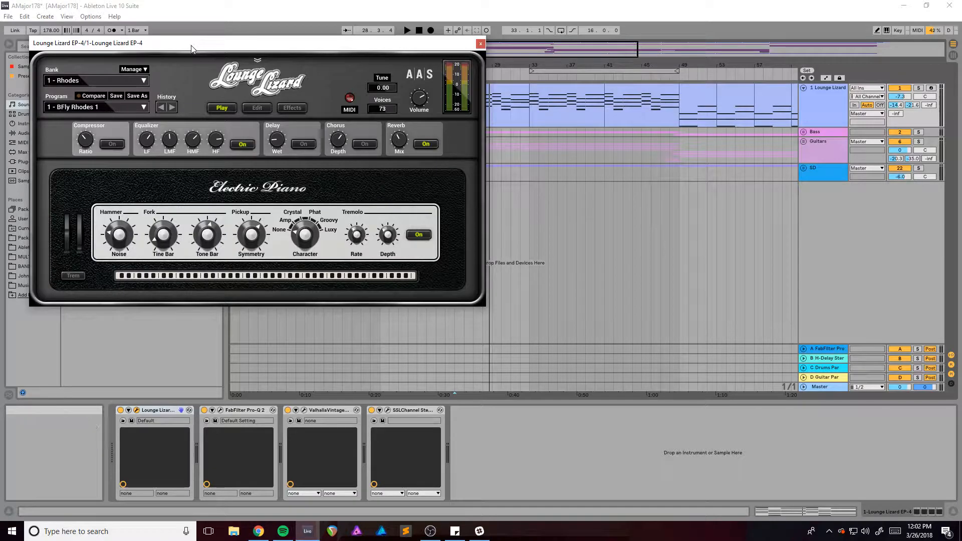
left_click_drag(200, 45, 207, 54)
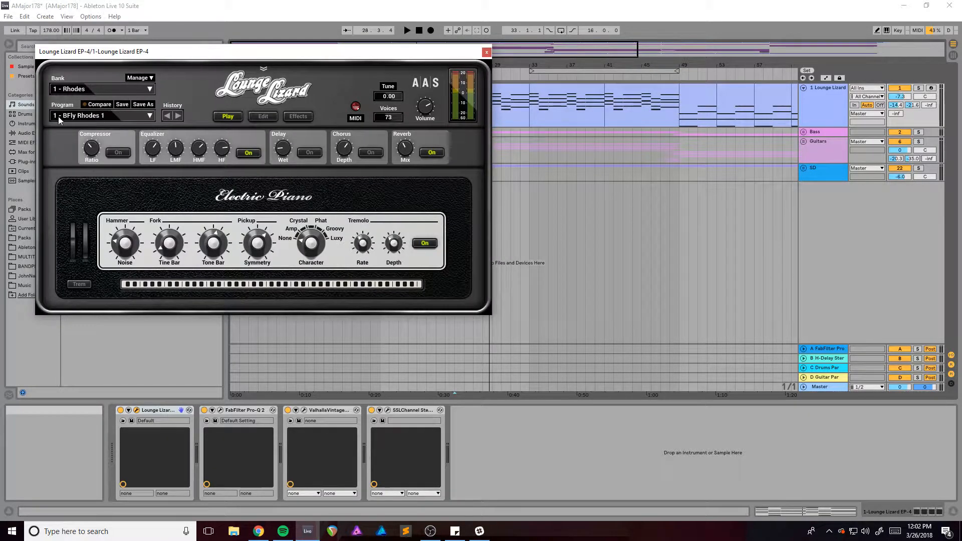
left_click_drag(281, 53, 311, 59)
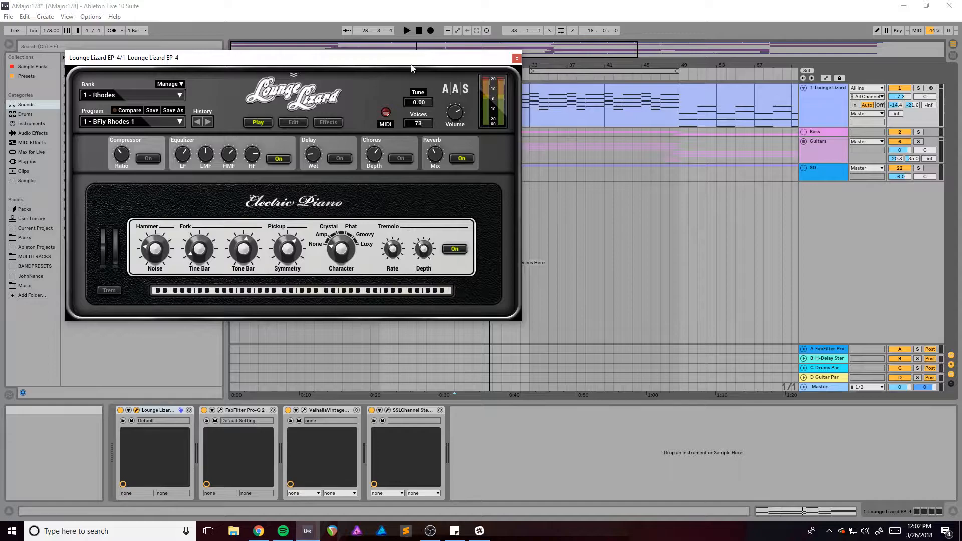
left_click(517, 59)
- Open the Lounge Lizard track's FabFilter Pro-Q 2, examine its equalizer curve and close it
scroll(492, 225, "up", 1)
scroll(492, 226, "down", 7)
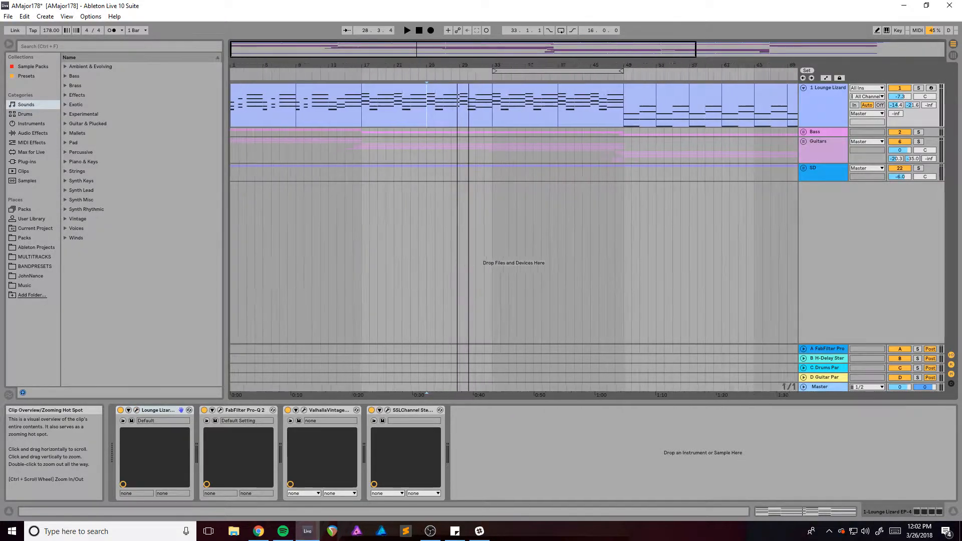
left_click(220, 410)
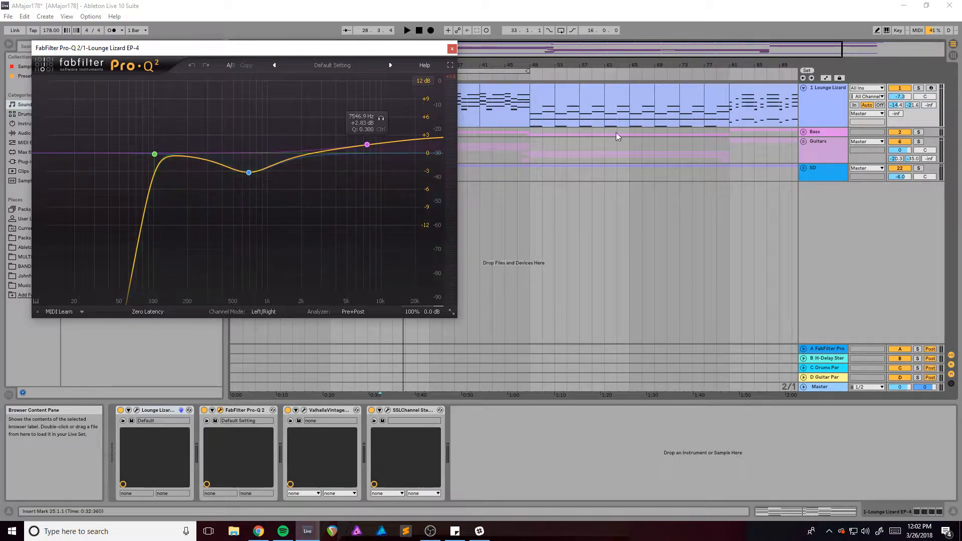
left_click(452, 49)
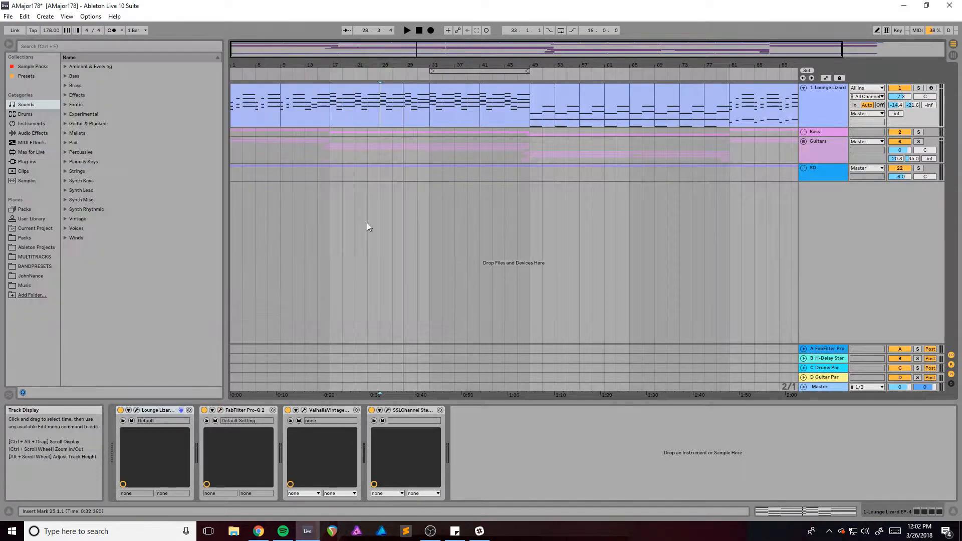
- Open the Lounge Lizard track's ValhallaVintageVerb, solo the track and play it from bar 25, comparing the sound with the reverb bypassed
left_click(304, 410)
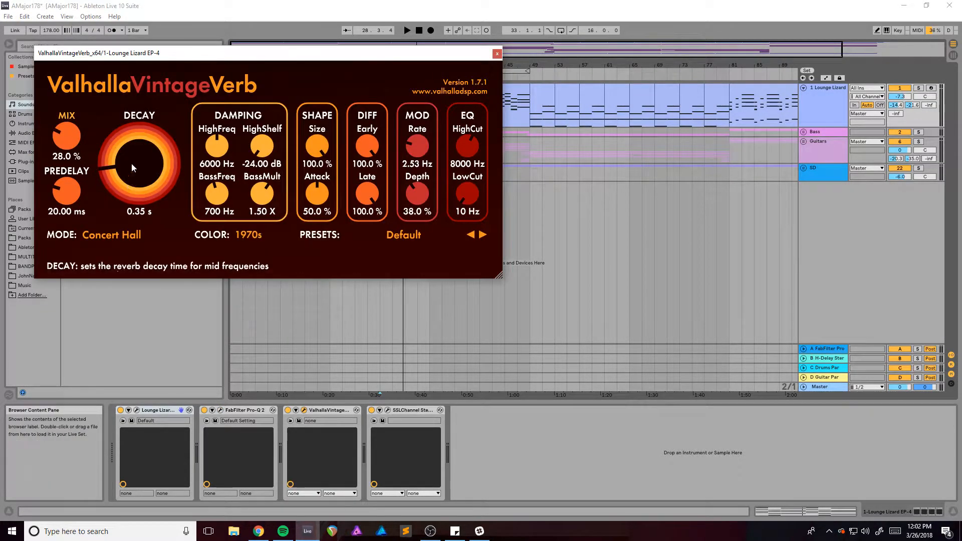
left_click(916, 89)
key("space")
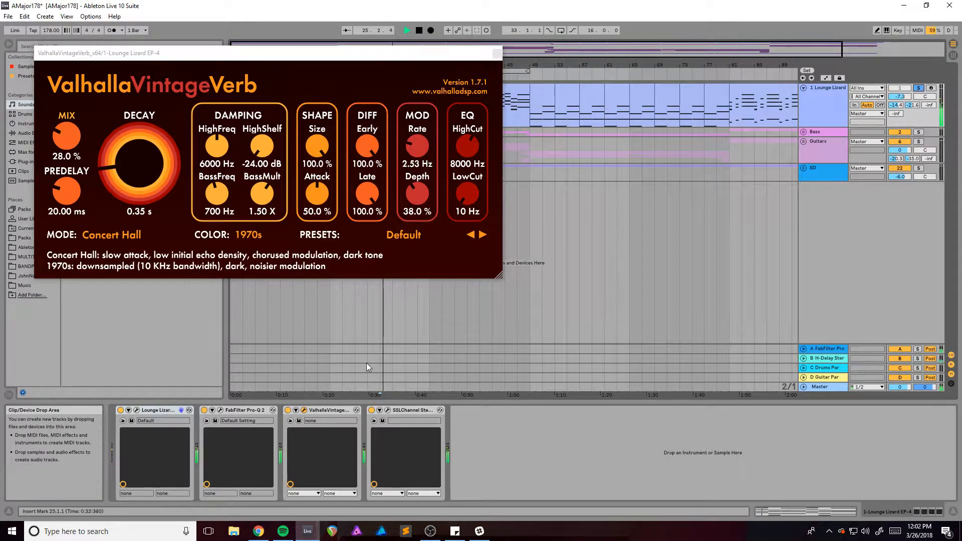
left_click(288, 411)
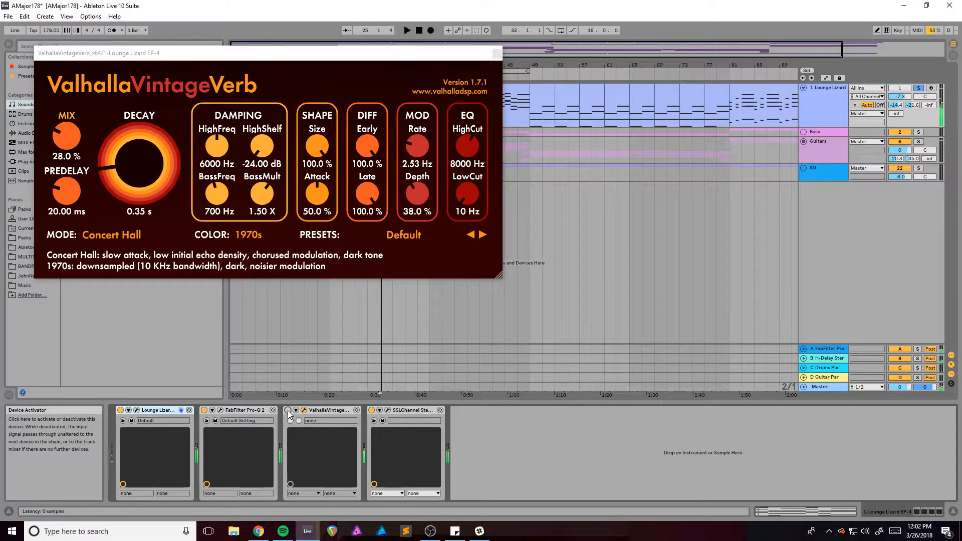
- Open the Lounge Lizard track's SSLChannel Stereo beside the reverb window, examine its compressor and EQ settings during playback, and close it
left_click(387, 410)
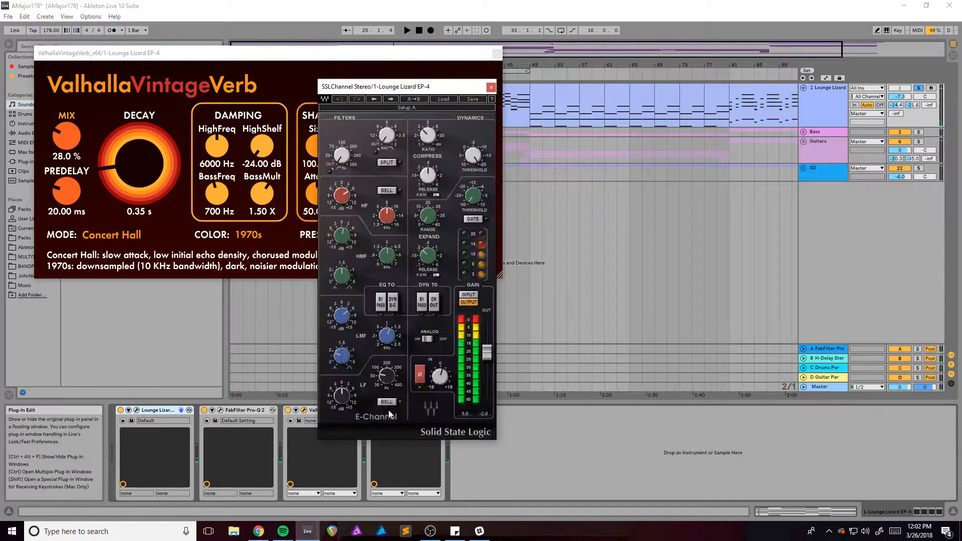
left_click_drag(538, 59, 618, 39)
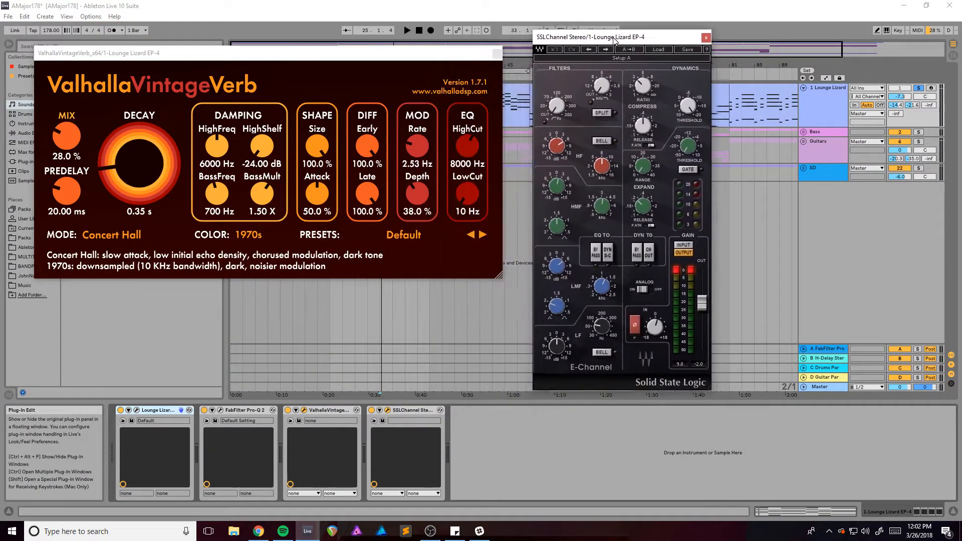
key("space")
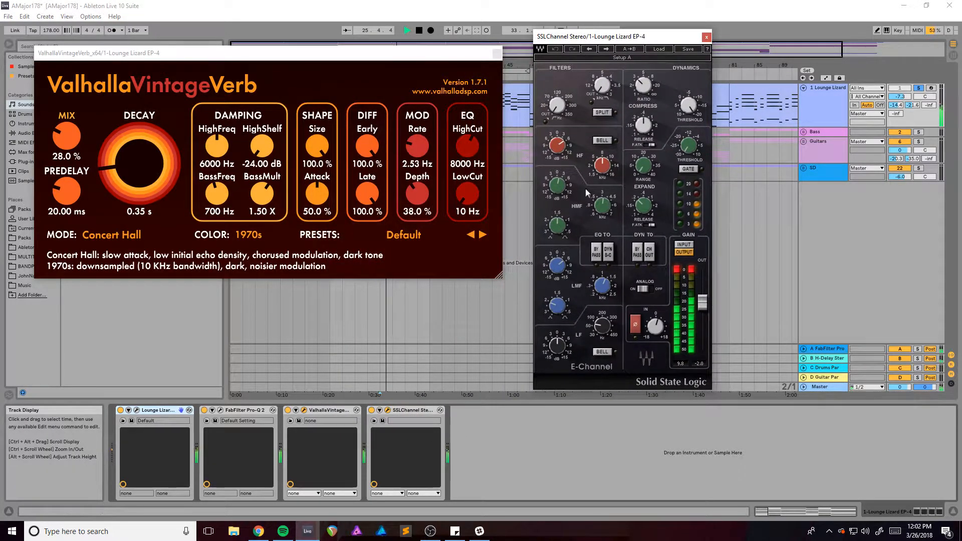
key("space")
key("space")
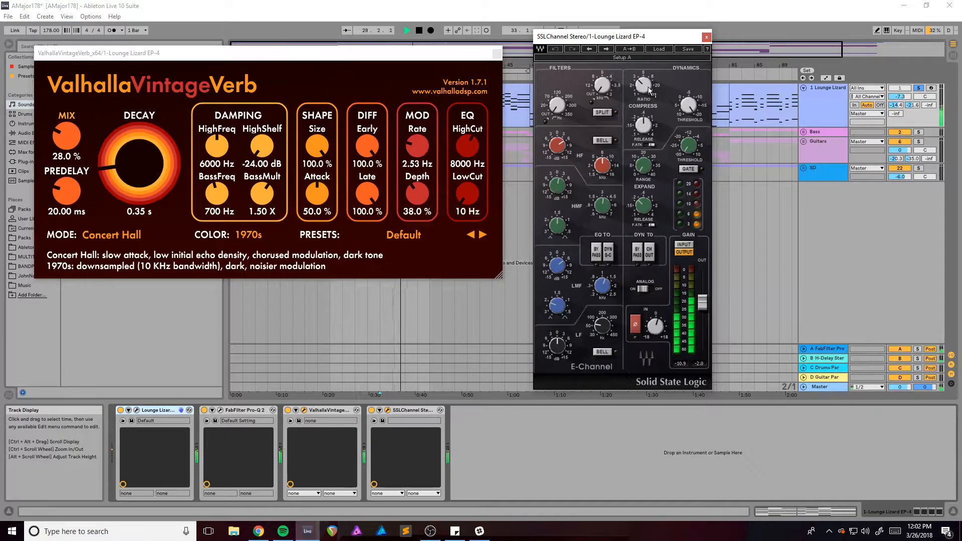
mouse_move(635, 92)
key("space")
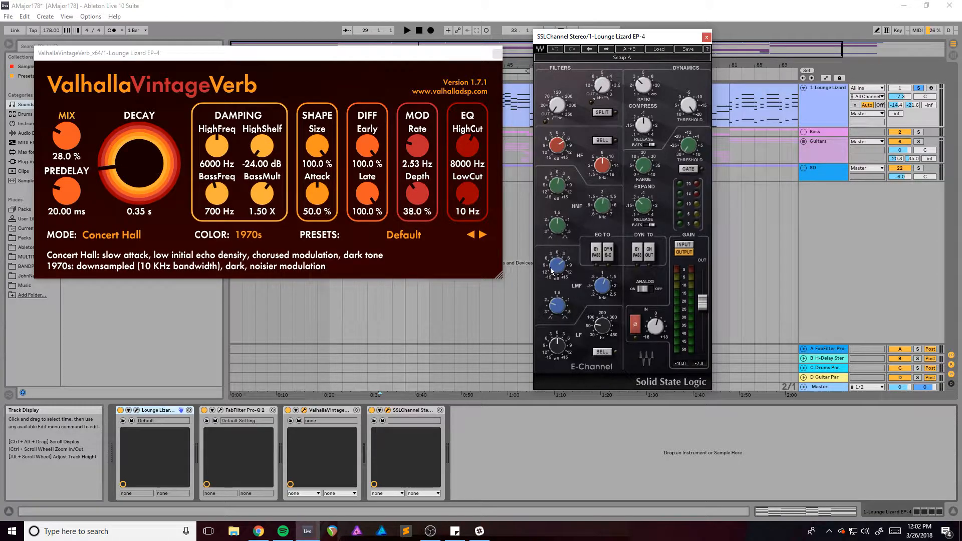
left_click(706, 37)
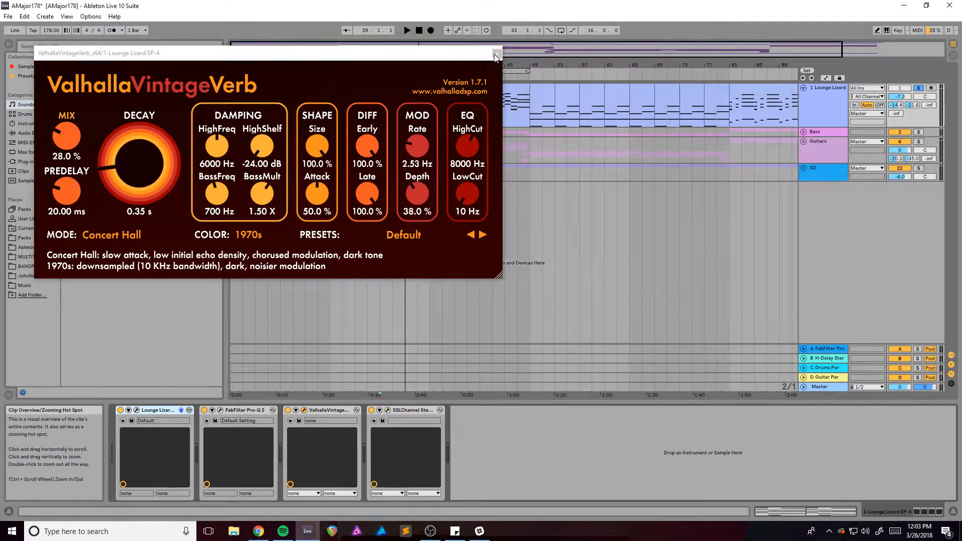
- Play the soloed Lounge Lizard with SSLChannel bypassed and active, stop playback and close the ValhallaVintageVerb window
key("space")
left_click(372, 409)
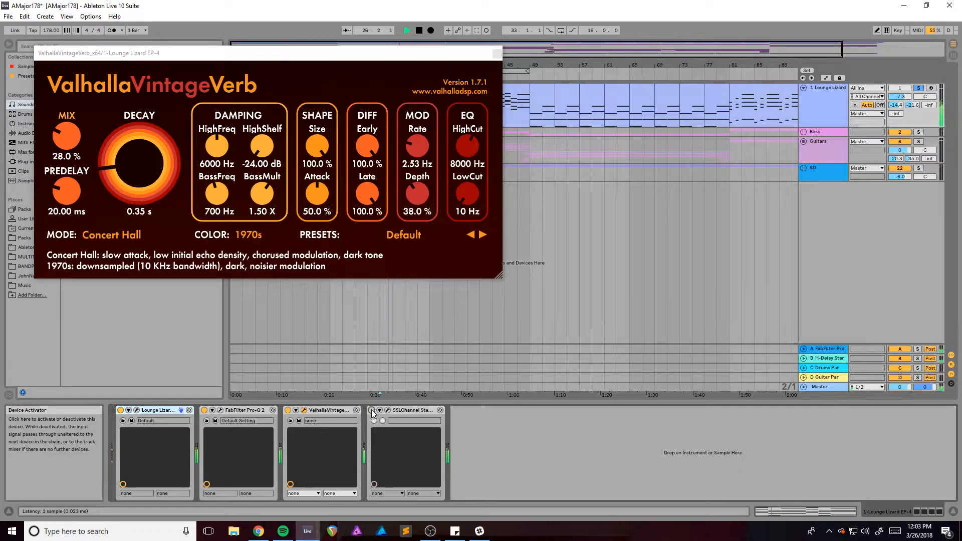
left_click(371, 410)
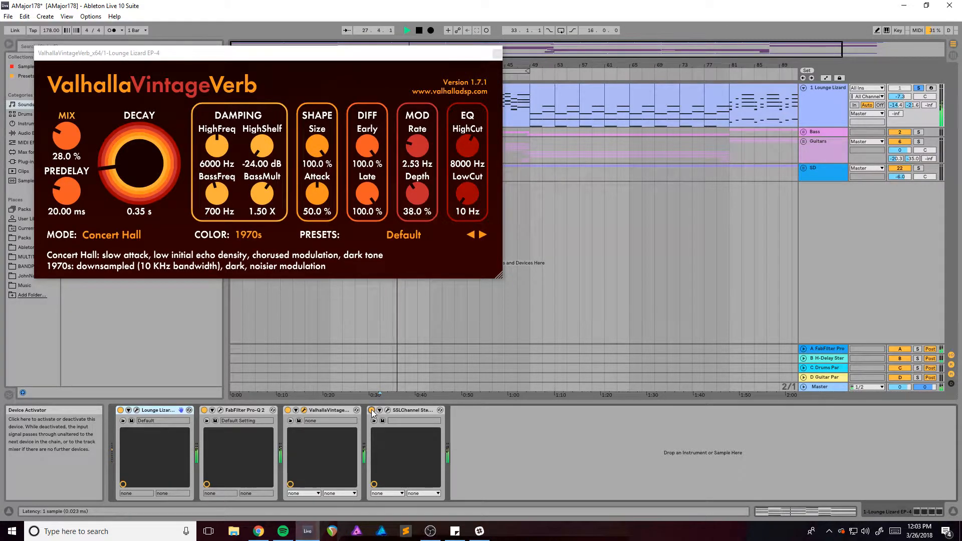
key("space")
left_click(496, 55)
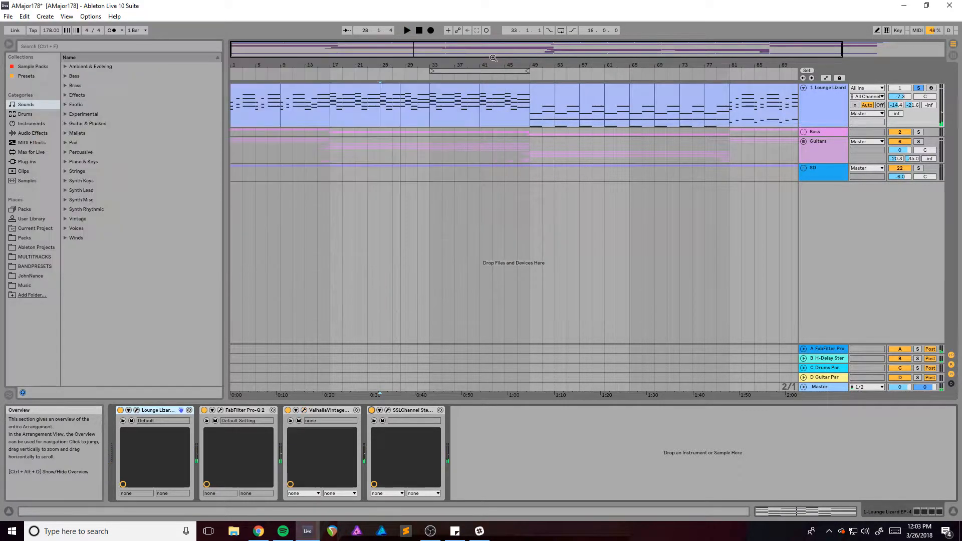
- Unfold the Bass group and show its device chain with Utility and Neutron 2
left_click_drag(443, 50, 355, 53)
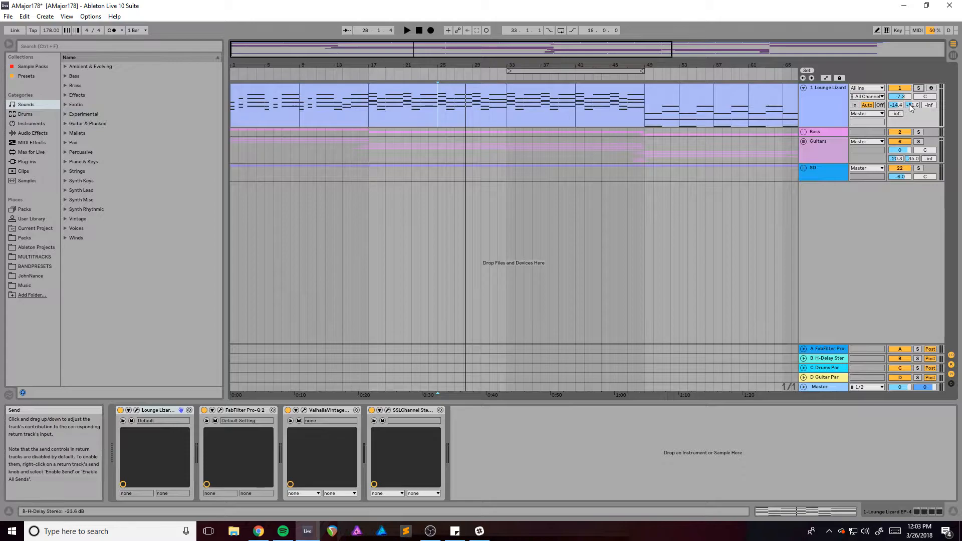
left_click_drag(390, 54, 581, 147)
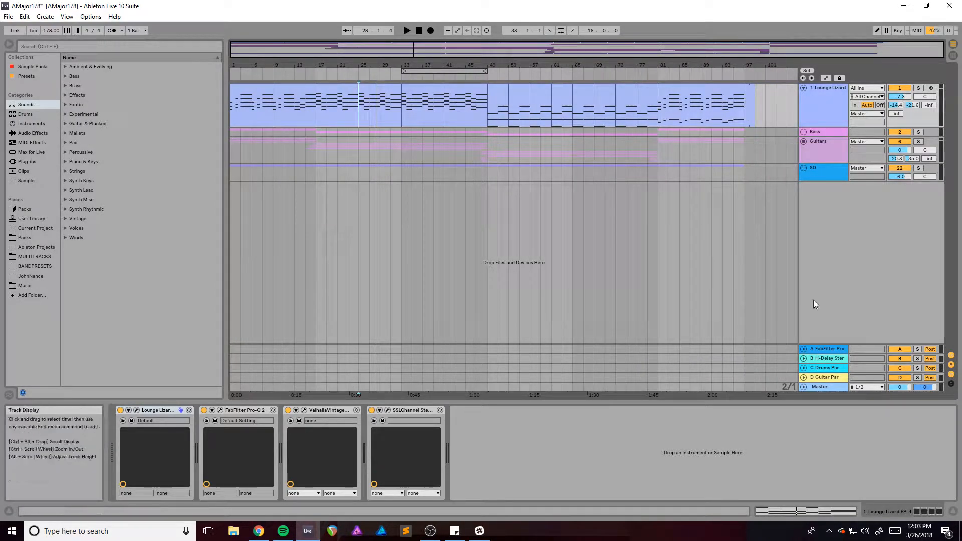
left_click(804, 131)
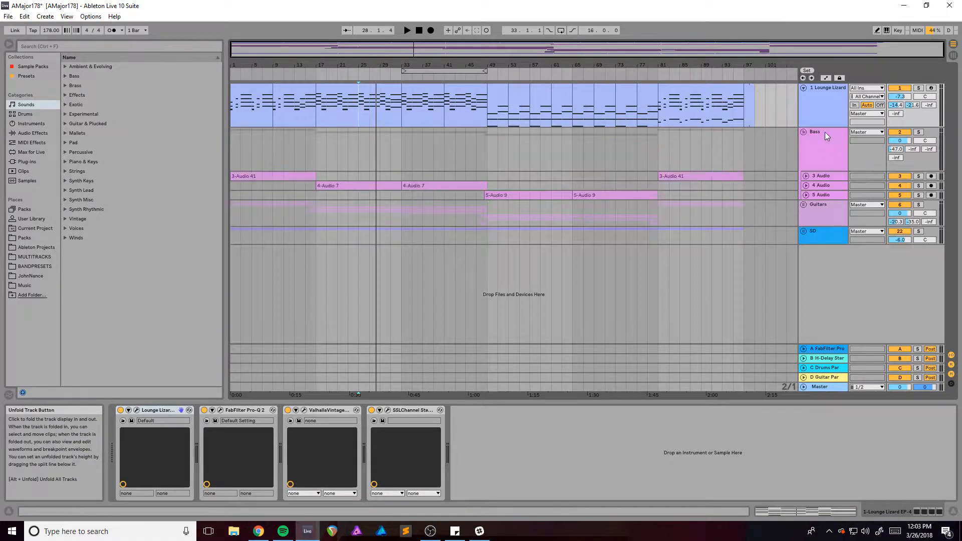
left_click(819, 136)
- Solo the Bass group and listen to it from bar 17, and again from bar 9
left_click_drag(359, 54, 296, 72)
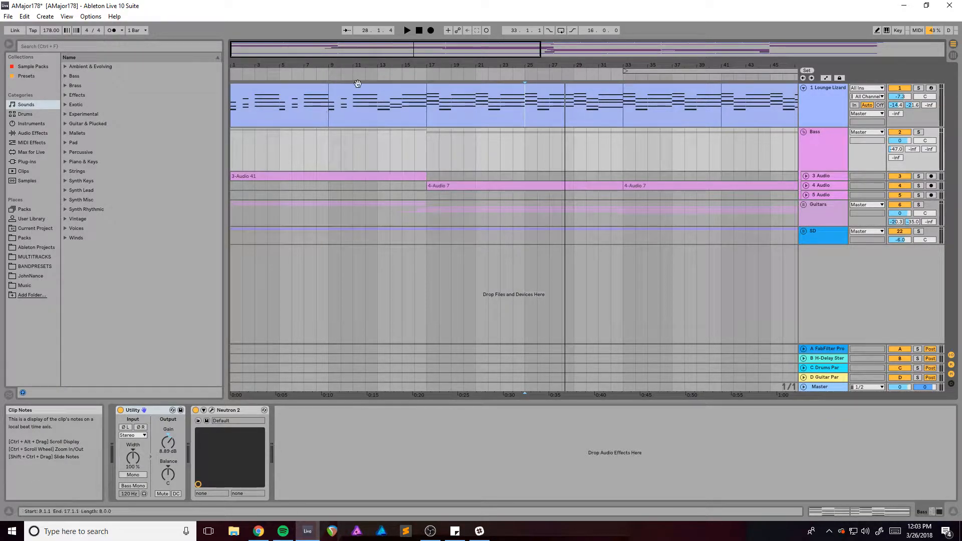
left_click_drag(433, 48, 434, 41)
left_click(392, 143)
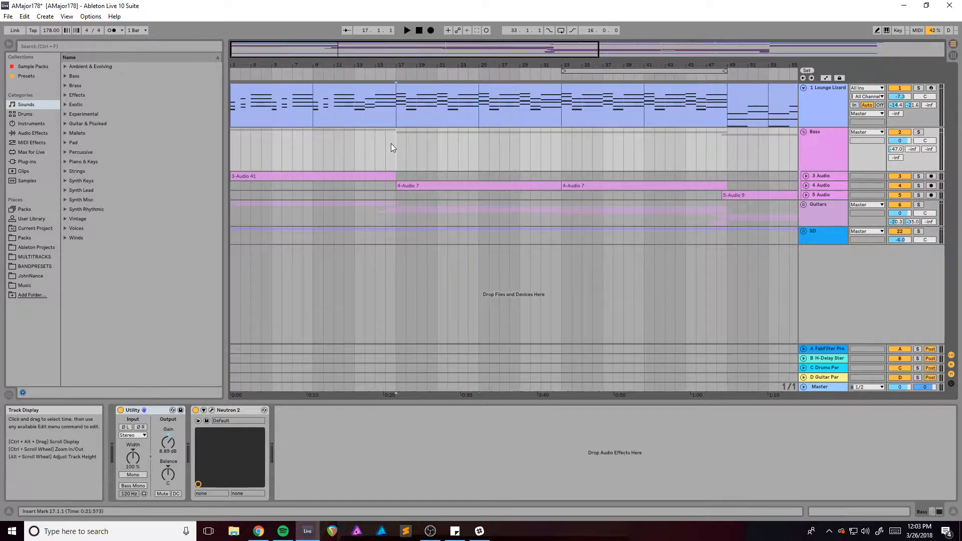
left_click(918, 132)
key("space")
left_click_drag(476, 49, 476, 43)
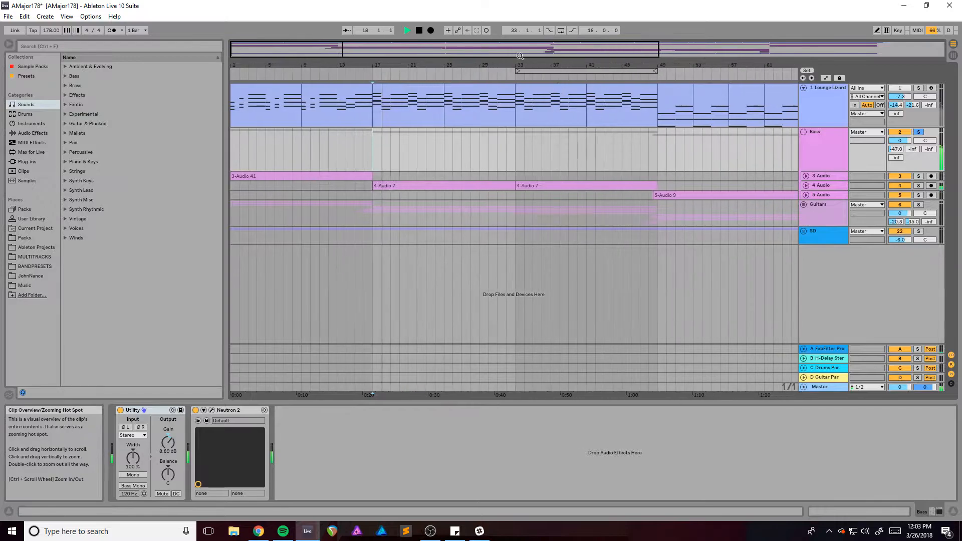
left_click(306, 143)
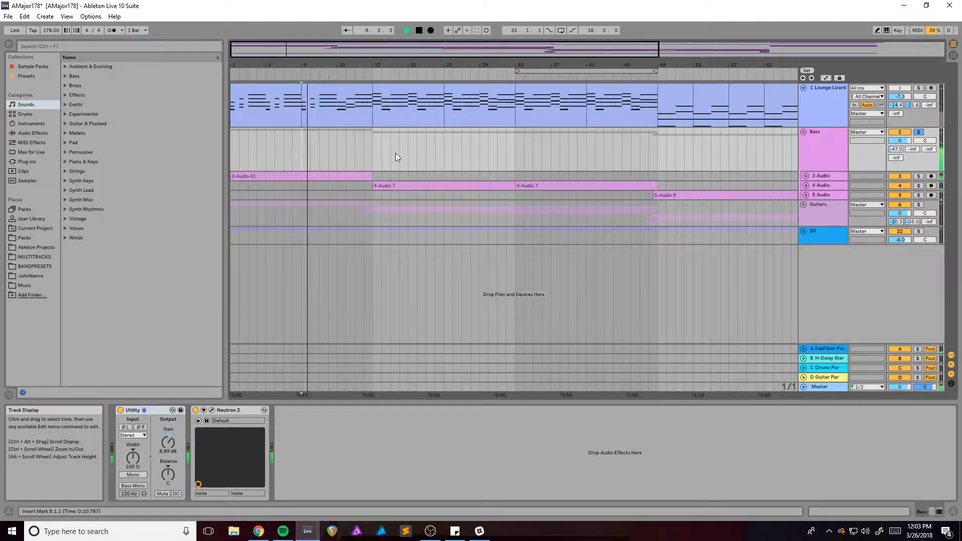
- Check the device chains of the Bass group and its three audio tracks during playback, ending on 3 Audio, and stop
left_click(837, 143)
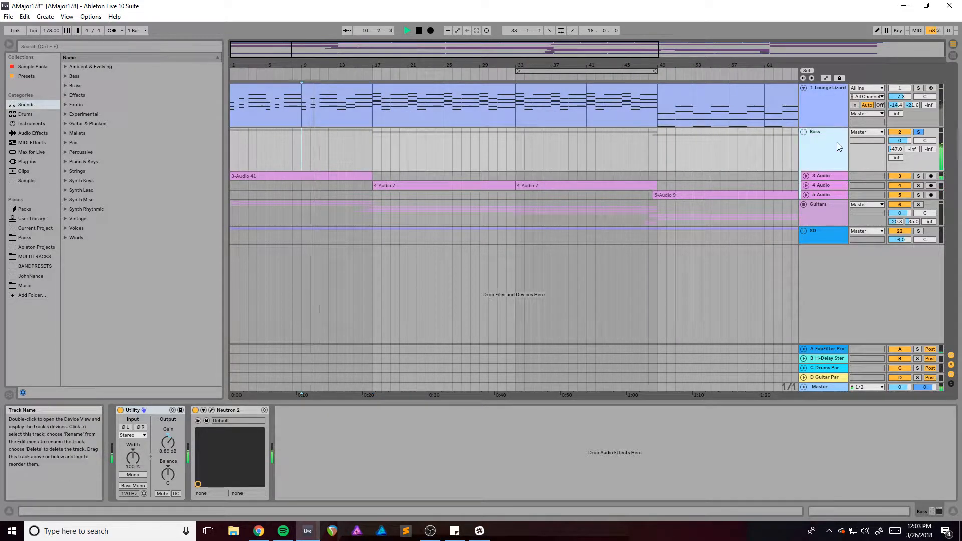
left_click(824, 176)
left_click(822, 185)
left_click(823, 193)
left_click(822, 173)
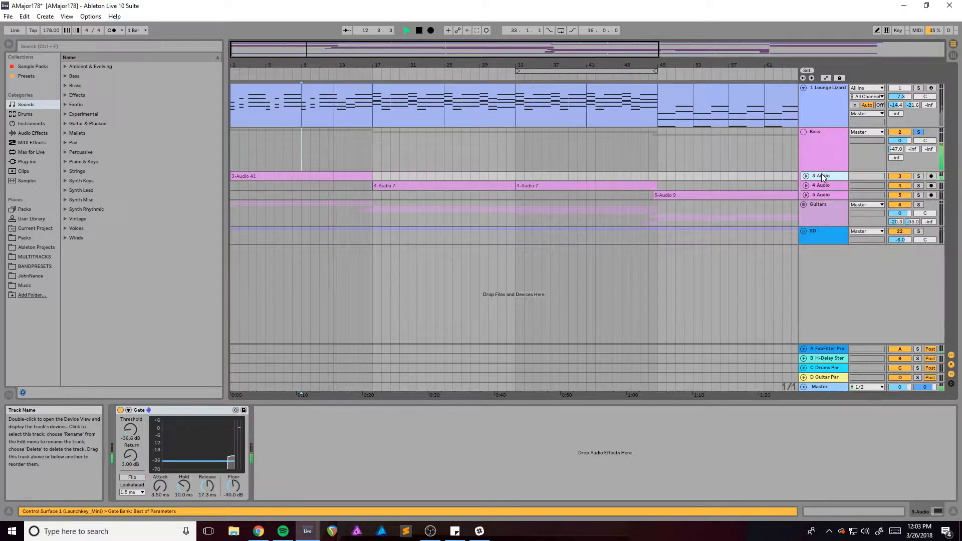
key("space")
- Unfold the 3 Audio track, play the bass from bar 10, and examine the gaps between notes in its waveform
left_click_drag(392, 65, 541, 80)
left_click(806, 176)
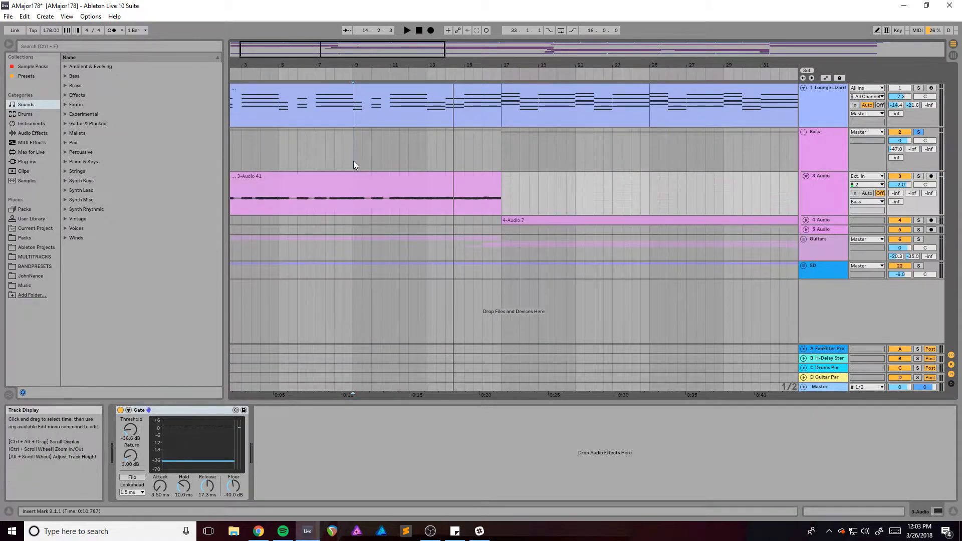
mouse_move(351, 49)
left_mouse_down()
mouse_move(402, 90)
mouse_move(721, 90)
mouse_move(842, 103)
mouse_move(419, 129)
left_mouse_up()
left_click(360, 156)
key("space")
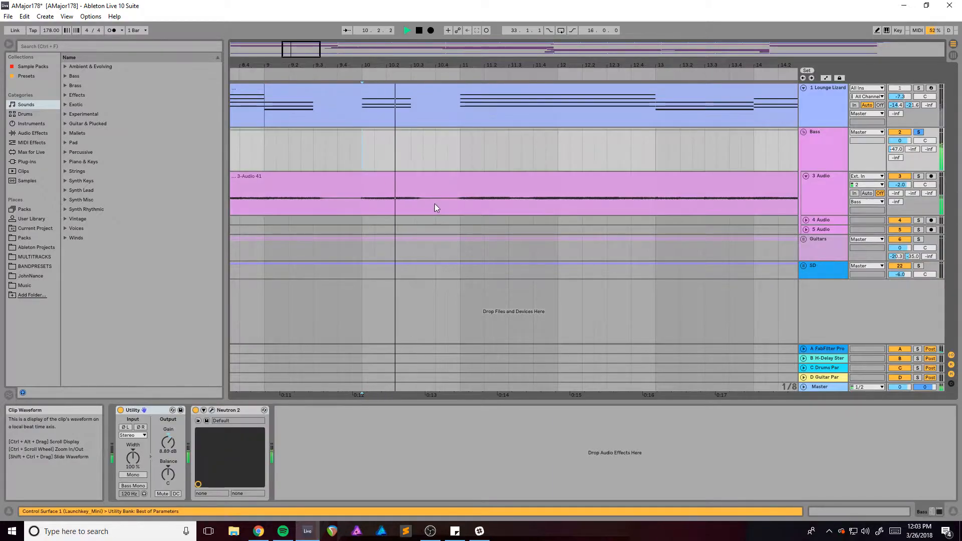
key("space")
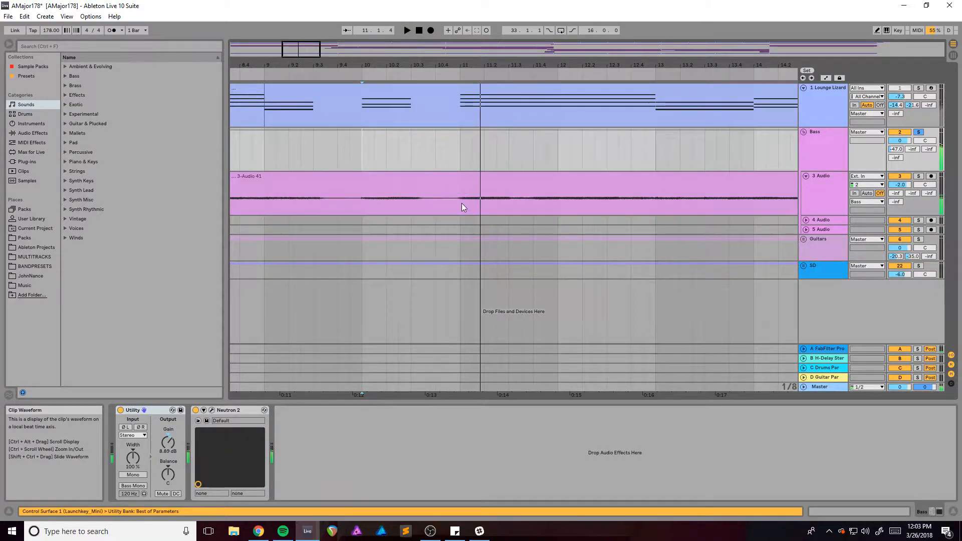
left_click(460, 203)
left_click(423, 201)
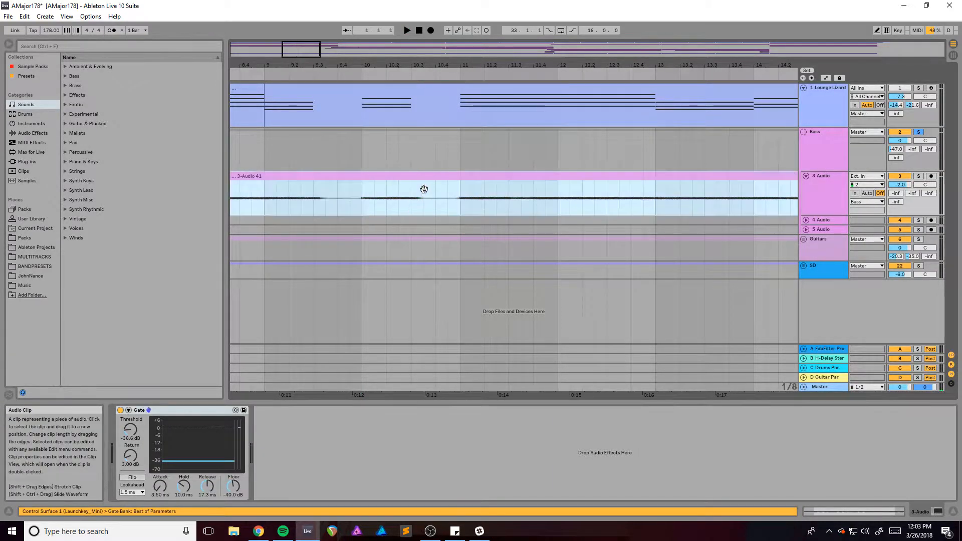
- Play the bass from bar 17, check each bass track's device chain, stop and return to the Bass group's devices
mouse_move(300, 49)
left_mouse_down()
mouse_move(307, 30)
mouse_move(351, 56)
left_mouse_up()
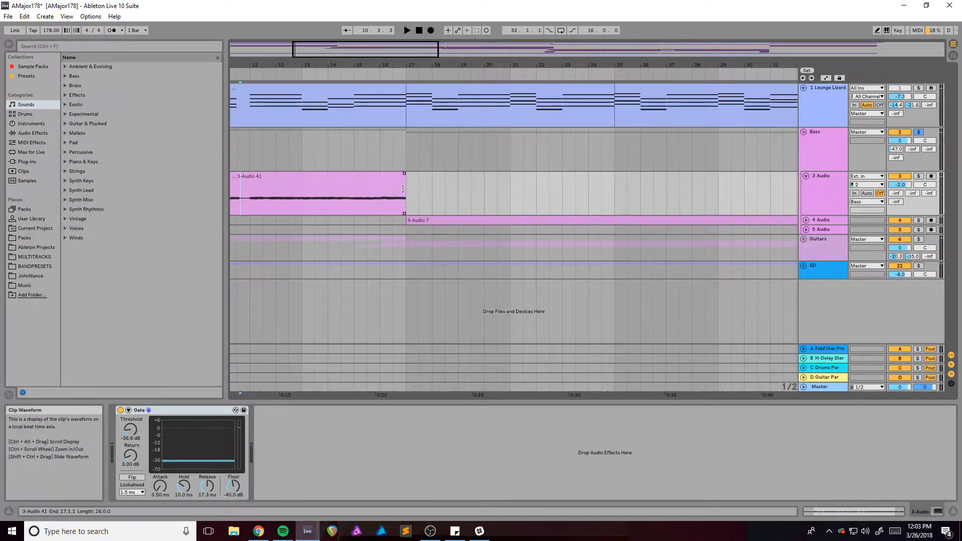
left_click(408, 148)
key("space")
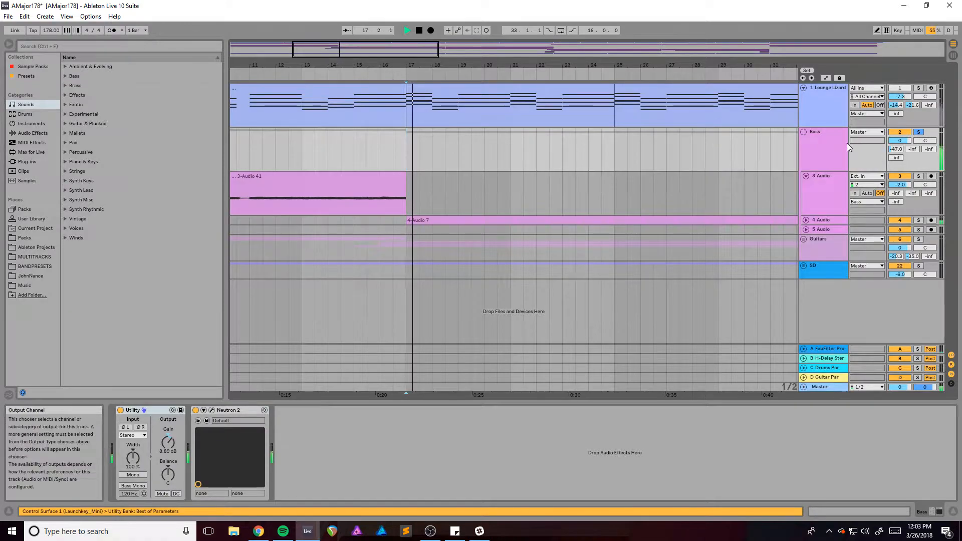
left_click(817, 188)
left_click(828, 221)
left_click(826, 231)
key("space")
left_click(812, 156)
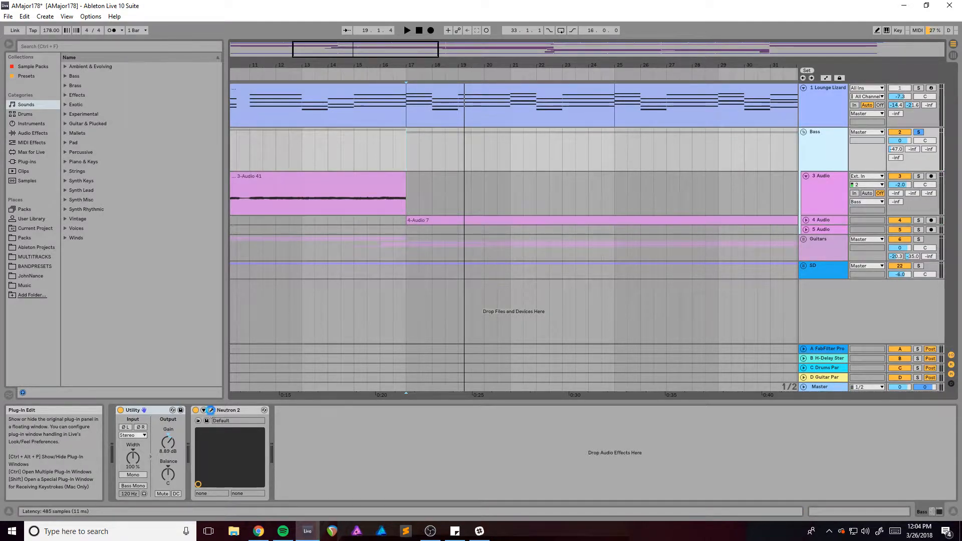
- Open the Bass group's Neutron 2 and examine its Equalizer curve with the bass playing and stopped
left_click(212, 411)
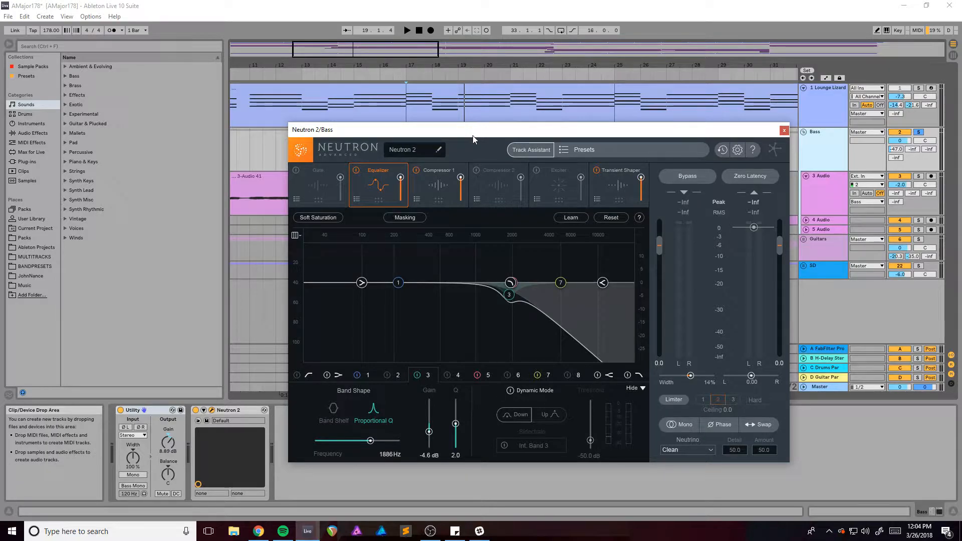
left_click_drag(473, 135, 434, 86)
key("space")
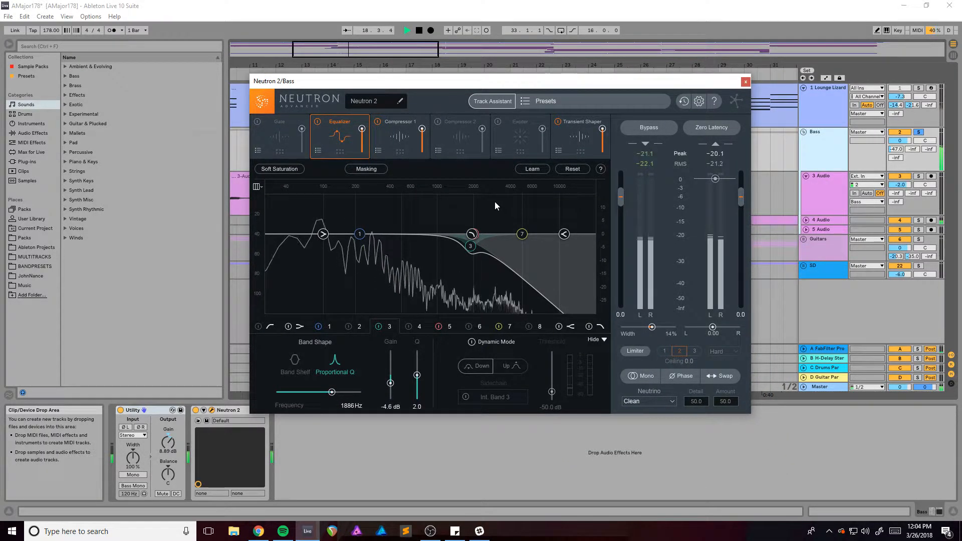
key("space")
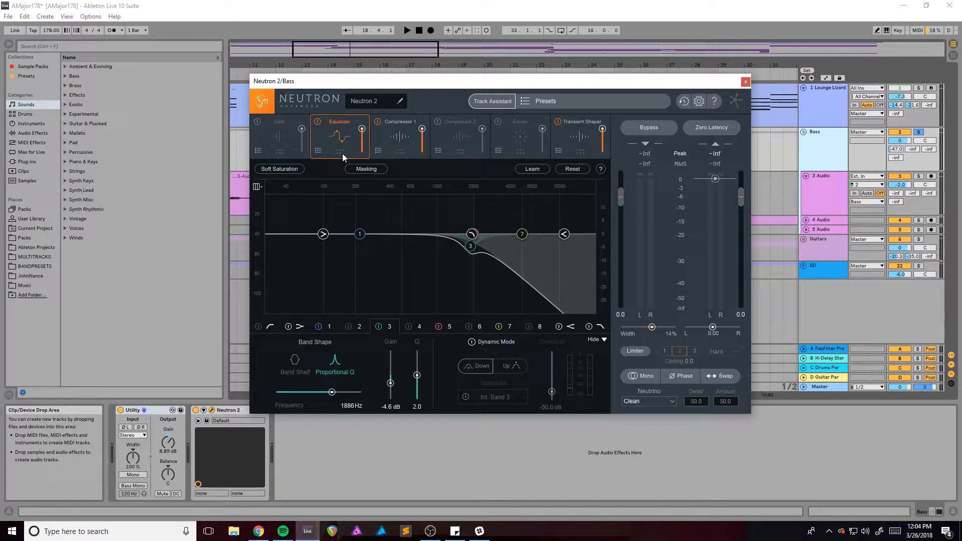
left_click_drag(368, 82, 383, 84)
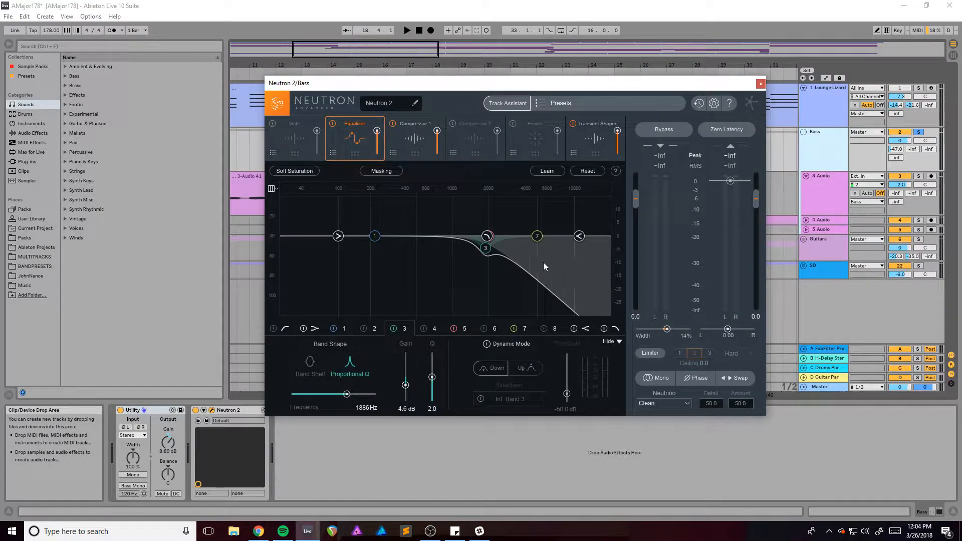
left_click_drag(487, 265, 486, 254)
- Examine Neutron 2's Compressor 1 and Transient Shaper settings on the Bass group while the bass plays, and stop playback
left_click(411, 149)
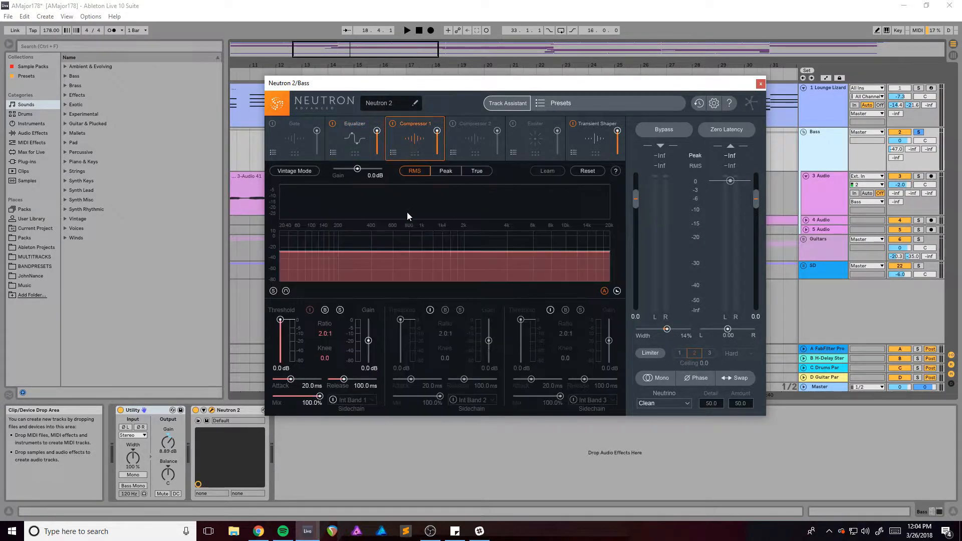
key("space")
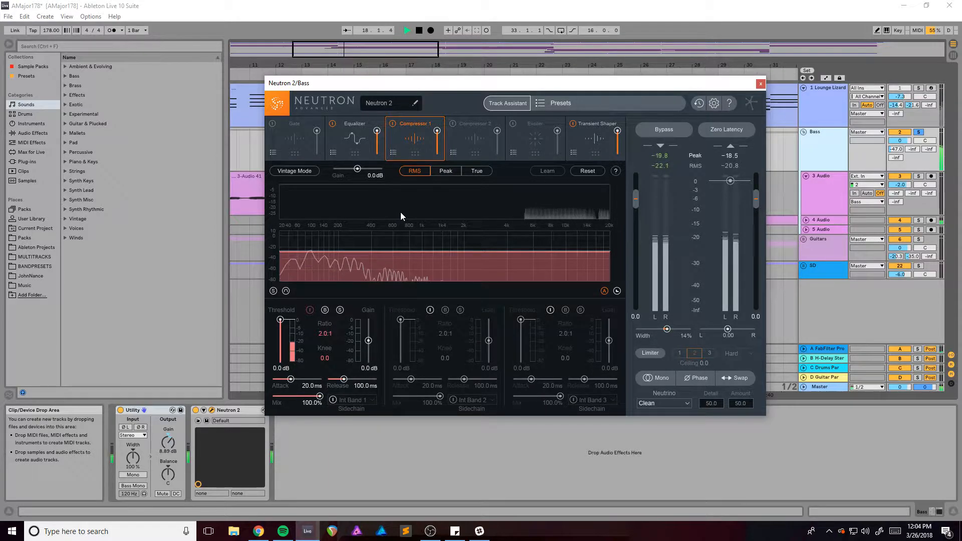
left_click(591, 146)
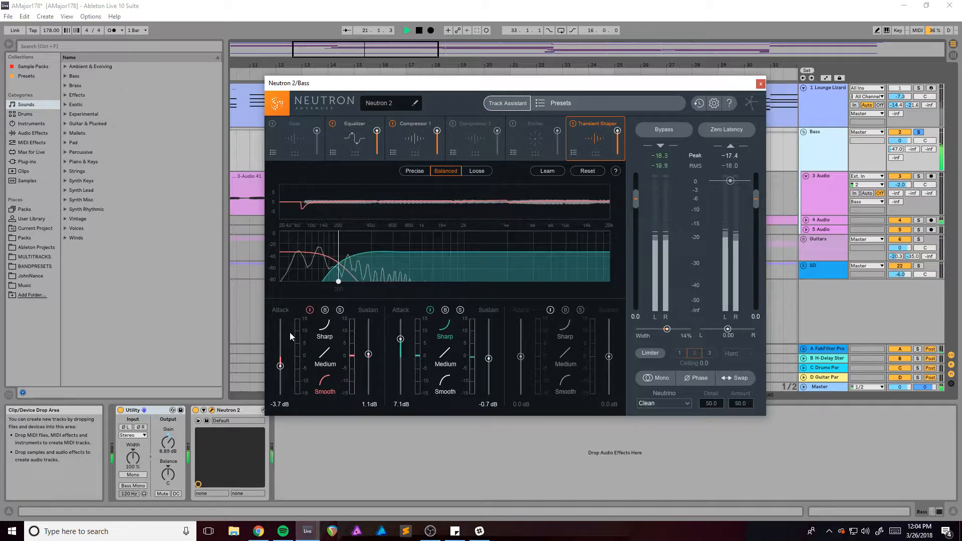
key("space")
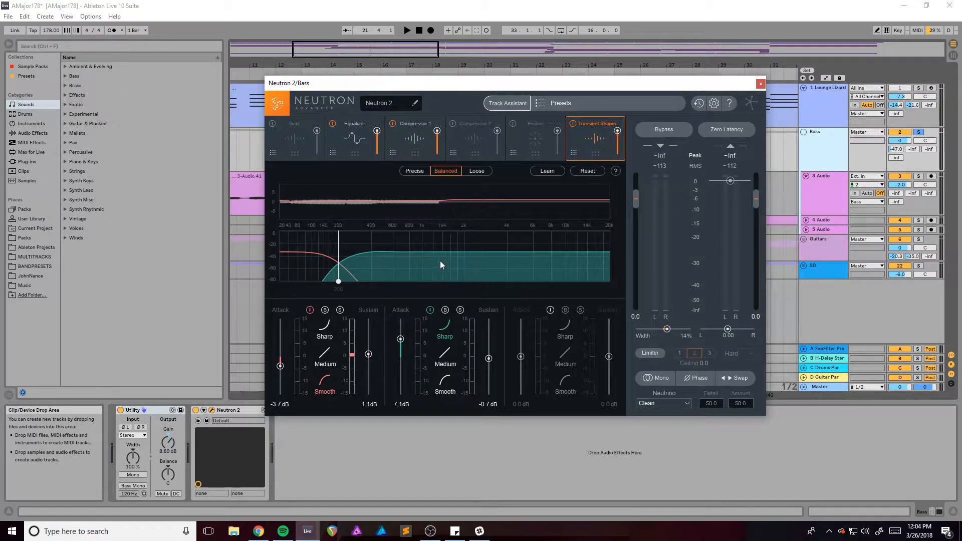
- Inspect the Transient Shaper's low and high bands and watch its transient response while playing the bass
left_click(296, 258)
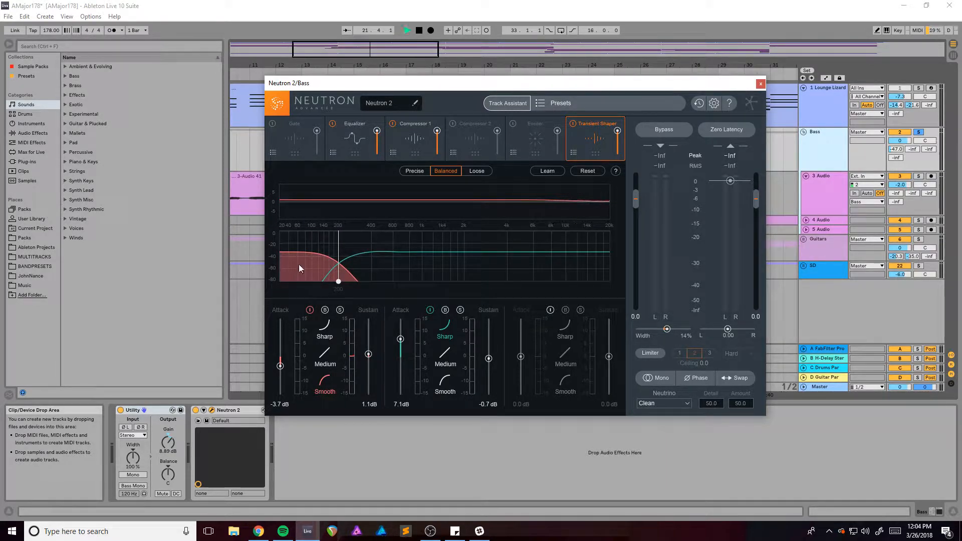
key("space")
left_click(392, 256)
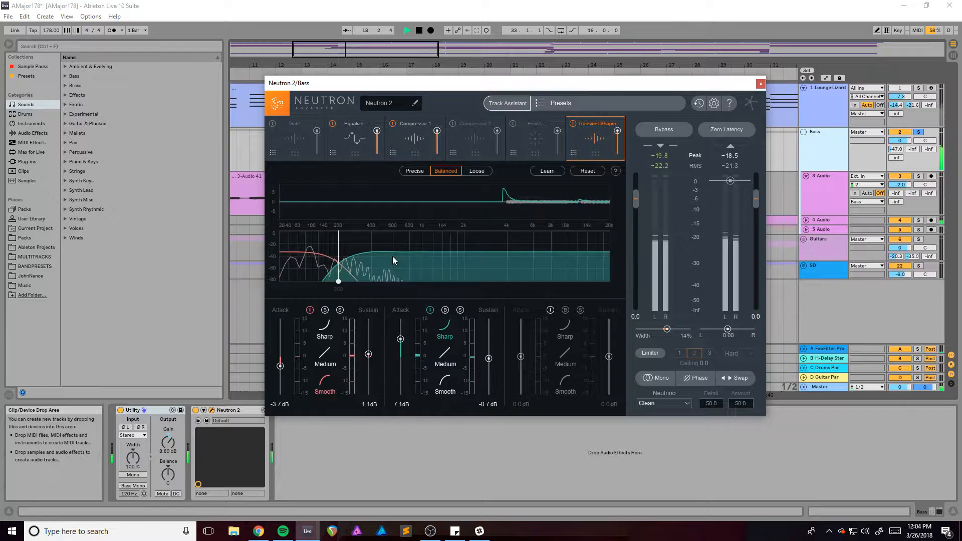
key("space")
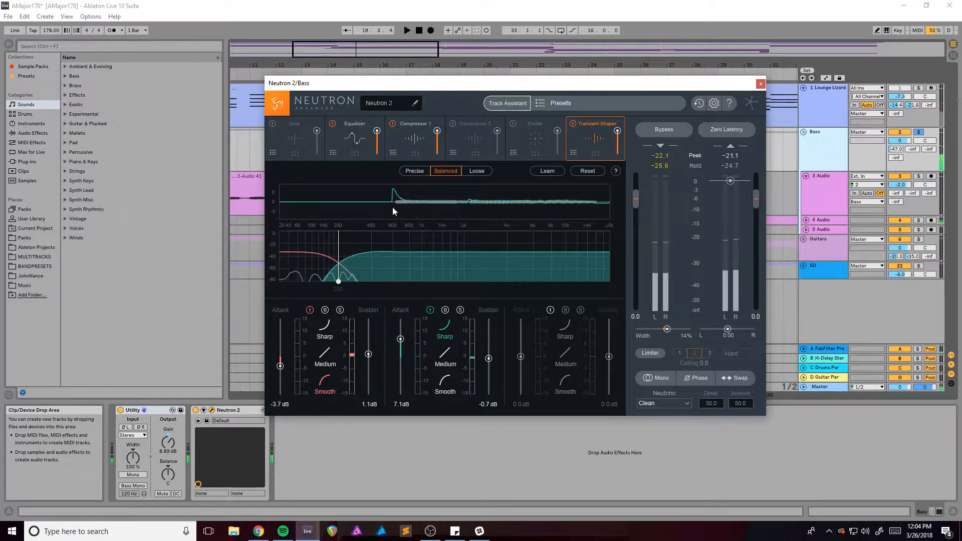
- Compare the bass with the Transient Shaper bypassed and enabled during playback, and stop
key("space")
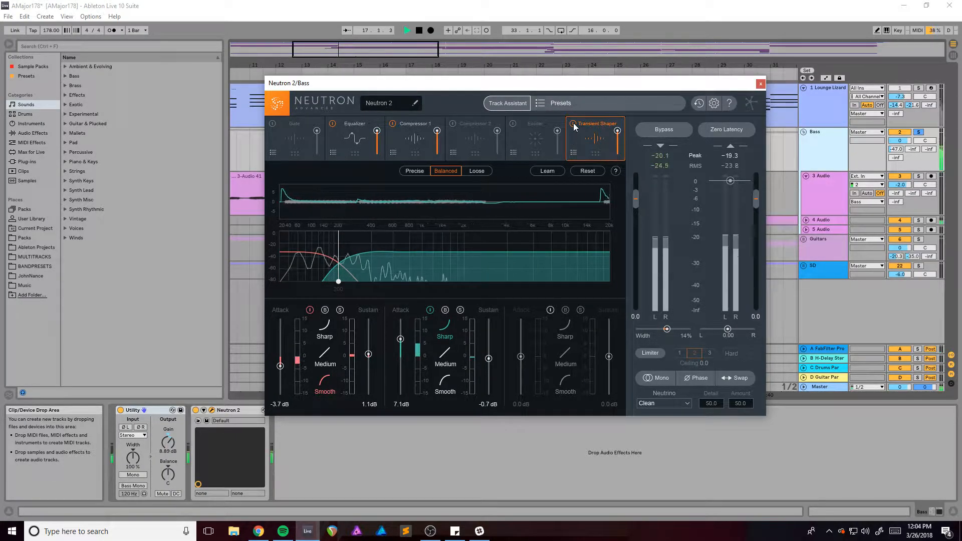
left_click(574, 124)
left_click(574, 123)
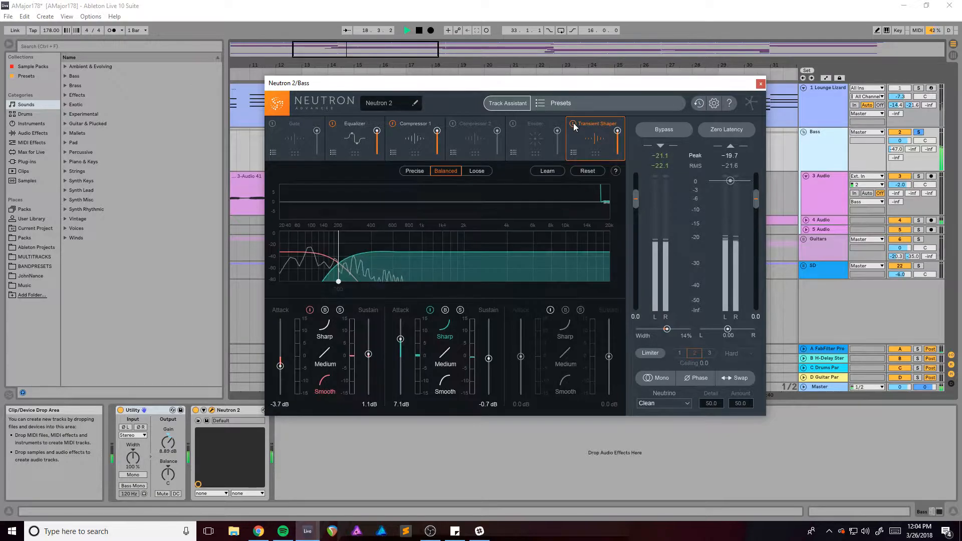
key("space")
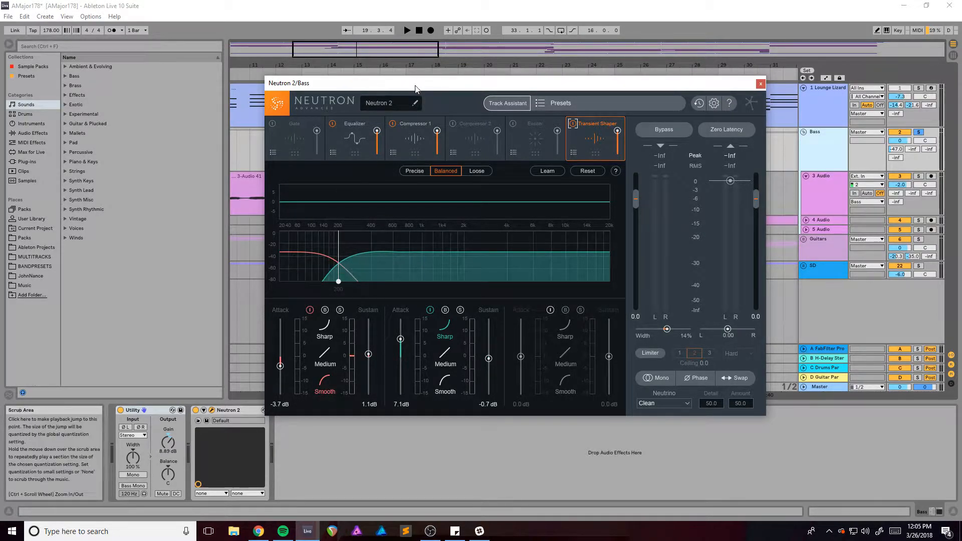
- Close the Bass group's Neutron 2 window, and save the set with the insert marker at bar 1
left_click_drag(410, 89, 372, 104)
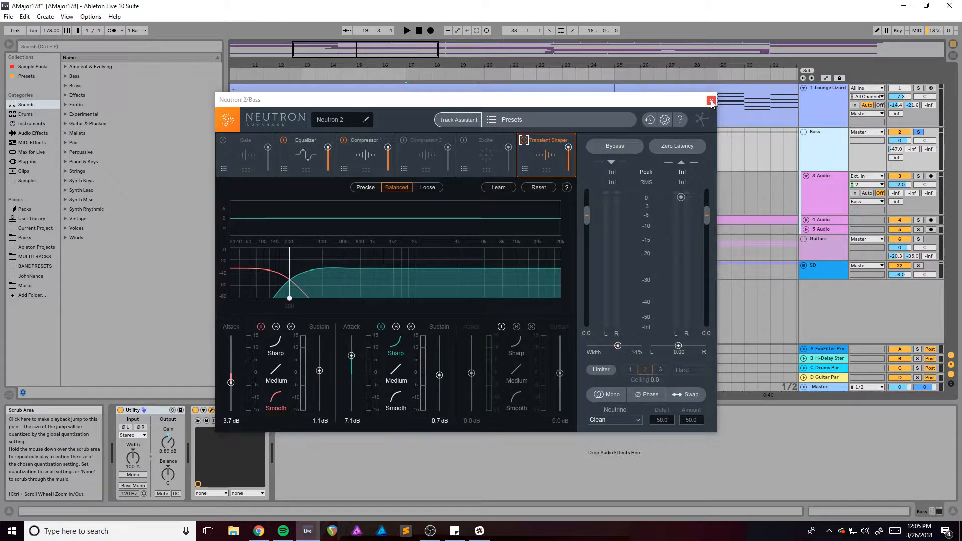
left_click(712, 101)
double_click(381, 49)
left_click(819, 154)
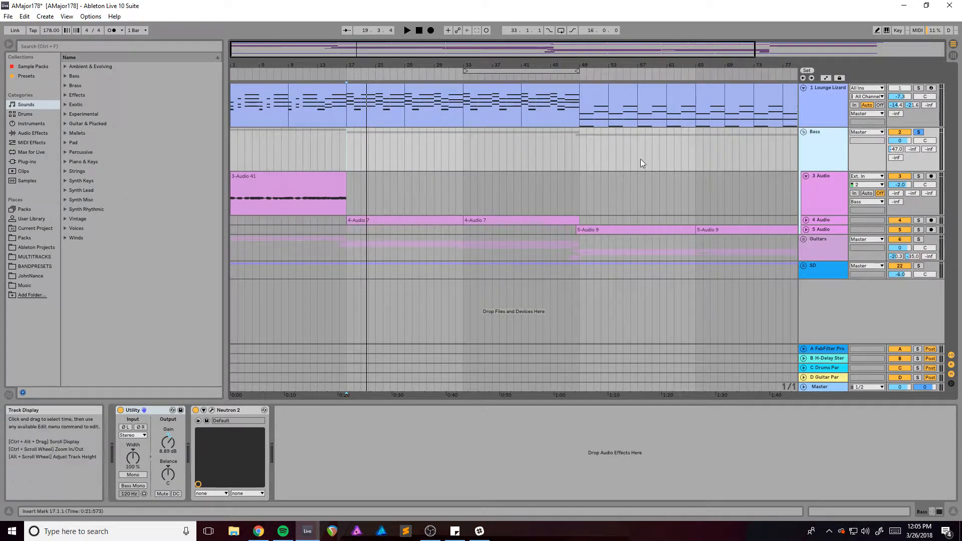
double_click(361, 49)
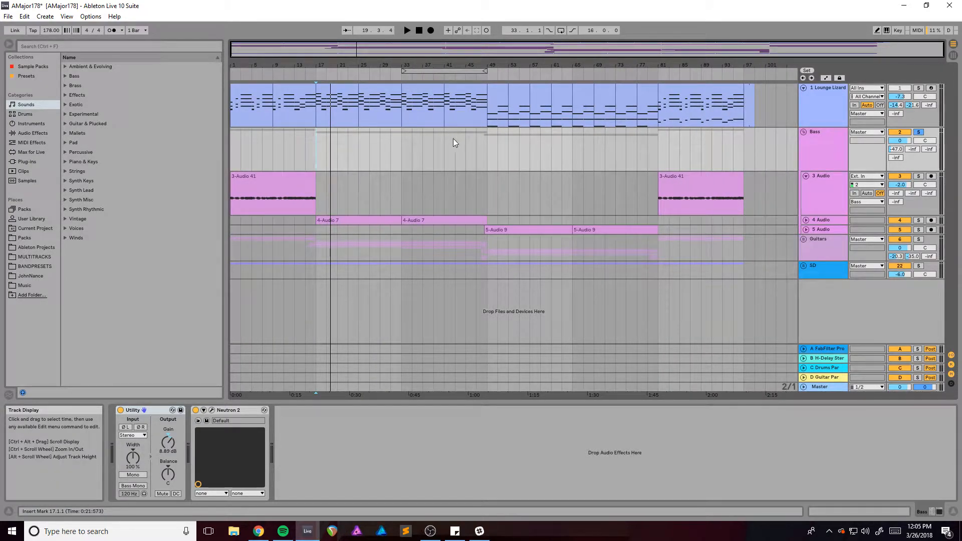
left_click(232, 230)
key("ctrl+s")
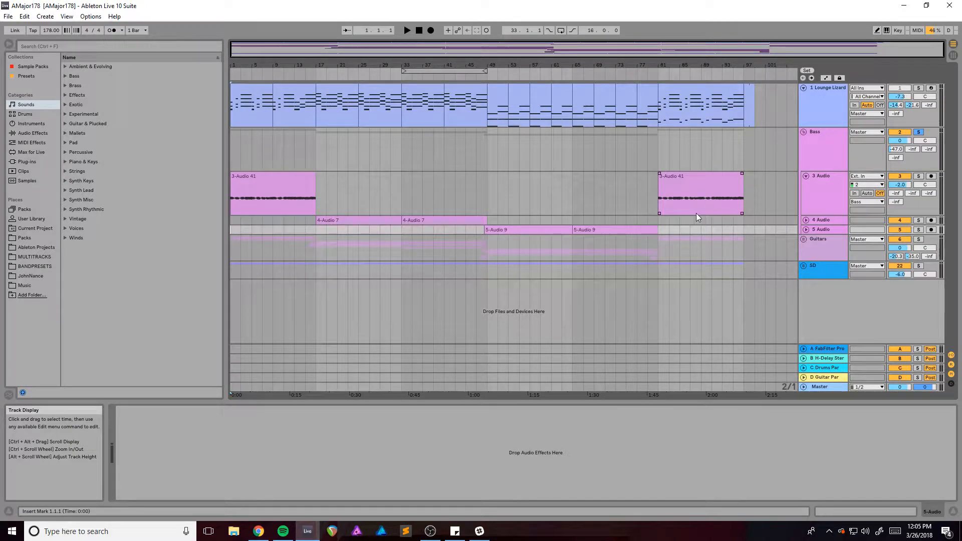
- Unfold the Guitars group and solo it with the insert marker at bar 1
left_click(818, 243)
left_click(803, 239)
scroll(633, 238, "down", 2)
scroll(629, 243, "up", 2)
scroll(634, 246, "down", 2)
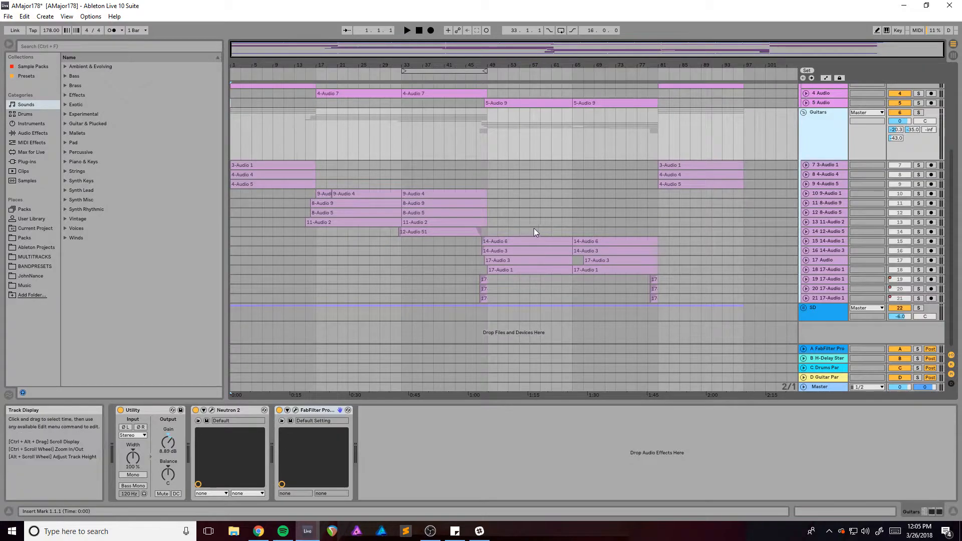
left_click(231, 136)
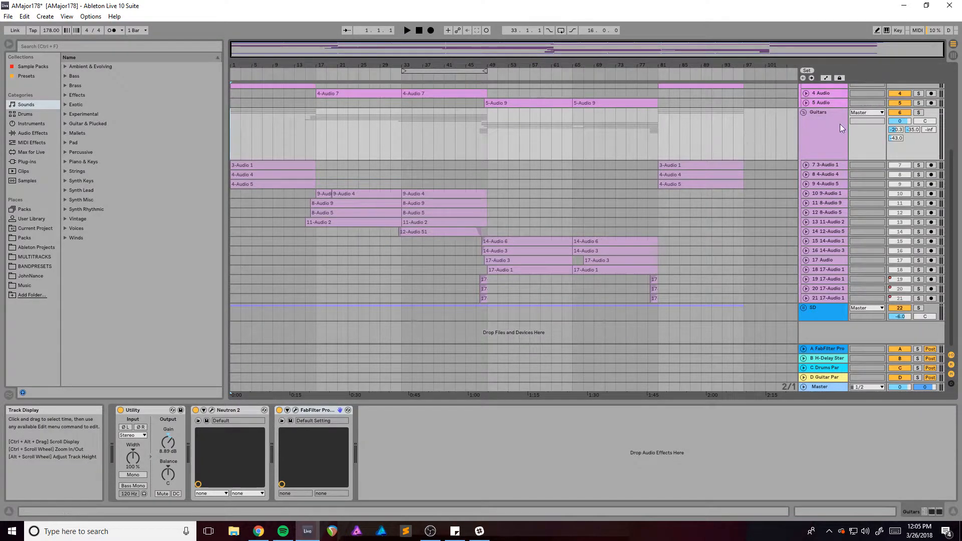
left_click(920, 112)
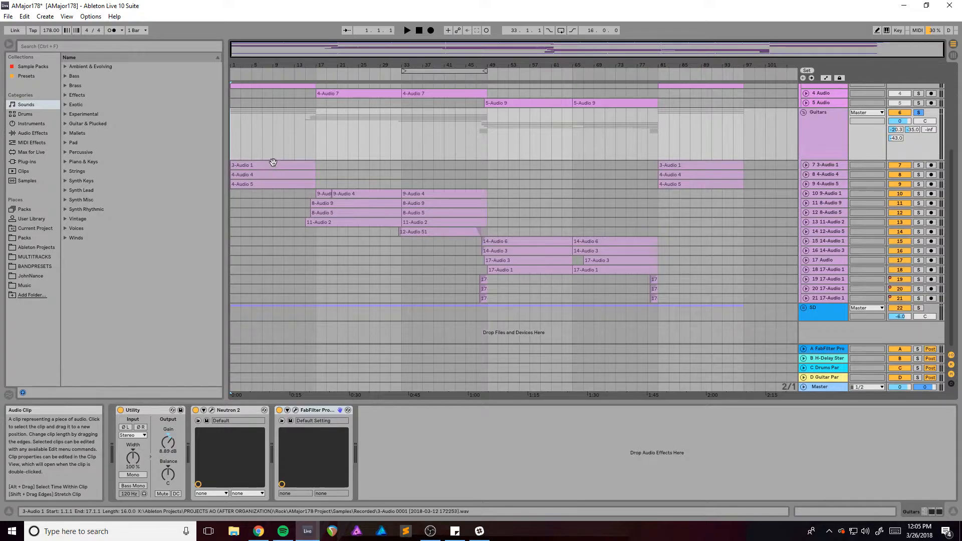
- Audition the soloed guitars from bars 17, 33 and 37, and stop playback
key("plus")
key("space")
left_click(404, 139)
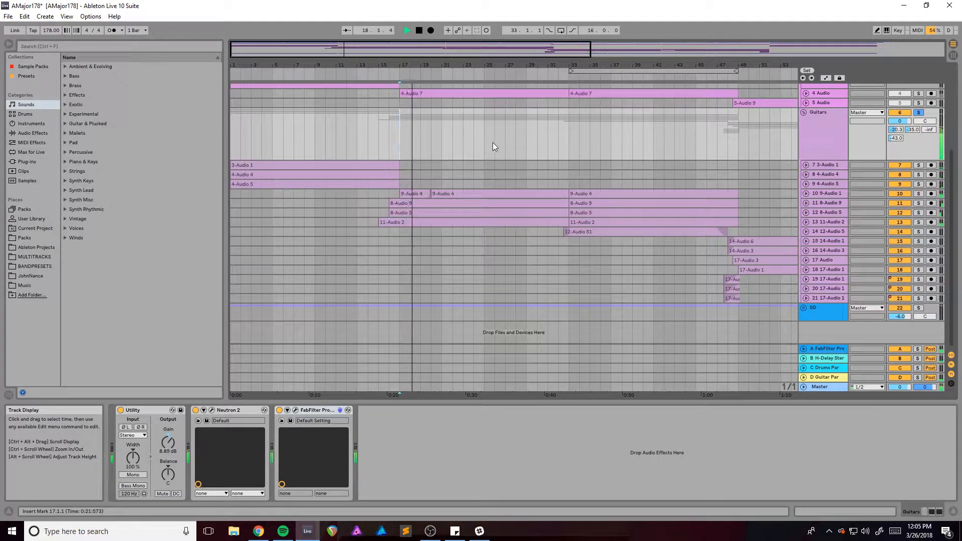
left_click(569, 140)
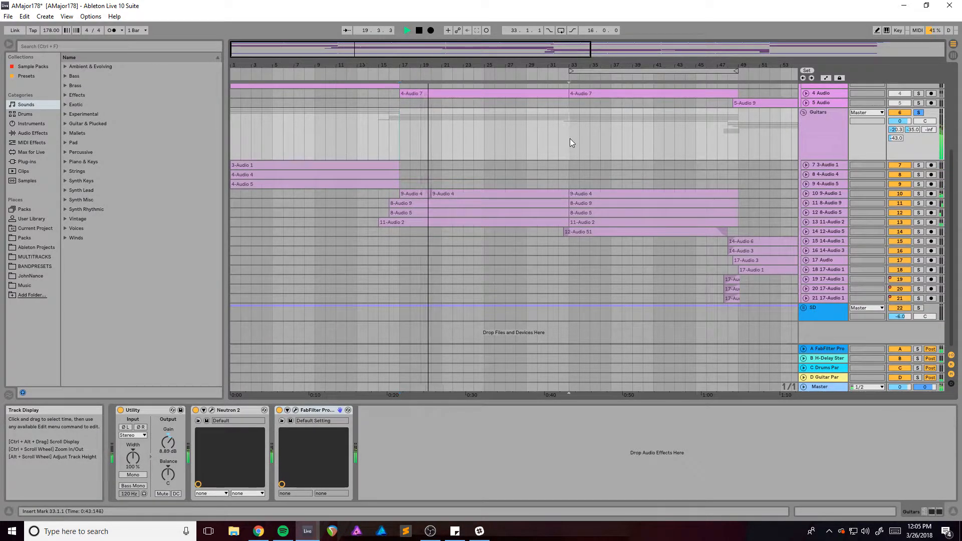
left_click(614, 135)
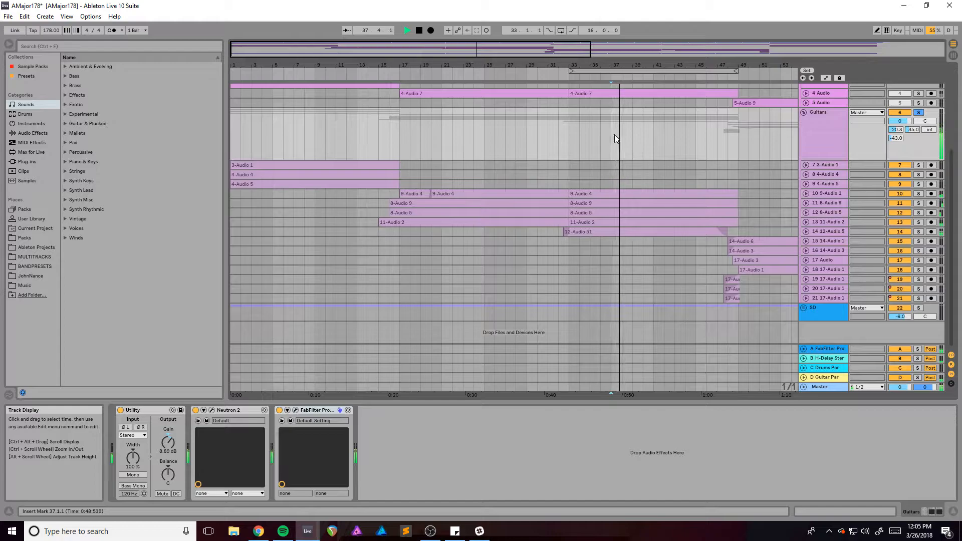
left_click_drag(501, 49, 441, 104)
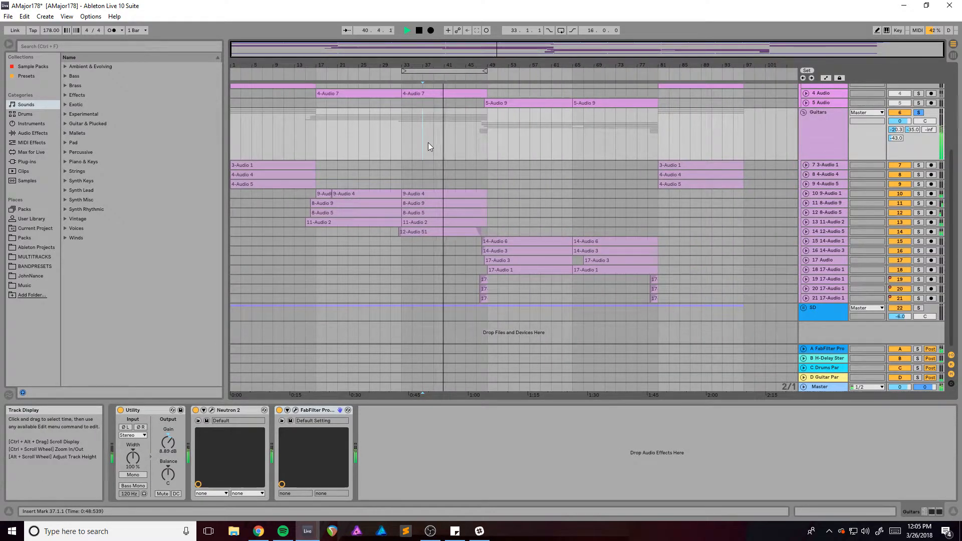
key("space")
- Return the insert marker to bar 1 of the Guitars group and save the set
mouse_move(262, 50)
left_mouse_down()
mouse_move(262, 41)
mouse_move(262, 49)
left_mouse_up()
left_click(254, 165)
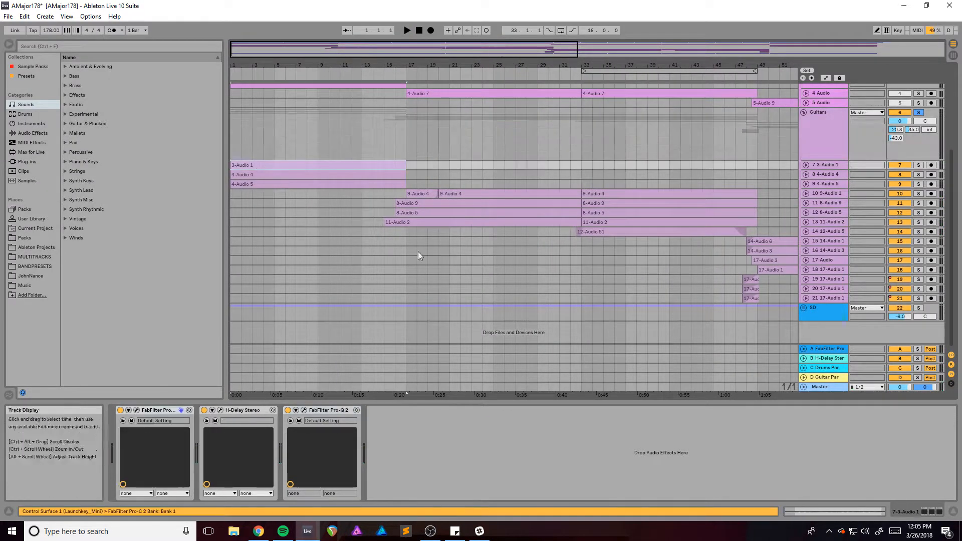
left_click(234, 146)
left_click_drag(277, 48, 302, 48)
key("ctrl+s")
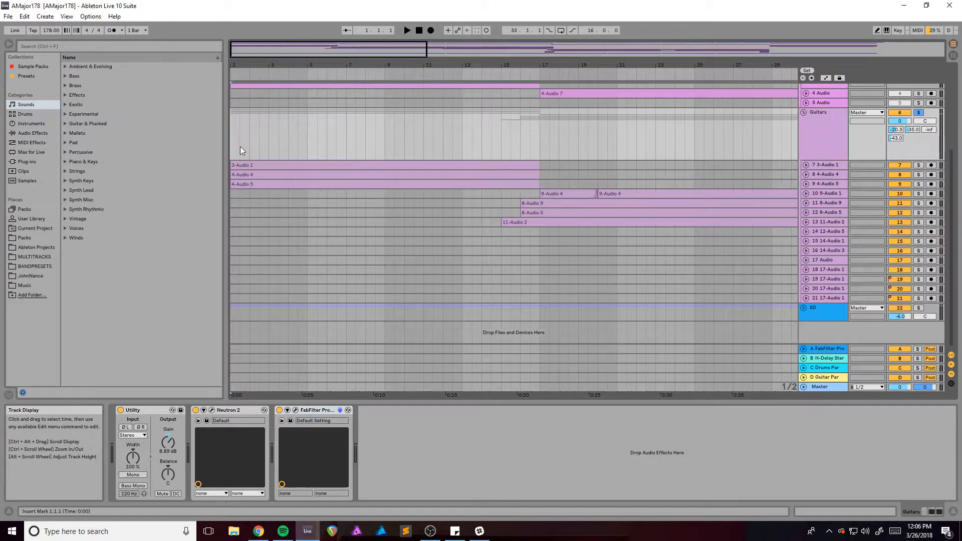
left_click_drag(427, 49, 422, 49)
left_click_drag(371, 46, 362, 46)
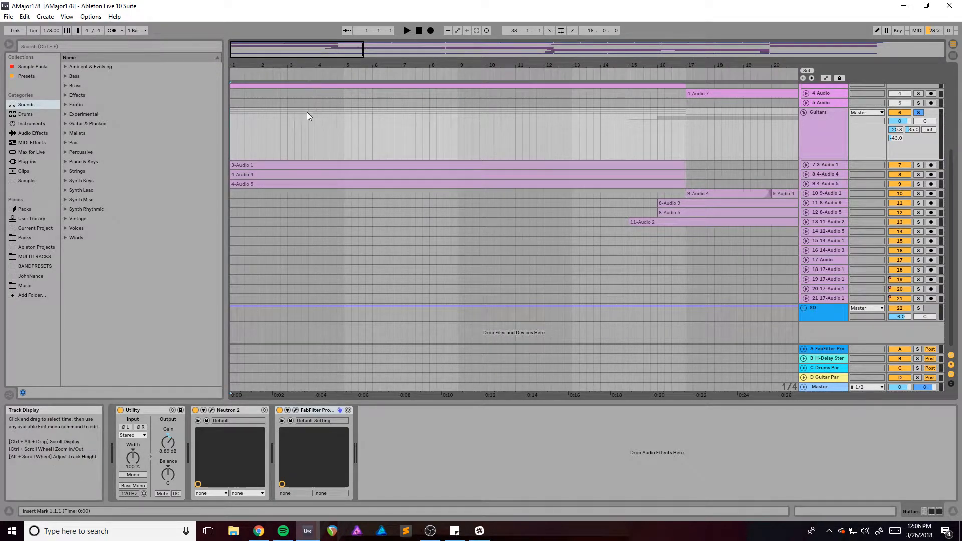
- Play the guitars briefly from bar 1 and check the device chains of tracks 7 3-Audio 1, 8 4-Audio 4 and 9 4-Audio 5
key("space")
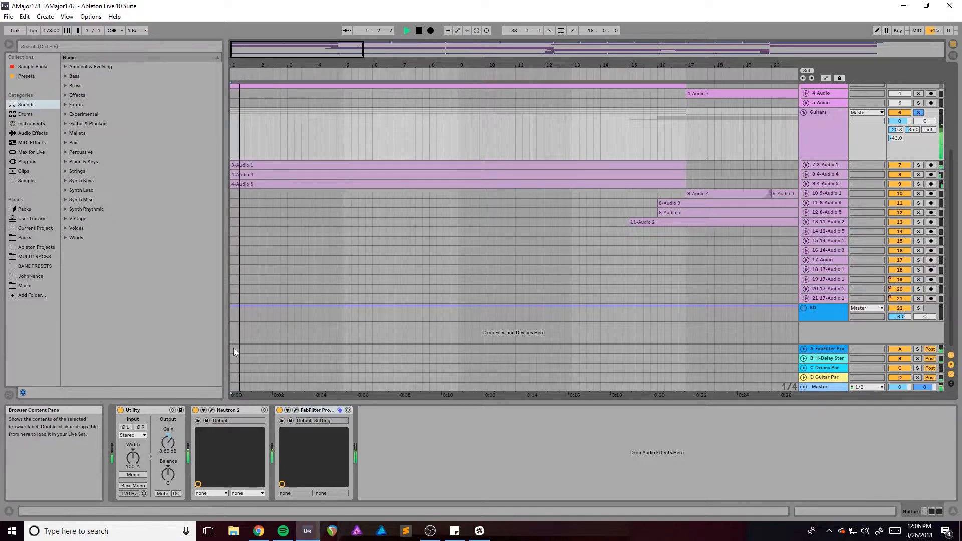
key("Down")
key("space")
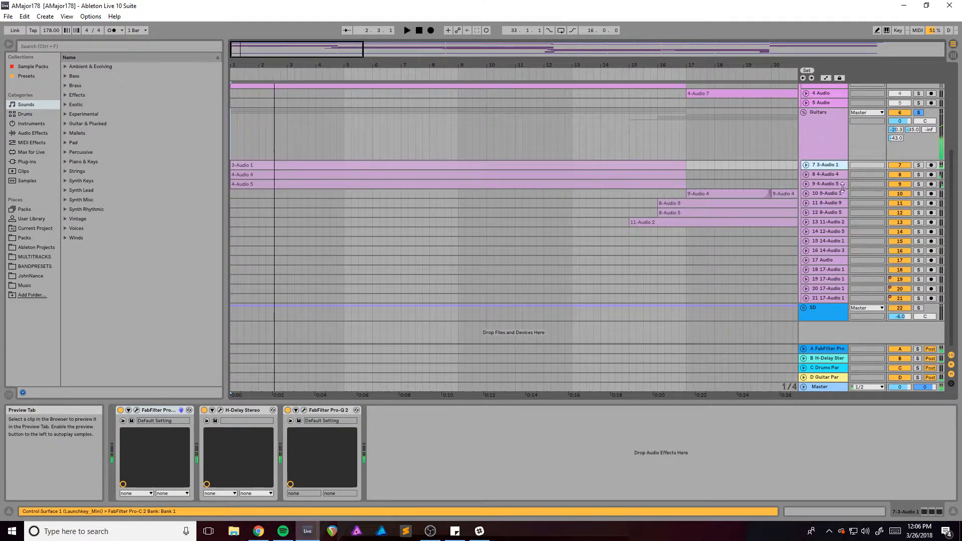
left_click(827, 174)
left_click(826, 184)
left_click(827, 176)
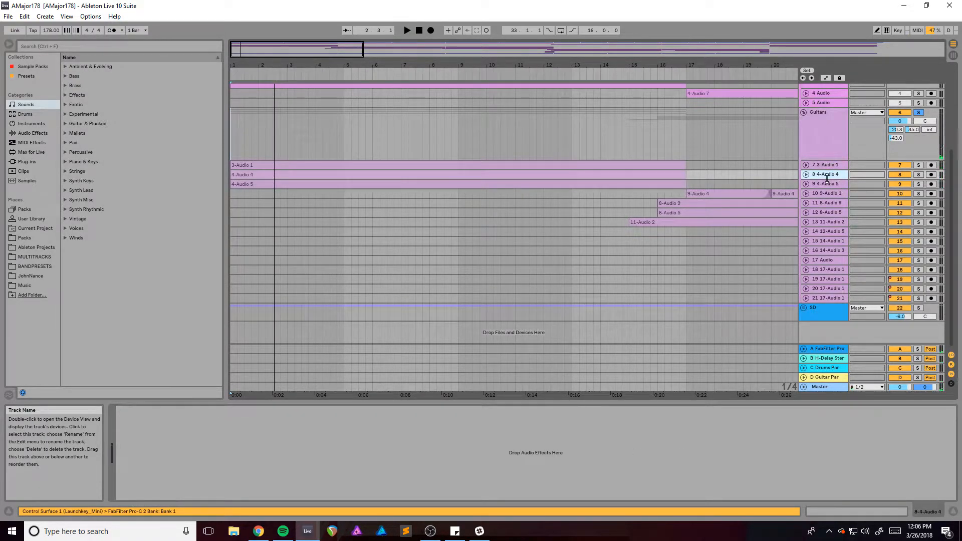
- Solo tracks 8 4-Audio 4 and 9 4-Audio 5 together, audition them from bar 1, and check their device chains
left_click(918, 175)
left_click(919, 185, "ctrl")
key("space")
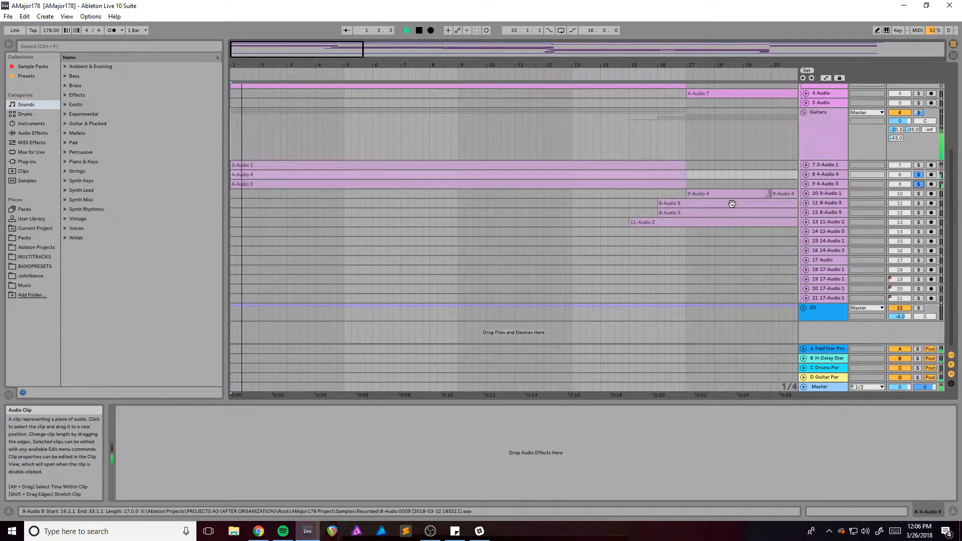
left_click(821, 185)
left_click(821, 174)
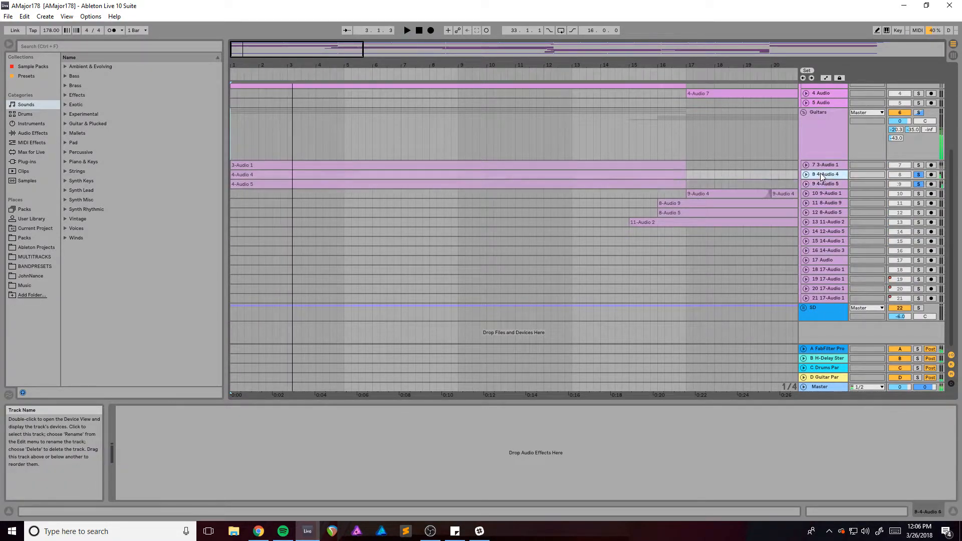
- Solo track 7 3-Audio 1 and audition it with its FabFilter Pro-C 2 compressor open for review
left_click(822, 166)
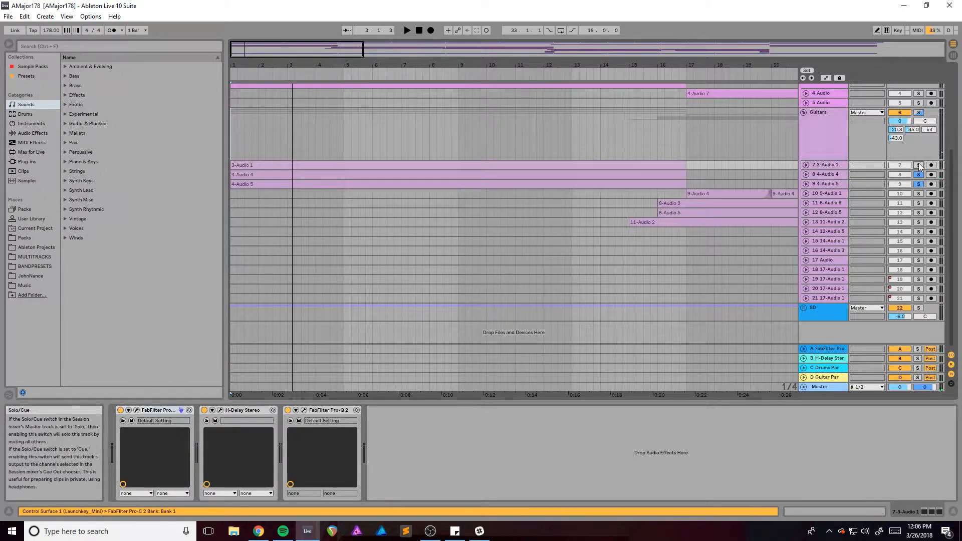
left_click(137, 410)
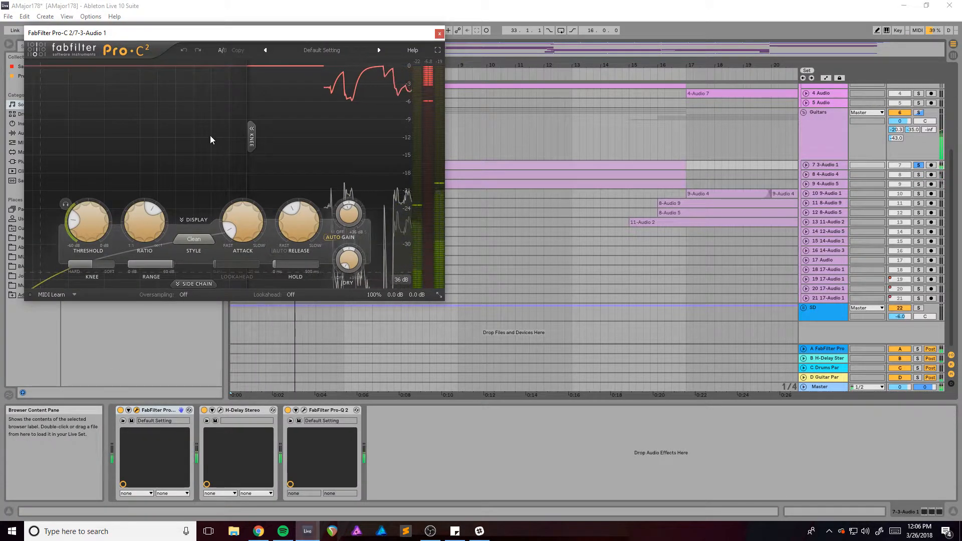
left_click_drag(225, 33, 276, 70)
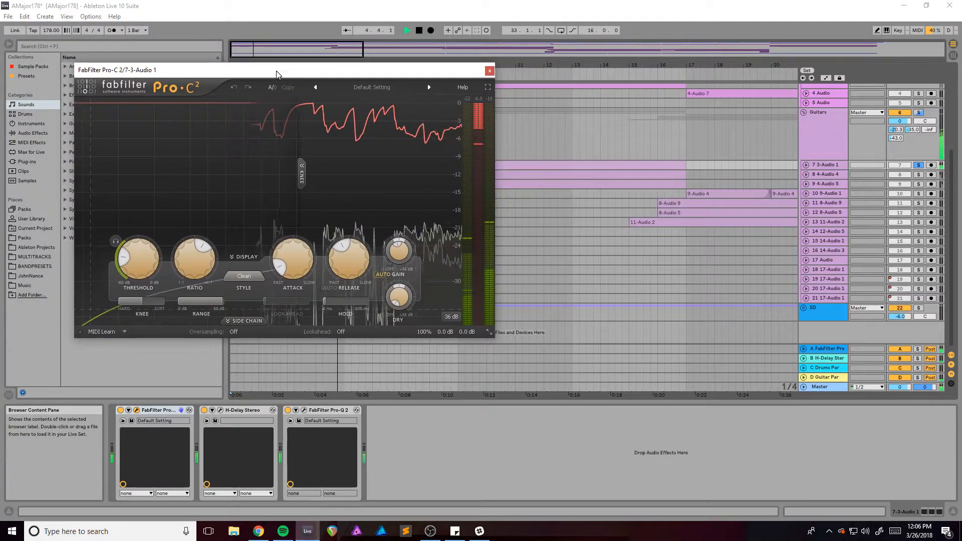
key("space")
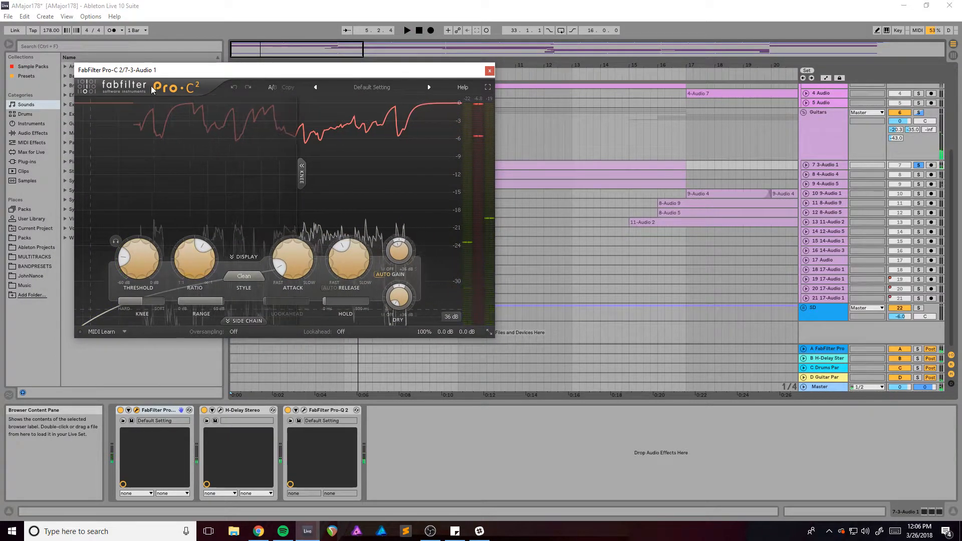
left_click(490, 71)
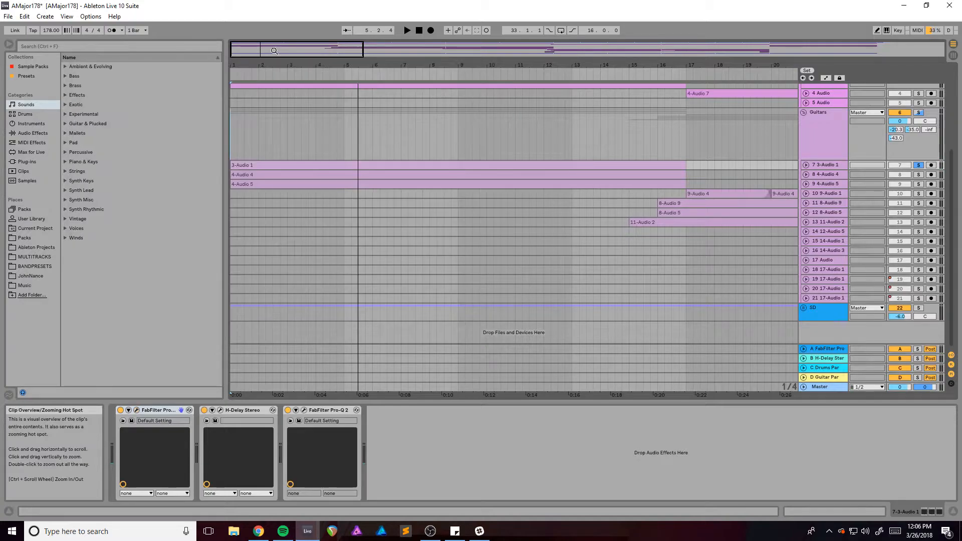
- Compare track 7 3-Audio 1 in playback with its FabFilter Pro-C 2 bypassed and re-enabled, and close the compressor window
scroll(256, 130, "up", 1)
left_click(136, 410)
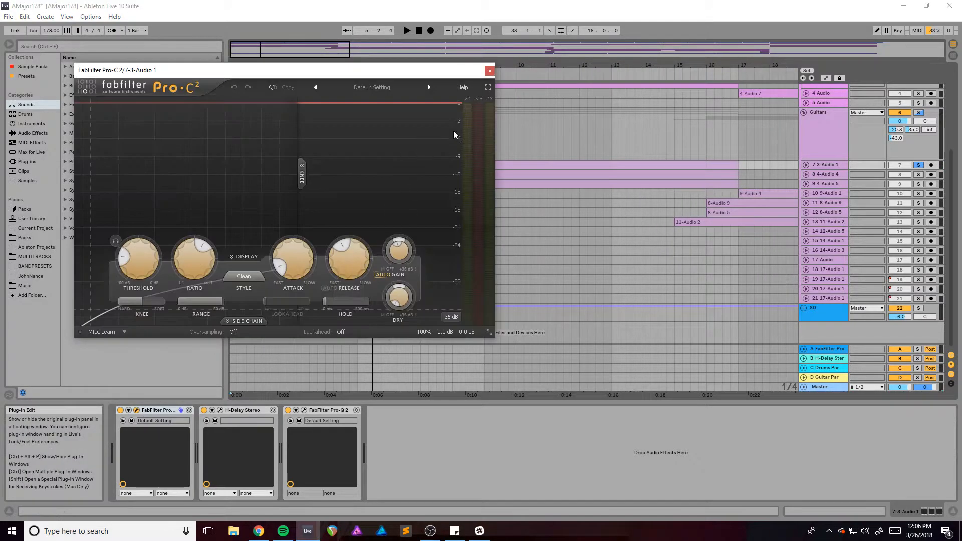
key("space")
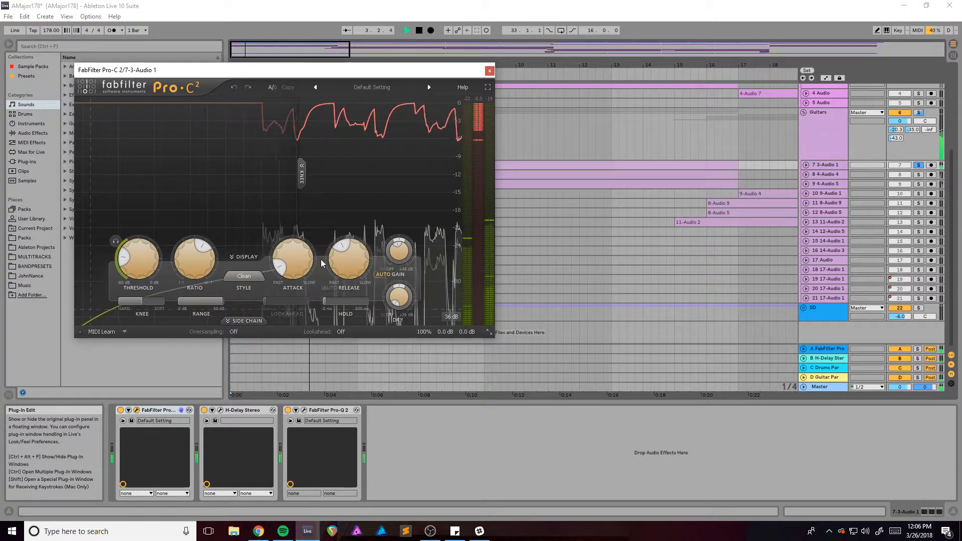
left_click(121, 410)
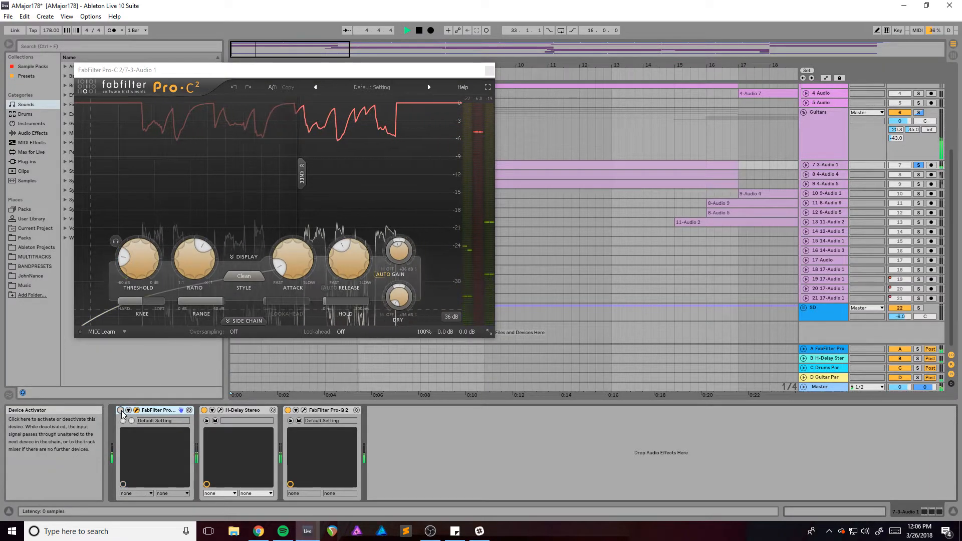
left_click(121, 411)
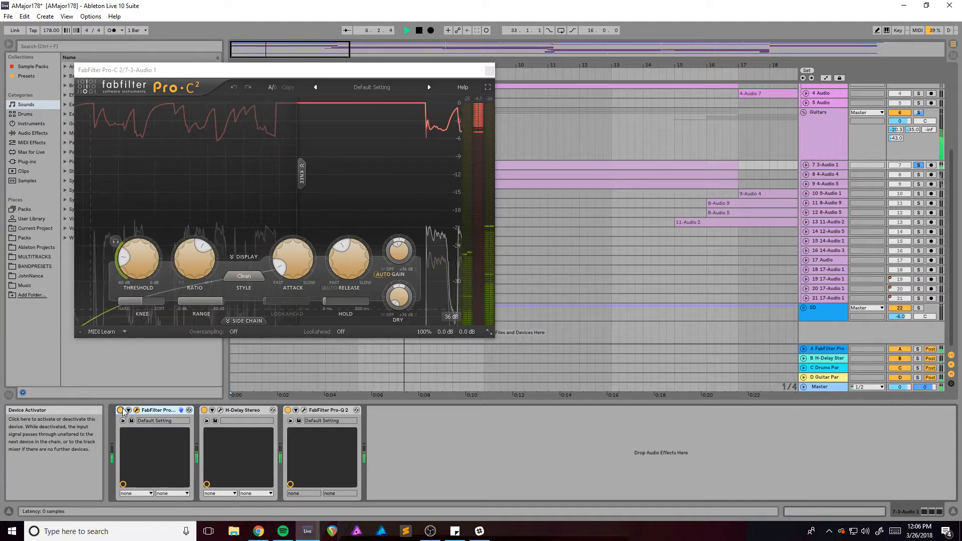
mouse_move(264, 74)
left_mouse_down()
mouse_move(583, 161)
mouse_move(635, 202)
mouse_move(511, 210)
mouse_move(383, 127)
left_mouse_up()
key("space")
left_click_drag(443, 126, 403, 97)
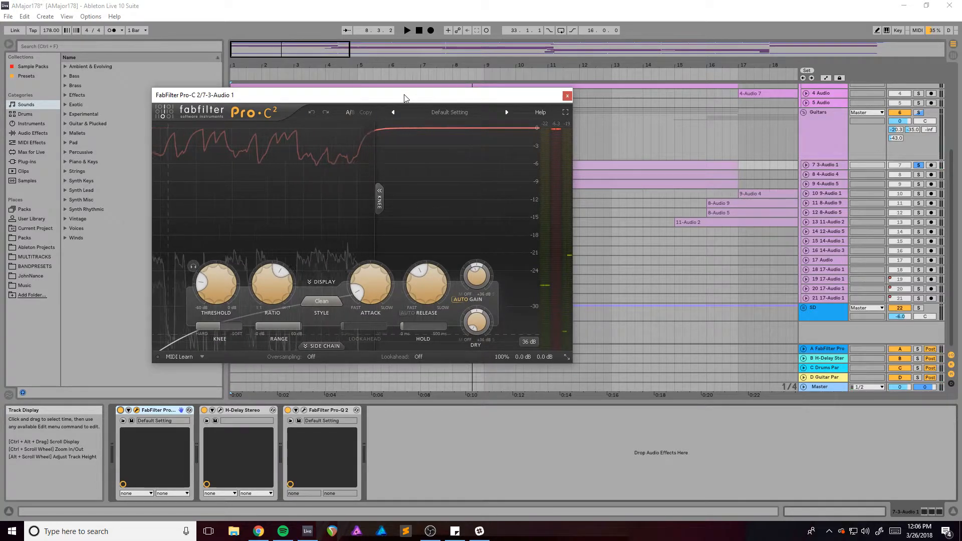
key("space")
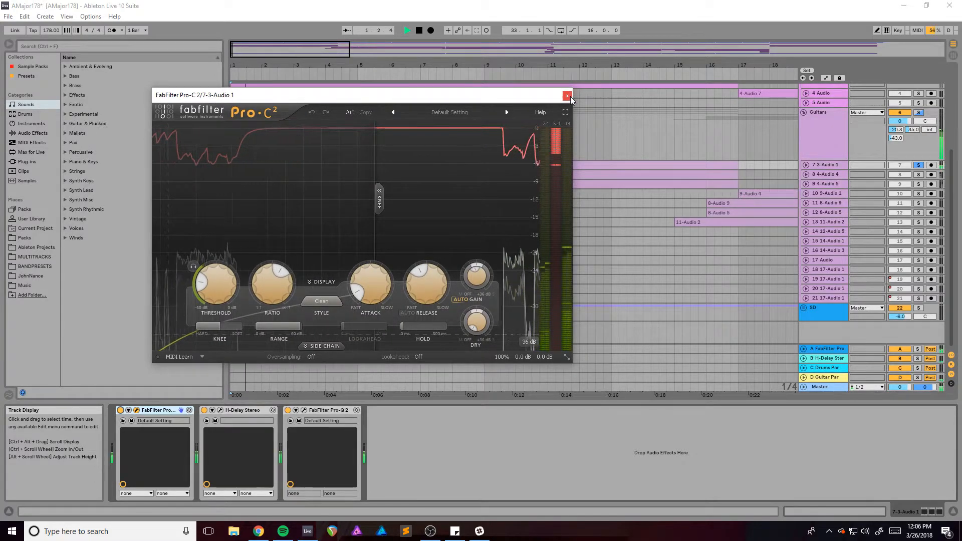
key("space")
left_click(567, 95)
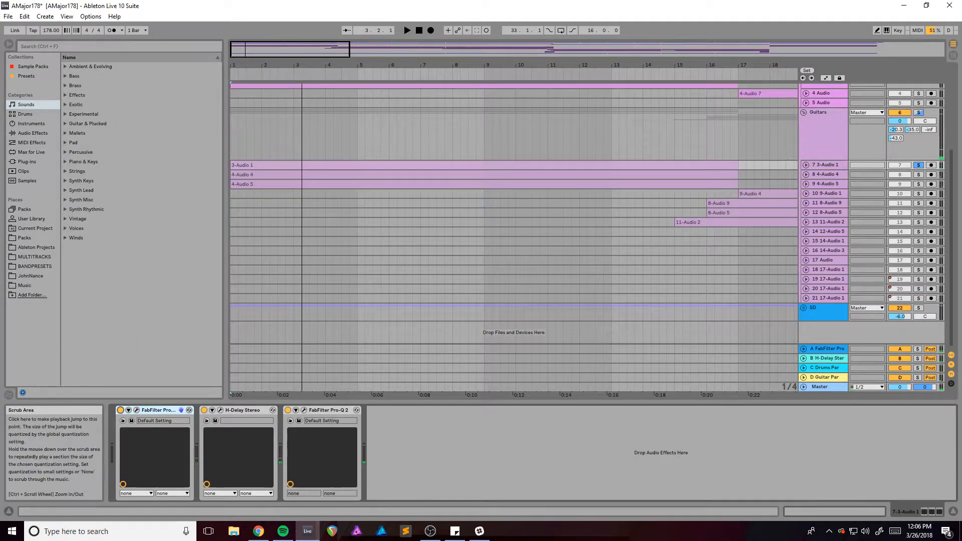
- Open H-Delay Stereo on track 7 3-Audio 1, audition the guitar while toggling the delay, and return to bar 1
left_click(221, 410)
left_click_drag(227, 53, 368, 82)
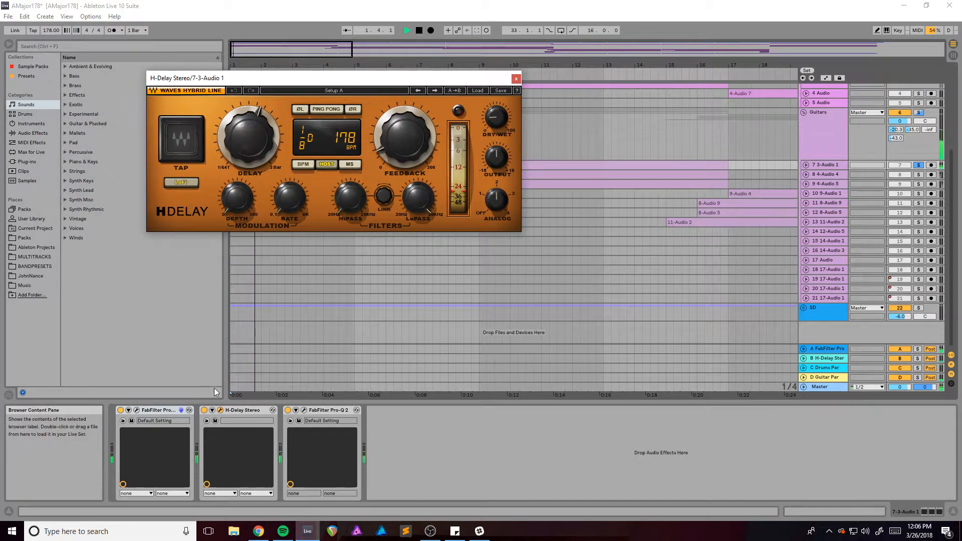
left_click(204, 411)
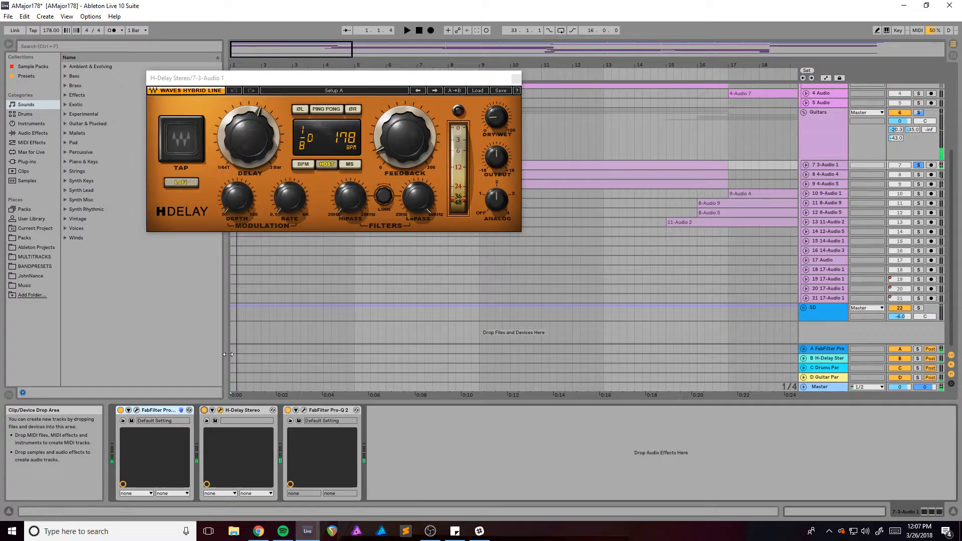
left_click(237, 285)
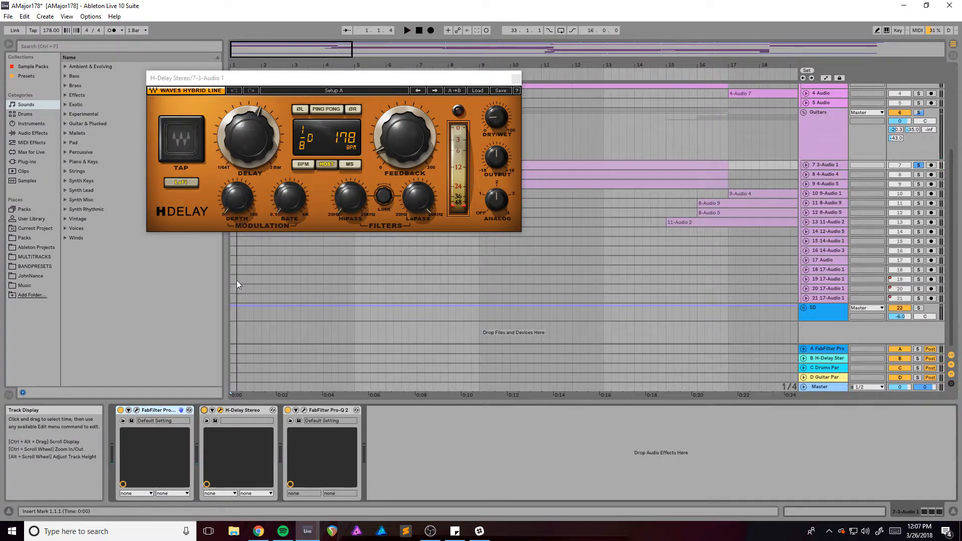
- Open FabFilter Pro-Q 2 on track 7 3-Audio 1 and compare the guitar with the EQ bypassed and re-enabled
left_click(304, 410)
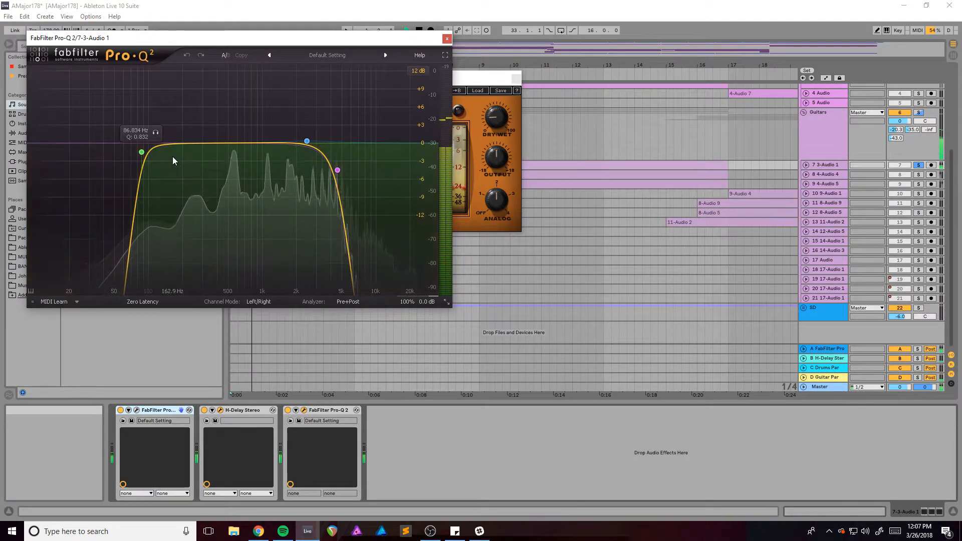
left_click(288, 409)
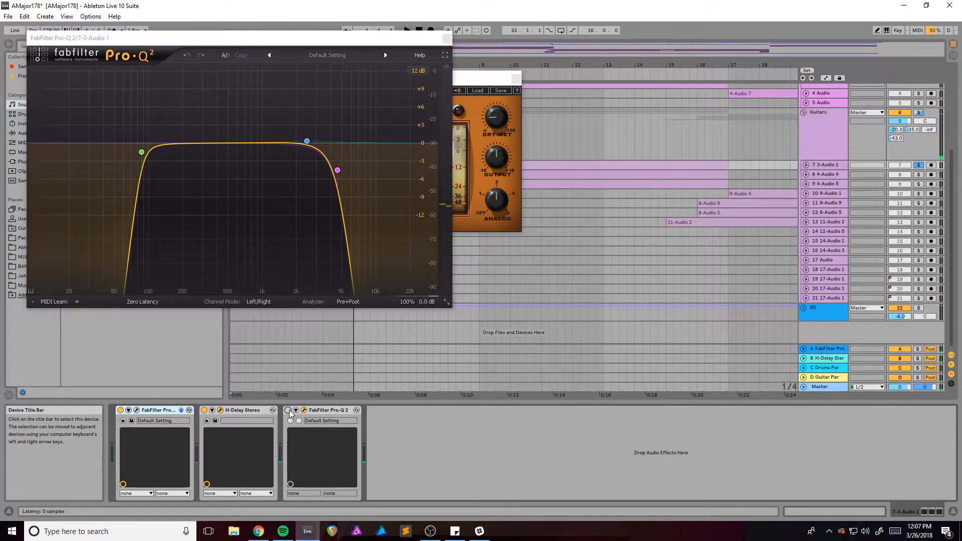
left_click(289, 410)
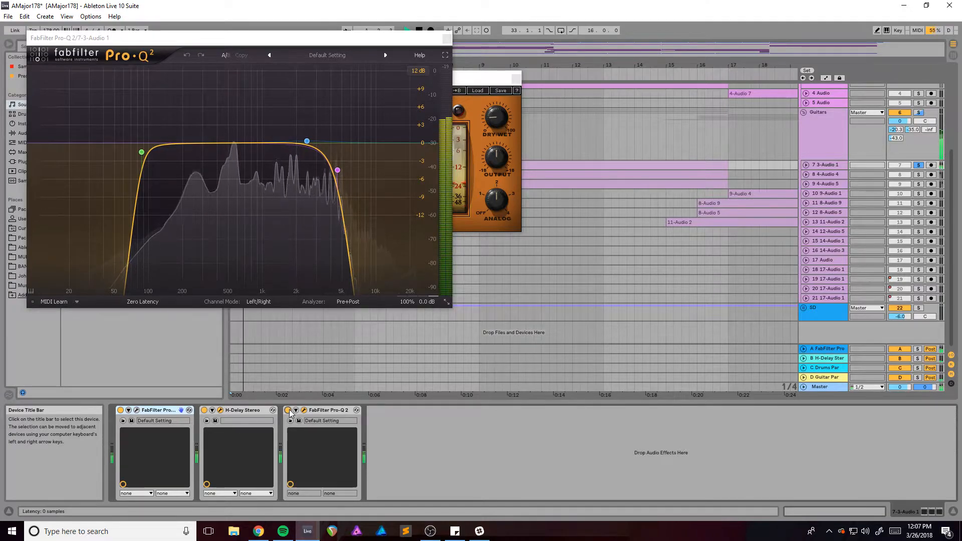
- Add tracks 8 4-Audio 4 and 9 4-Audio 5 to the solo, audition all three guitars, and close the plug-in windows
left_click(919, 174)
left_click(919, 184)
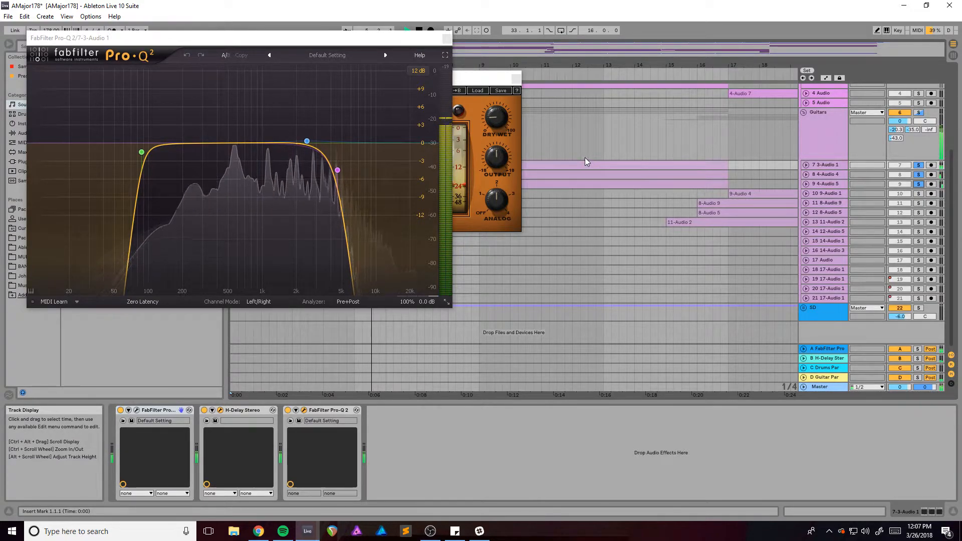
left_click(443, 40)
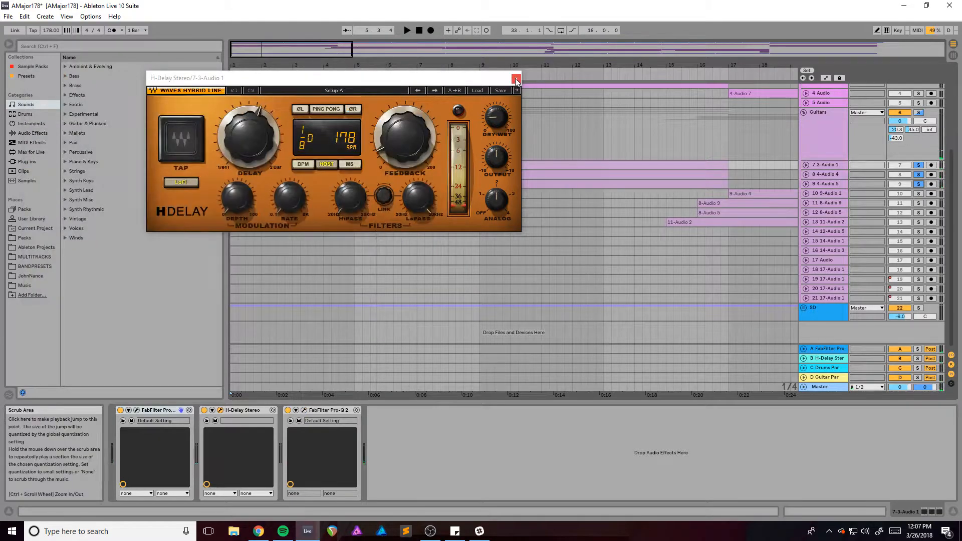
left_click(516, 78)
- Unfold track 7 3-Audio 1 to check its sends, and place the insert marker near the start of its clip
left_click(806, 165)
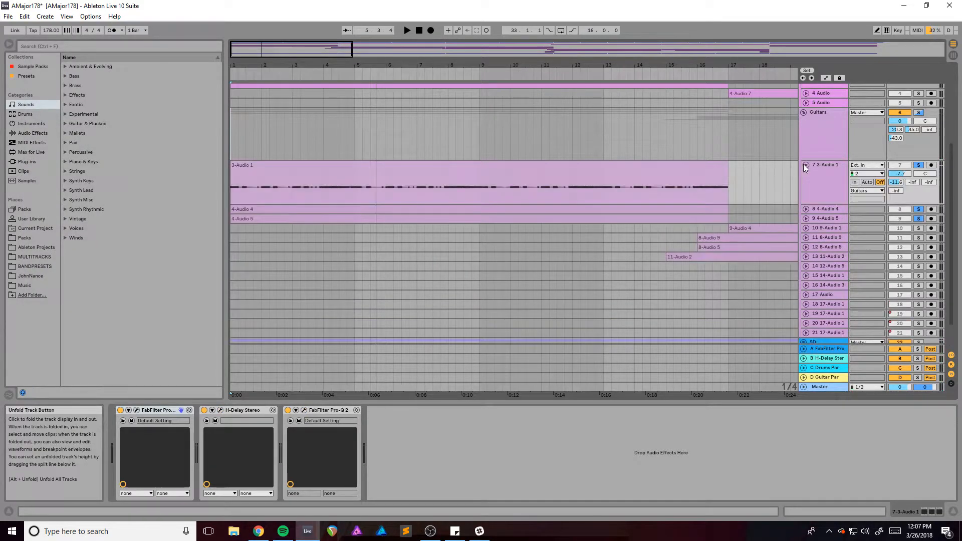
left_click(900, 181)
left_click(806, 209)
left_click(805, 209)
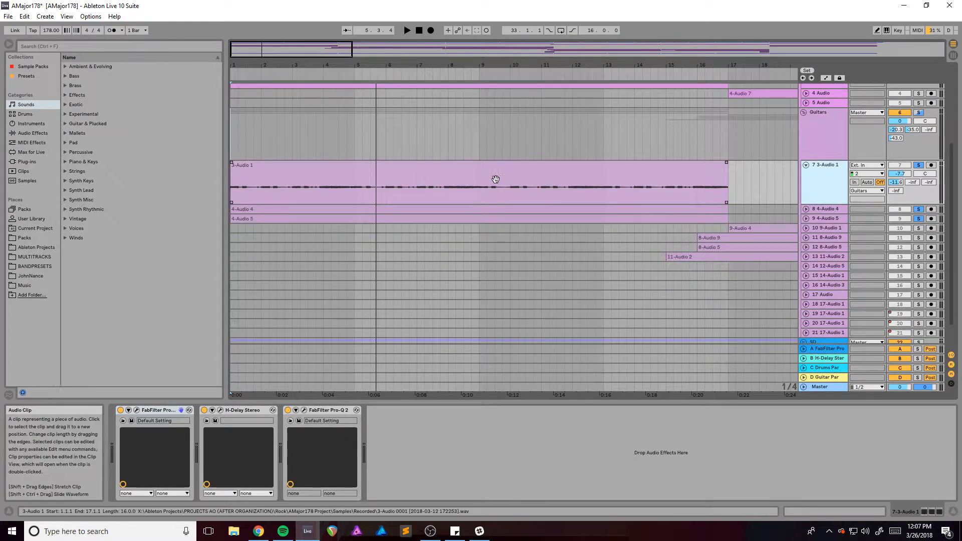
left_click(237, 187)
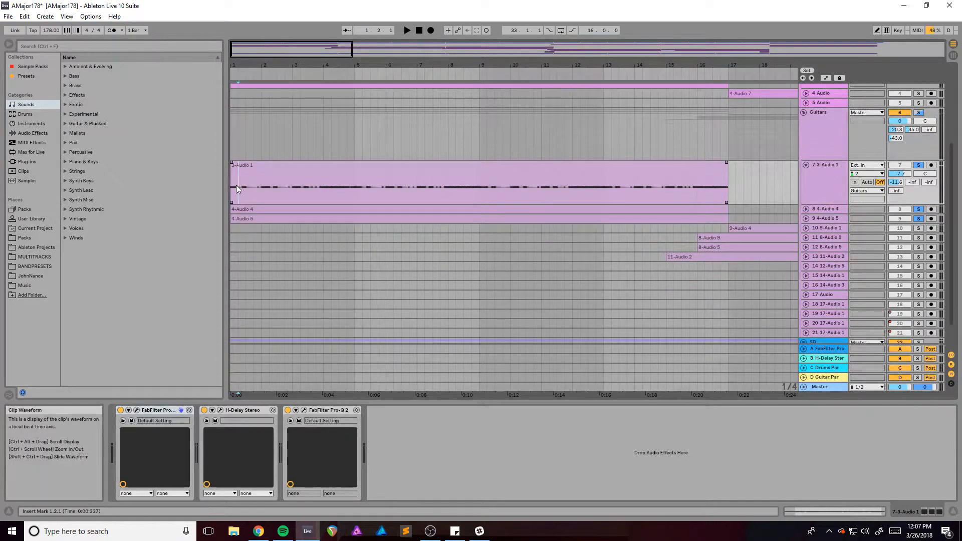
- Open the FabFilter Pro-R reverb on return track A and move its window clear of the track controls
left_click(823, 350)
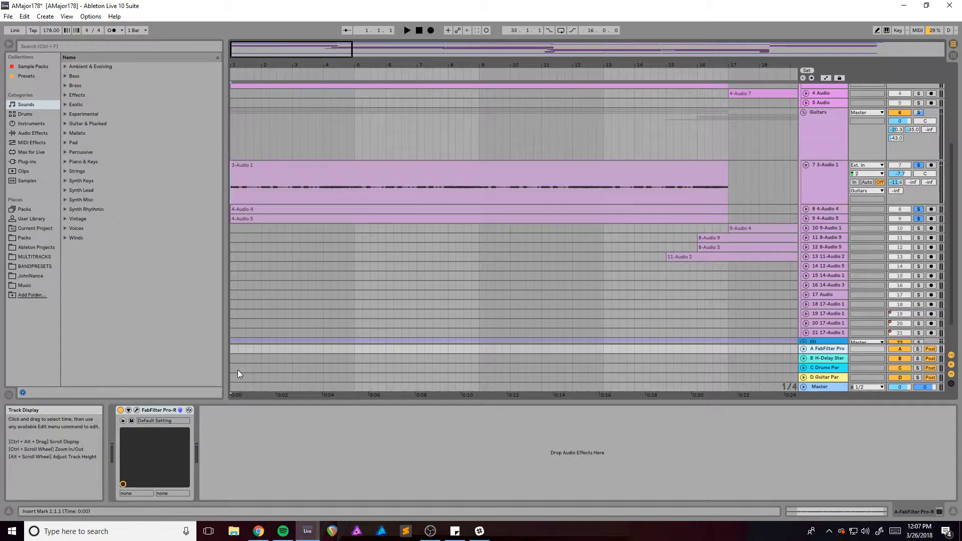
left_click(136, 410)
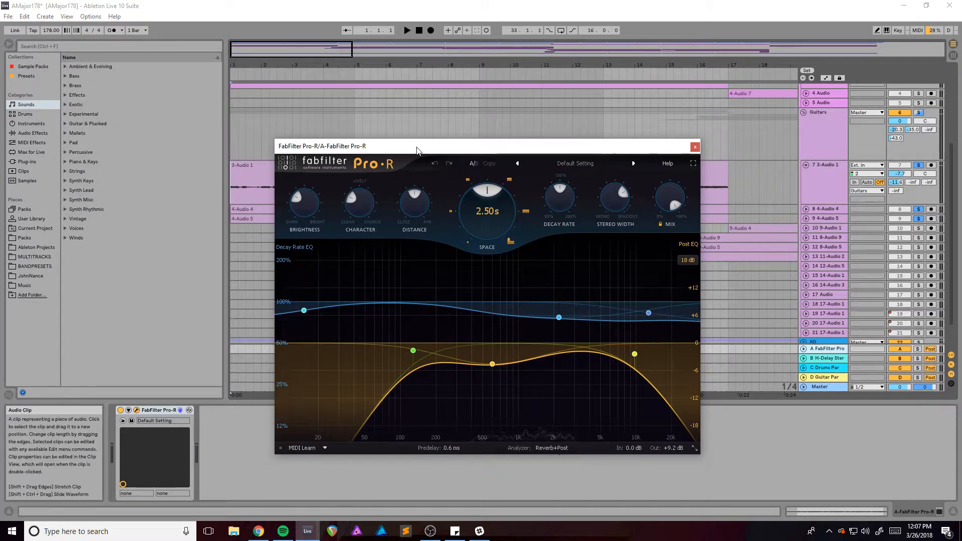
left_click_drag(416, 149, 422, 129)
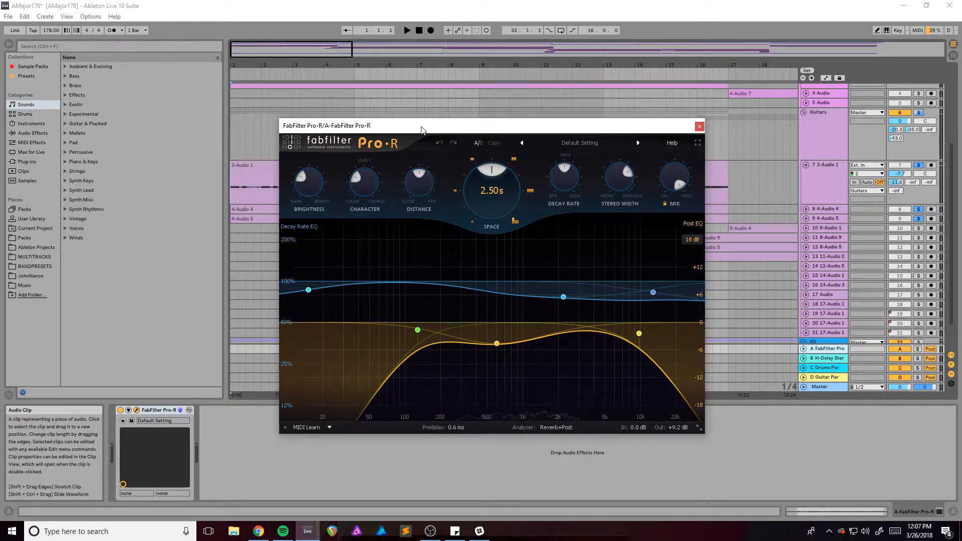
left_click_drag(473, 126, 362, 76)
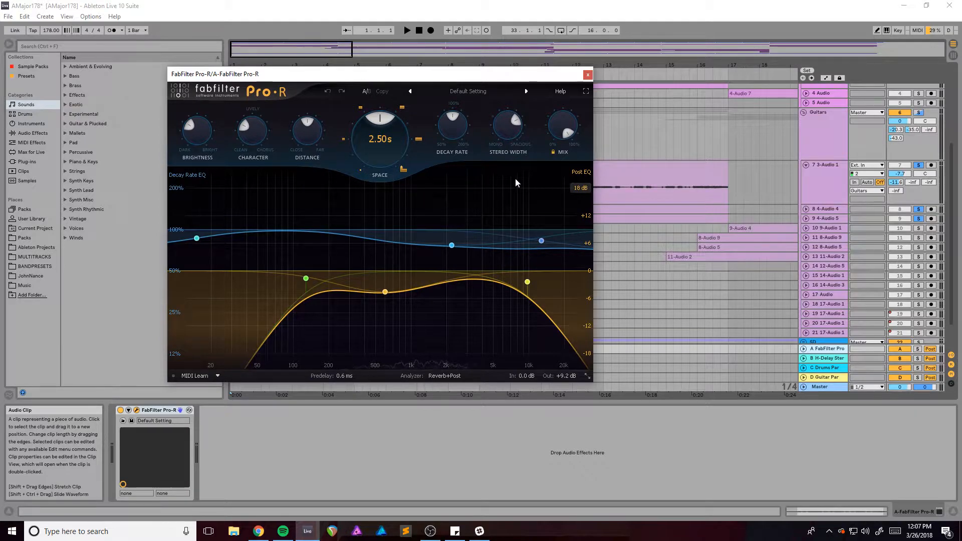
- Solo return track A and play from bar 1 to hear only the reverb signal, and stop playback
left_click(918, 349)
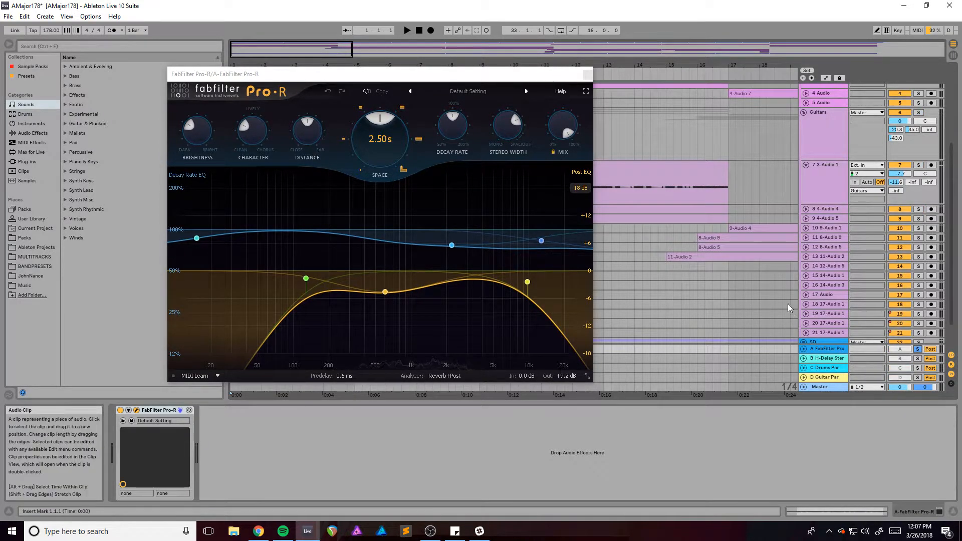
key("space")
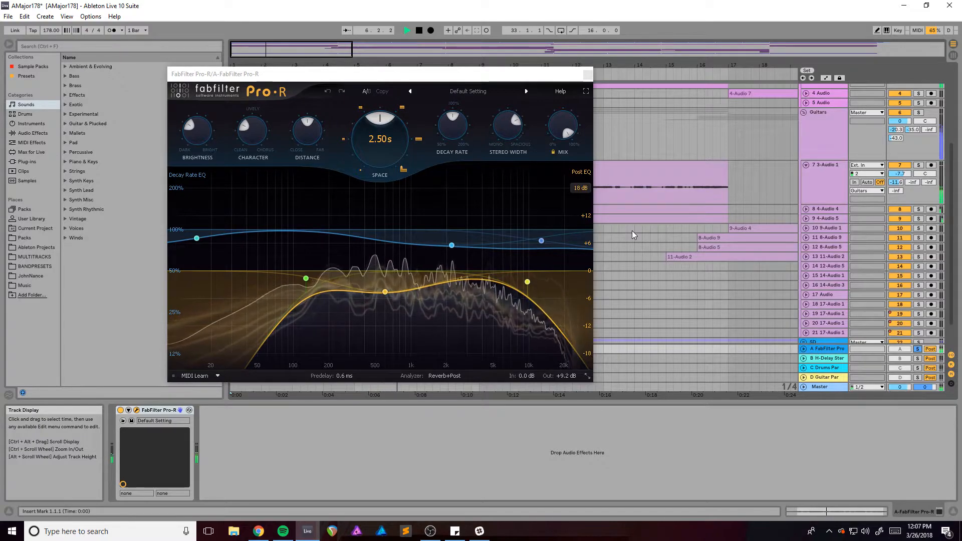
key("space")
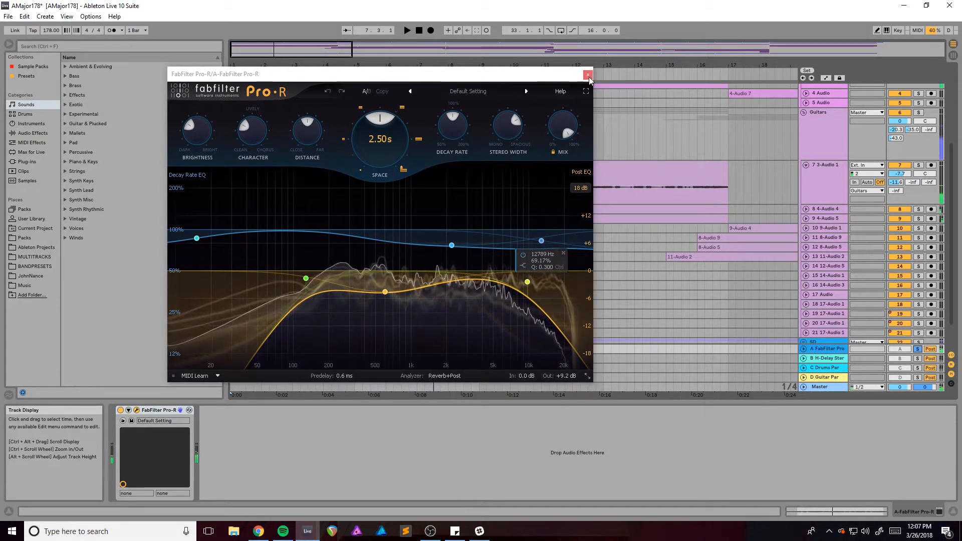
- Check the Guitars group's send to return track A alongside the Pro-R settings, and close the reverb window
left_click_drag(588, 78, 712, 109)
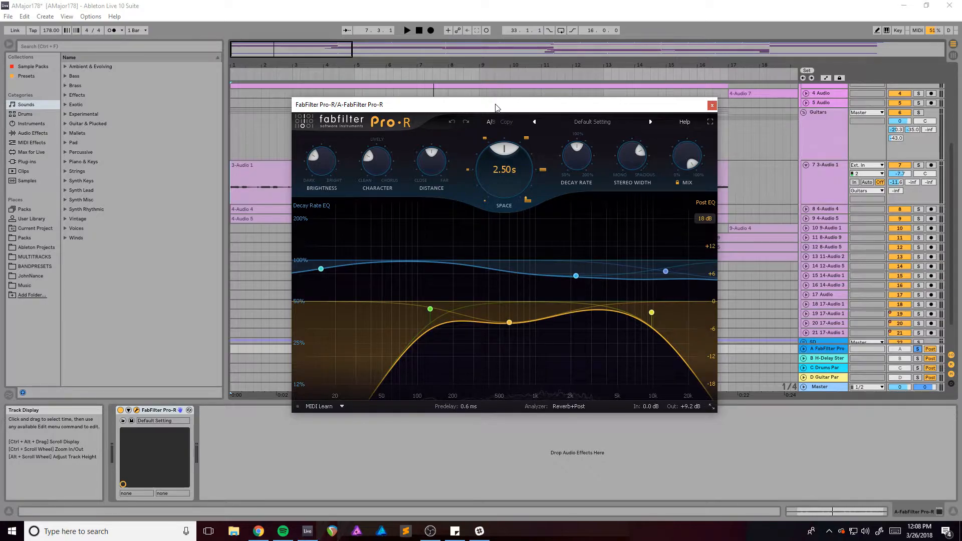
left_click_drag(497, 107, 396, 95)
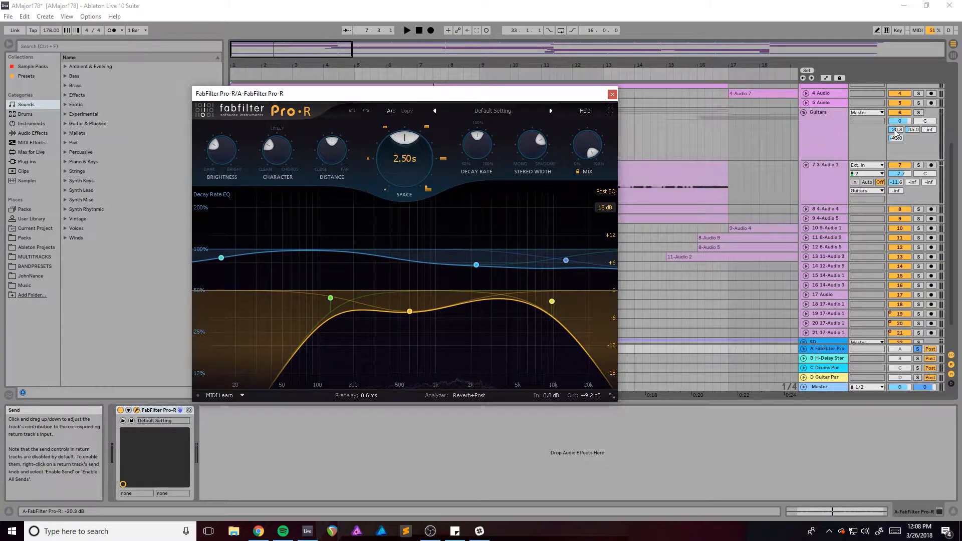
left_click_drag(581, 95, 544, 92)
left_click(576, 93)
- Play the unsoloed arrangement from bar 1 with return track A muted and reactivated for comparison, and stop playback
key("space")
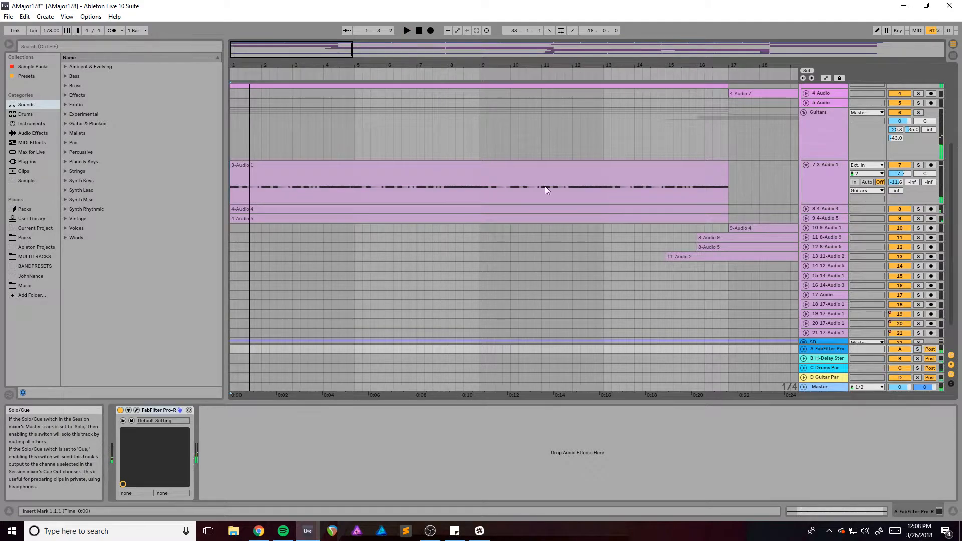
scroll(600, 215, "down", 3)
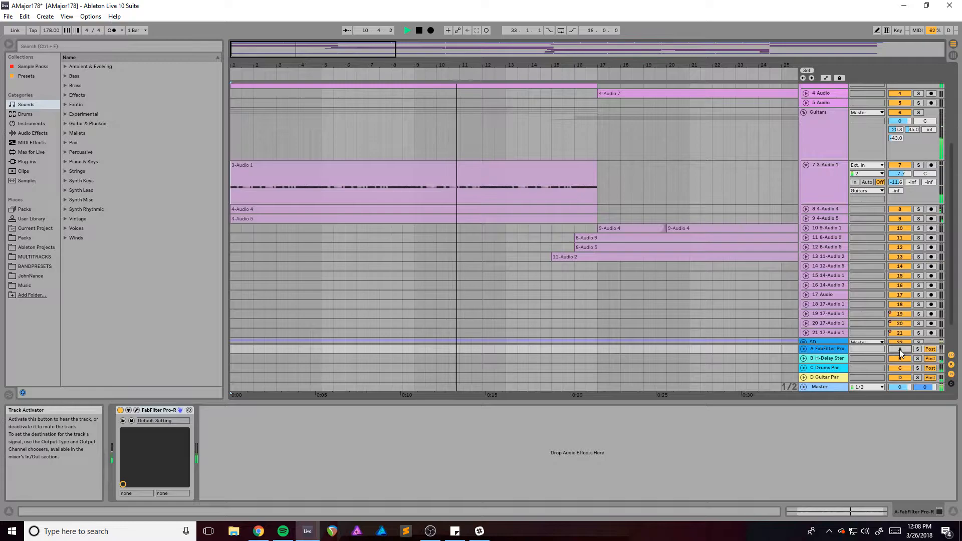
key("space")
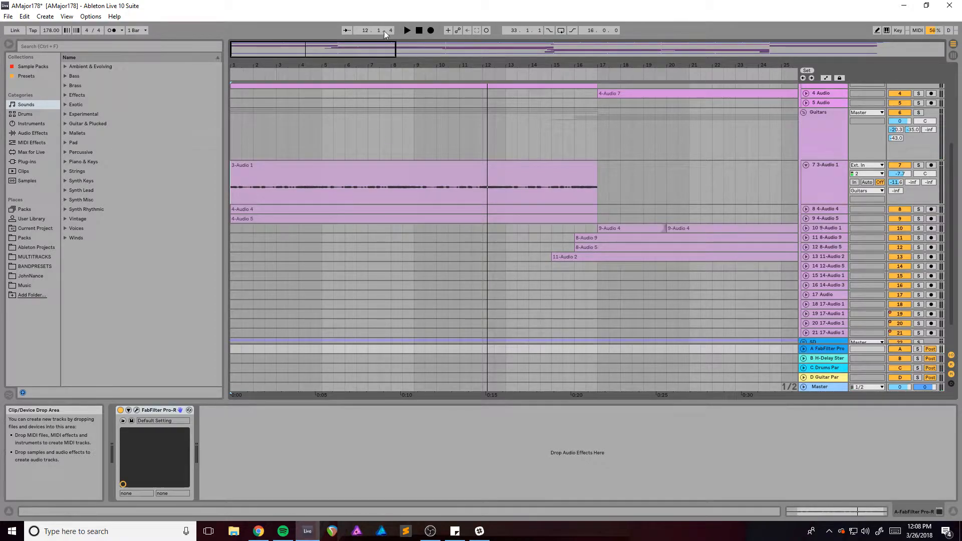
- Show the full arrangement length and fold the Lounge Lizard track, track 3 in the Bass group and track 7 in the Guitars group
left_click_drag(308, 50, 307, 58)
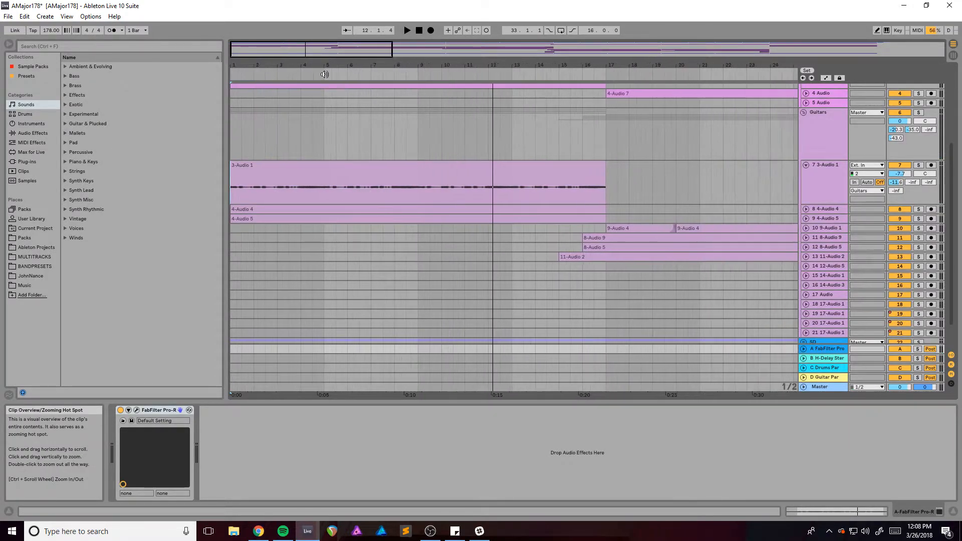
scroll(545, 265, "up", 5)
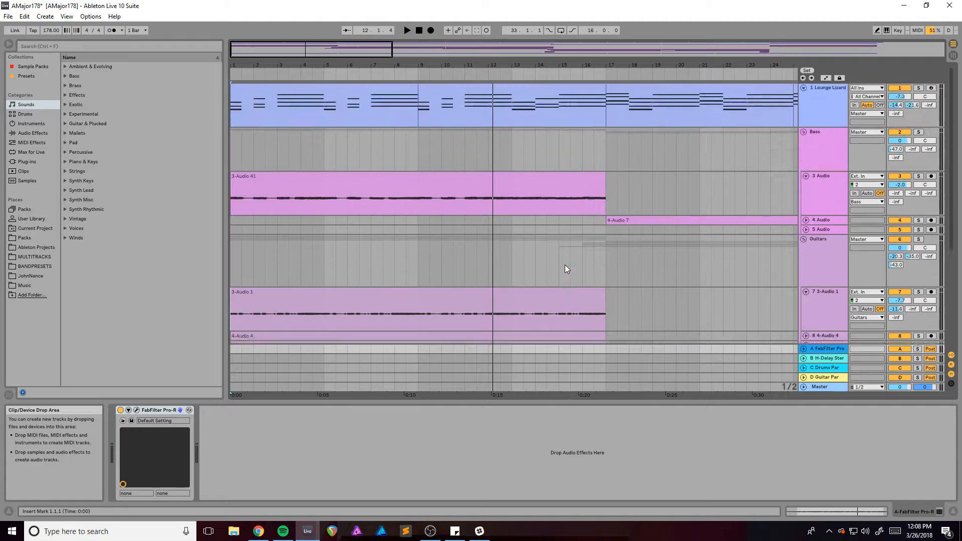
scroll(566, 266, "down", 8)
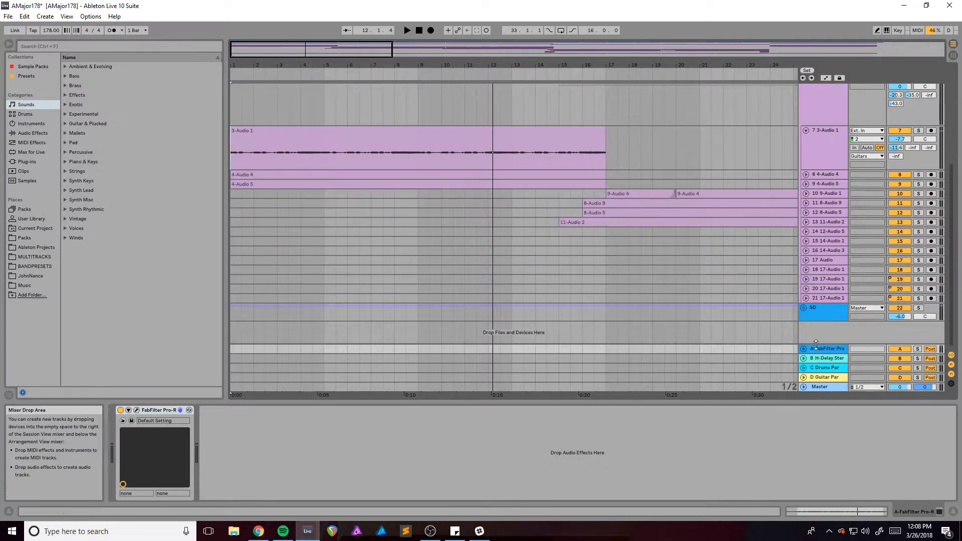
scroll(455, 237, "up", 5)
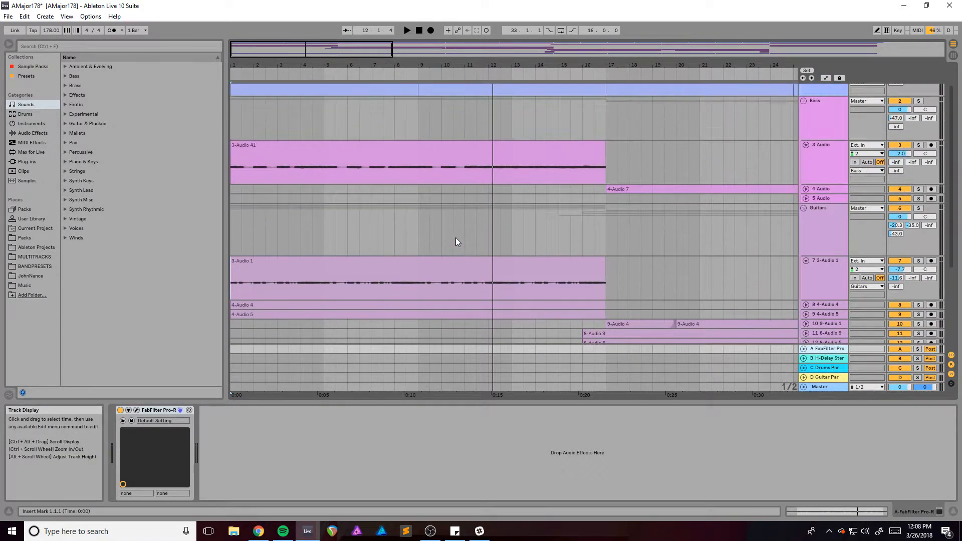
scroll(456, 241, "up", 1)
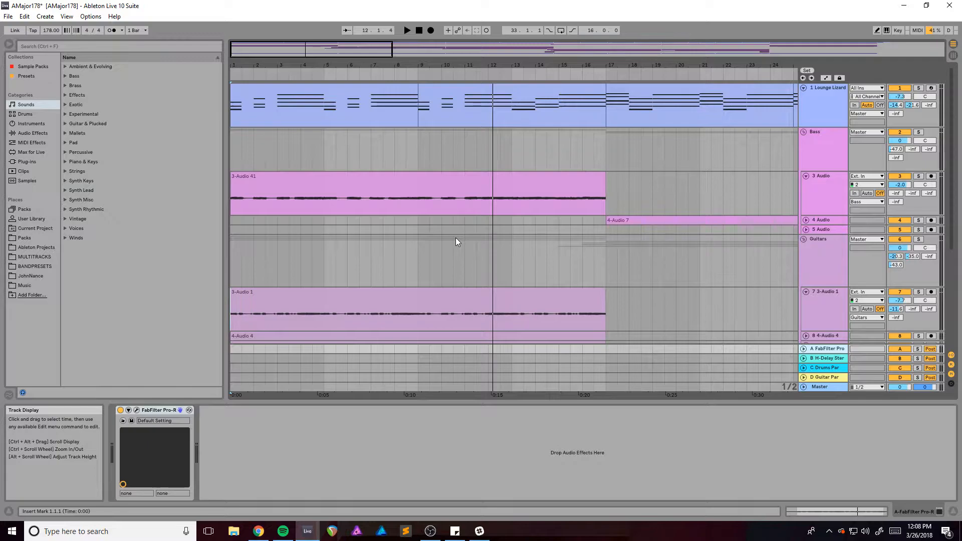
left_click_drag(318, 49, 318, 2)
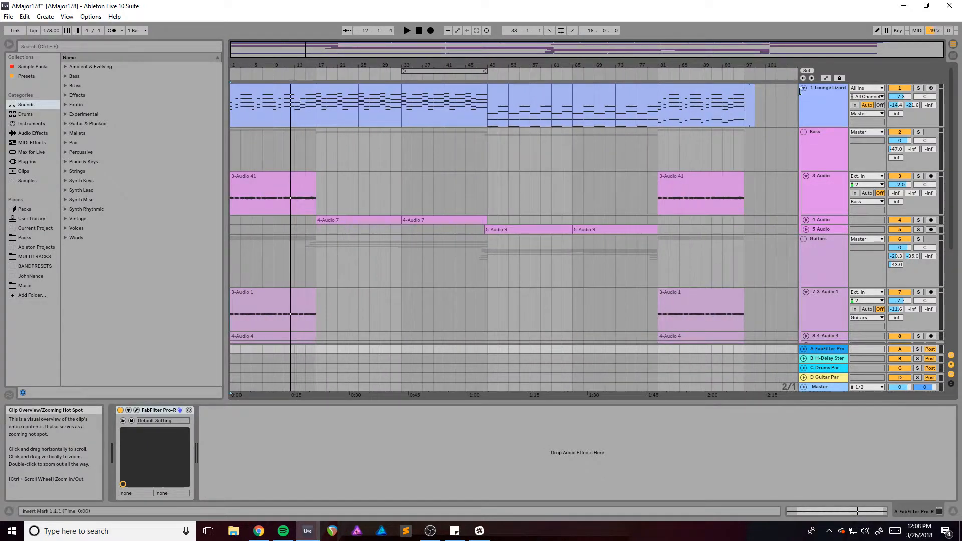
left_click(803, 88)
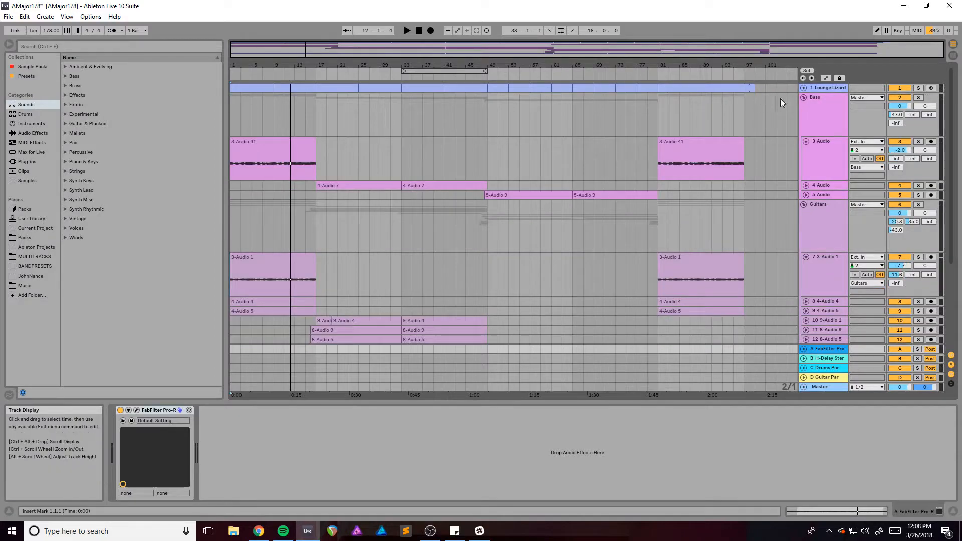
left_click(806, 141)
scroll(768, 210, "down", 3)
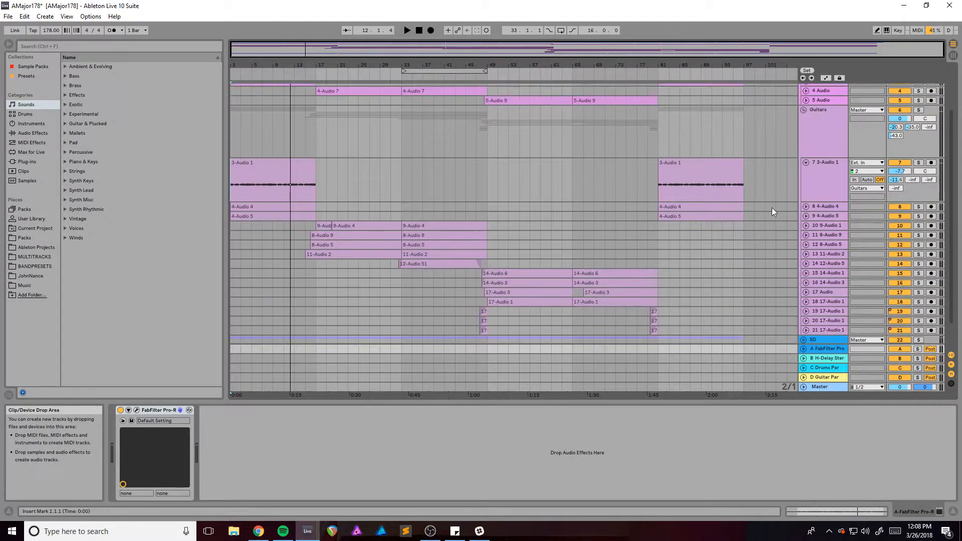
left_click(806, 163)
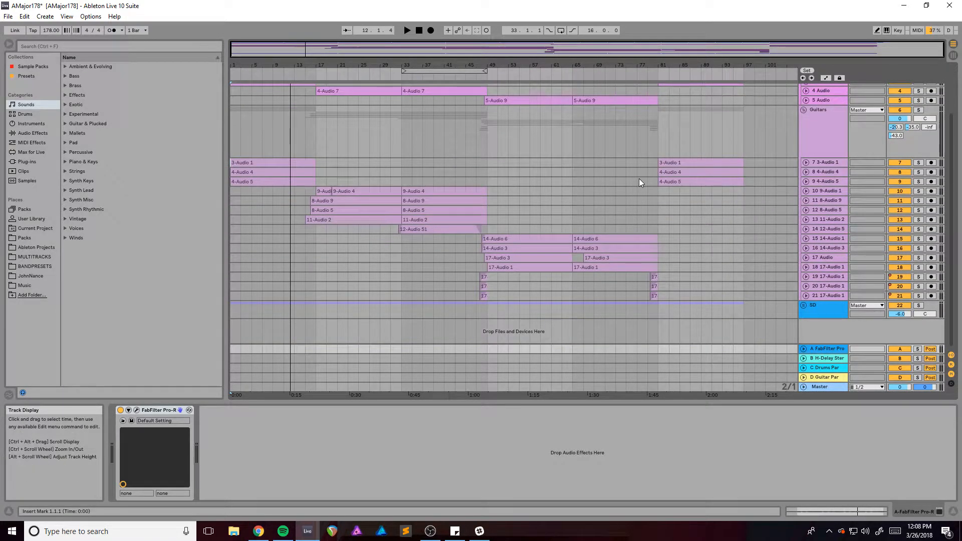
- Play the section starting at bar 17 with return track A muted and reactivated for comparison, and stop playback
left_click_drag(436, 48, 435, 173)
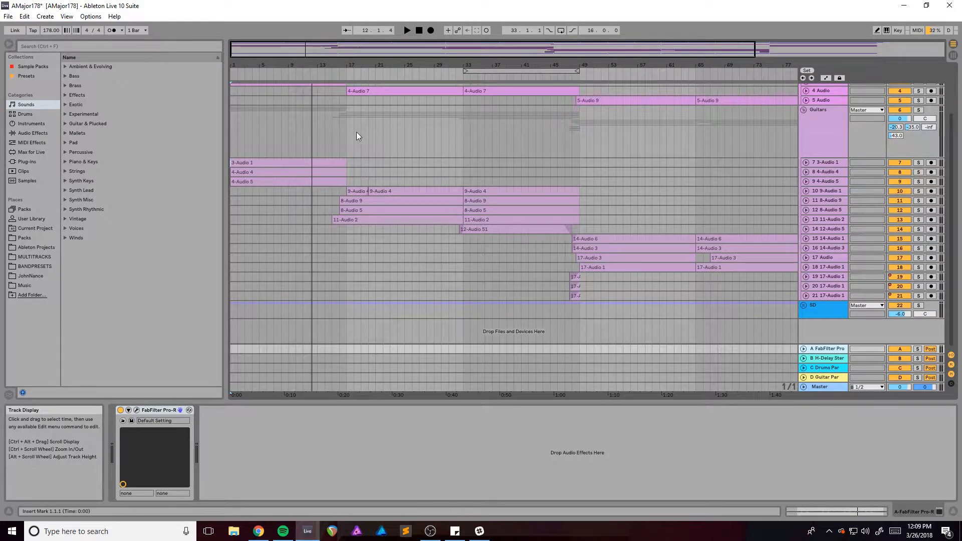
scroll(356, 136, "up", 4)
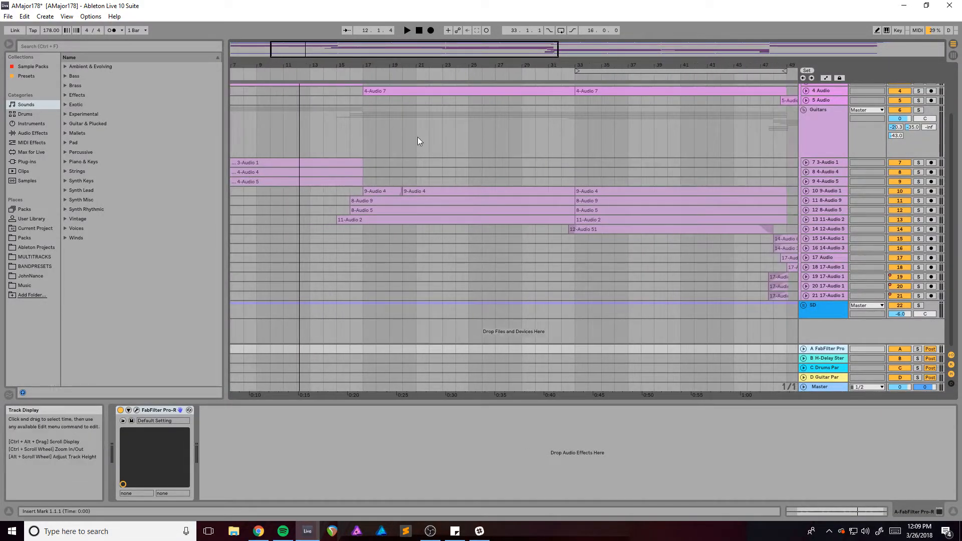
left_click(368, 130)
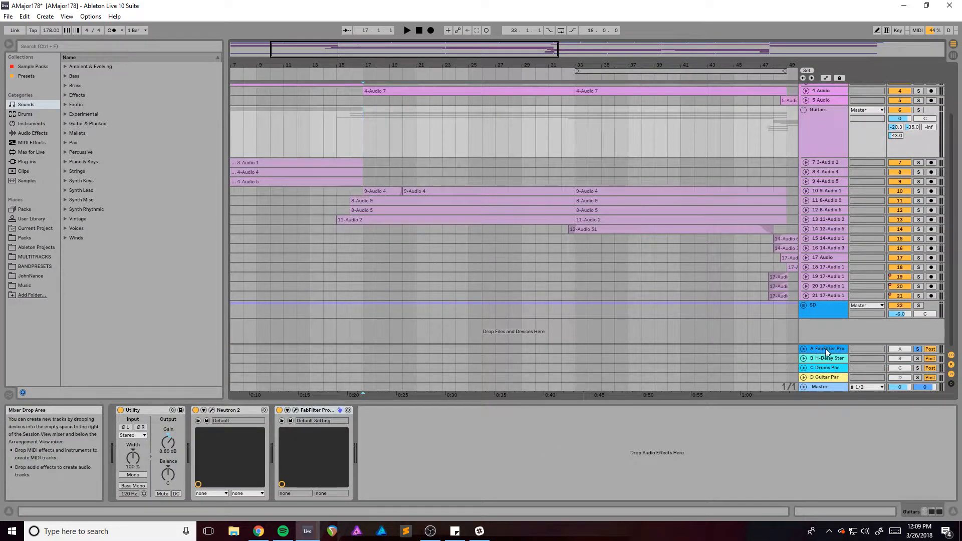
left_click(826, 351)
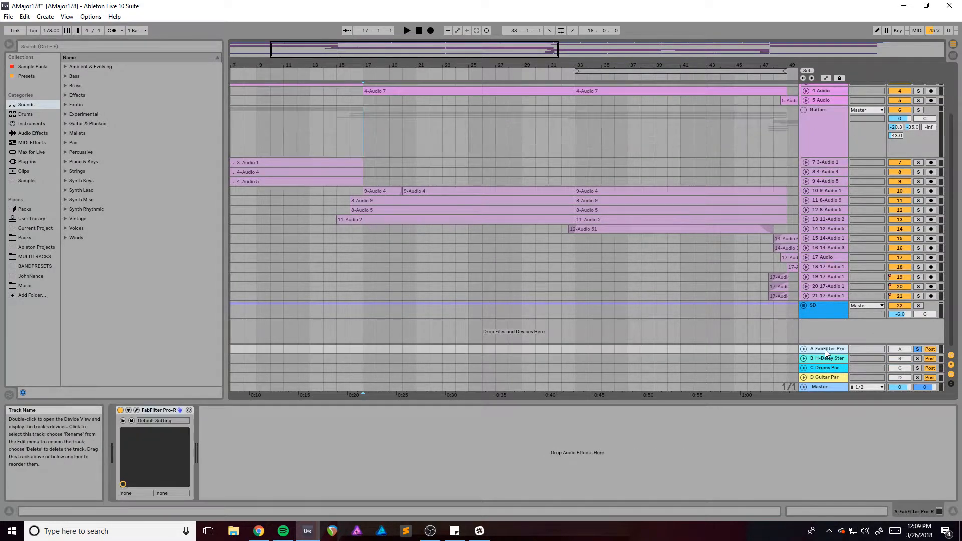
left_click(900, 349)
left_click(900, 349)
key("space")
- Review the decay and post EQ settings of the Pro-R reverb on return track A, and close its window
left_click_drag(368, 48, 390, 47)
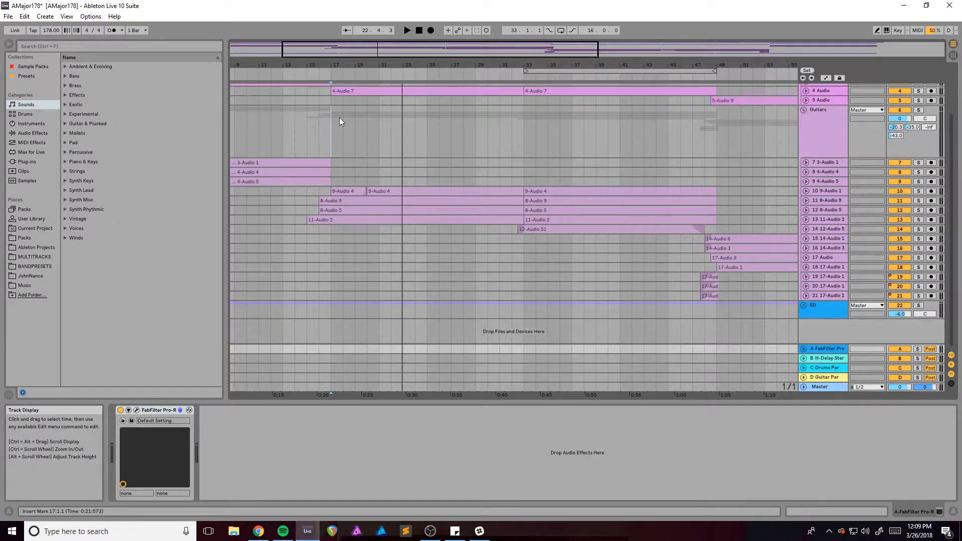
left_click_drag(328, 48, 328, 52)
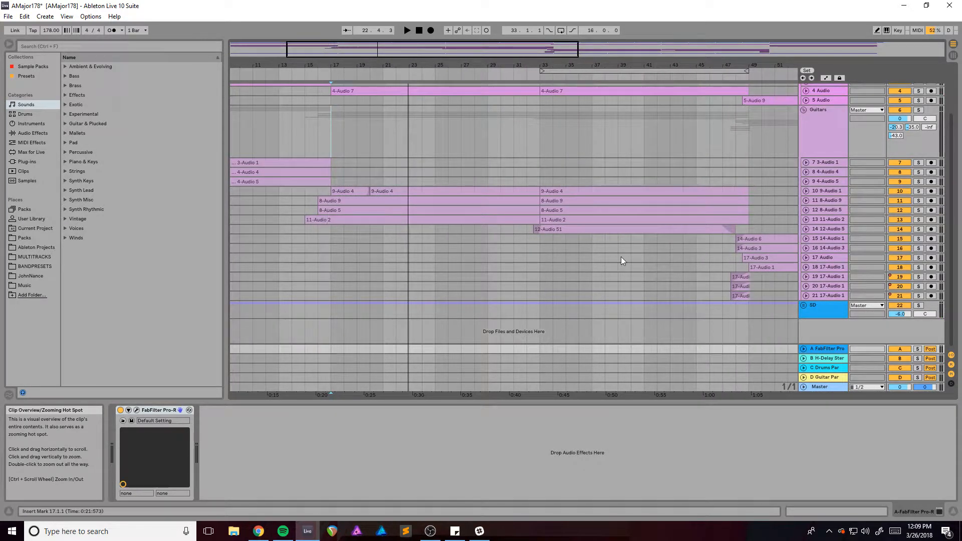
left_click(136, 410)
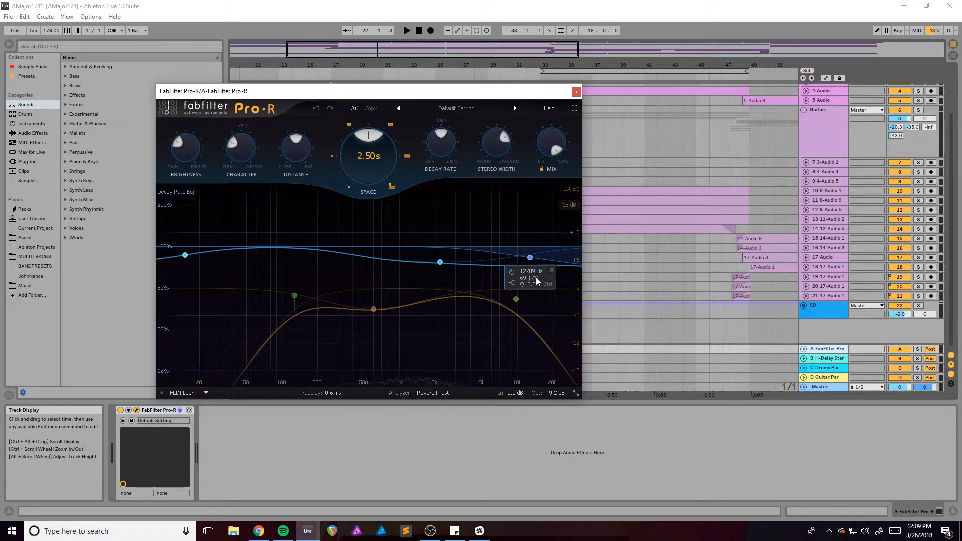
left_click_drag(493, 101, 526, 111)
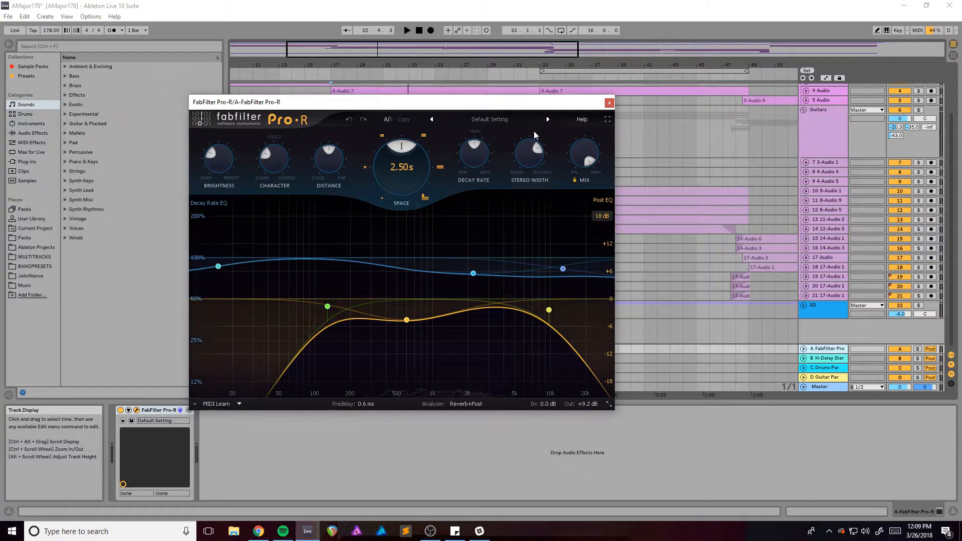
left_click(609, 103)
- Play from bar 17 and solo guitar tracks 10 to 13 to hear them together
scroll(628, 303, "up", 3)
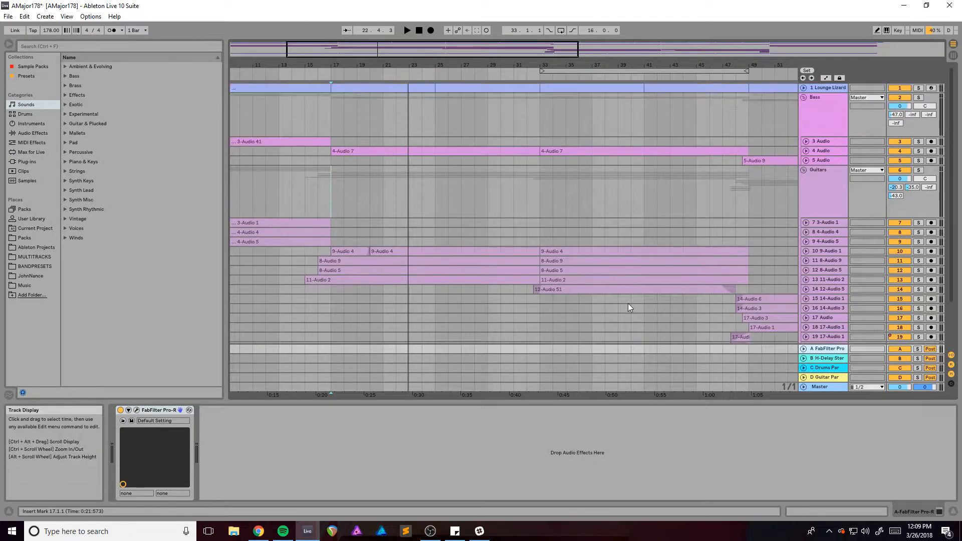
scroll(627, 303, "down", 3)
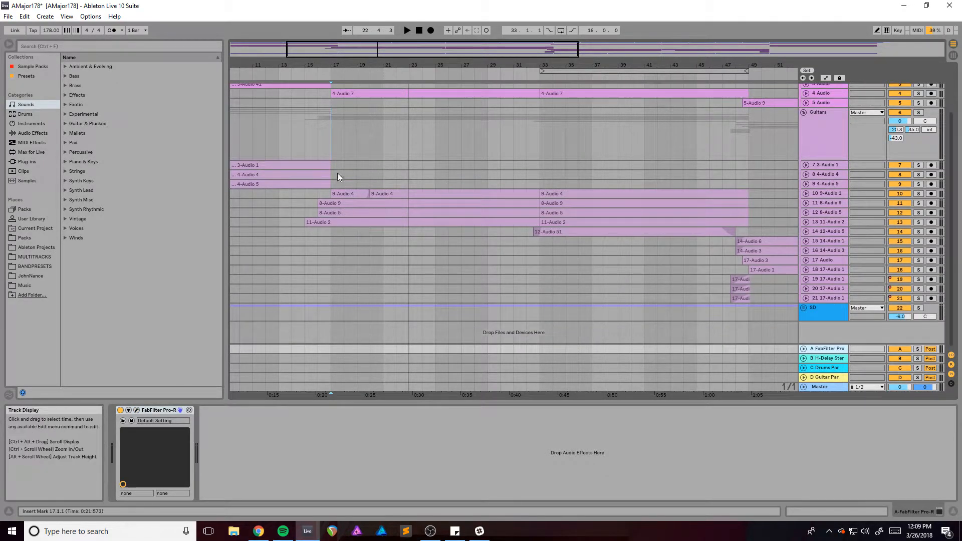
key("space")
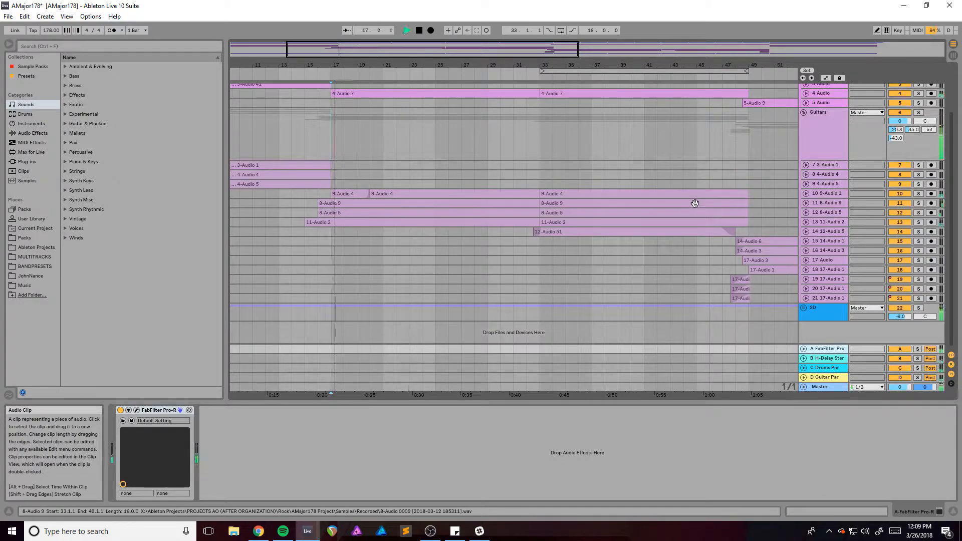
left_click(829, 193)
left_click(921, 193)
left_click(919, 204, "ctrl")
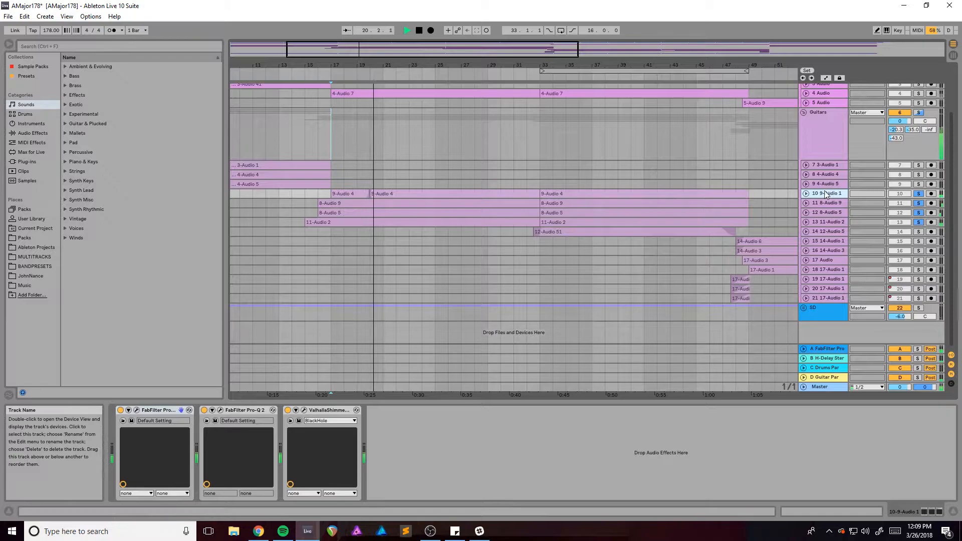
- Solo only guitar track 10 from bar 17 and check its FabFilter Pro-C 2 compressor during playback
left_click(920, 194)
key("space")
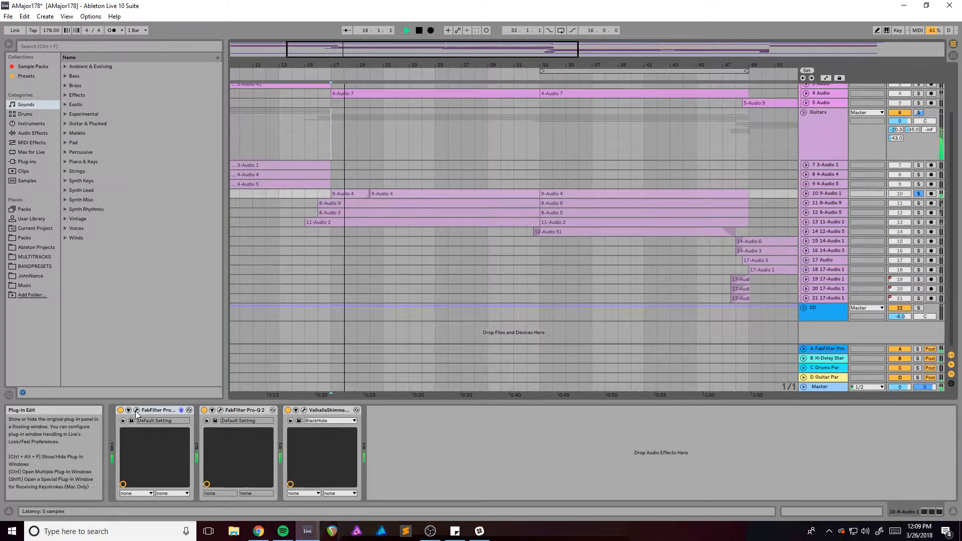
left_click(137, 411)
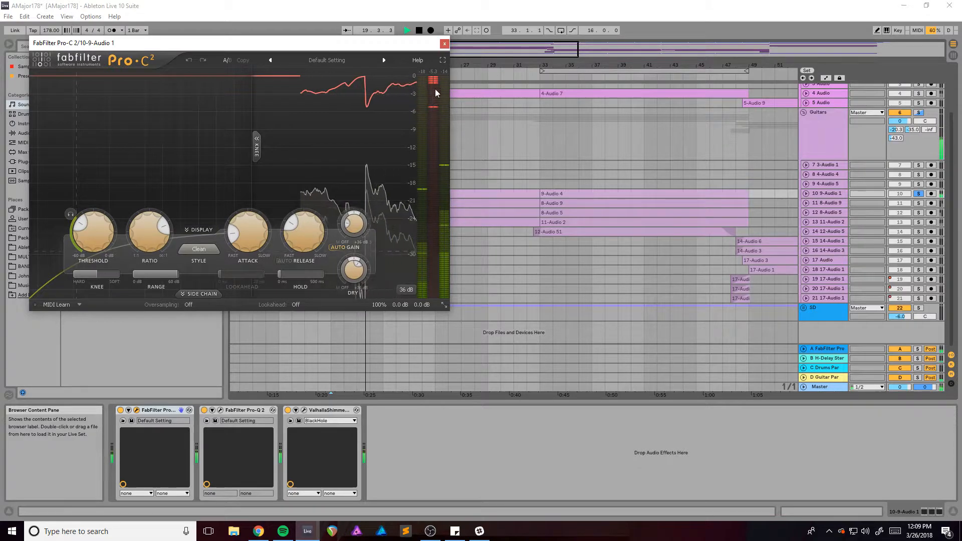
left_click(444, 44)
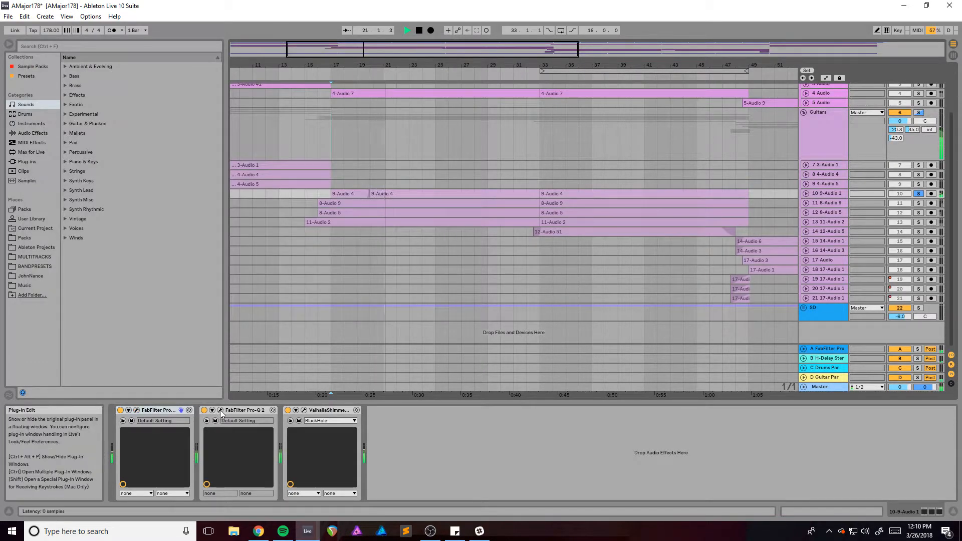
- Open track 10's FabFilter Pro-Q 2 and audition its 2878 Hz band in isolation during playback from bar 17, stopping playback at the end
left_click(220, 410)
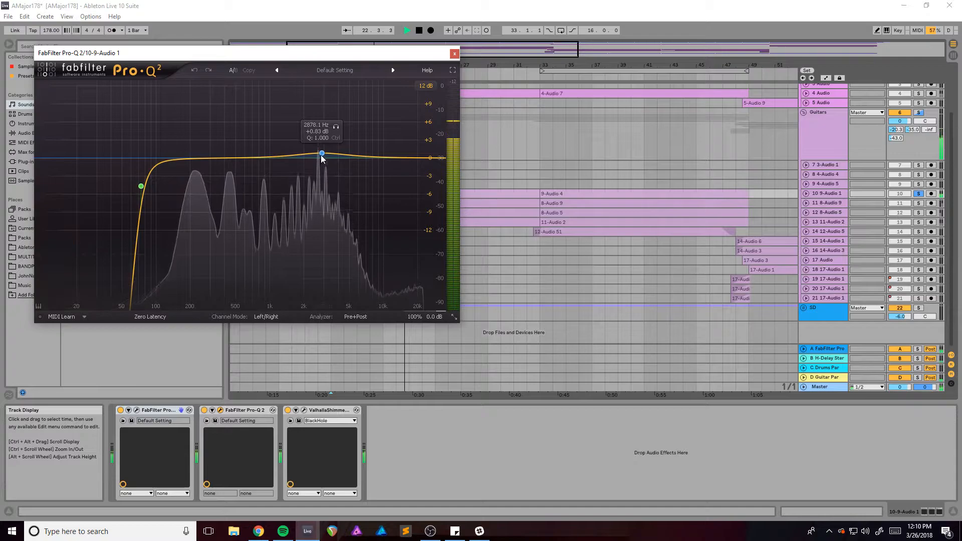
left_click(336, 128)
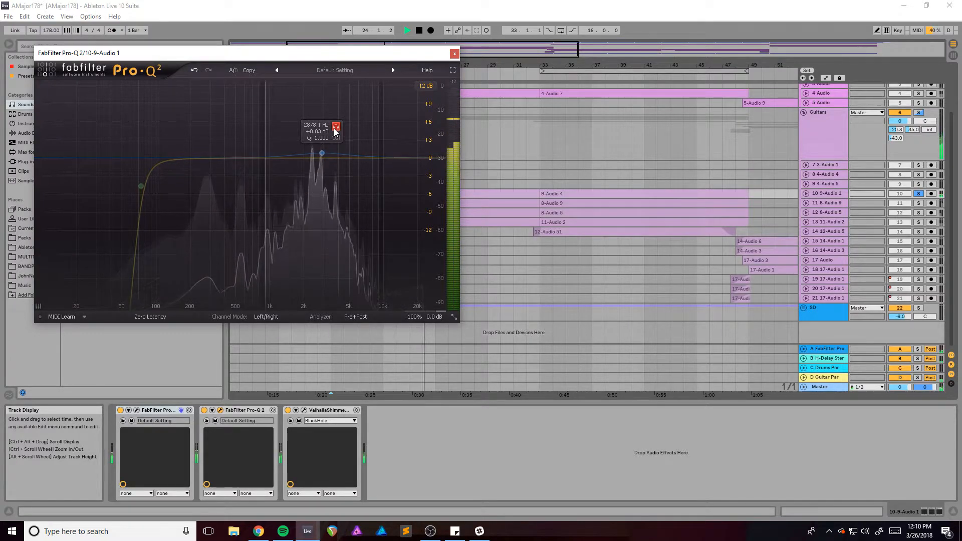
left_click(335, 128)
key("space")
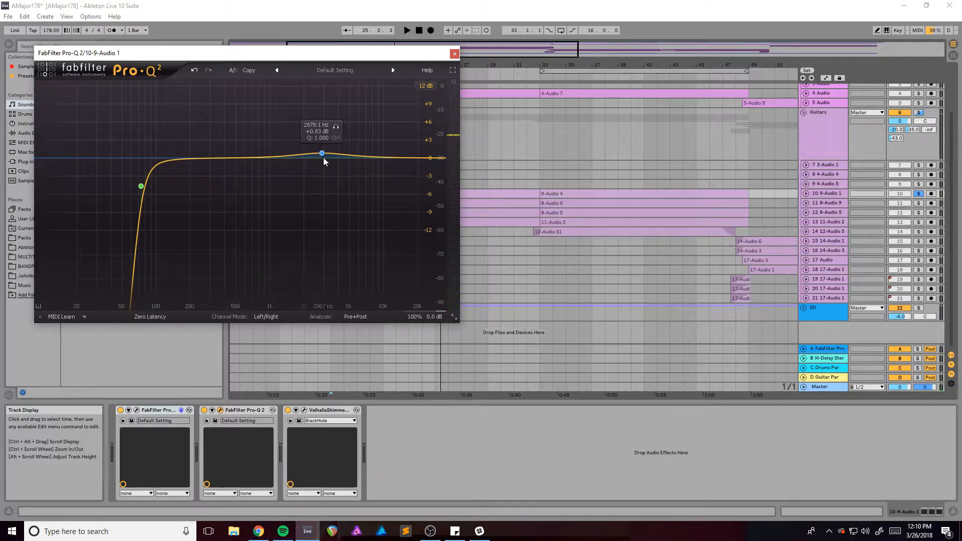
left_click(336, 127)
key("space")
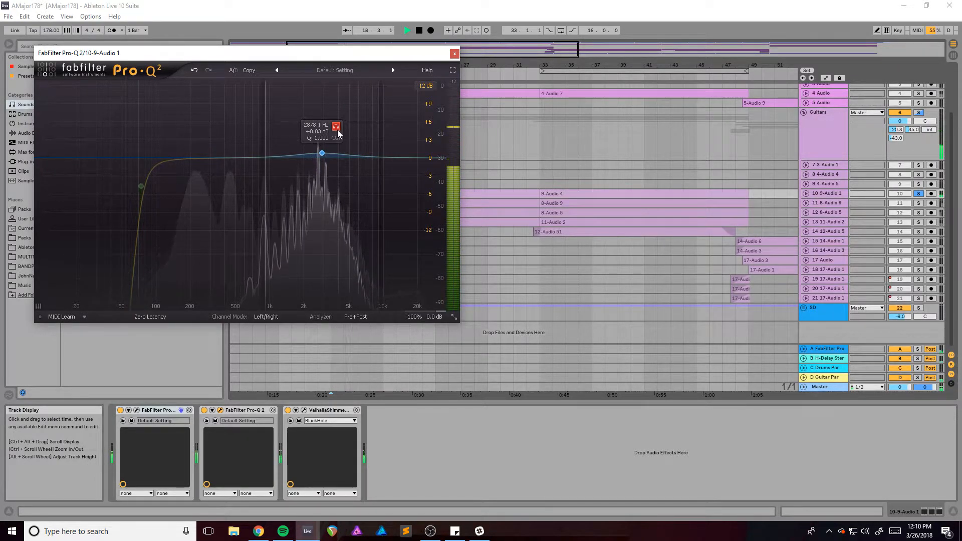
key("space")
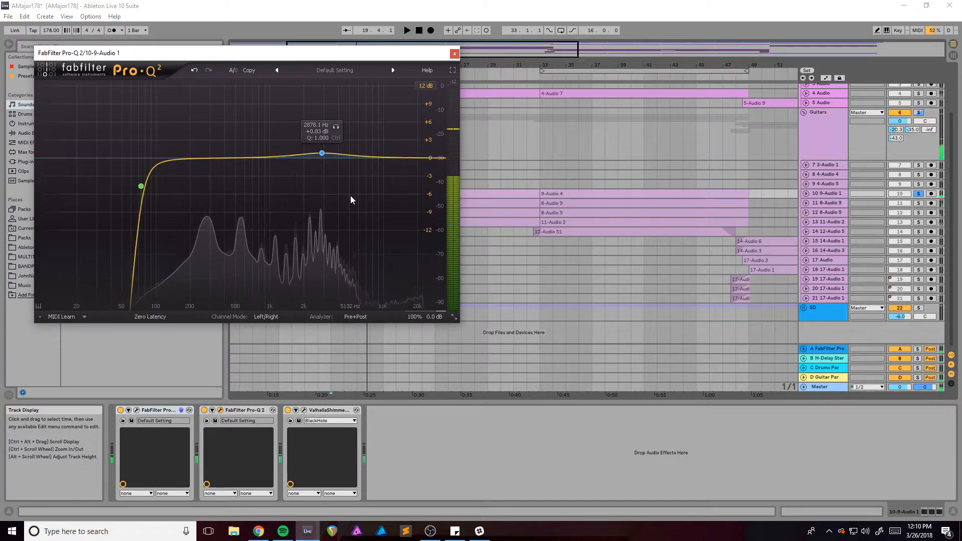
- Review track 10's ValhallaShimmer settings while playing from bar 17, close its window and stop playback
left_click(304, 410)
left_click_drag(145, 59, 415, 115)
key("space")
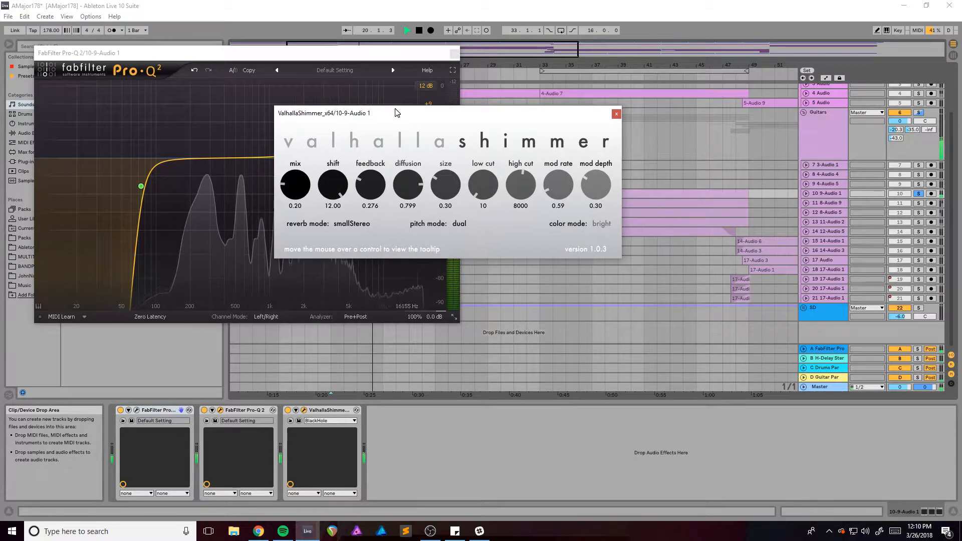
left_click(629, 114)
key("space")
- Play the soloed Guitars group from bar 17 with track 10's ValhallaShimmer toggled for comparison, and close the Pro-Q 2 window after stopping
left_click_drag(379, 57, 558, 89)
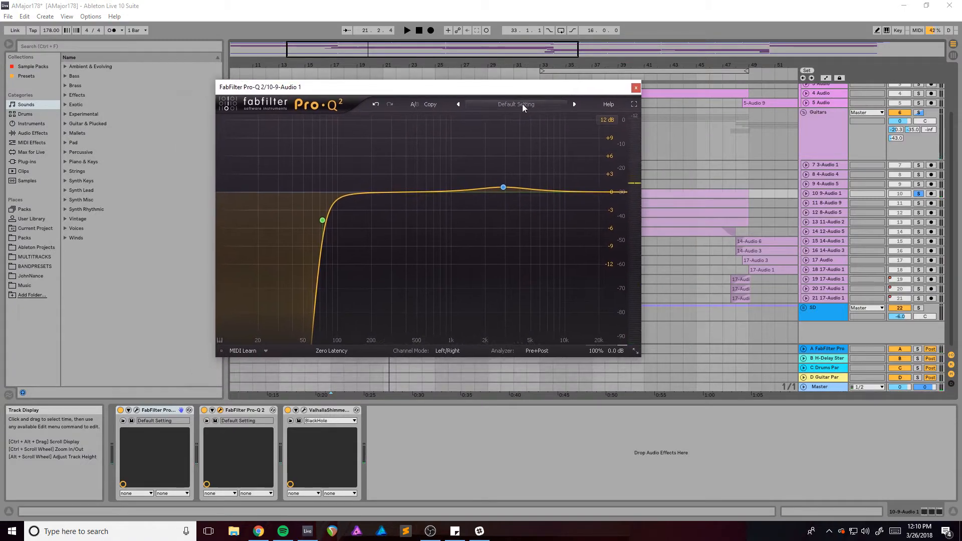
left_click(919, 113)
key("space")
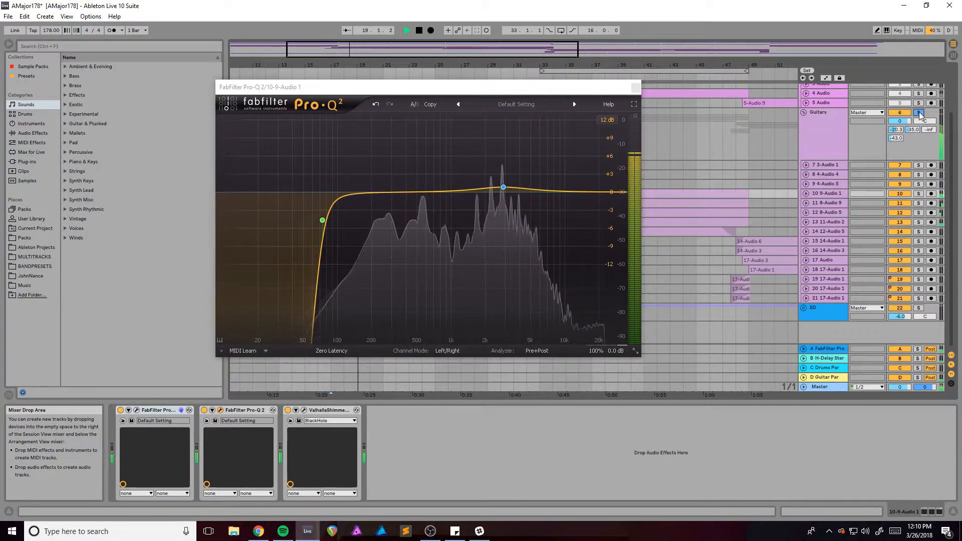
left_click(288, 410)
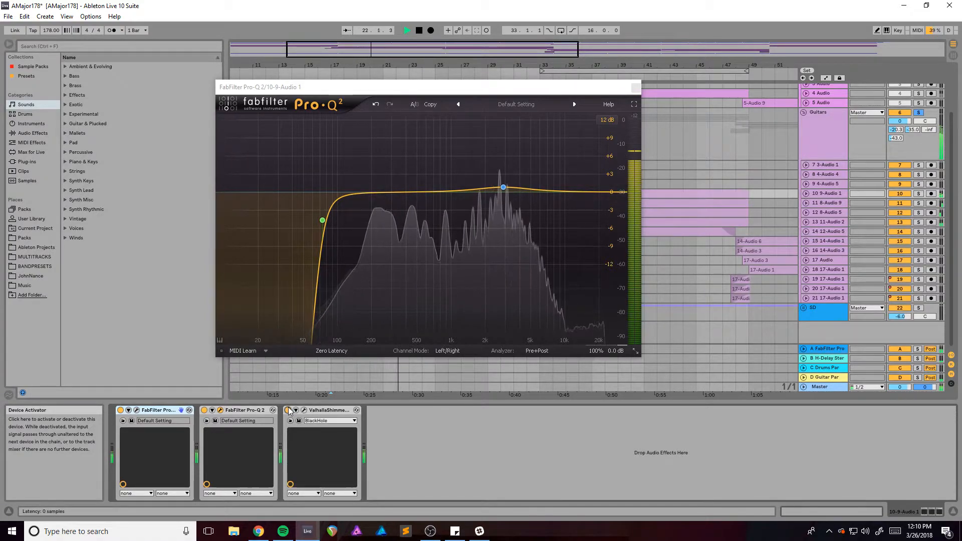
key("space")
left_click_drag(372, 92, 336, 90)
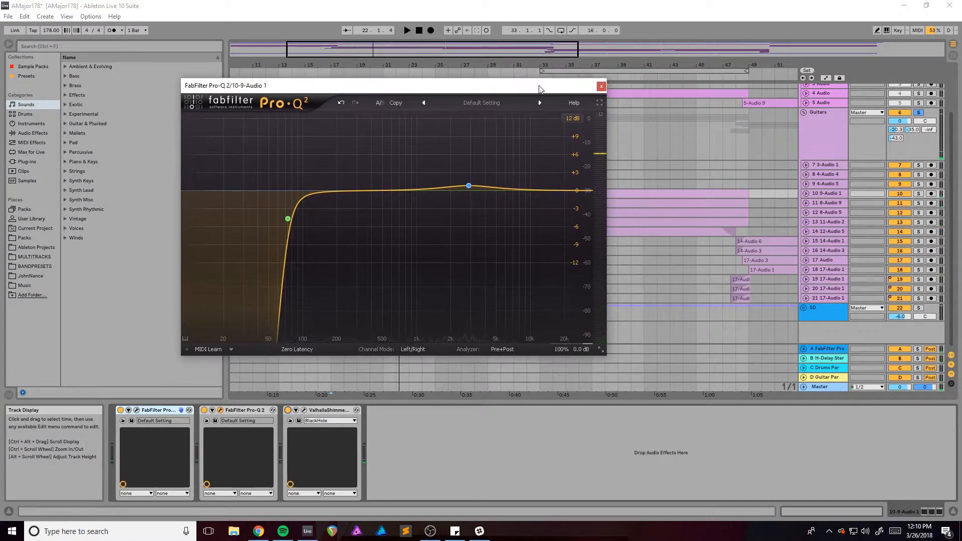
left_click(601, 86)
left_click_drag(385, 49, 404, 56)
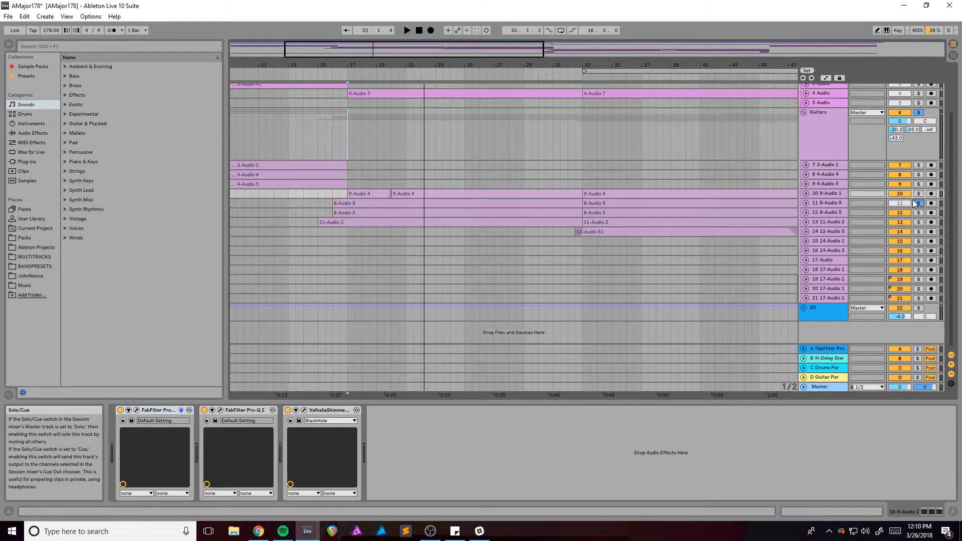
- Reactivate guitar track 11 and solo it in place of the whole Guitars group during playback from bar 17
left_click(826, 203)
key("space")
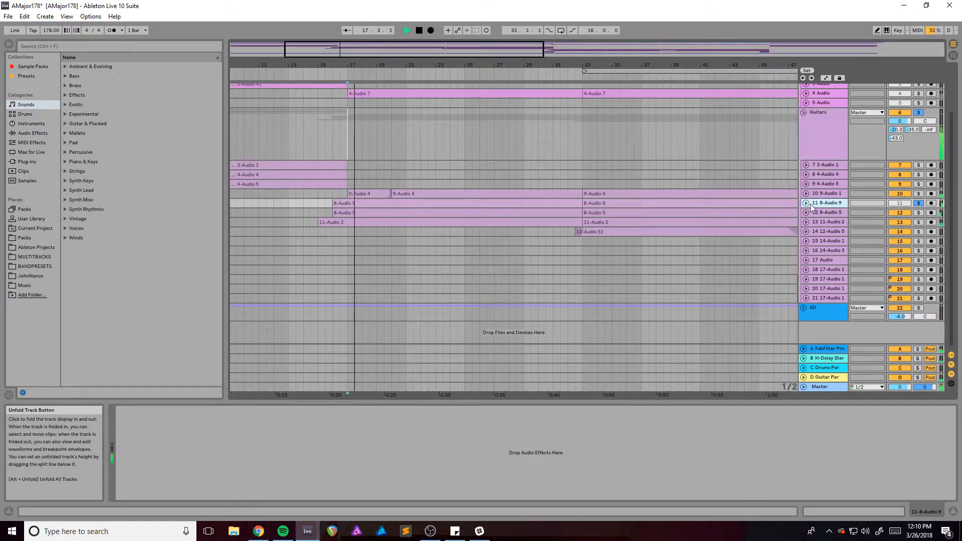
left_click(900, 203)
left_click(918, 113)
left_click(918, 203)
key("space")
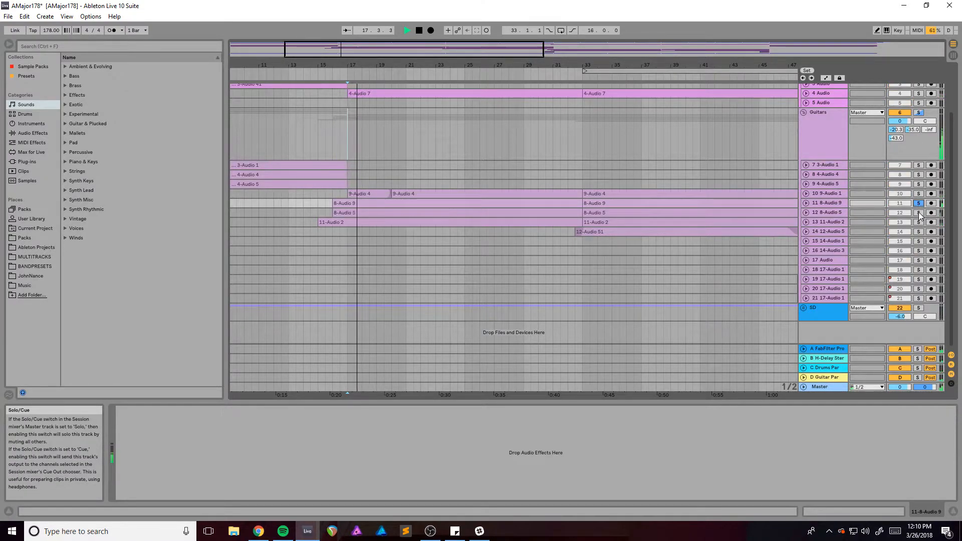
- Expand tracks 11 and 12 with both soloed, stop playback, and examine their levels and opposite panning
left_click(806, 203)
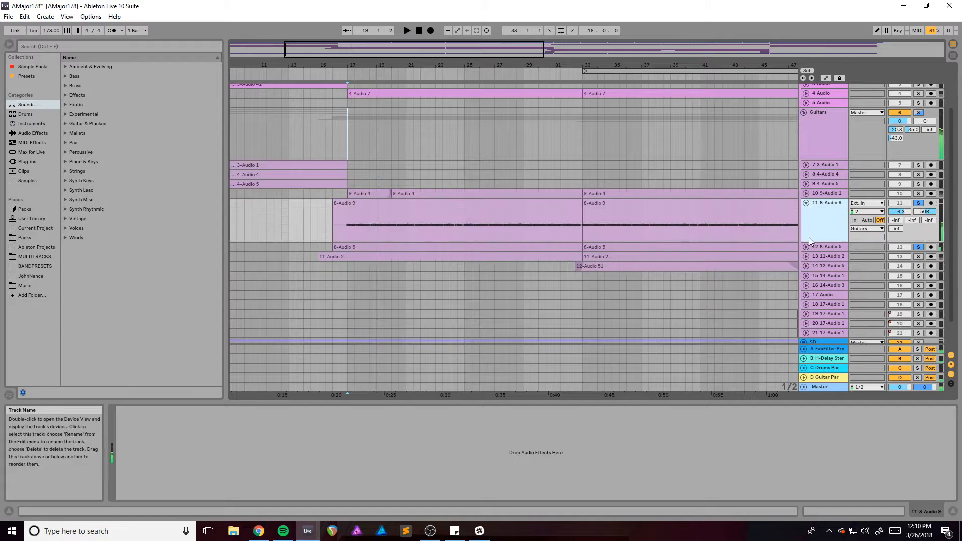
key("space")
left_click(806, 247)
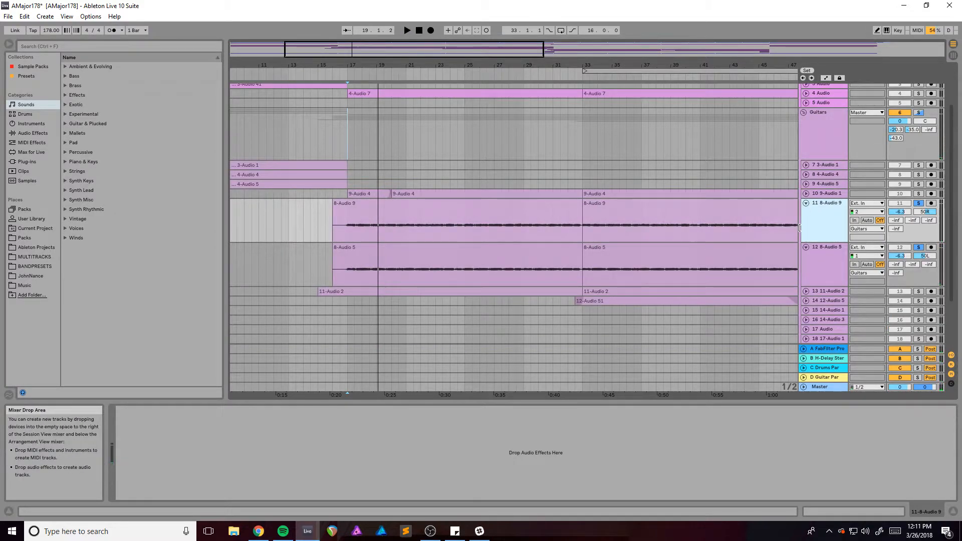
left_click(822, 269)
left_click(827, 217)
left_click(828, 258)
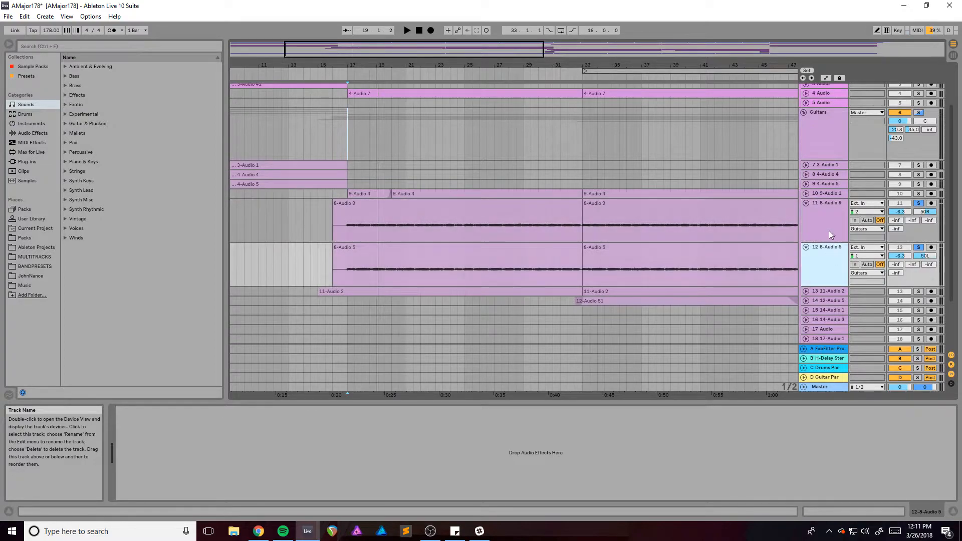
- Audition the soloed pair of tracks 11 and 12 from bar 17, selecting each in turn, and stop playback
left_click(825, 216)
key("space")
key("space")
key("space")
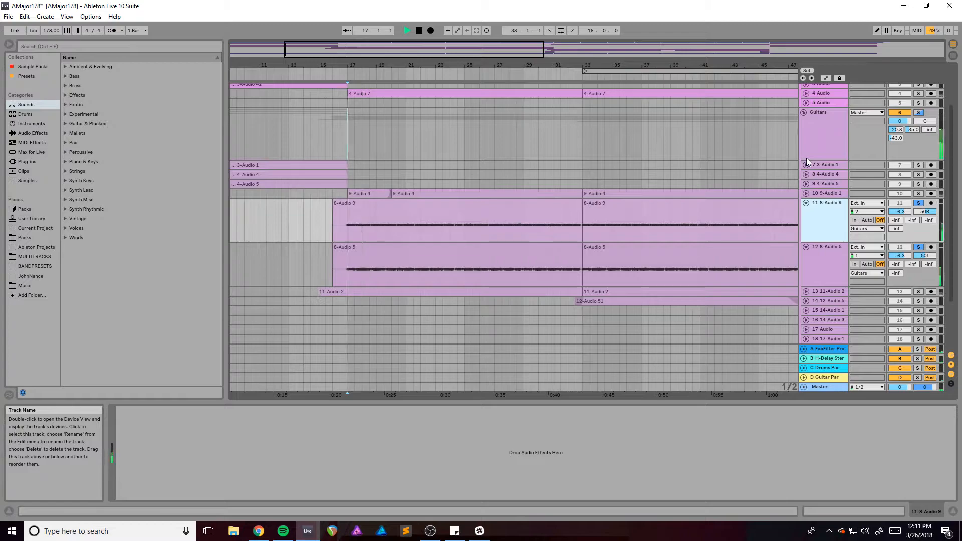
left_click(816, 248)
key("space")
- Expand and solo track 13, check its FabFilter Pro-C 2 compressor during playback from bar 17, and close the plug-in window after stopping
scroll(817, 281, "down", 2)
left_click(806, 243)
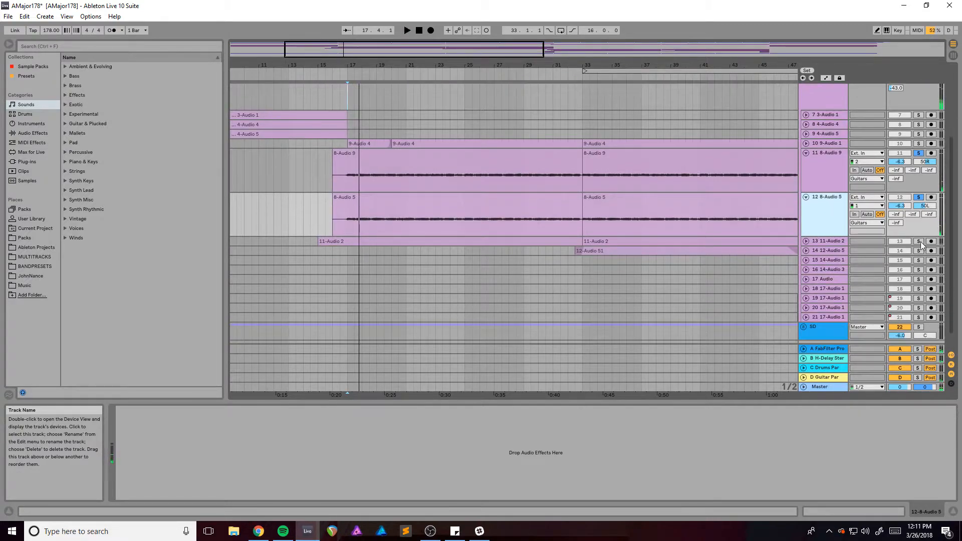
key("space")
left_click(829, 242)
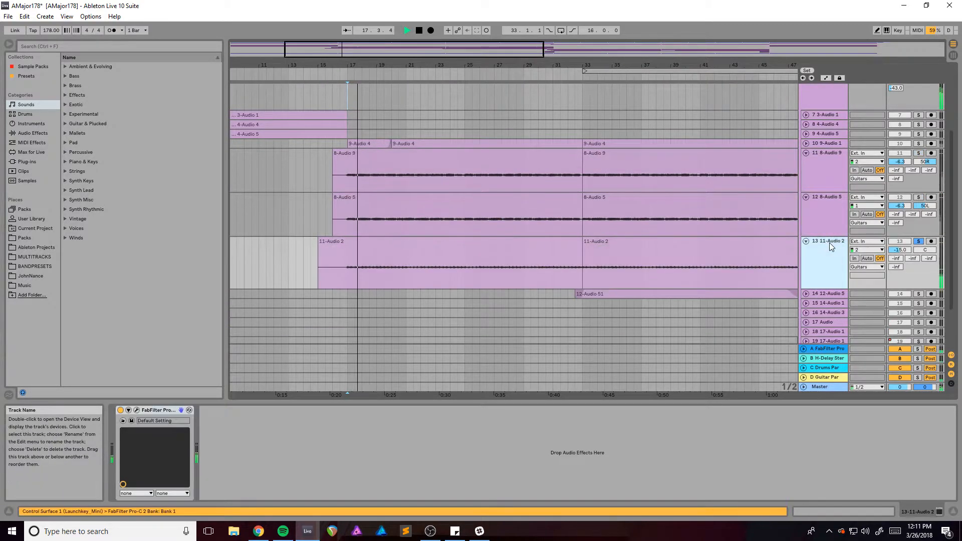
left_click(137, 410)
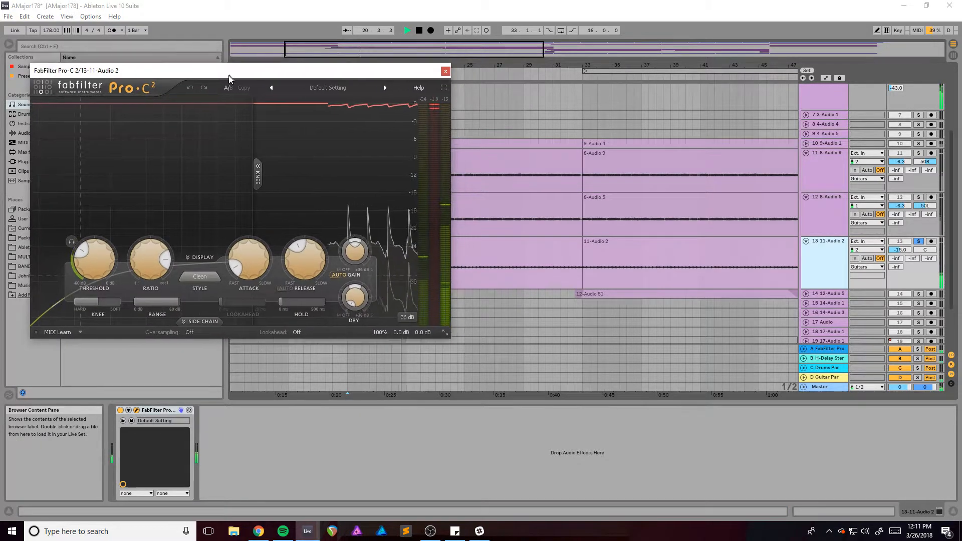
left_click_drag(230, 76, 206, 99)
key("space")
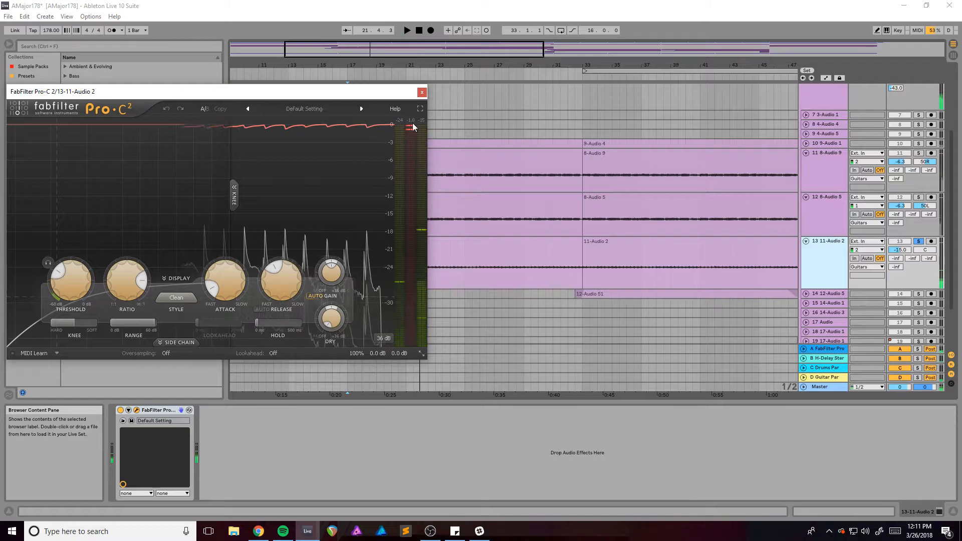
left_click(421, 92)
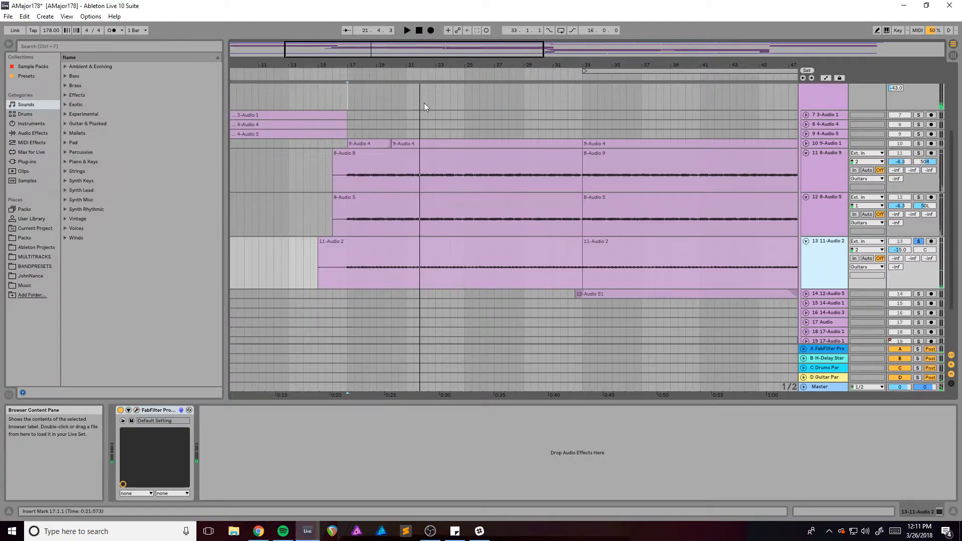
- Unsolo track 13 and play from bar 17, toggling the track to compare its effect among the other guitars
left_click(920, 243)
key("space")
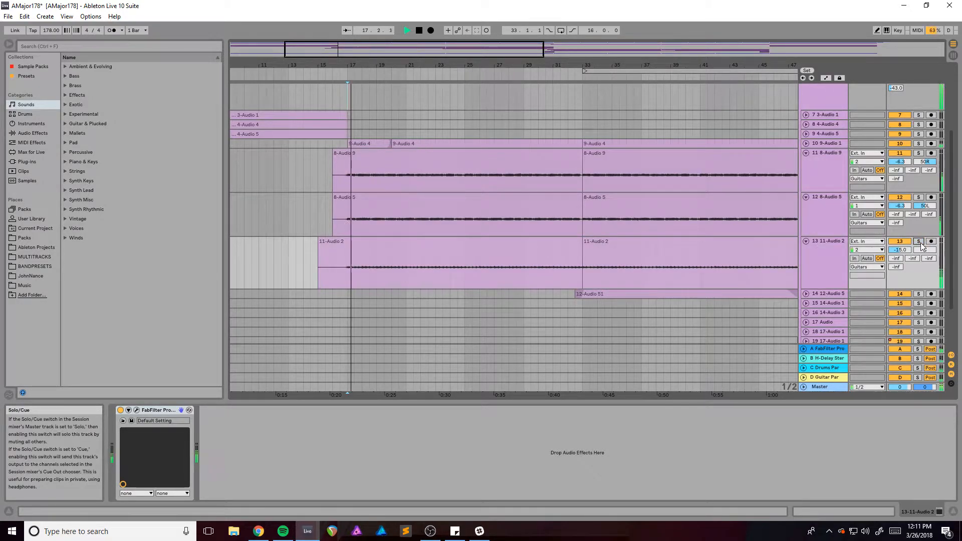
left_click(919, 242)
left_click(920, 242)
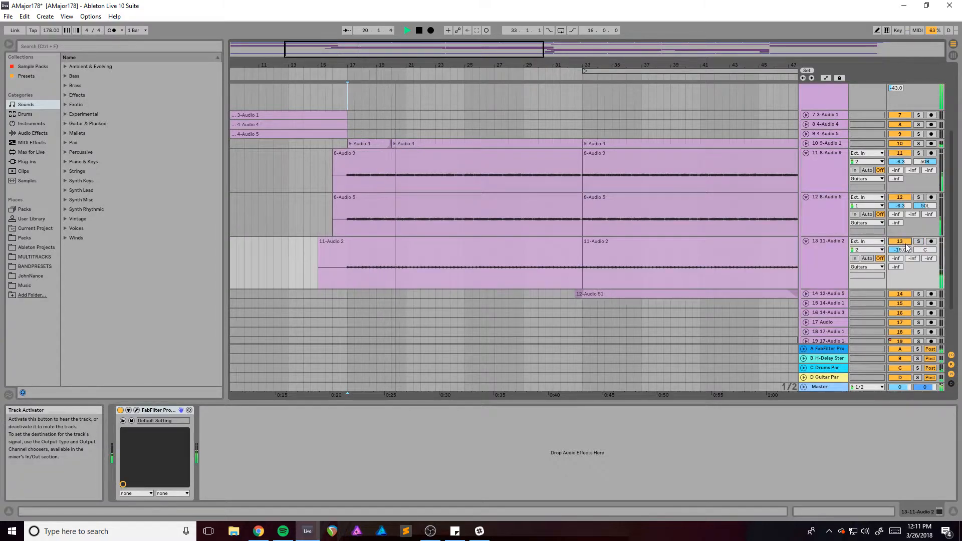
key("space")
- Expand track 14 and audition it soloed from bar 33 with its effects chain shown, stopping playback at the end
left_click_drag(427, 49, 444, 46)
scroll(468, 199, "down", 3)
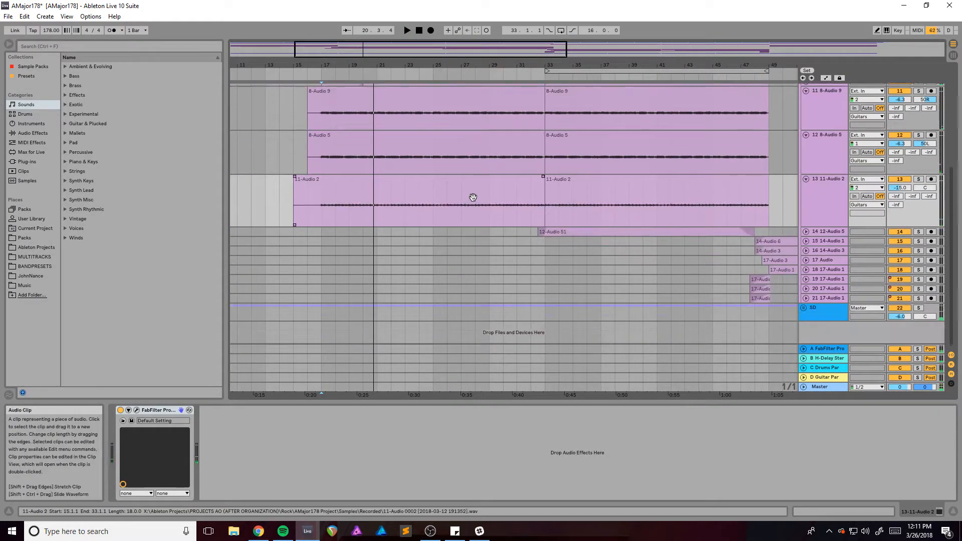
scroll(481, 199, "up", 2)
left_click(546, 257)
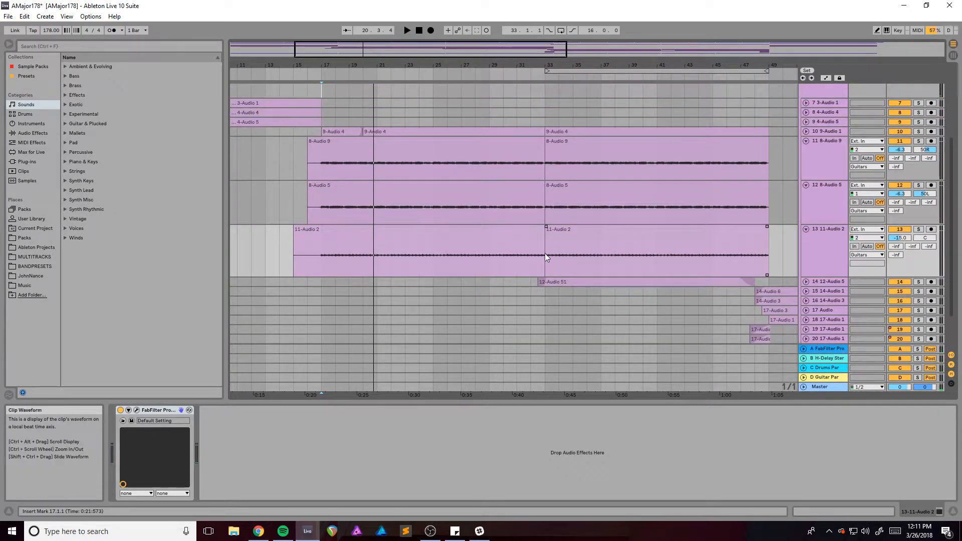
key("space")
left_click(918, 282)
left_click(806, 281)
left_click(826, 284)
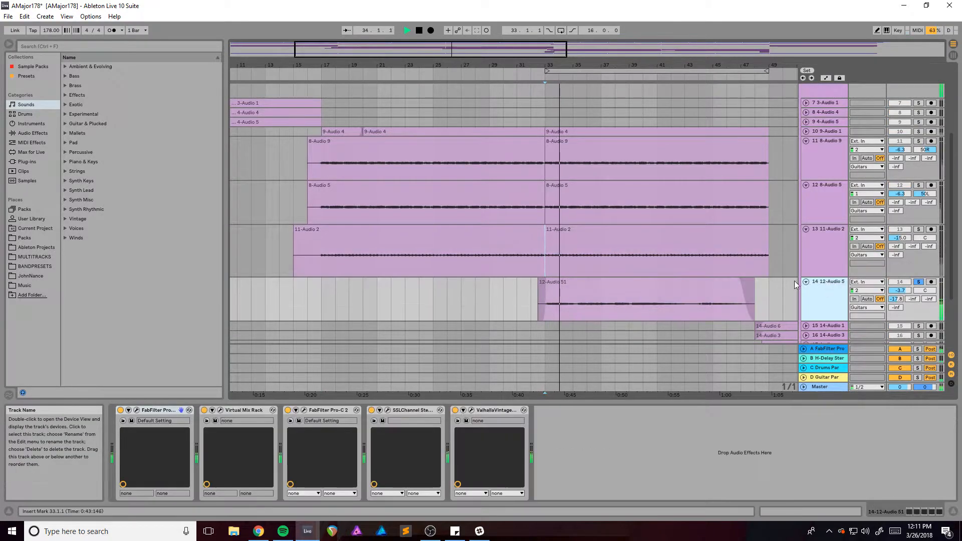
left_click_drag(557, 65, 446, 72)
key("space")
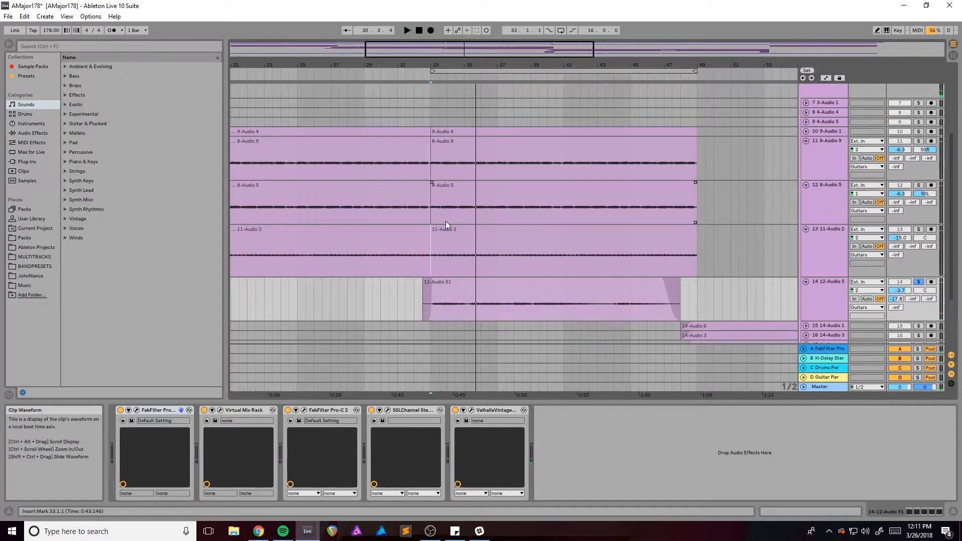
left_click_drag(459, 65, 426, 70)
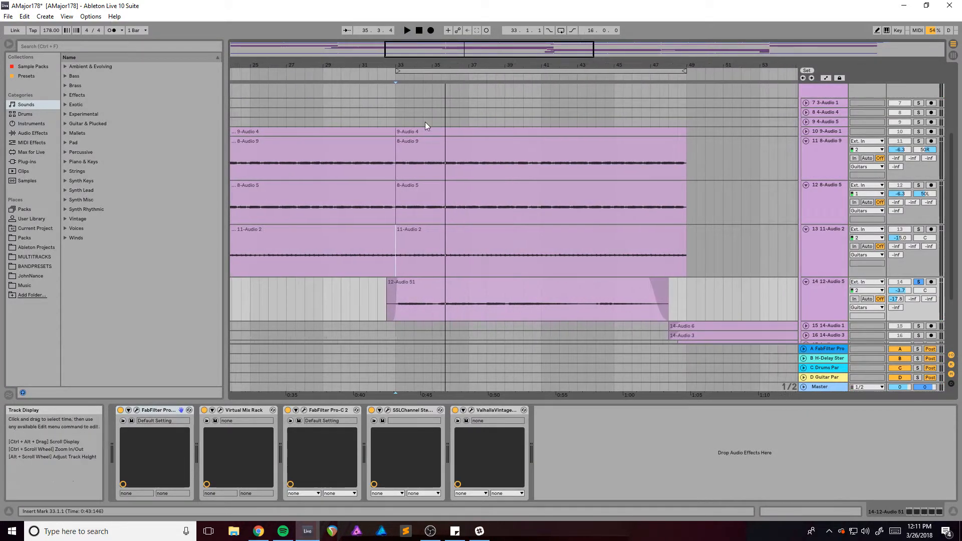
- Open track 14's FabFilter Pro-Q 2 and play from bar 33 with the EQ toggled off and on for comparison
left_click(136, 410)
key("space")
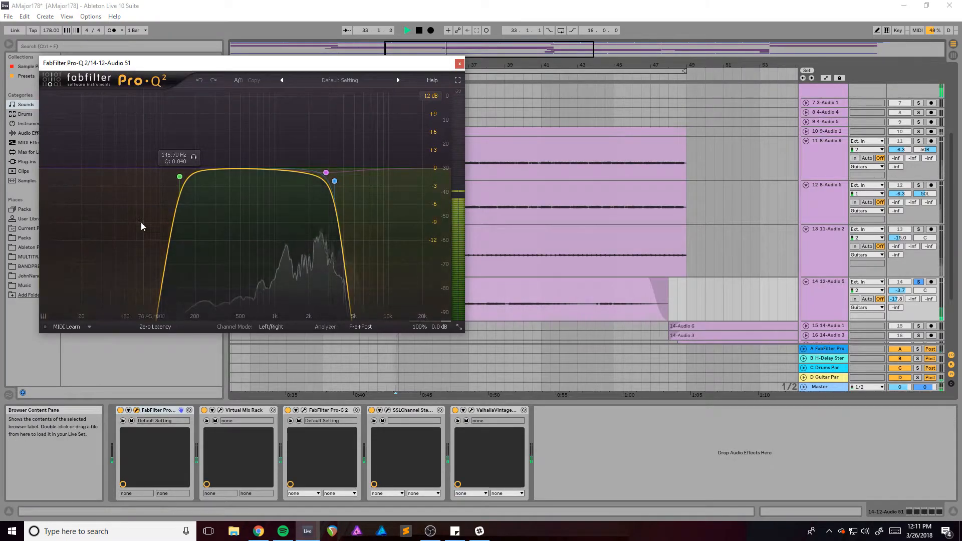
left_click(120, 410)
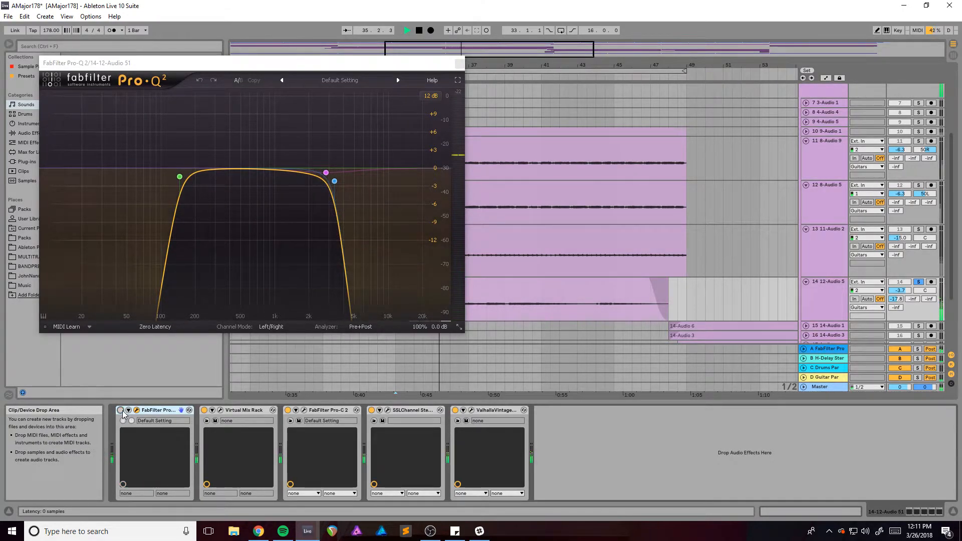
left_click(121, 411)
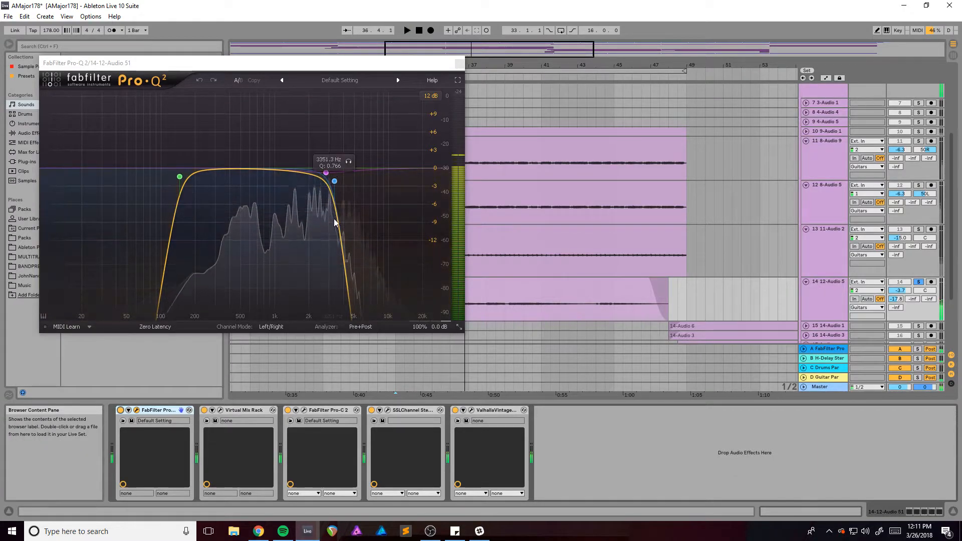
left_click_drag(234, 68, 309, 89)
- Deactivate all five effects on track 14, from the Pro-Q 2 through the ValhallaVintageVerb
left_click(121, 410)
left_click(204, 410)
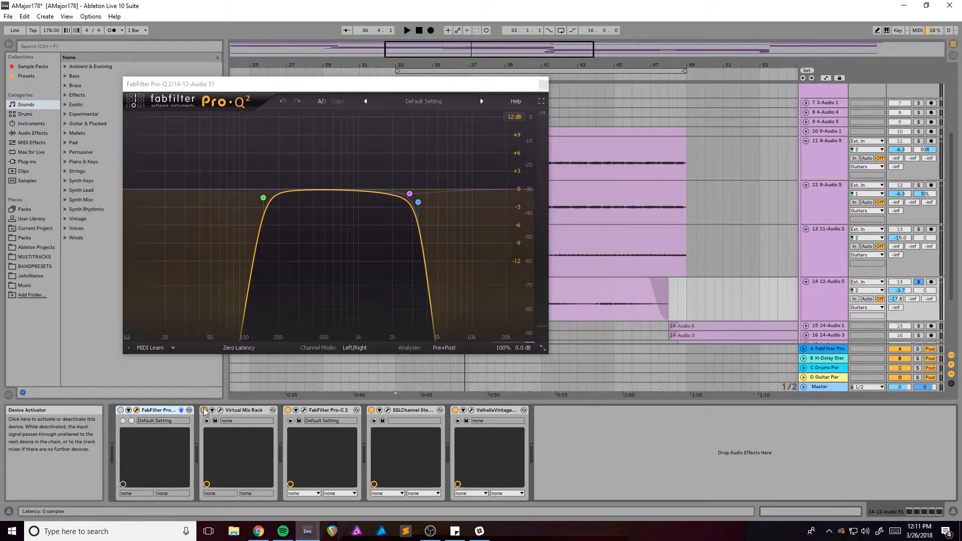
left_click(287, 409)
left_click(371, 410)
left_click(455, 410)
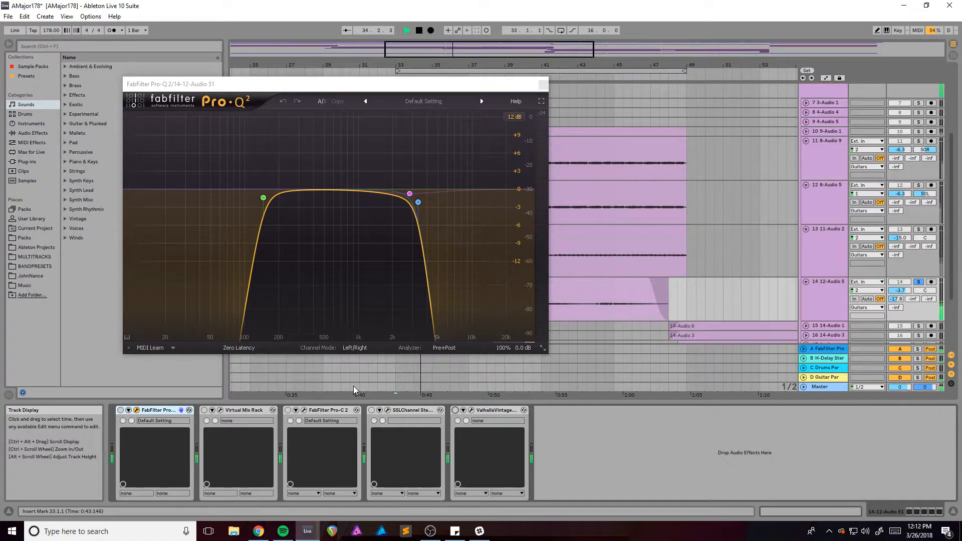
- Play track 14 without effects from bar 33, and again with only the Pro-Q 2 reactivated
key("space")
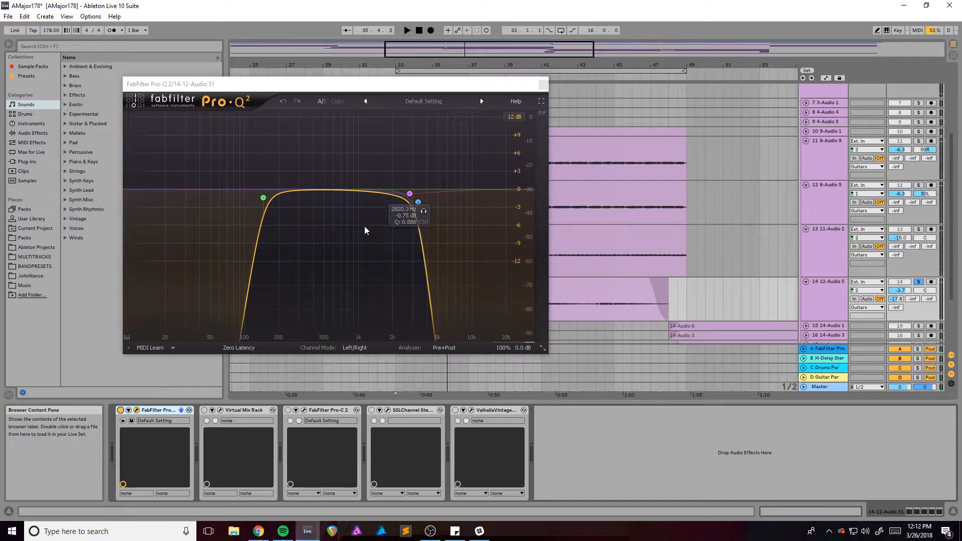
key("space")
key("space")
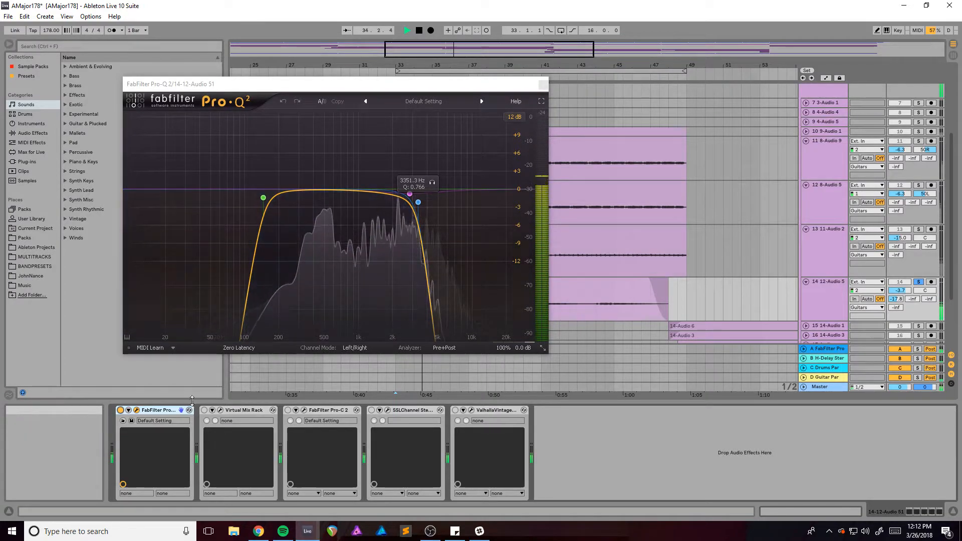
- Reactivate and open track 14's Virtual Mix Rack, and compare the sound with it bypassed and active during playback from bar 33
left_click(204, 409)
left_click(221, 411)
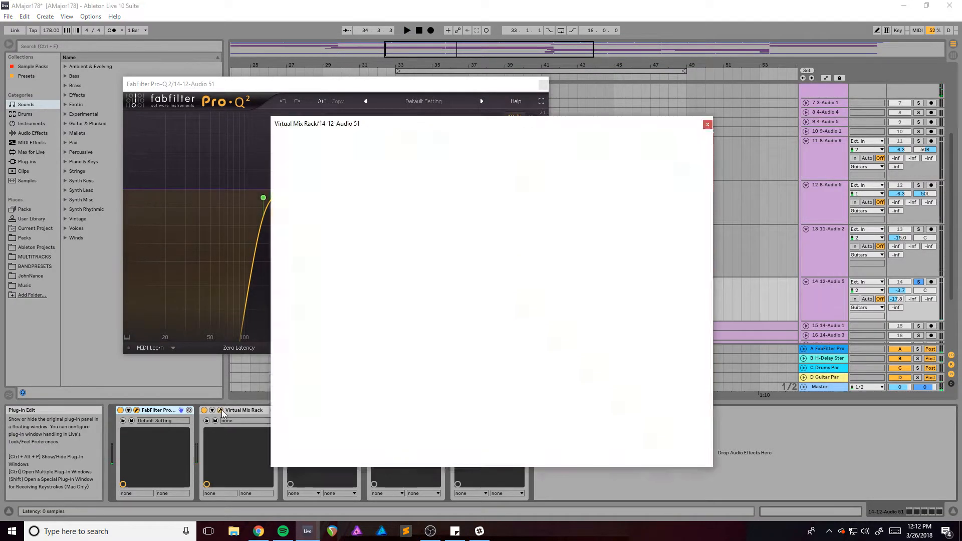
left_click_drag(398, 121, 568, 71)
key("space")
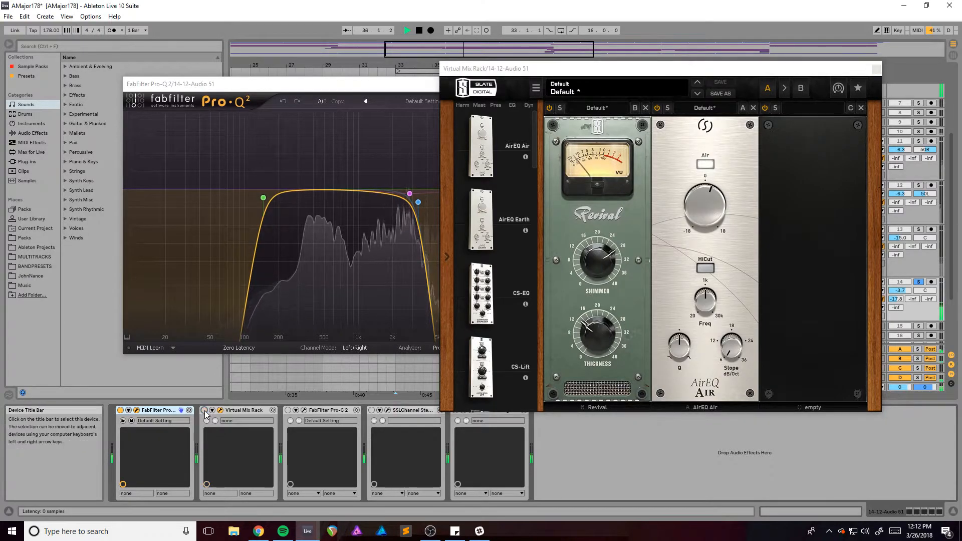
key("space")
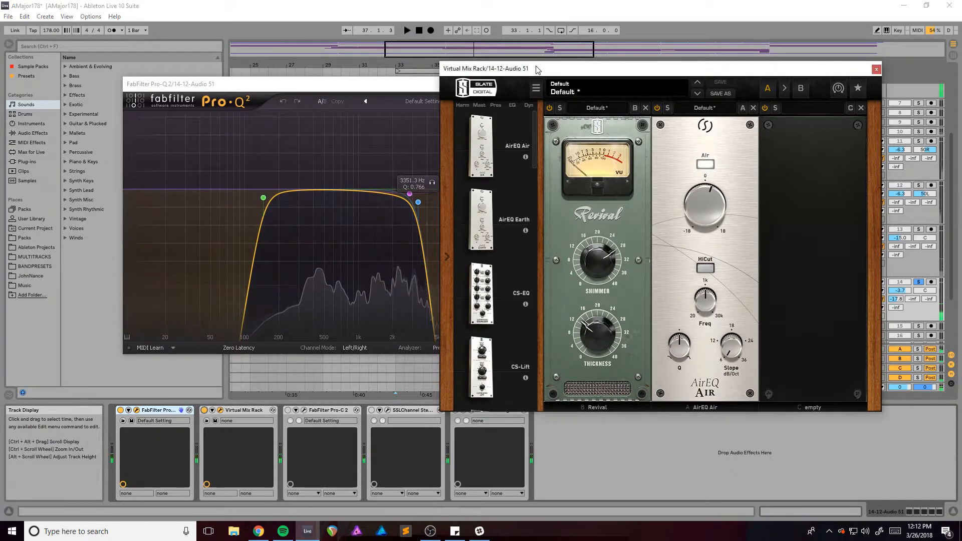
- Review the rack's Revival and AirEQ Air modules during playback, and close the Virtual Mix Rack and Pro-Q 2 windows
left_click_drag(521, 69, 446, 68)
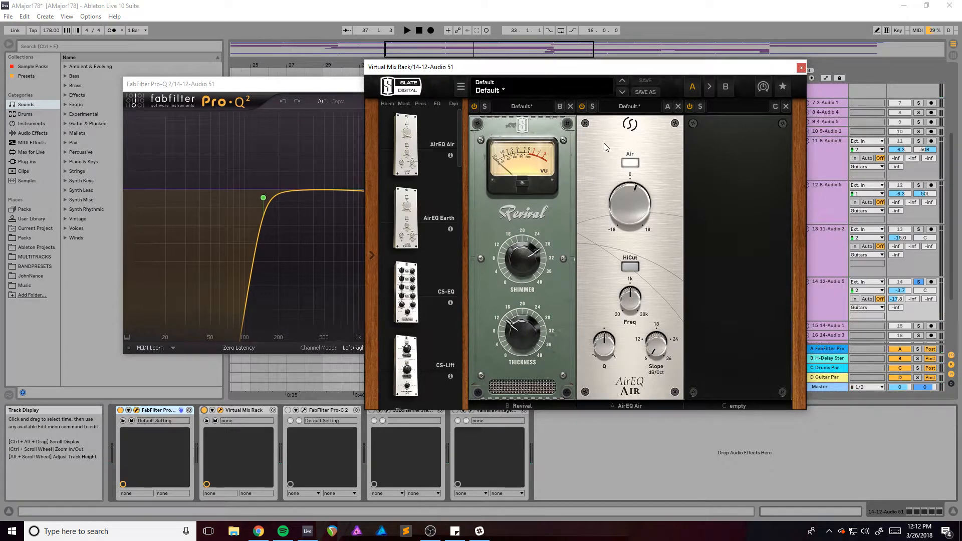
left_click_drag(595, 76, 507, 91)
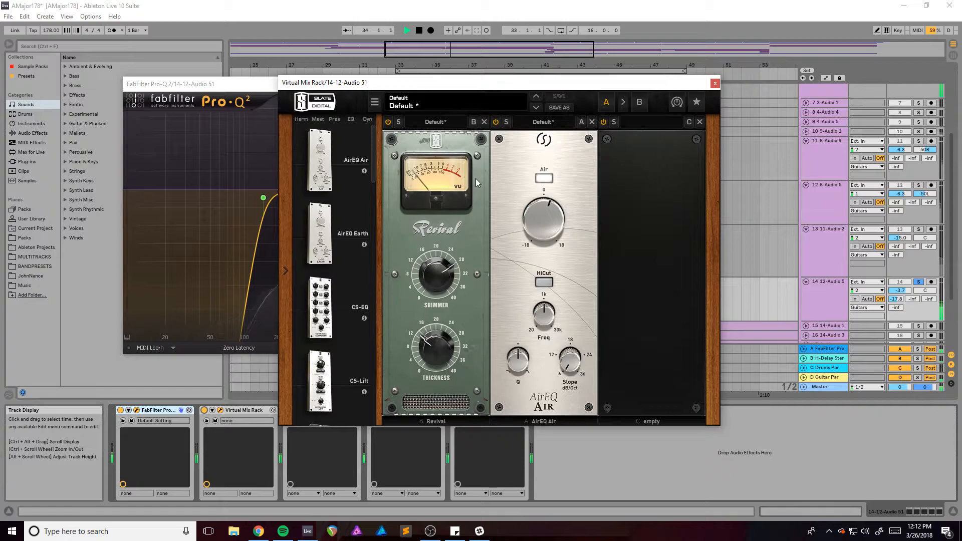
left_click(716, 84)
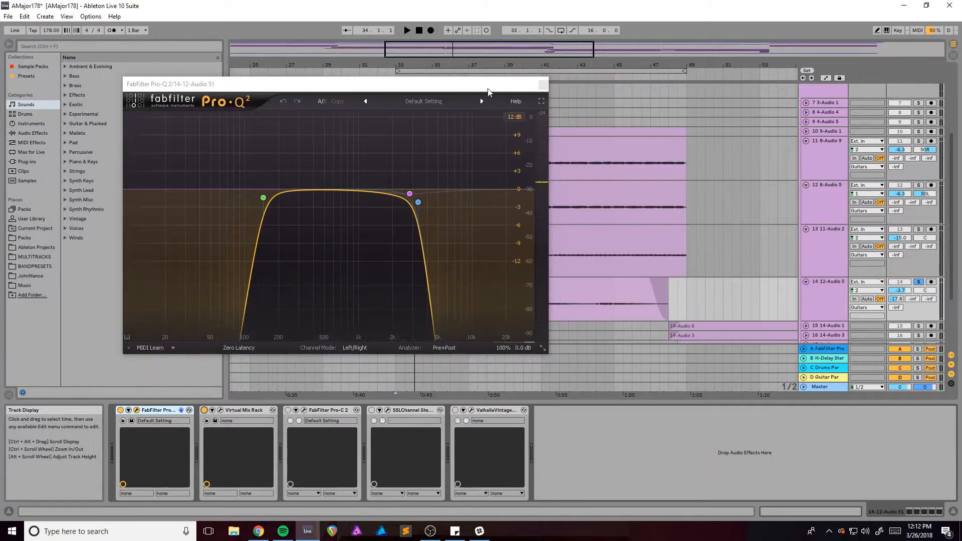
left_click_drag(459, 86, 487, 92)
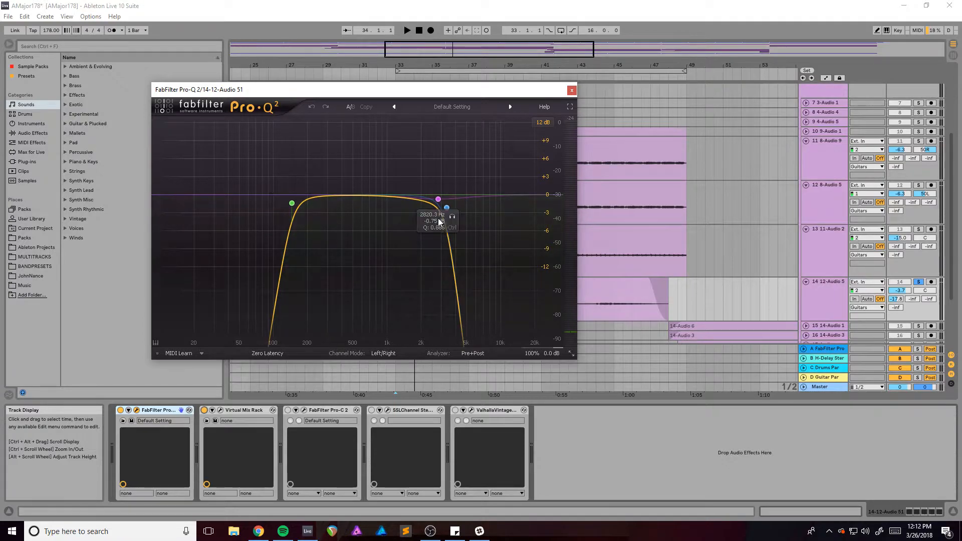
left_click(572, 90)
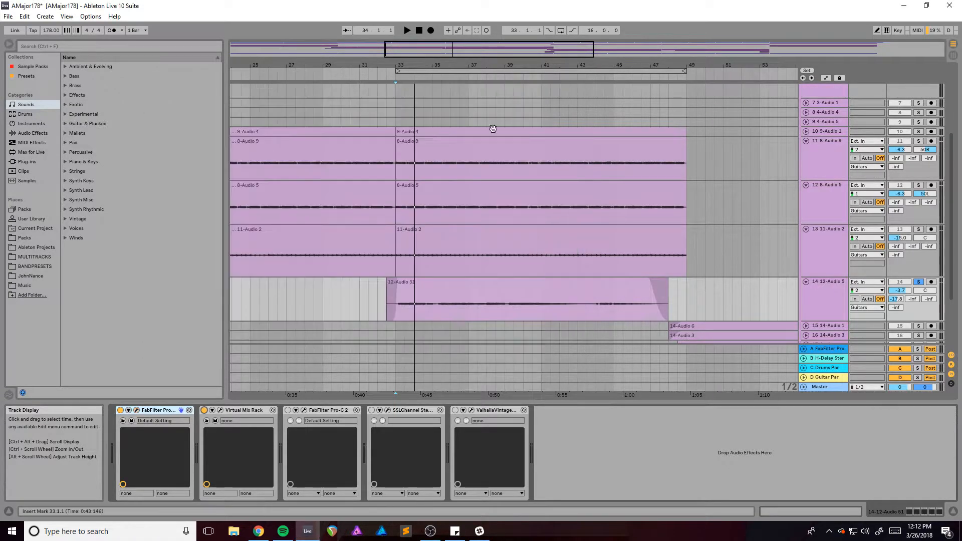
- Reactivate track 14's FabFilter Pro-C 2, check its gain reduction during playback from bar 33, and close its window after stopping
left_click(304, 410)
key("space")
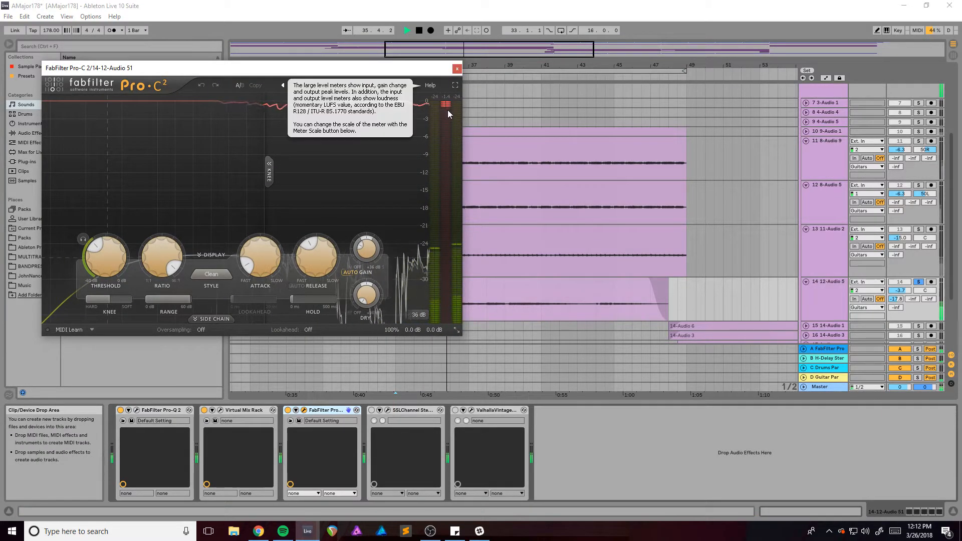
key("space")
left_click(456, 69)
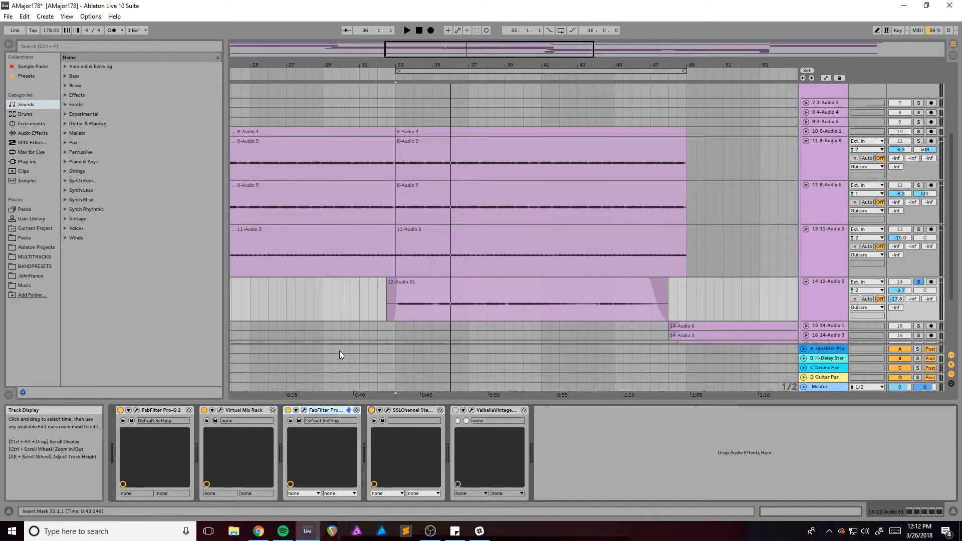
- Open track 14's SSLChannel Stereo, compare its sound bypassed and active during playback from bar 33, and close its window after stopping
left_click_drag(426, 49, 462, 47)
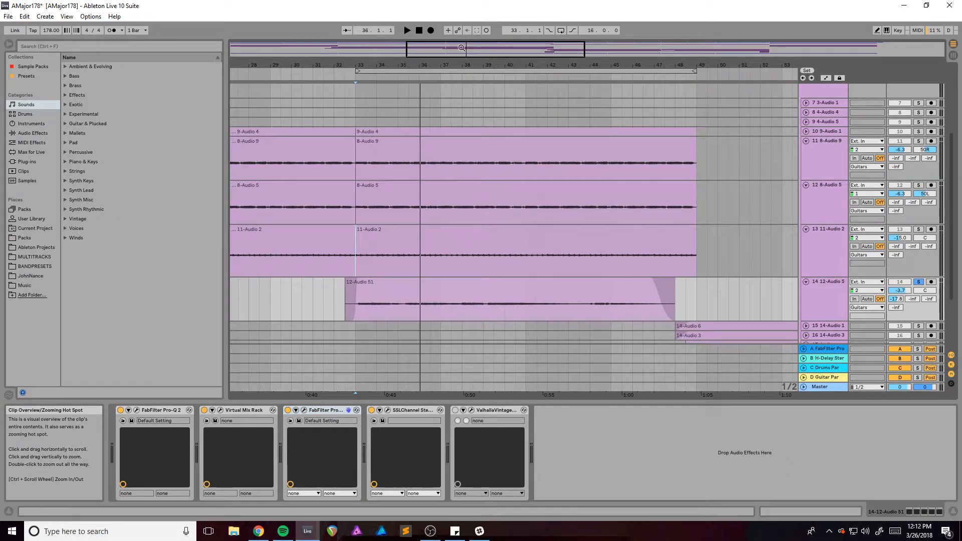
left_click_drag(461, 47, 472, 48)
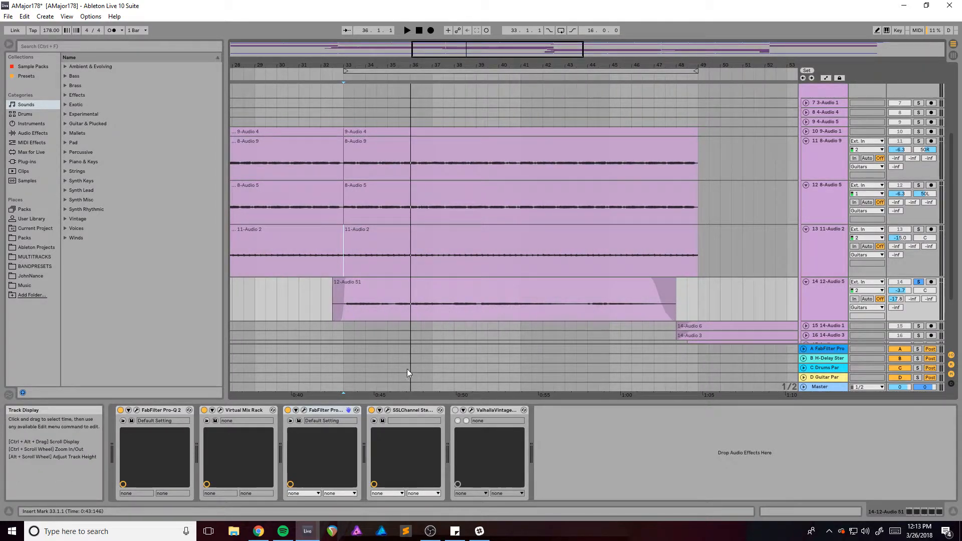
left_click(388, 414)
left_click_drag(503, 104, 516, 95)
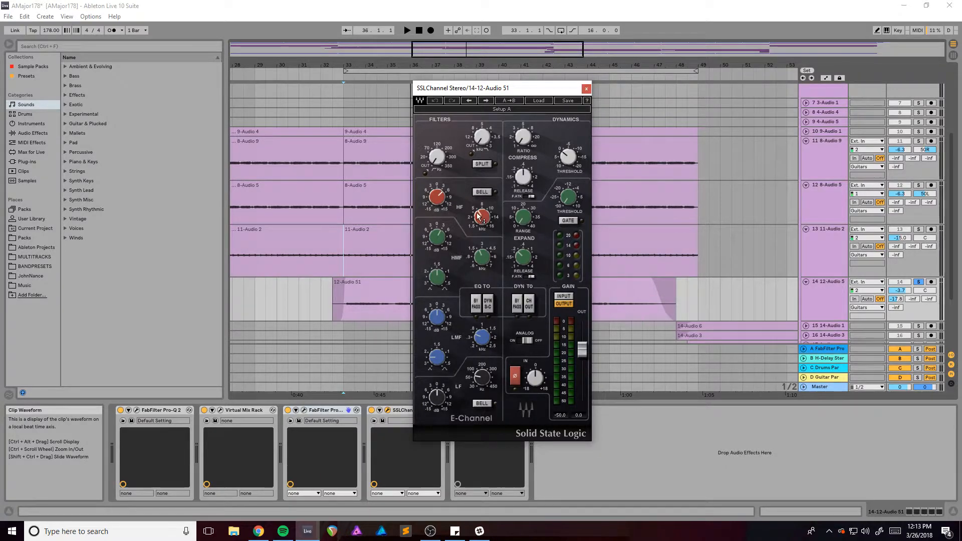
left_click_drag(495, 89, 626, 77)
key("space")
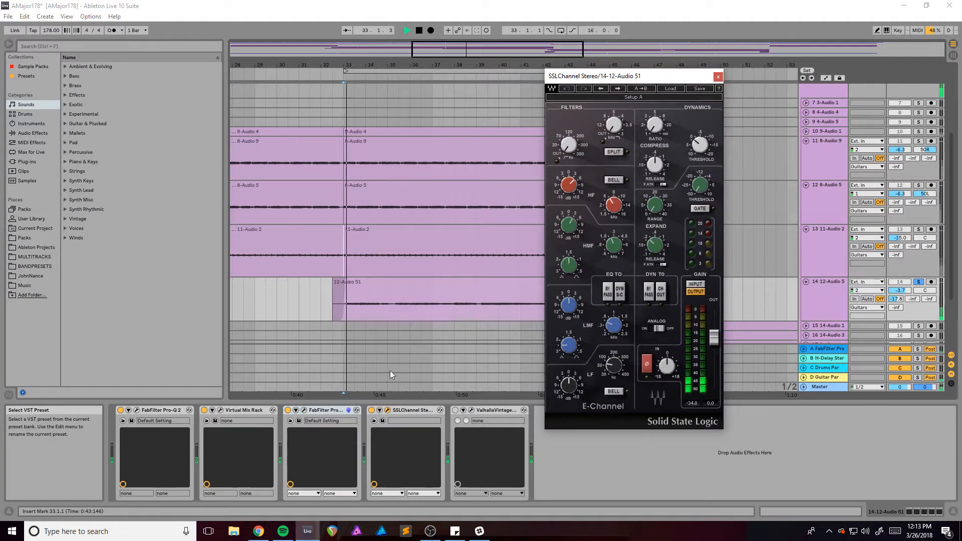
left_click(371, 411)
left_click(371, 411)
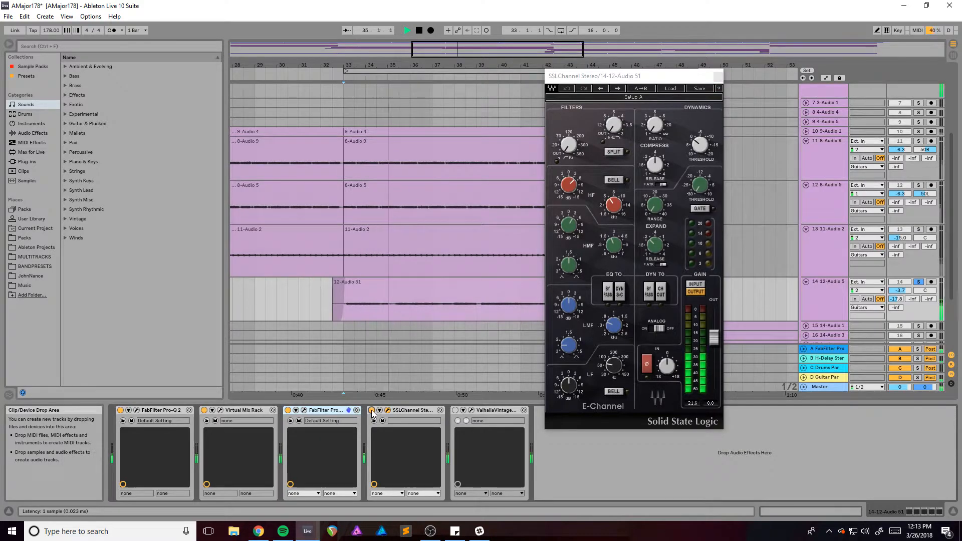
left_click_drag(640, 76, 586, 81)
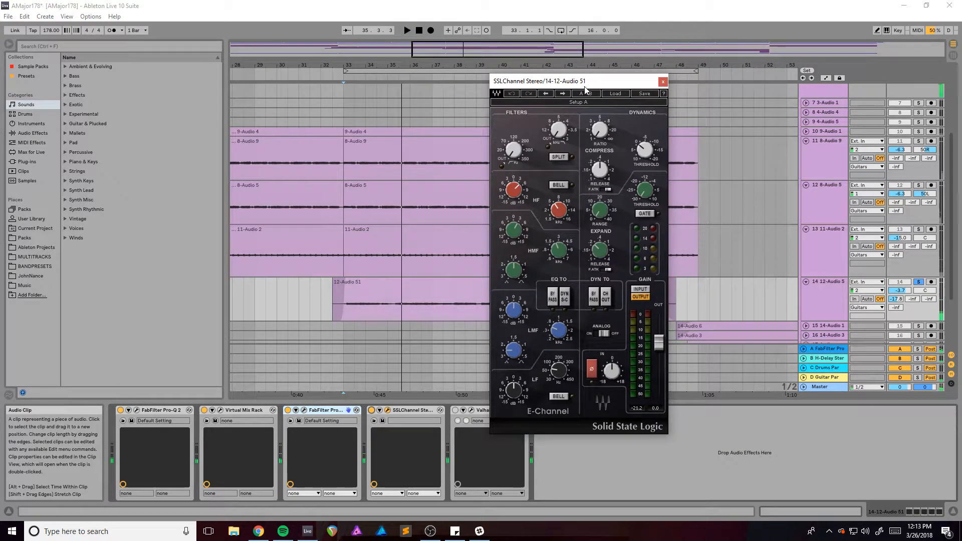
left_click(664, 83)
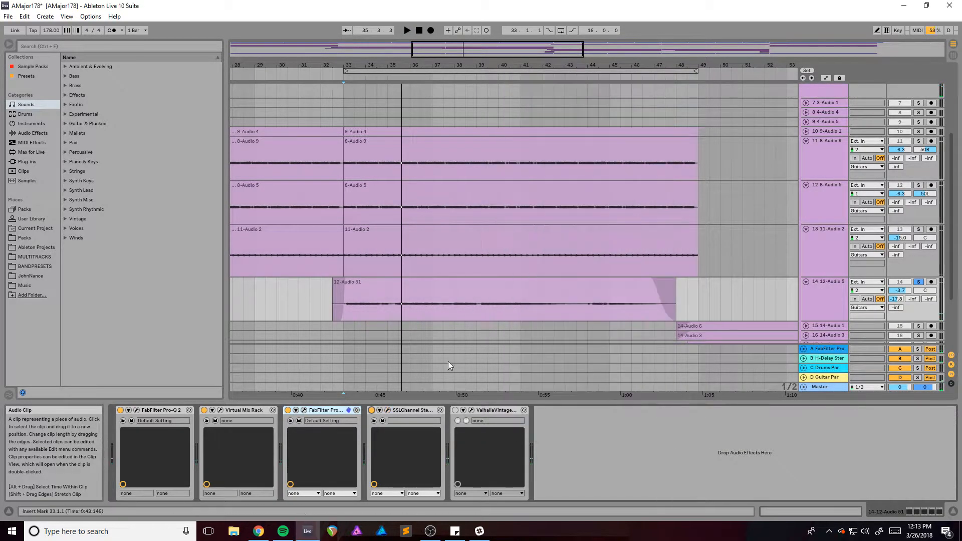
- Reactivate and open track 14's ValhallaVintageVerb, compare its sound bypassed and active from bar 33, and close its window
left_click(455, 410)
left_click(472, 411)
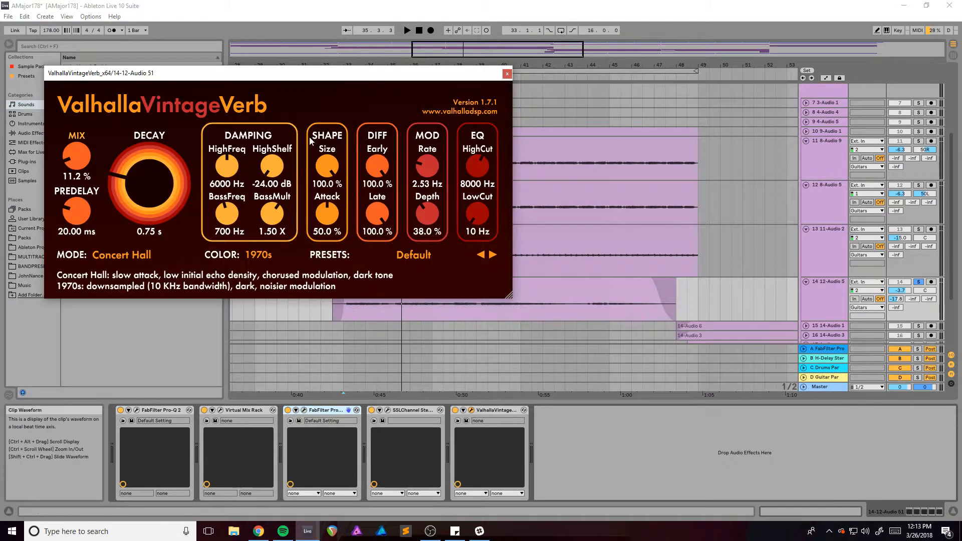
left_click_drag(209, 76, 476, 118)
key("space")
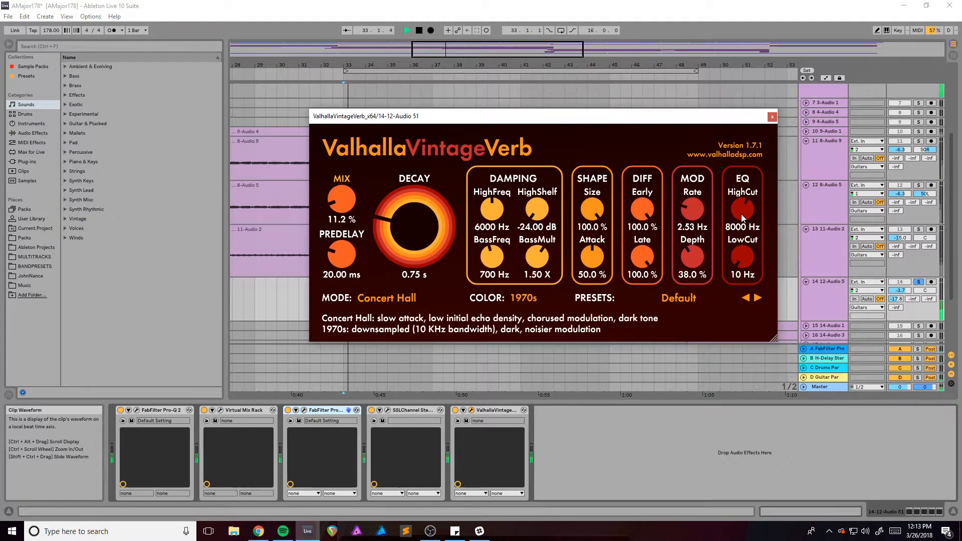
left_click(456, 410)
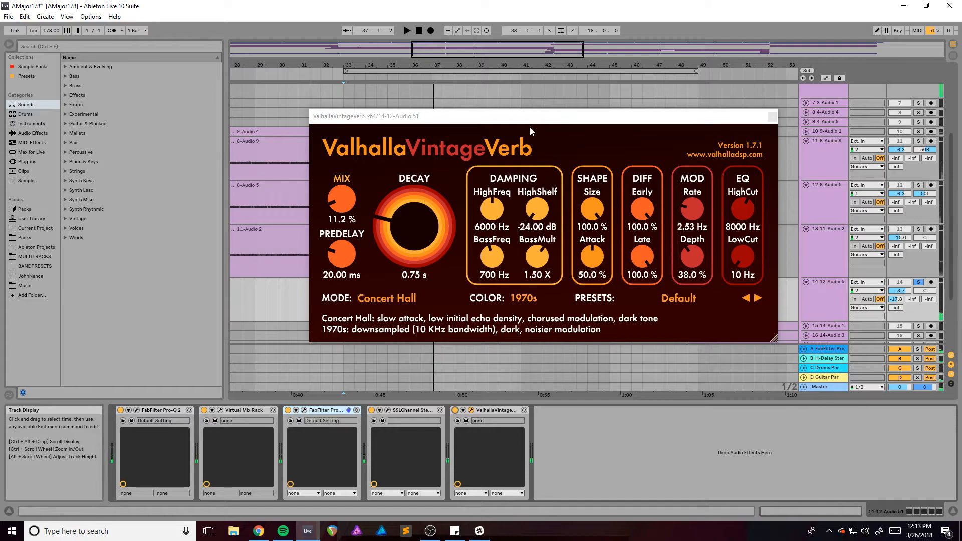
left_click_drag(530, 124, 488, 121)
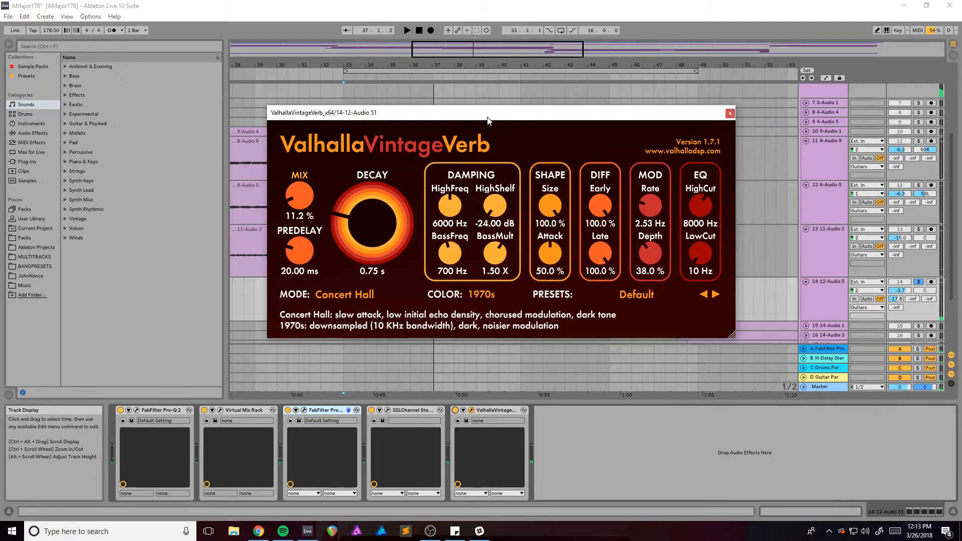
left_click(729, 114)
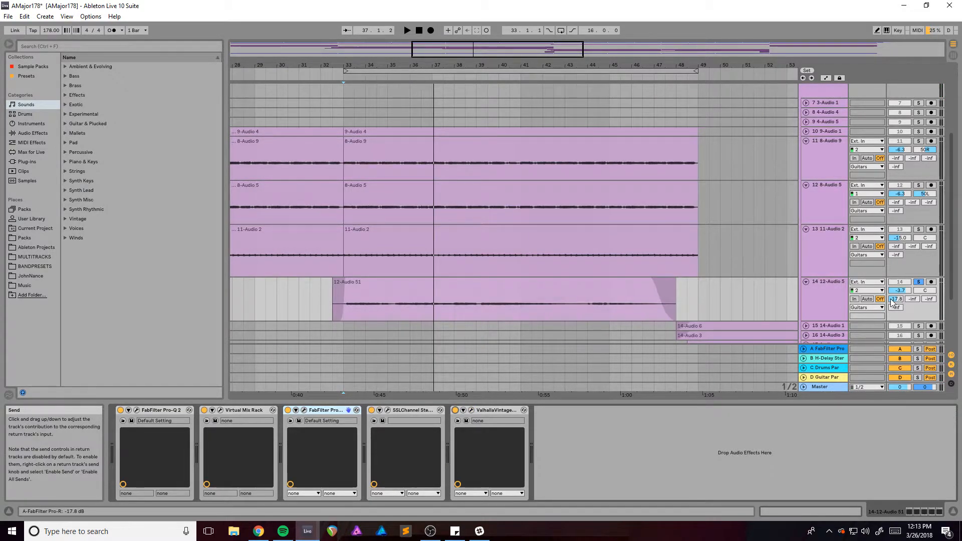
- Review the FabFilter Pro-R send on the Guitars group and save the project
scroll(745, 275, "up", 5)
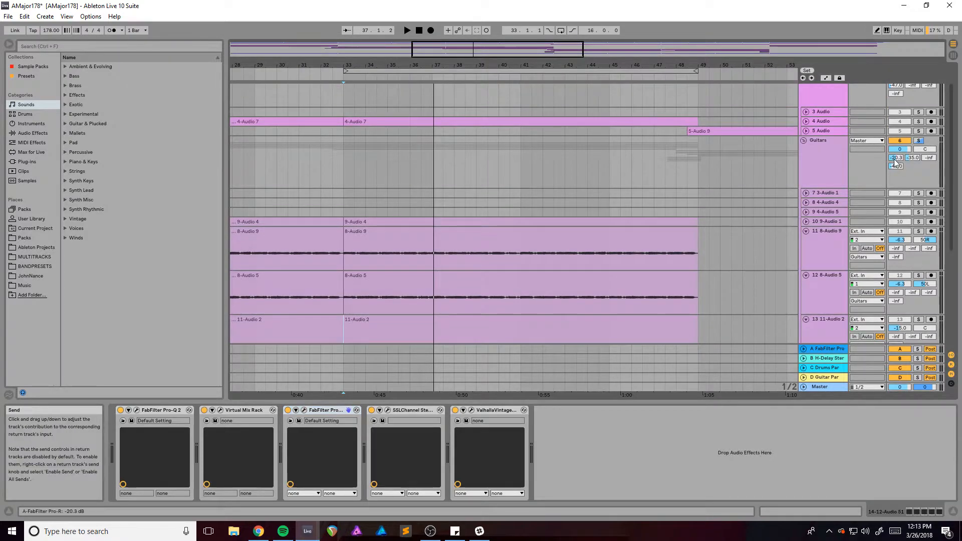
scroll(696, 176, "down", 5)
left_click_drag(493, 45, 563, 41)
scroll(516, 192, "down", 4)
key("ctrl+s")
- Solo tracks 19, 20 and 21 and play their short clips from position 47.3.1
left_click(425, 274)
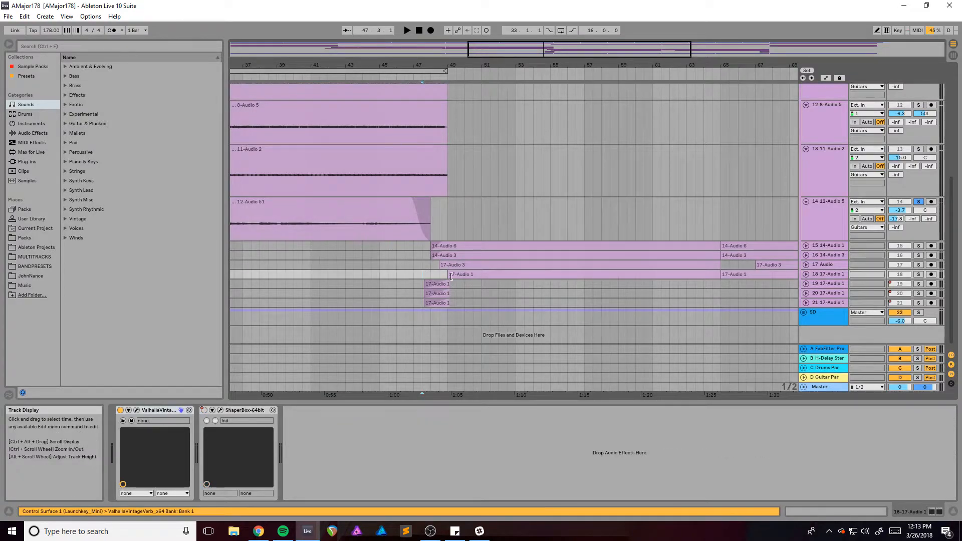
left_click(918, 303, "ctrl")
key("space")
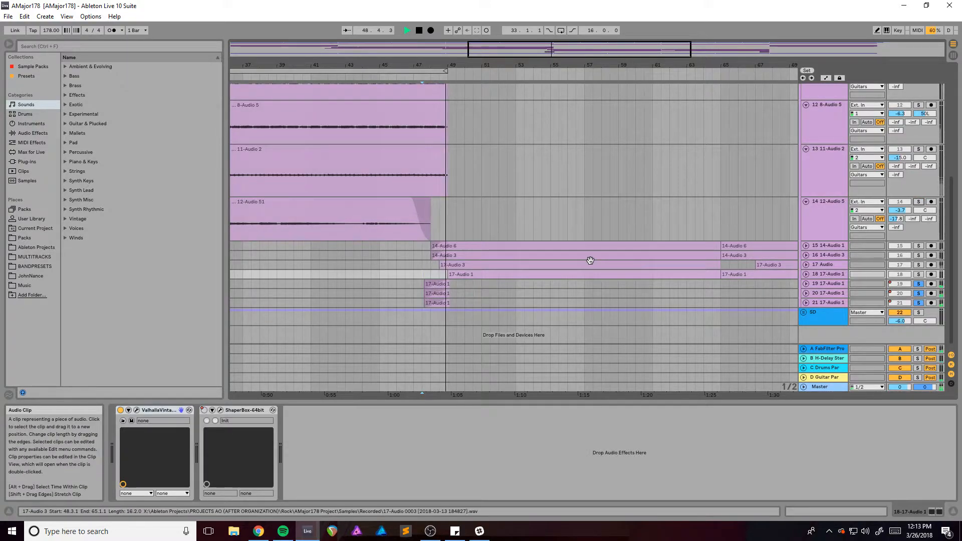
left_click_drag(550, 47, 550, 54)
key("space")
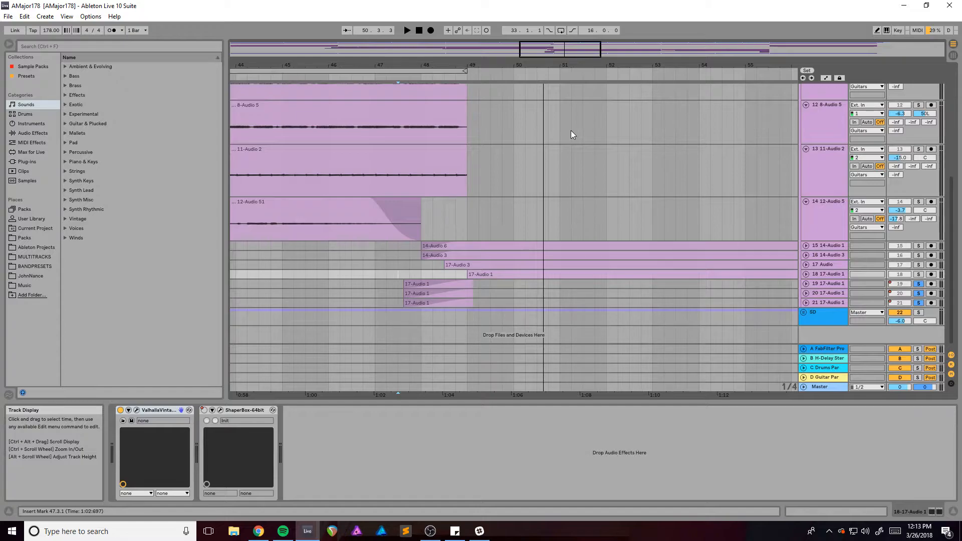
- Unfold tracks 19, 20 and 21 to examine the fades on their reversed 17-Audio clips
scroll(563, 130, "down", 1)
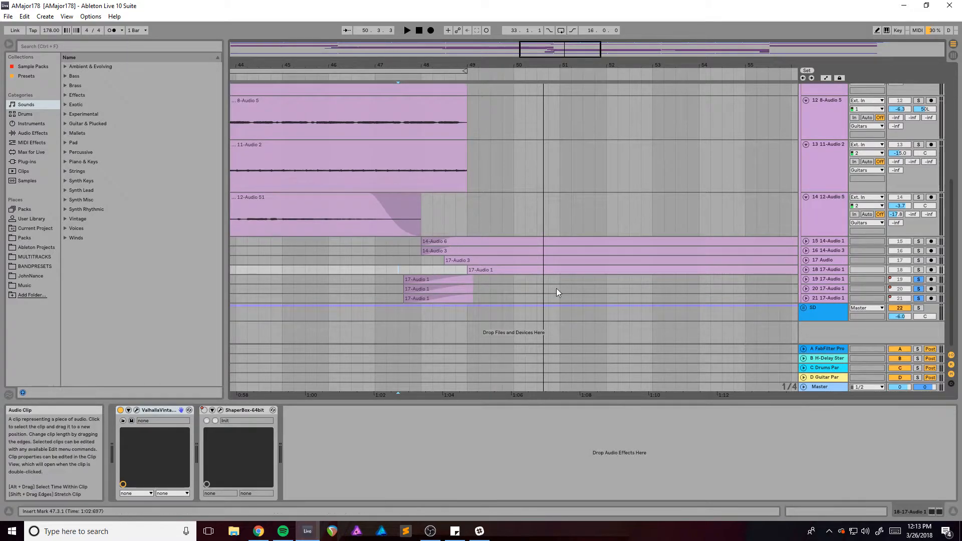
left_click(826, 298)
left_click(833, 288)
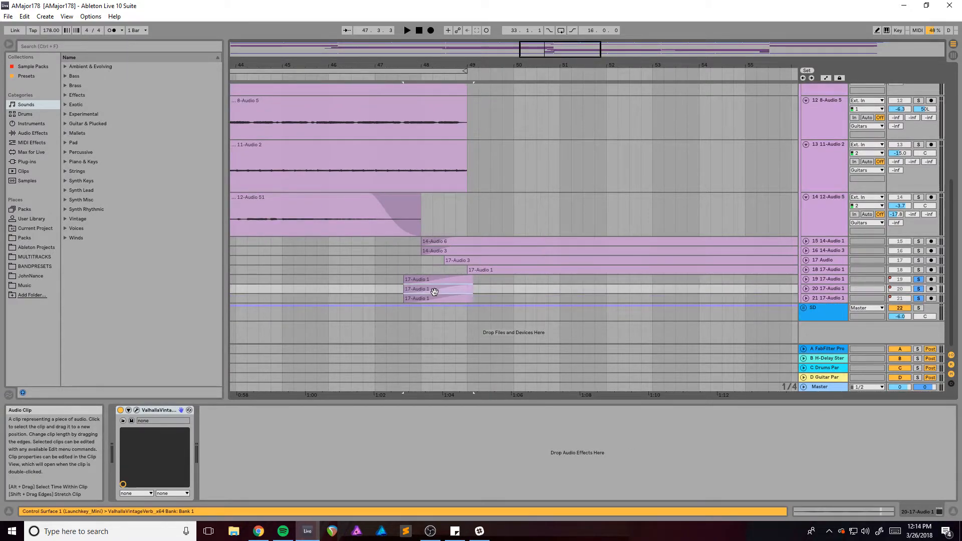
left_click(806, 279)
scroll(386, 285, "down", 1)
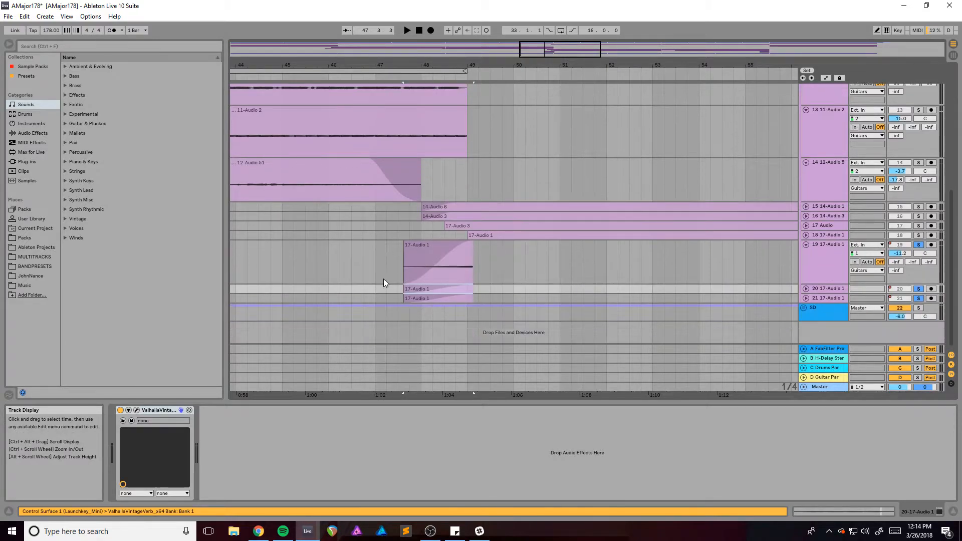
left_click(806, 298)
left_click(806, 289)
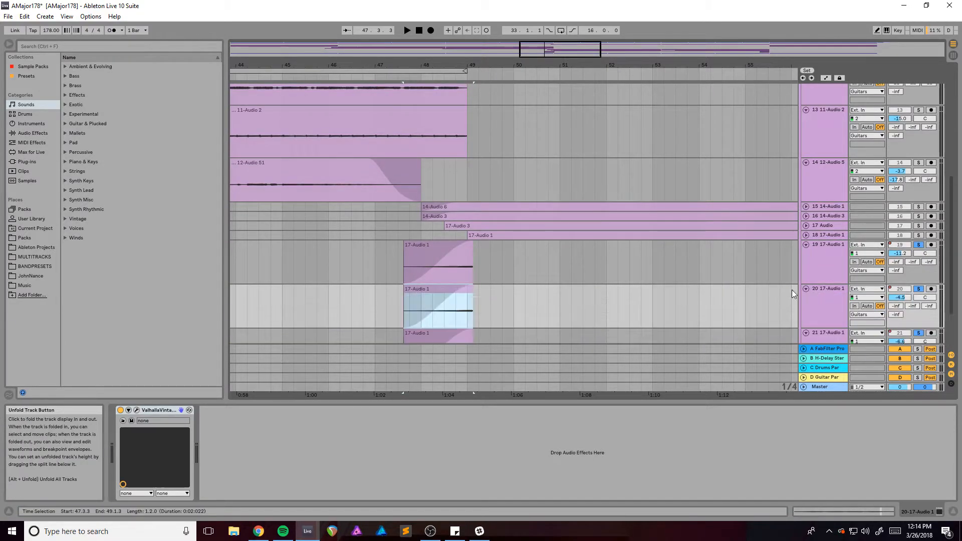
scroll(416, 269, "down", 1)
left_click(415, 268)
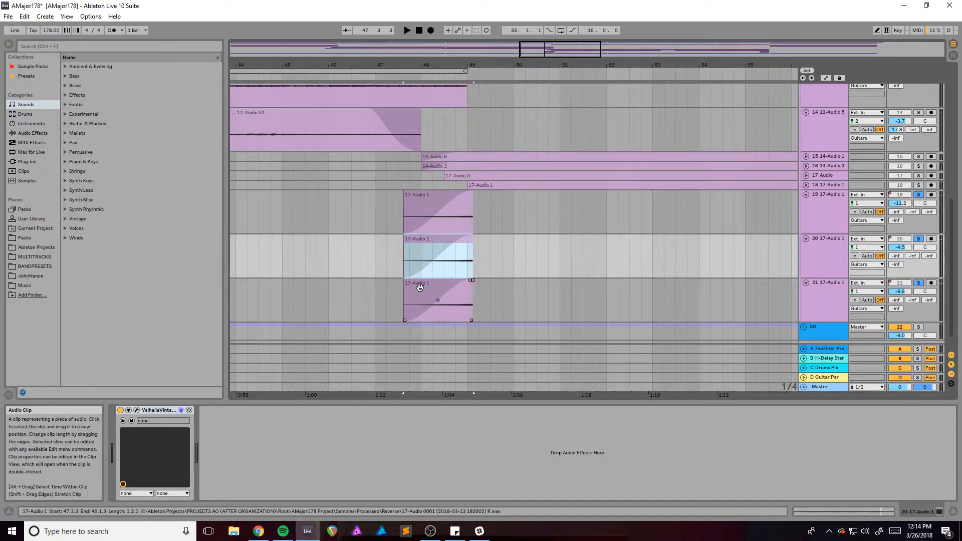
- Open track 19's ValhallaVintageVerb, review its settings during playback from position 47.3.3, and close its window
left_click(829, 200)
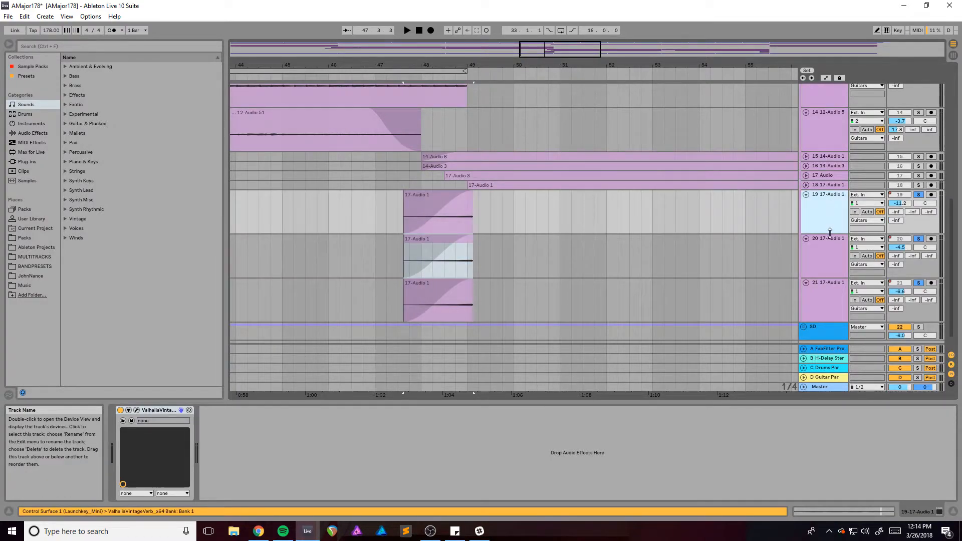
left_click(791, 254)
left_click(816, 288)
left_click(773, 221)
left_click(136, 410)
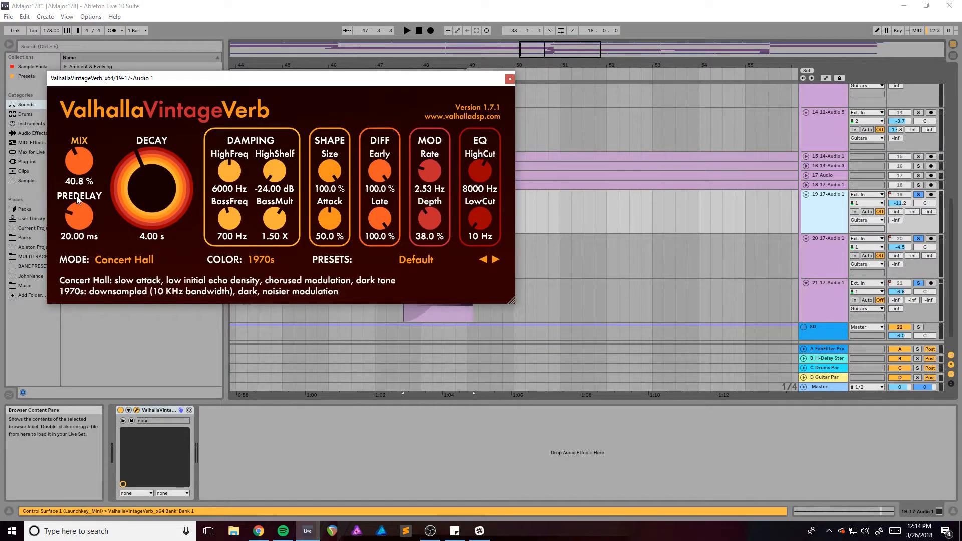
key("space")
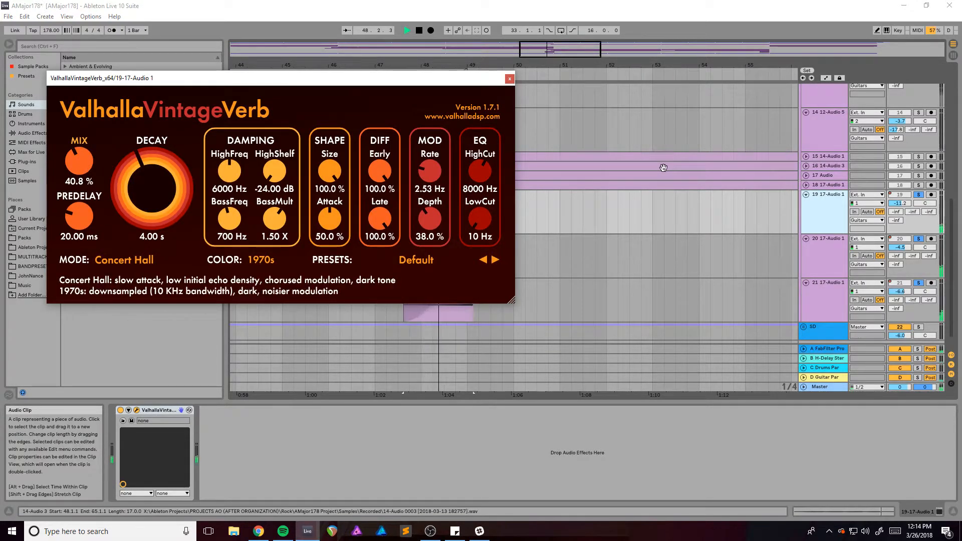
left_click(509, 79)
key("space")
- Clear the track solos and play the full arrangement from bar 49
left_click_drag(538, 65, 515, 62)
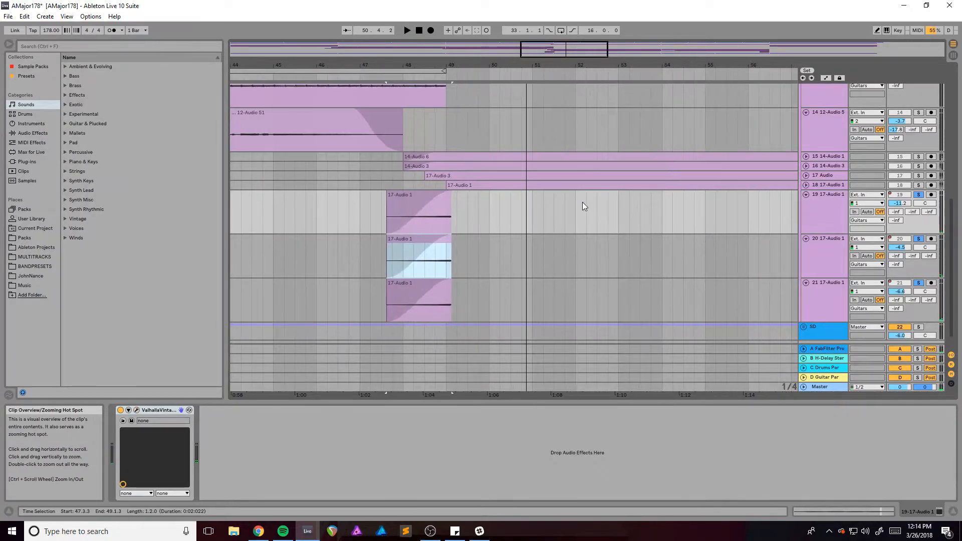
scroll(546, 199, "up", 5)
scroll(548, 199, "up", 2)
scroll(564, 155, "down", 3)
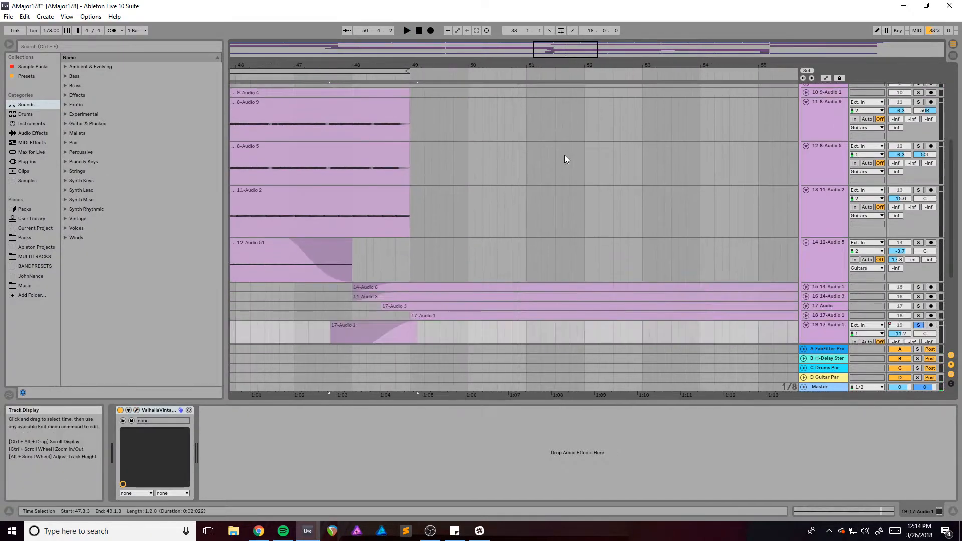
left_click(405, 262)
key("space")
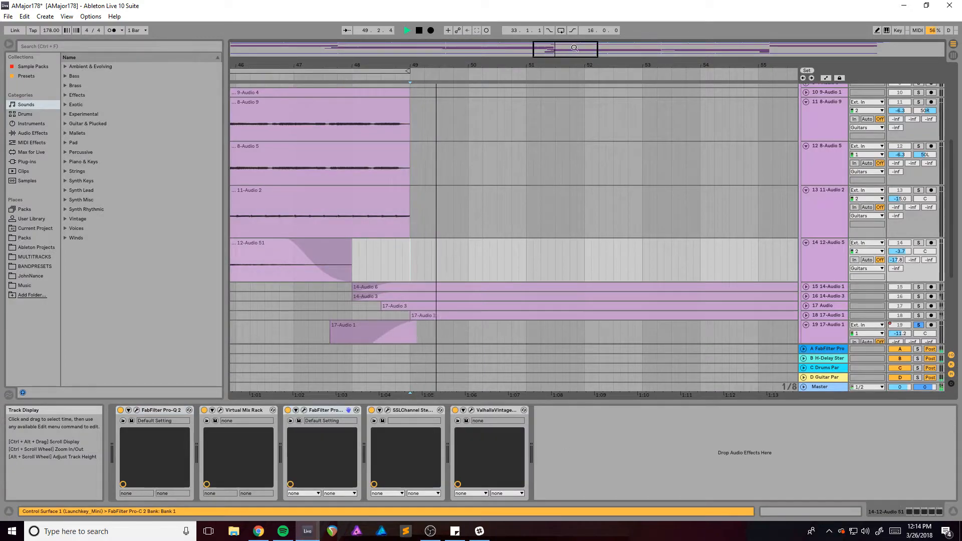
key("minus")
key("space")
double_click(919, 146)
key("space")
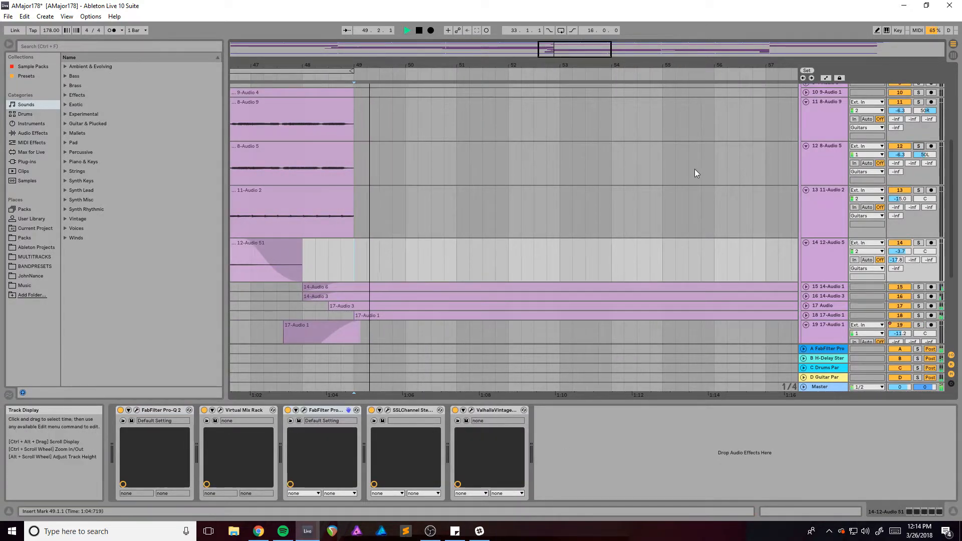
left_click_drag(576, 49, 575, 45)
scroll(546, 149, "down", 5)
key("space")
- Check the device chains of tracks 15 and 16, and solo both tracks for playback from bar 49
left_click(827, 156)
left_click(829, 165)
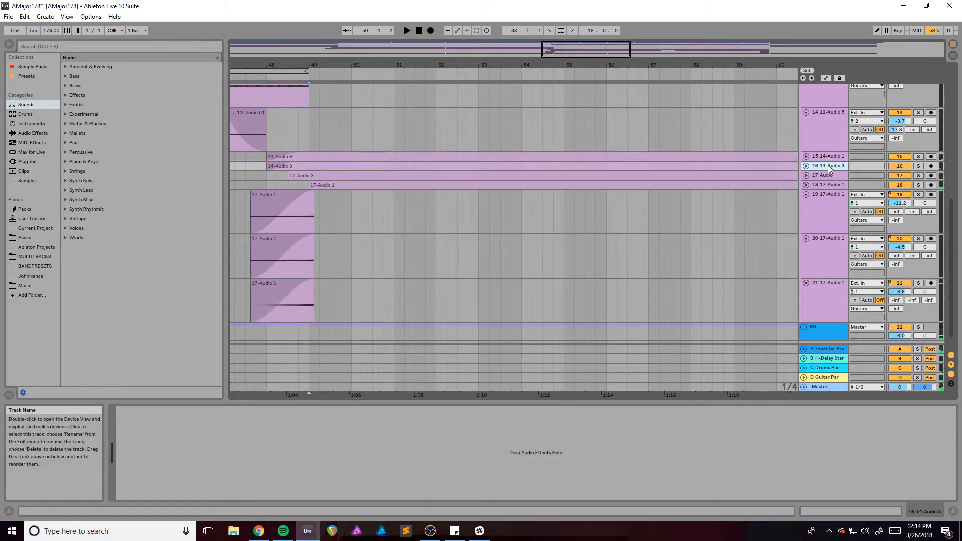
left_click(918, 156)
key("space")
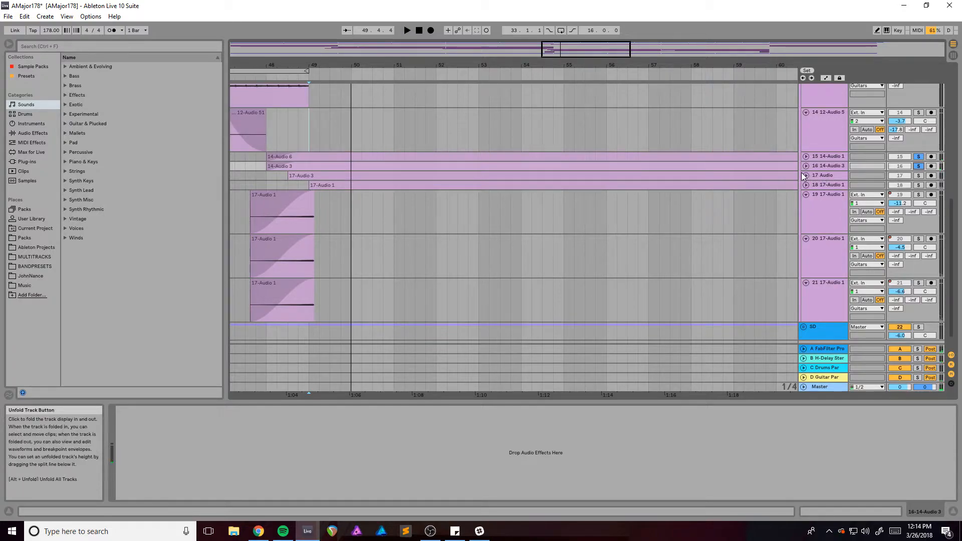
left_click_drag(583, 65, 536, 55)
key("space")
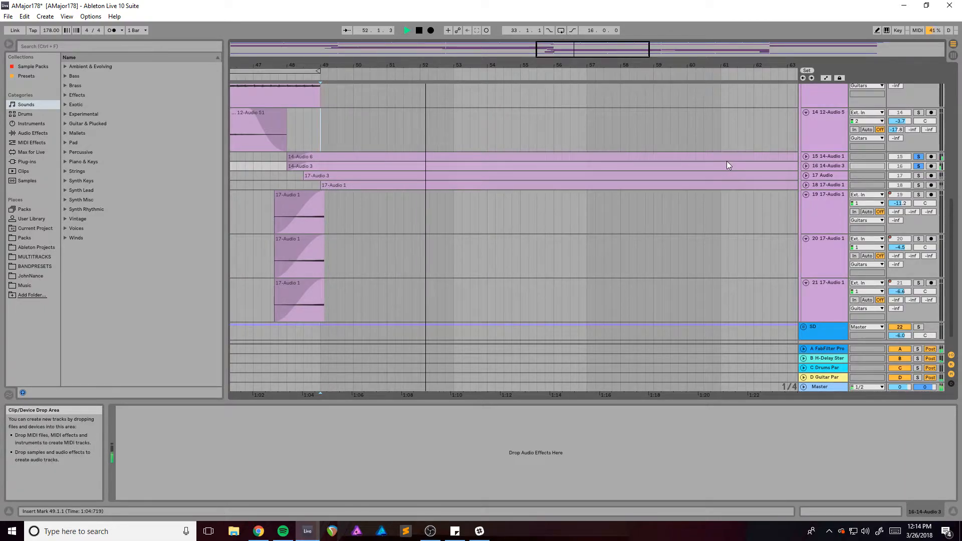
- Solo and unfold track 17 during playback, check its device chain, and stop playback
left_click(918, 176)
left_click(805, 175)
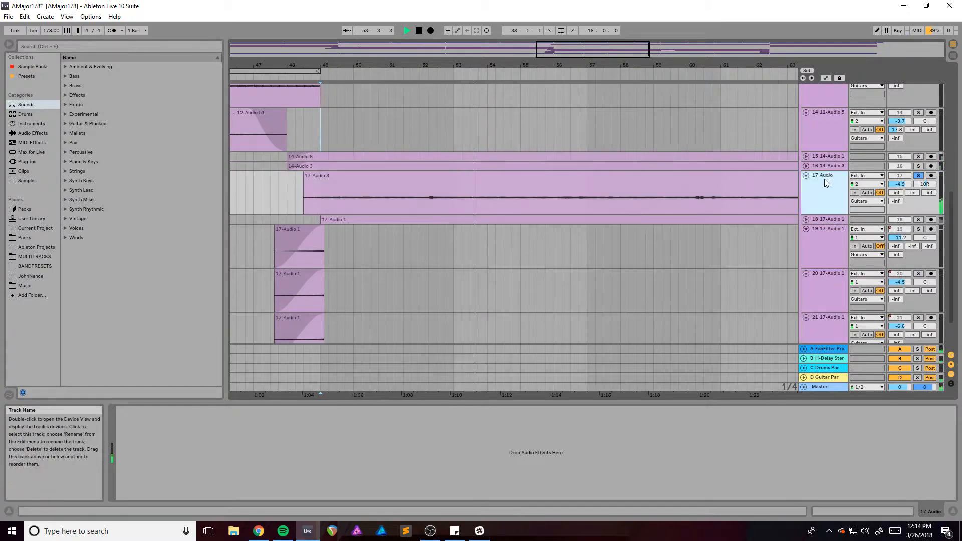
left_click(828, 167)
left_click(826, 185)
key("space")
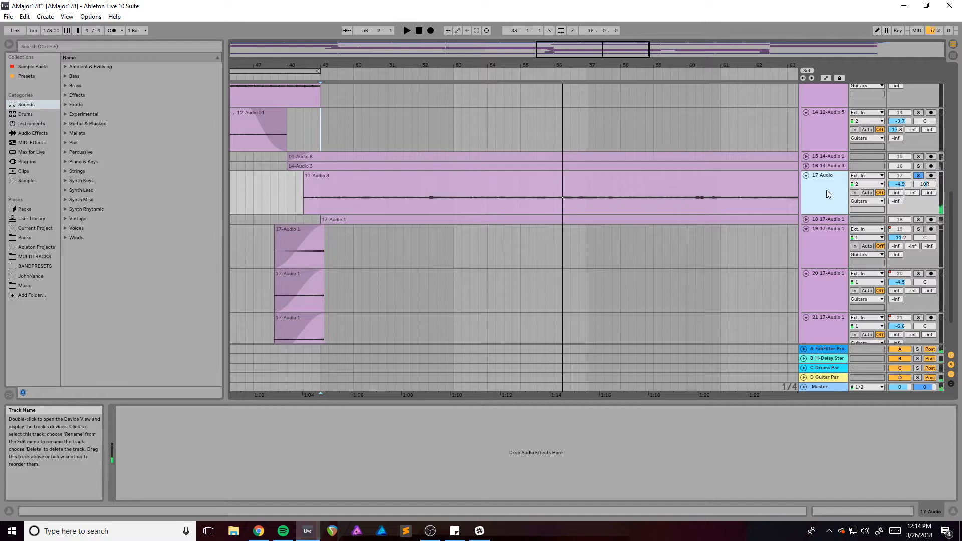
- Solo track 18, play it from bar 49 with its effects shown, and stop playback
key("space")
left_click(838, 220)
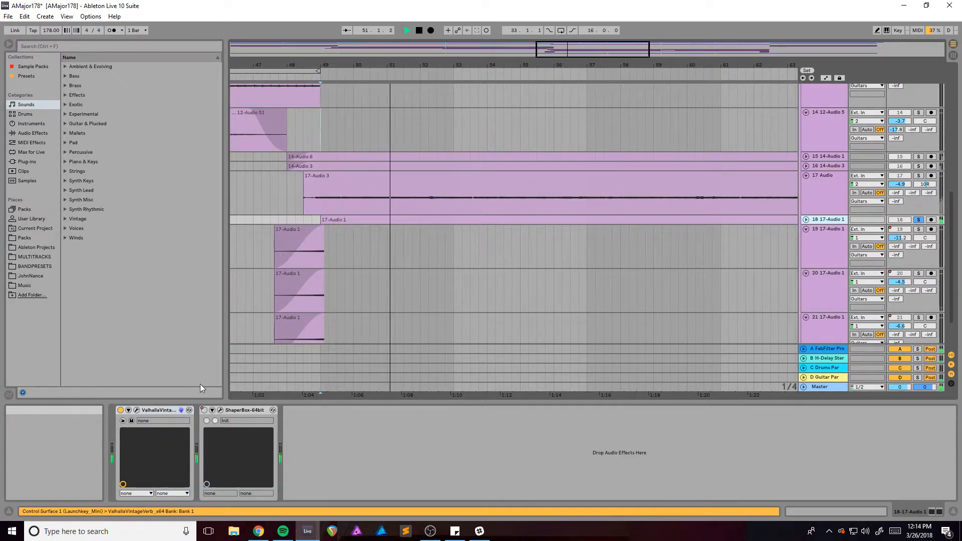
key("space")
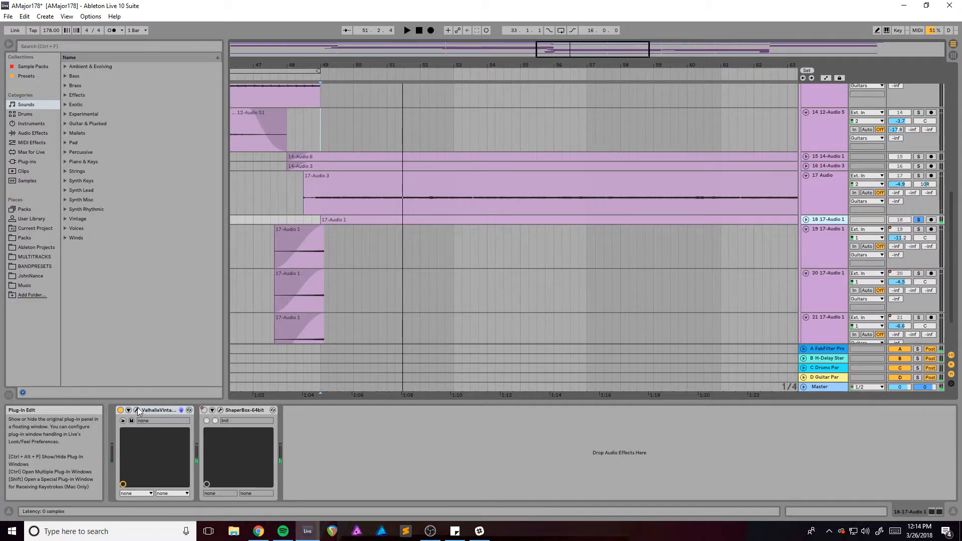
- Open track 18's ValhallaVintageVerb, compare its sound active and bypassed during playback, and close its window
left_click(137, 410)
left_click_drag(143, 84, 326, 90)
key("space")
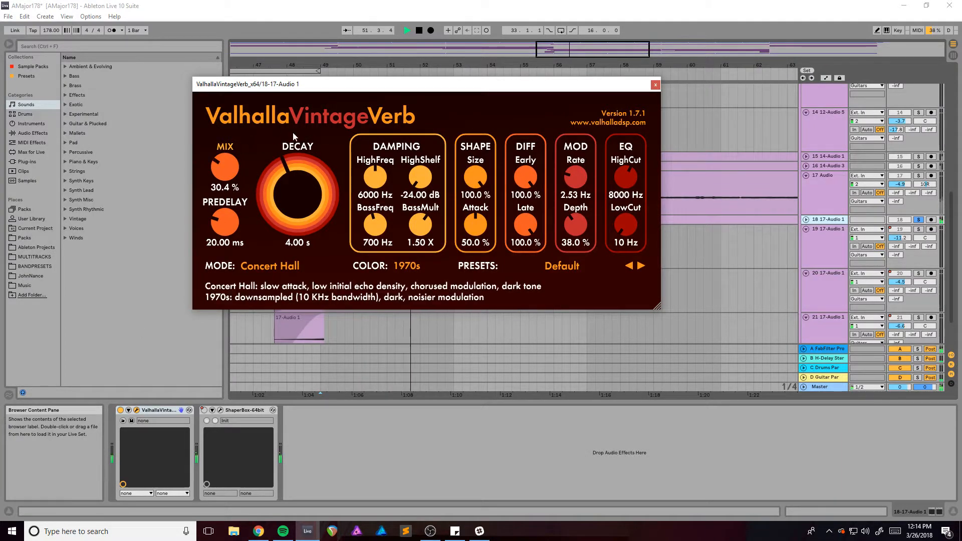
left_click(120, 411)
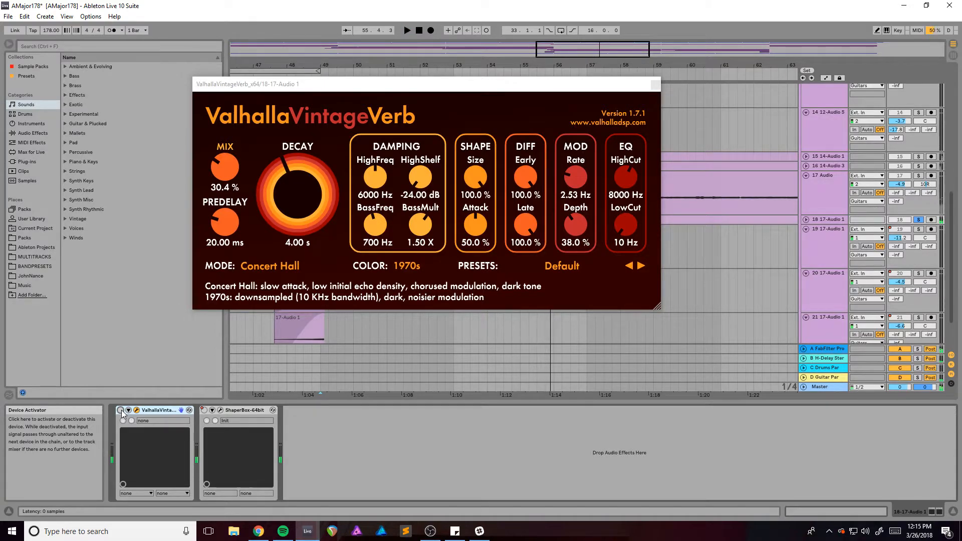
left_click_drag(400, 84, 354, 110)
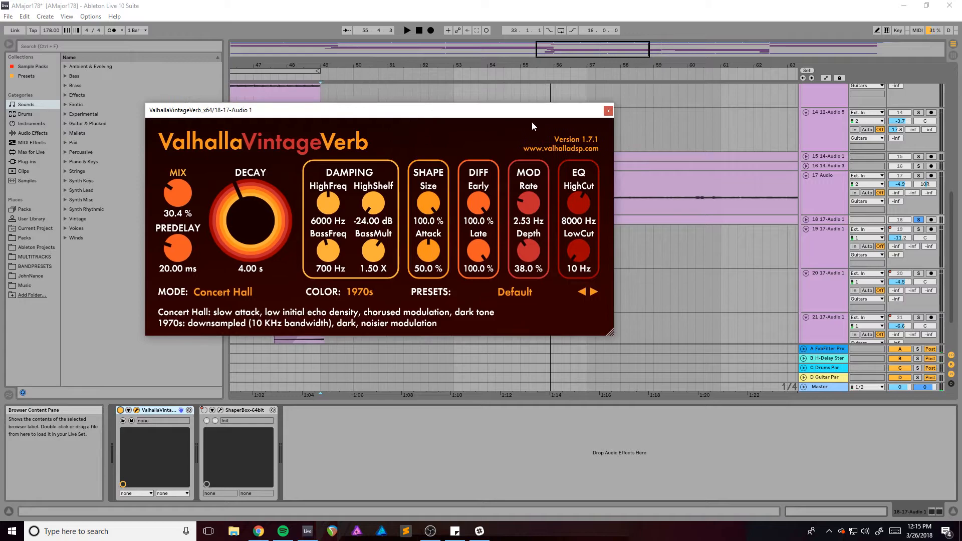
left_click(608, 113)
- Show a wider span of the arrangement covering the guitar clips from bar 49 to about bar 80
key("minus")
key("minus")
key("minus")
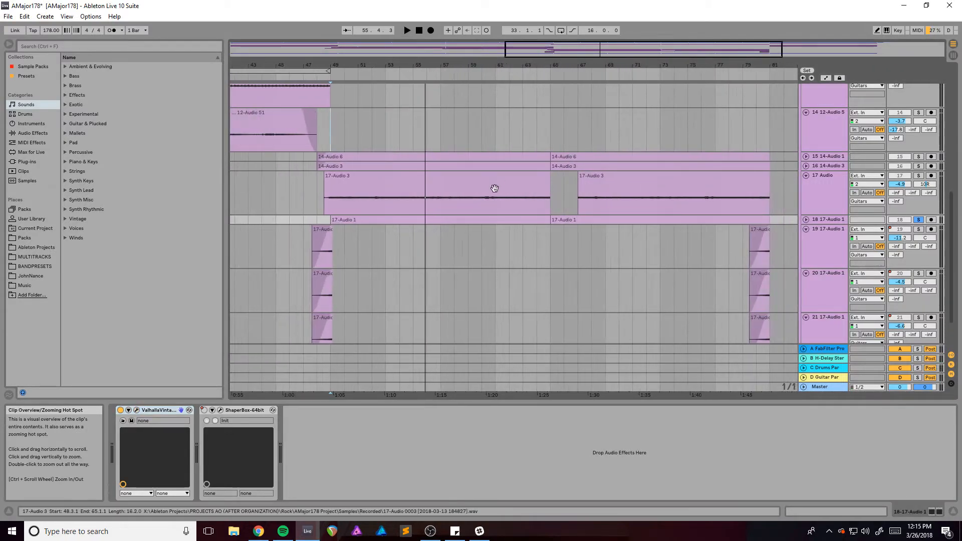
- Play the soloed guitar track 18 from bar 64
left_click_drag(521, 77, 526, 96)
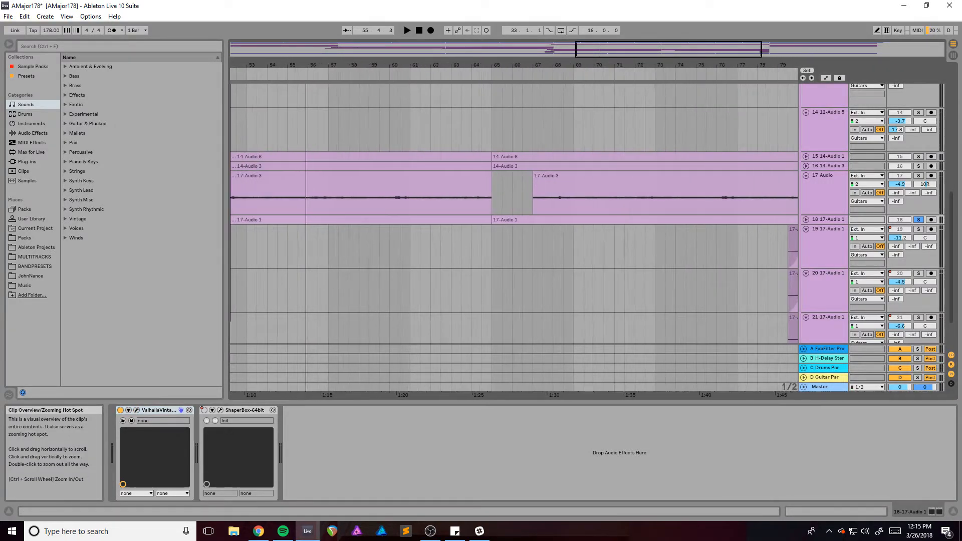
left_click_drag(626, 46, 650, 49)
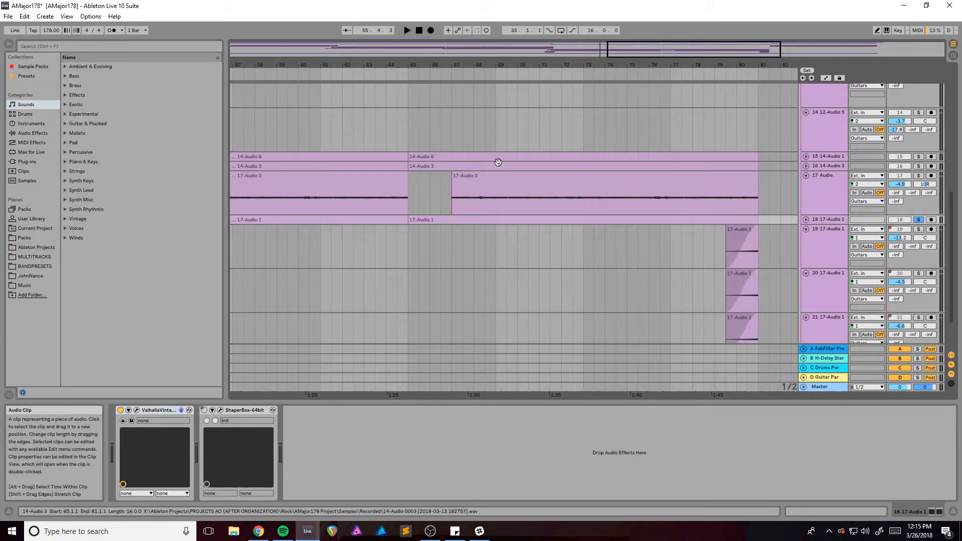
left_click_drag(296, 68, 372, 65)
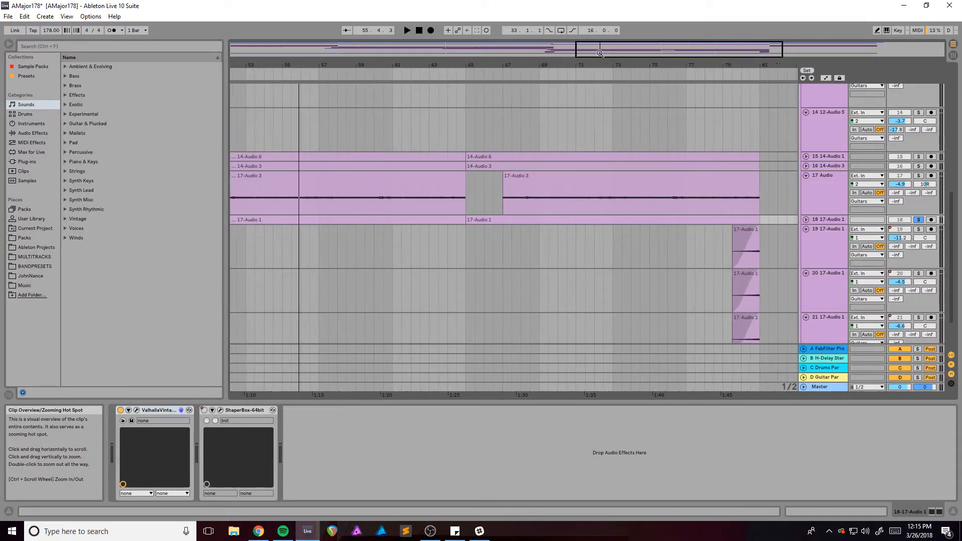
left_click(424, 133)
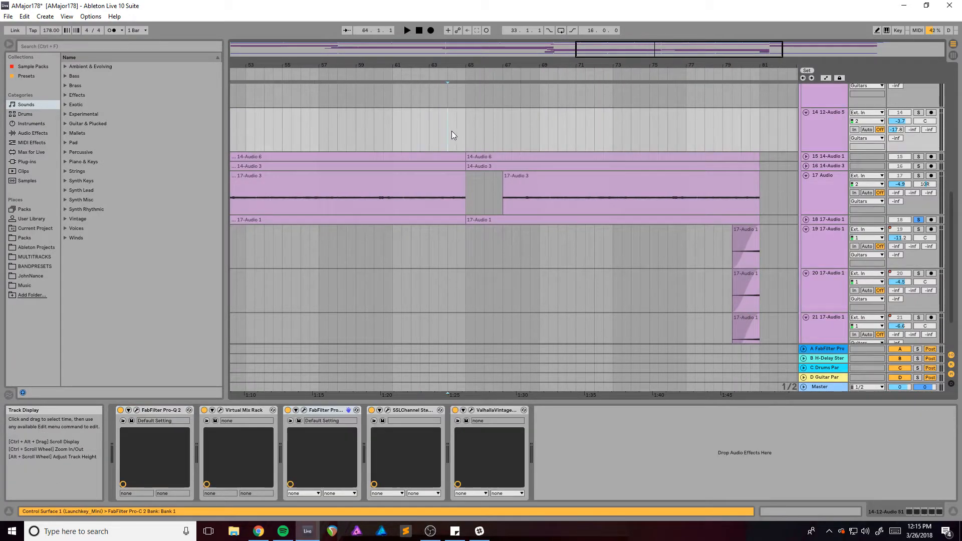
left_click_drag(449, 66, 388, 80)
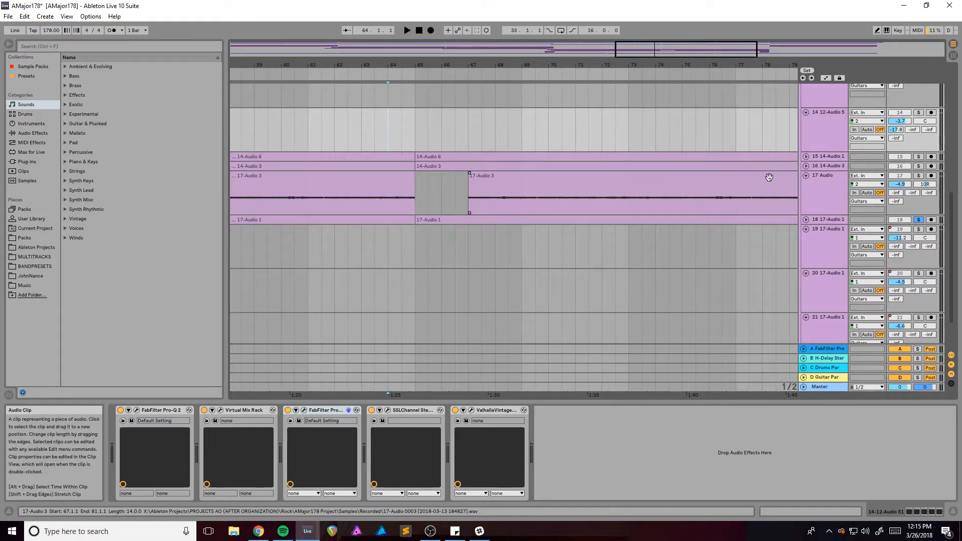
left_click(822, 182)
left_click_drag(660, 52, 663, 55)
key("space")
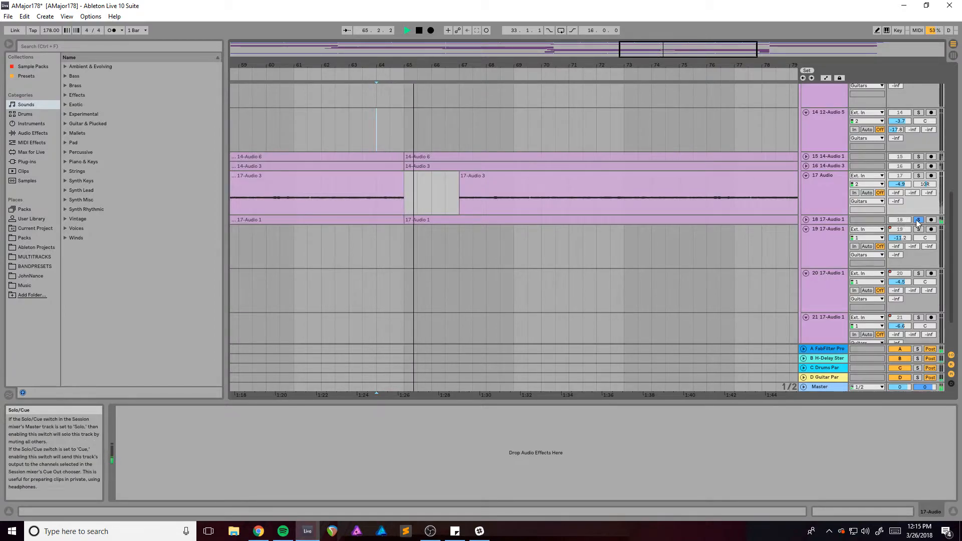
- Unfold guitar track 18, open its ShaperBox plug-in to audition the Time effect during playback, and close the plug-in
left_click(806, 219)
left_click(836, 224)
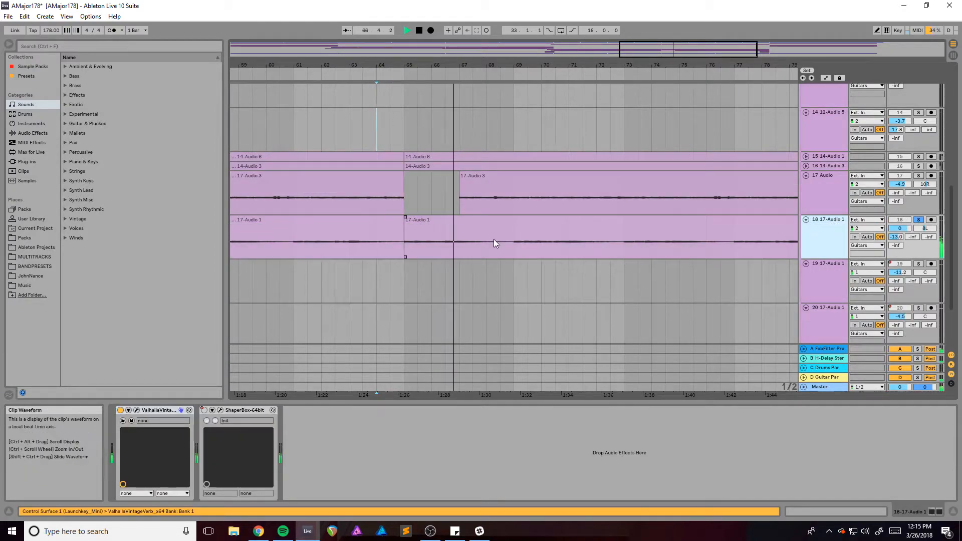
key("space")
left_click(221, 411)
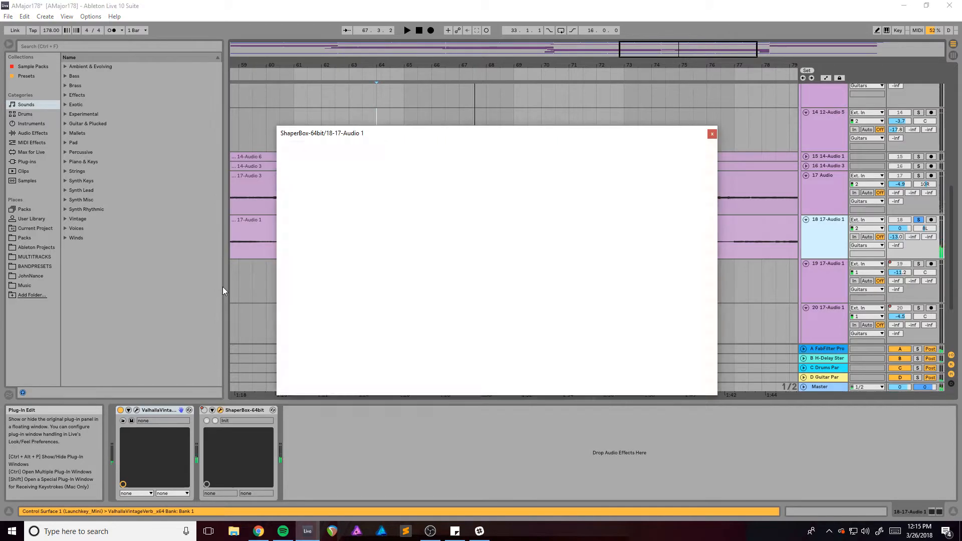
key("space")
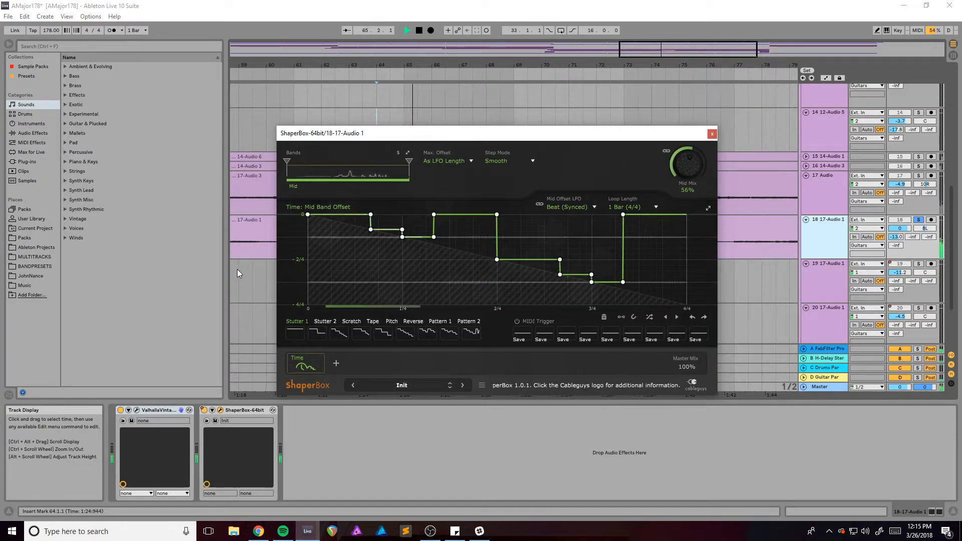
left_click_drag(351, 133, 213, 135)
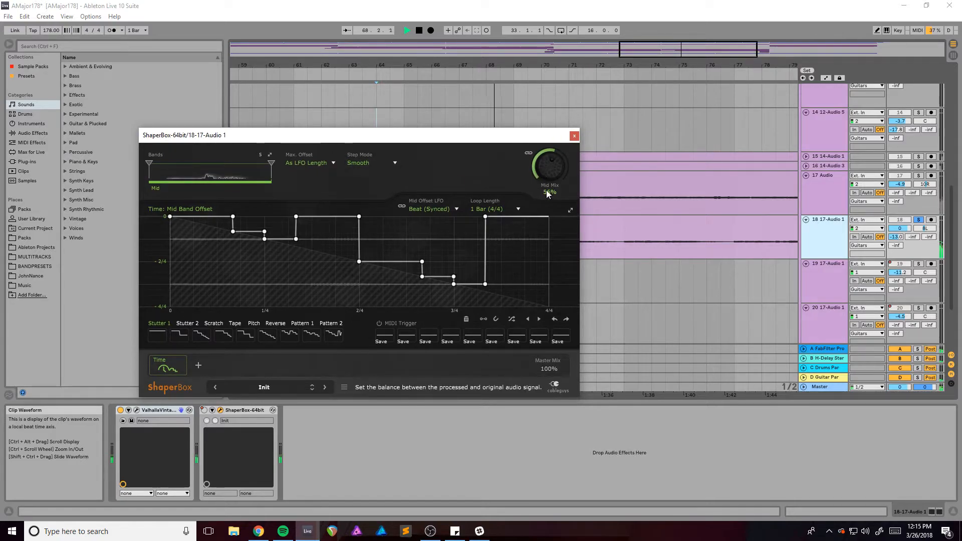
left_click(575, 136)
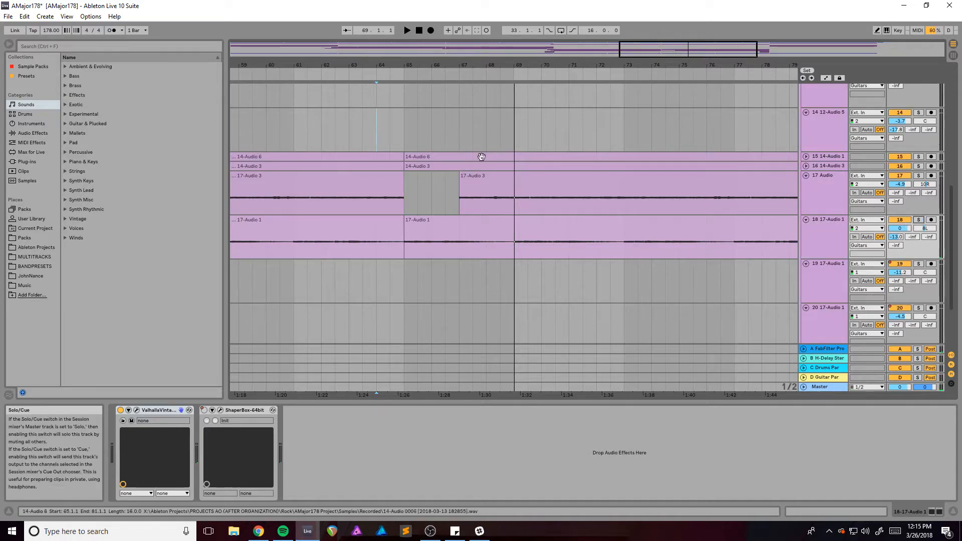
- Play the arrangement from bar 63 with track 18 unsoloed
left_click(349, 134)
key("space")
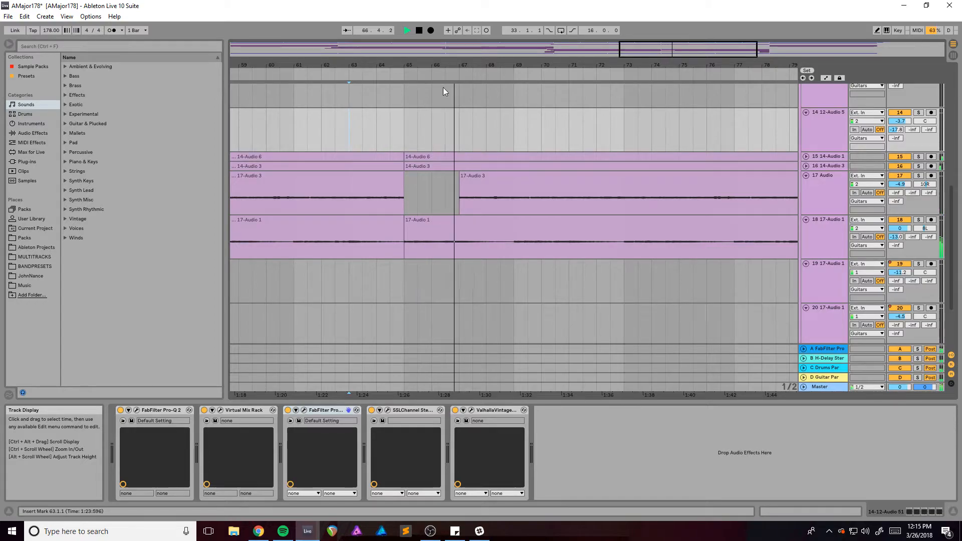
left_click_drag(454, 65, 426, 48)
key("space")
- Fold all tracks in the arrangement at once
scroll(546, 160, "down", 4)
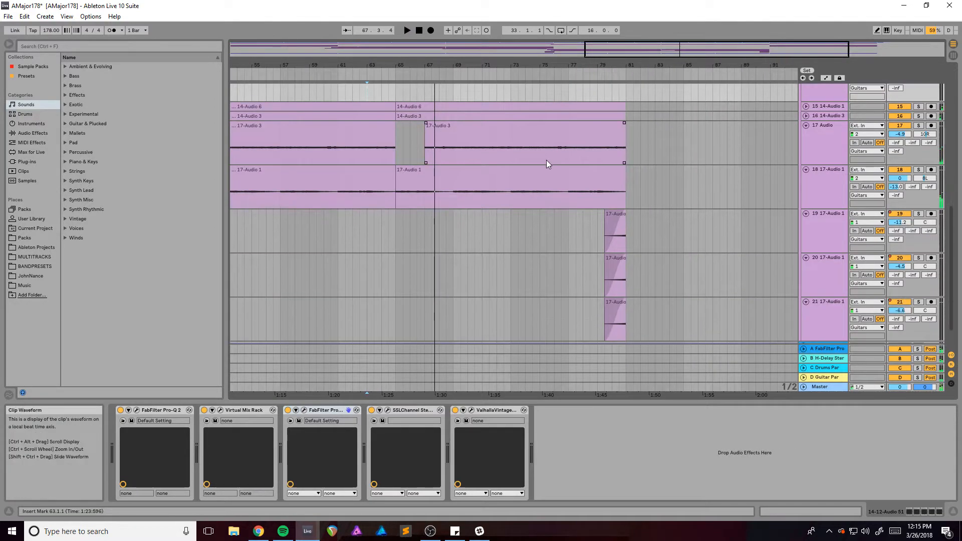
scroll(546, 159, "up", 3)
left_click(806, 192, "alt")
scroll(696, 198, "up", 3)
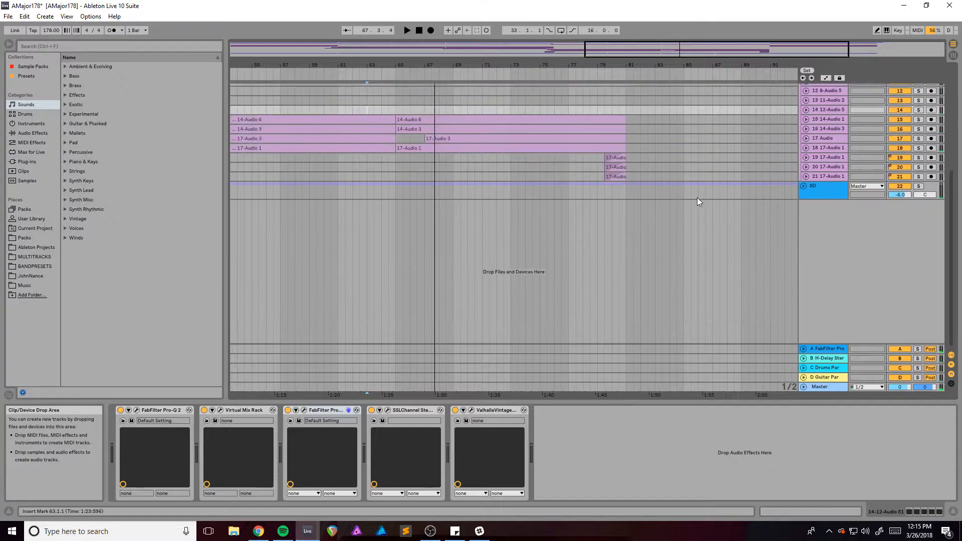
- Play the arrangement from 79.3.1, through the short guitar swell clips on tracks 19 to 21
left_click(606, 177)
key("space")
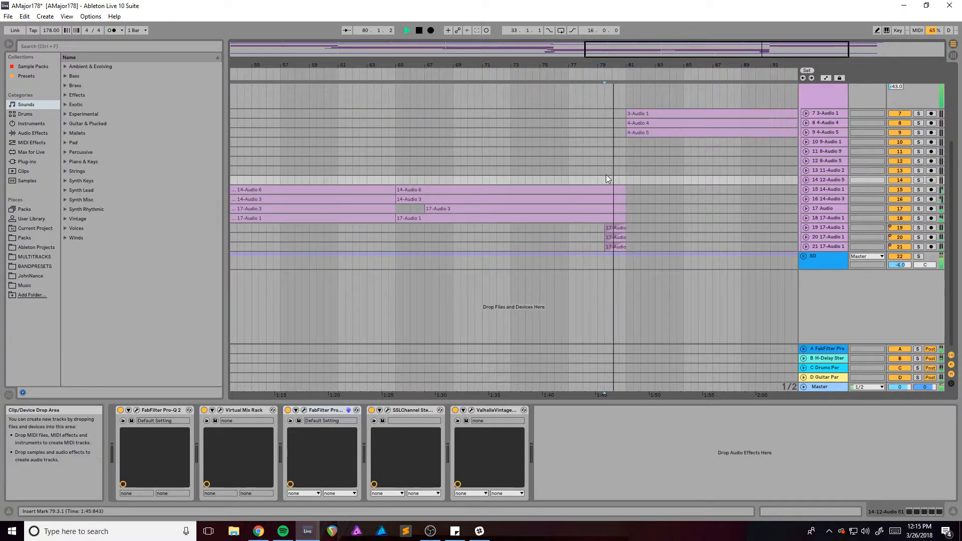
scroll(615, 170, "up", 2)
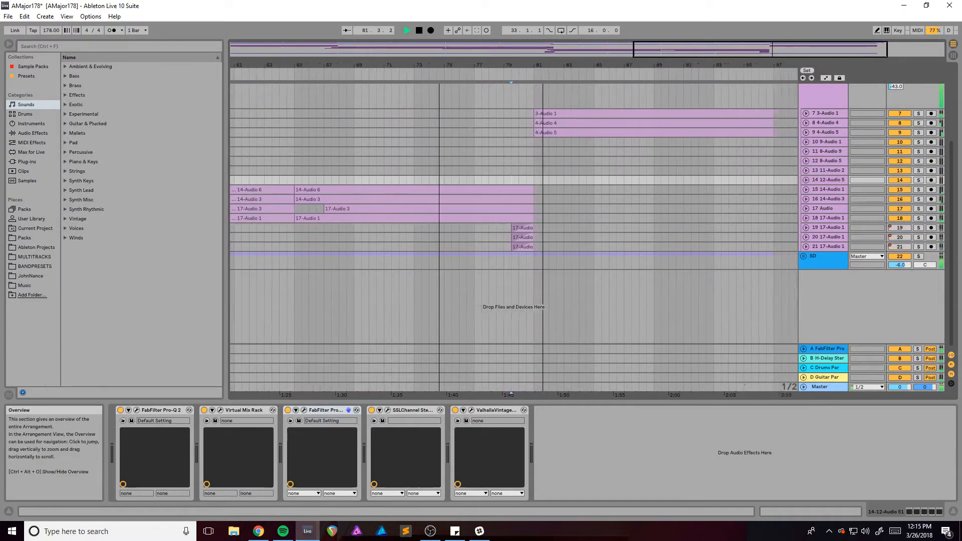
key("space")
- Play the final section of the arrangement from bar 81
left_click_drag(752, 49, 779, 49)
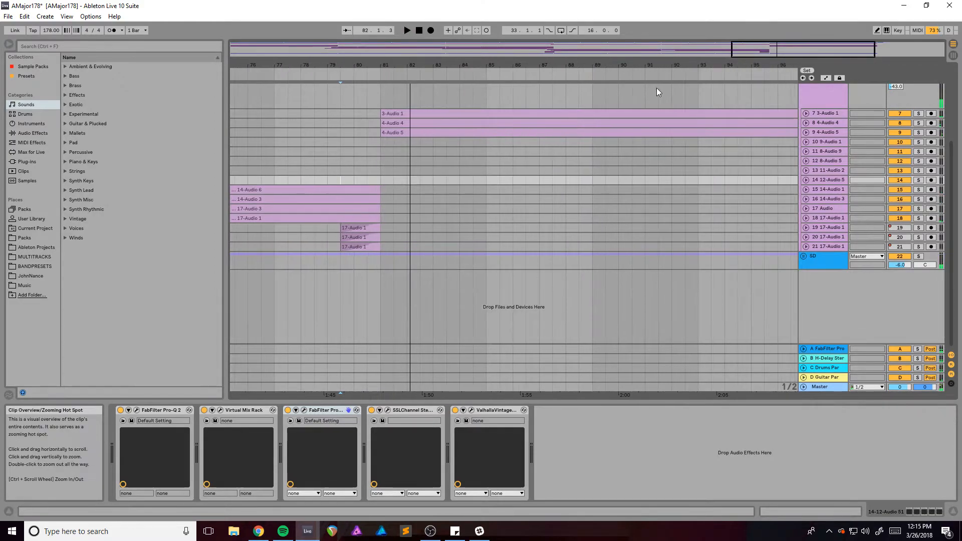
scroll(451, 158, "up", 3)
left_click(388, 176)
key("space")
key("minus")
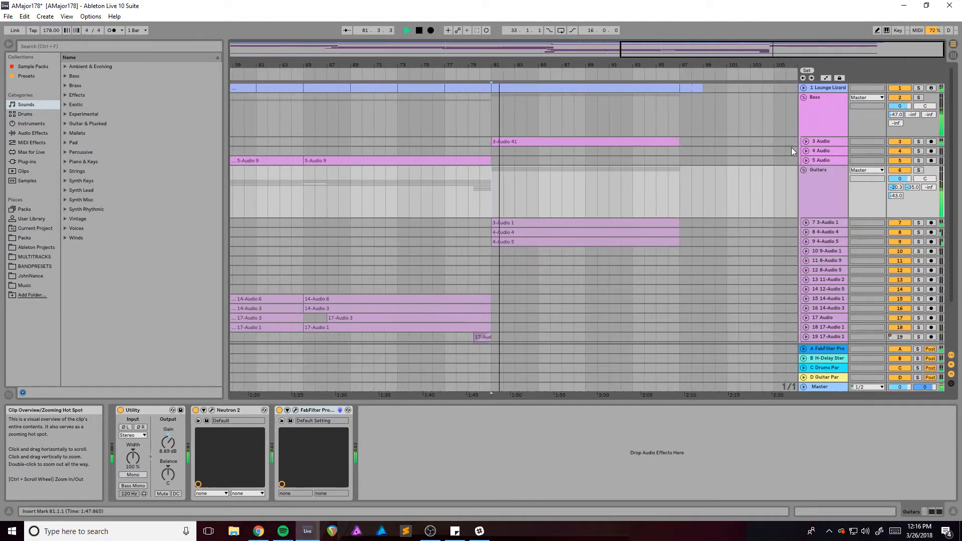
key("space")
- Solo the Guitars group track
left_click_drag(724, 49, 725, 31)
left_click_drag(314, 49, 309, 72)
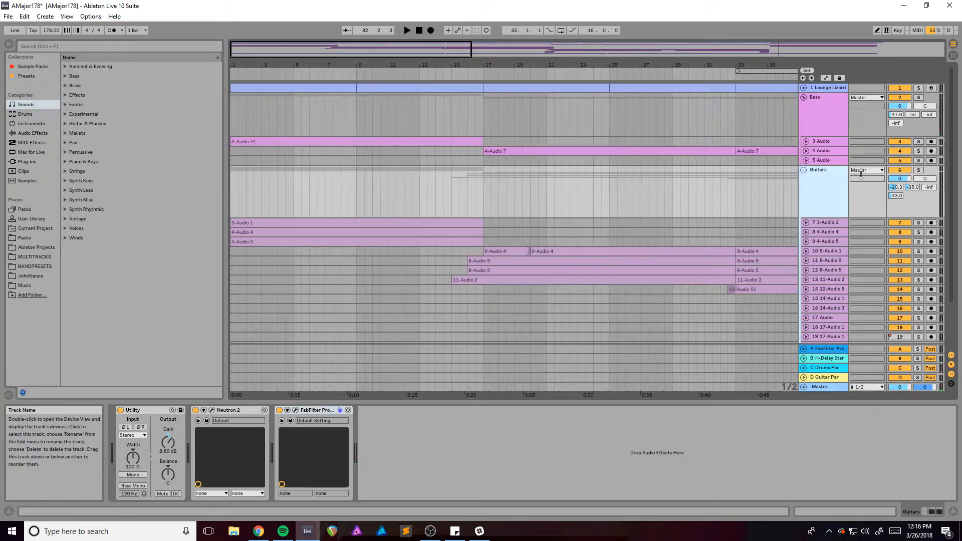
left_click(919, 170)
- Play the soloed Guitars group from bar 49, where the second set of guitar clips comes in
key("space")
left_click_drag(650, 49, 615, 49)
left_click(417, 240)
key("space")
key("space")
key("space")
left_click(399, 231)
key("space")
scroll(455, 257, "down", 3)
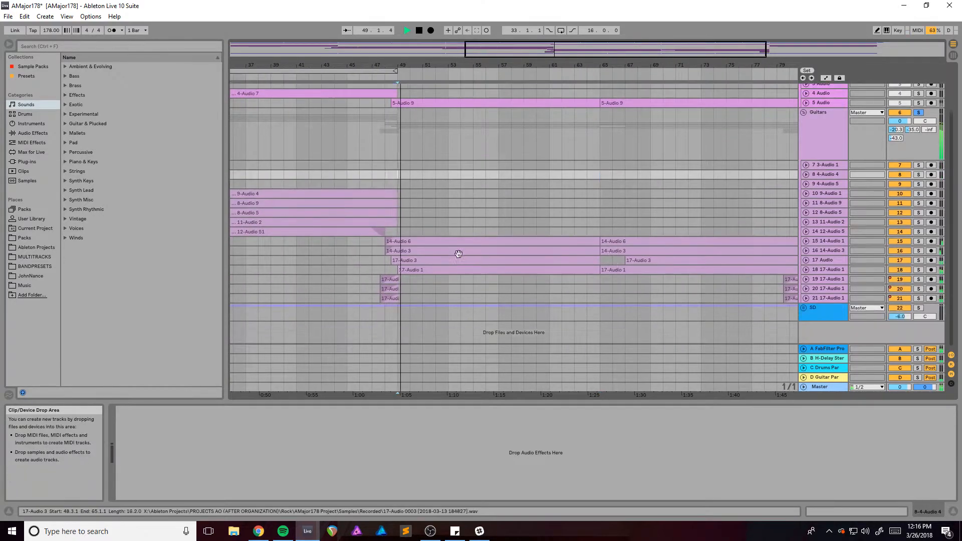
- Open Neutron 2 on the Guitars group and examine equalizer bands 7 and 5 during playback
left_click(817, 144)
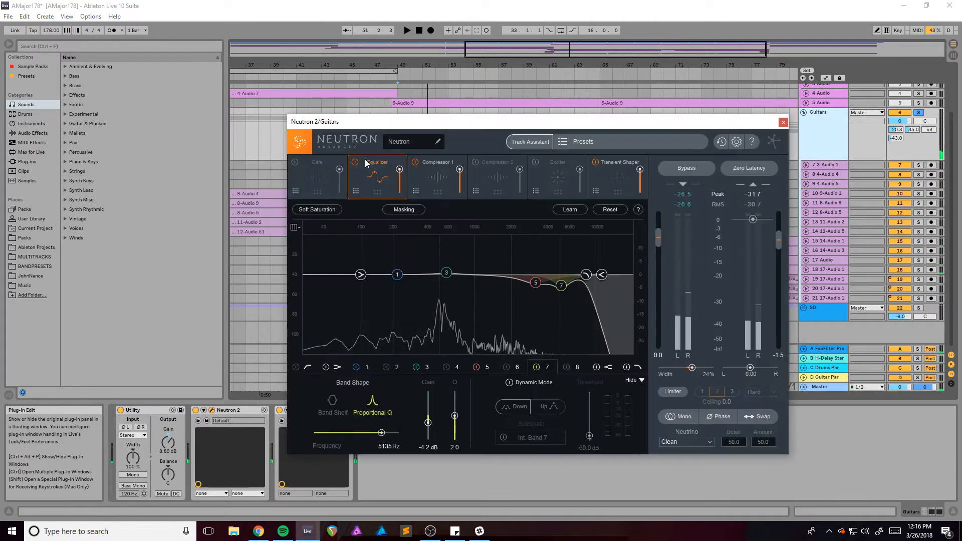
left_click_drag(433, 122, 496, 90)
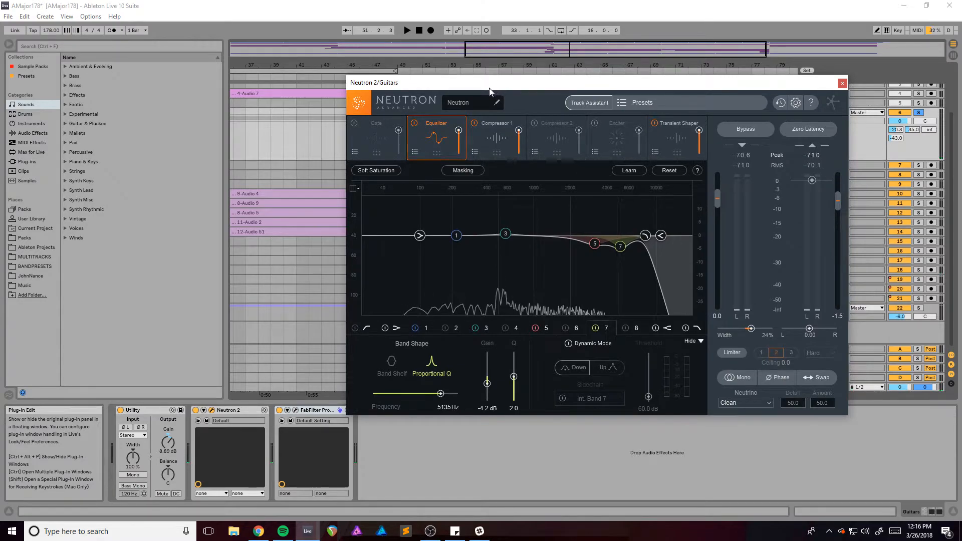
key("space")
left_click(620, 246)
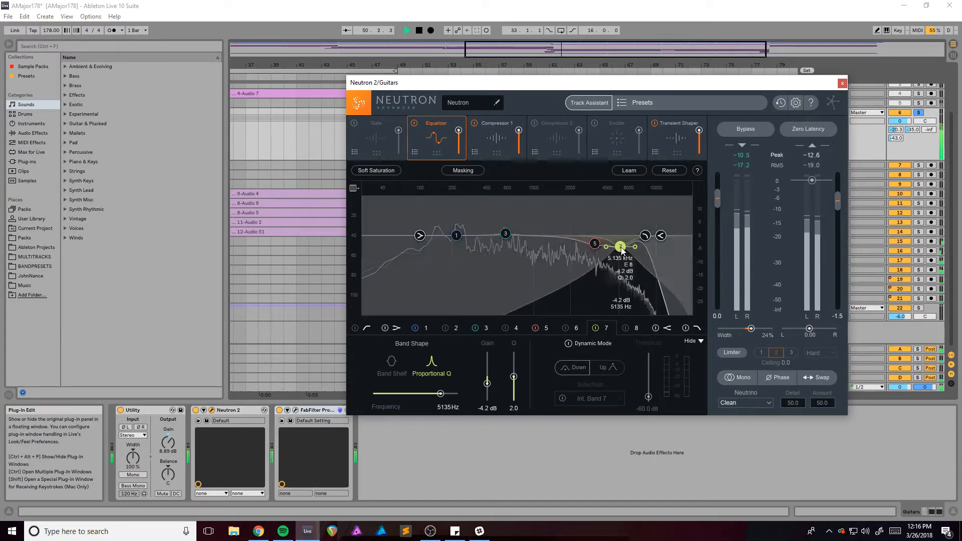
left_click(595, 244)
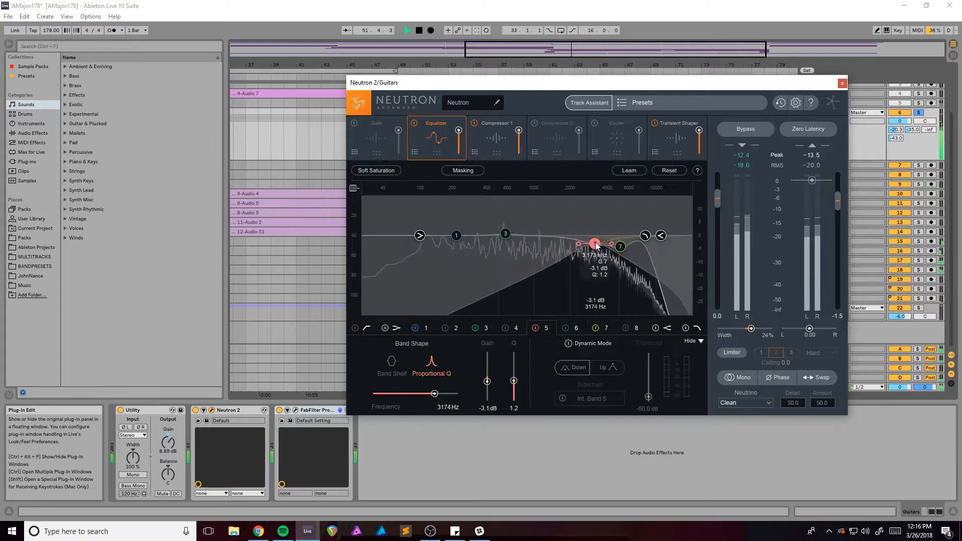
key("space")
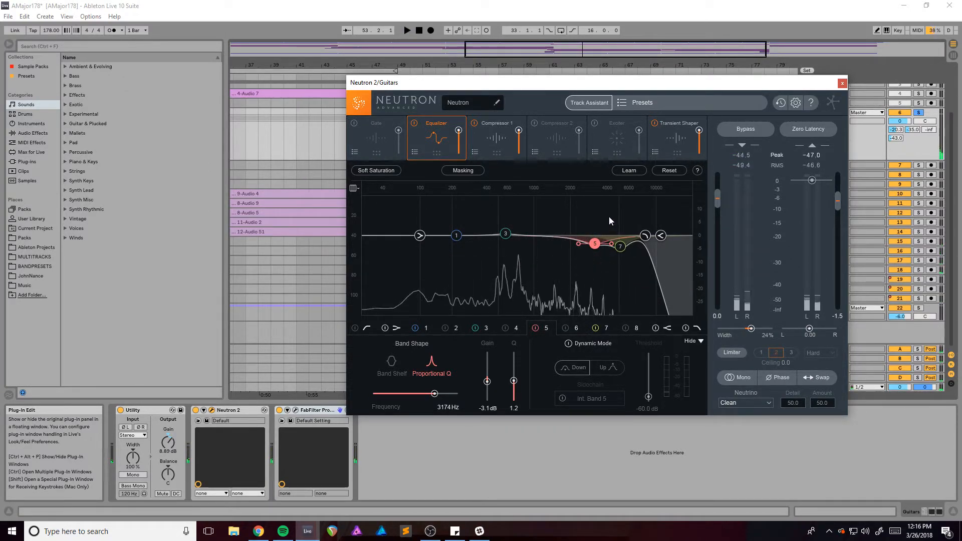
- Compare the guitars with Neutron's Equalizer module disabled and enabled again during playback
key("space")
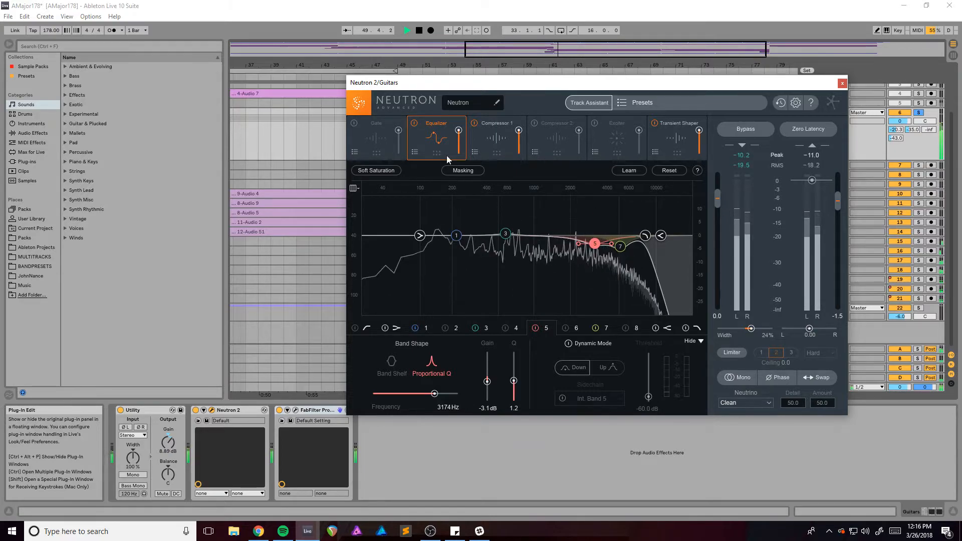
left_click(414, 123)
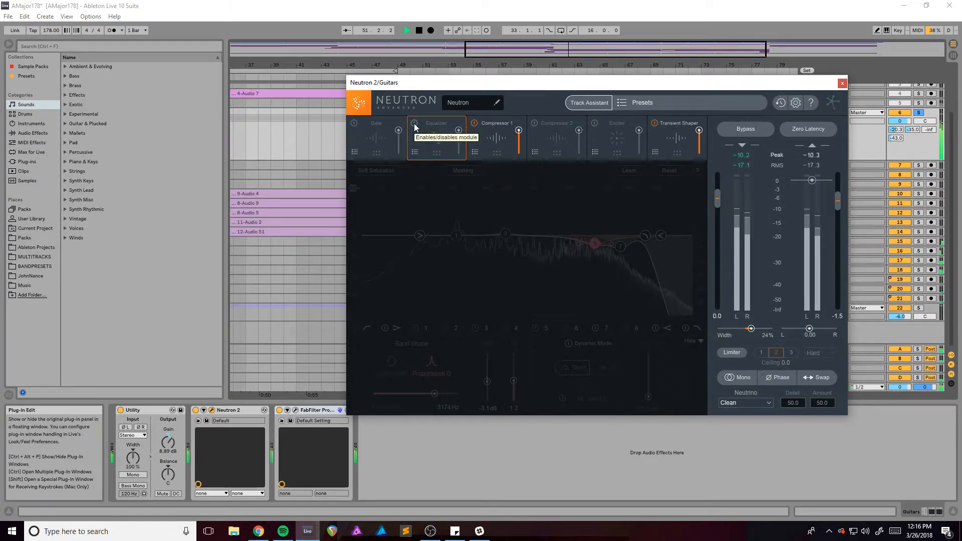
left_click(414, 124)
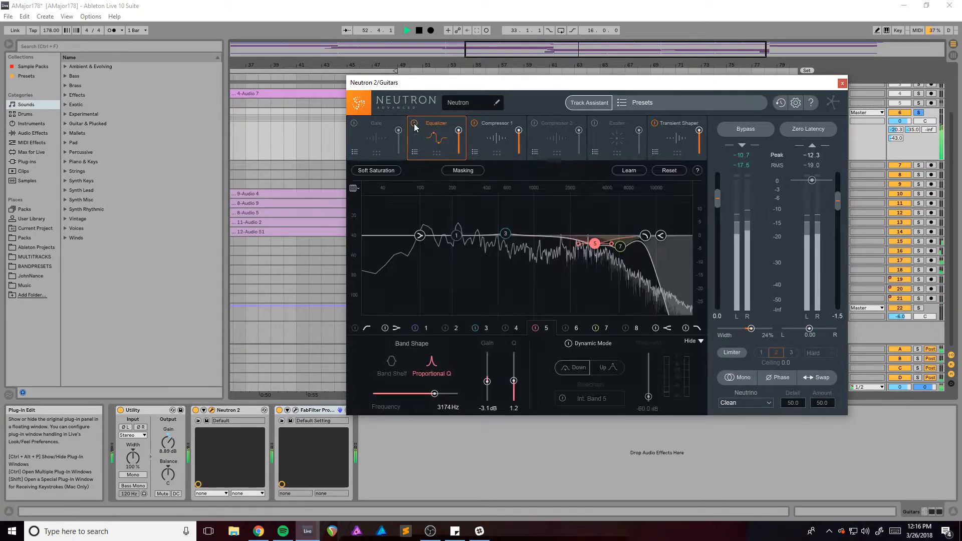
key("space")
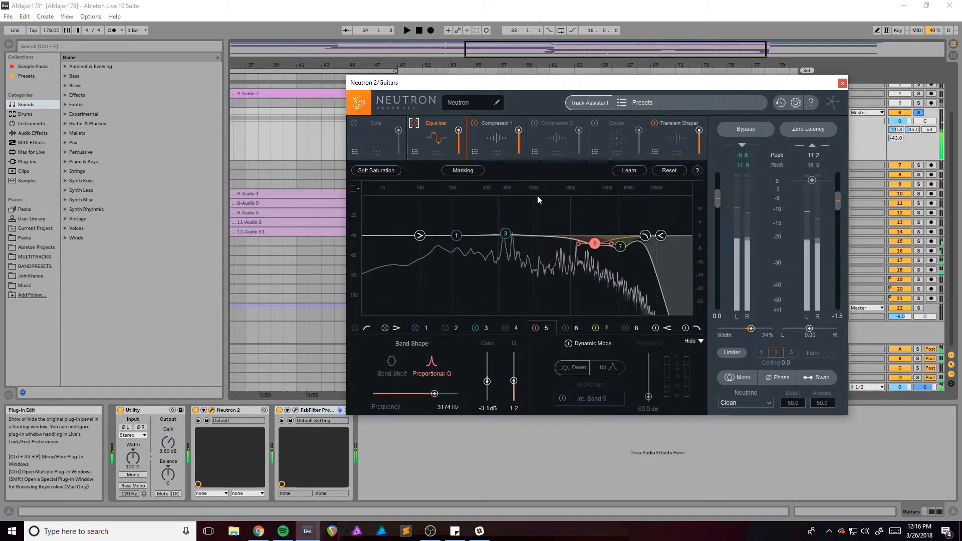
- Show Neutron's Compressor 1 module and examine its gain reduction while playing the guitars
left_click_drag(518, 84, 489, 89)
left_click(488, 129)
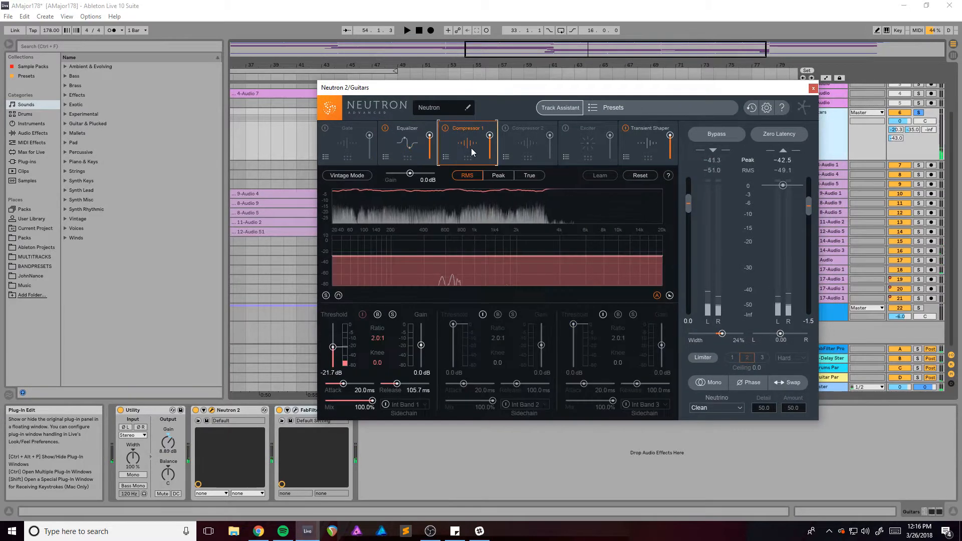
key("space")
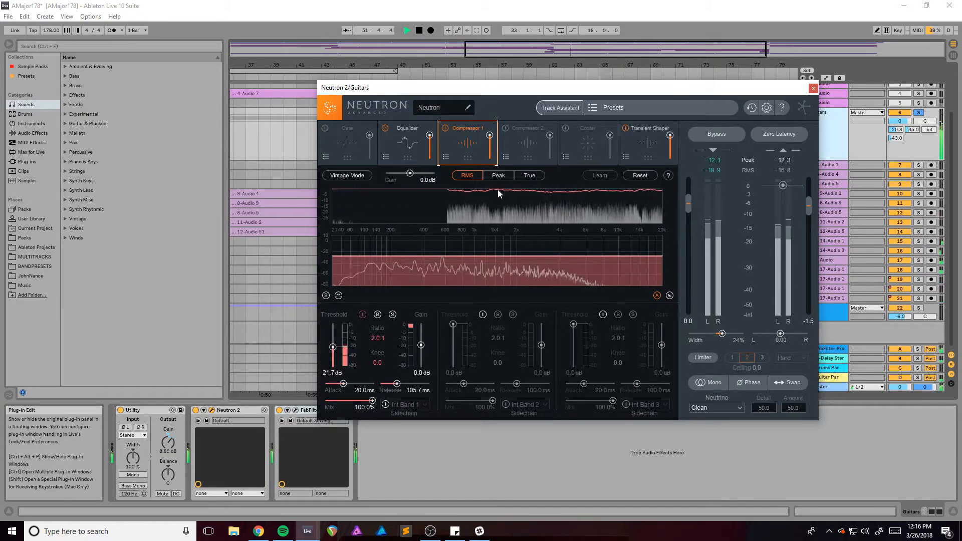
key("space")
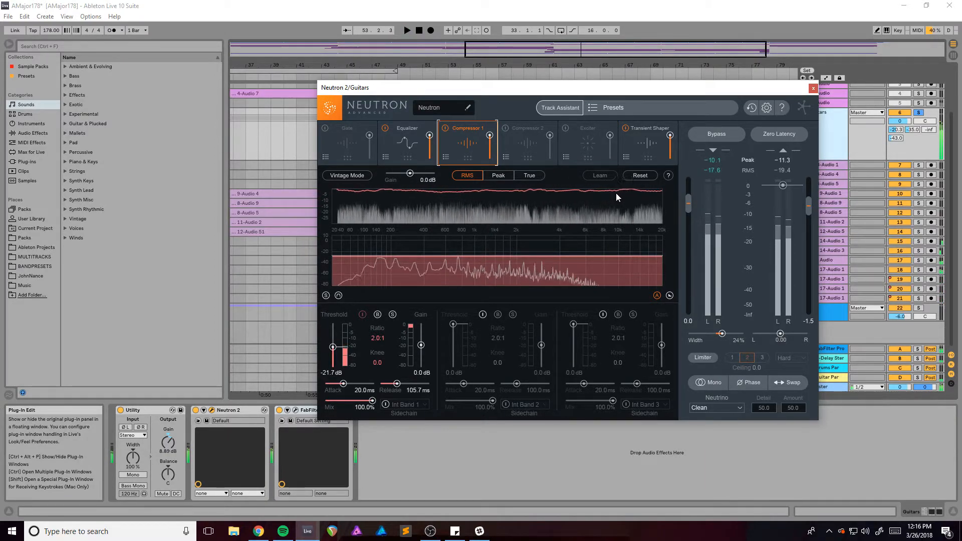
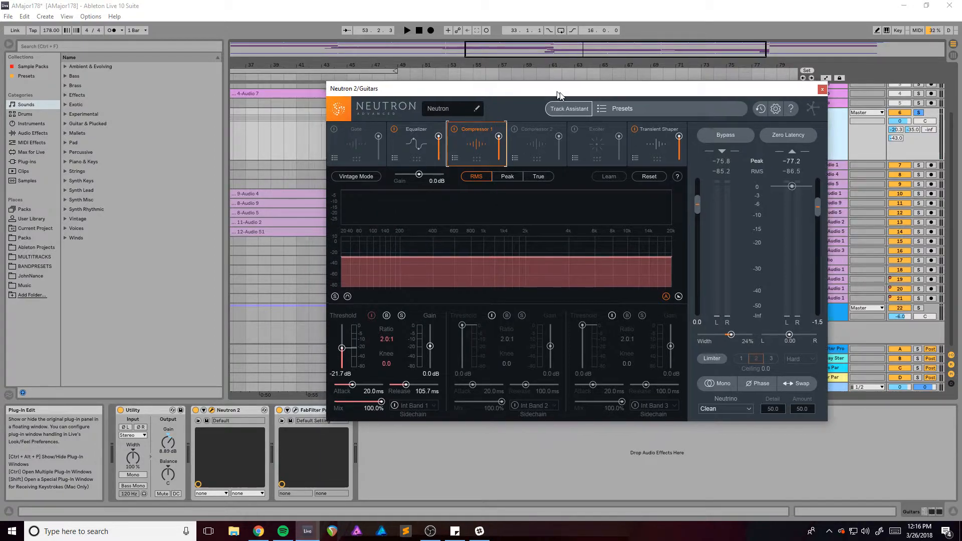
left_click_drag(549, 94, 577, 101)
key("space")
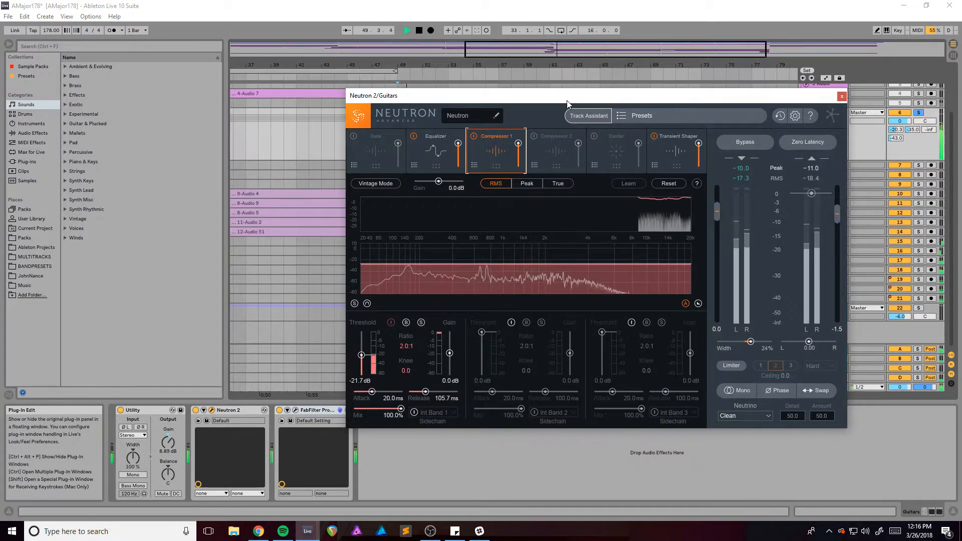
key("space")
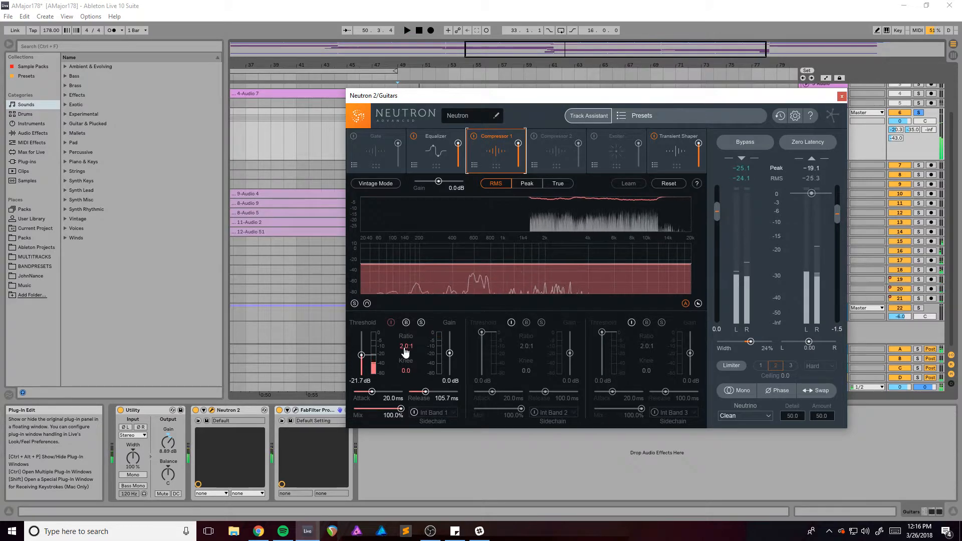
- Show Neutron's Transient Shaper module and examine its band shaping while playing the soloed guitars
left_click_drag(527, 95, 456, 98)
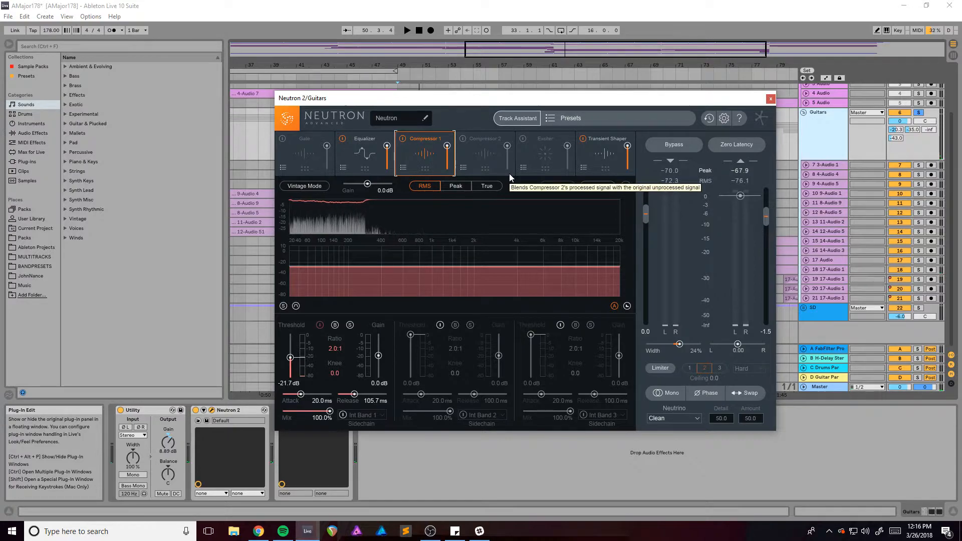
left_click_drag(516, 98, 462, 95)
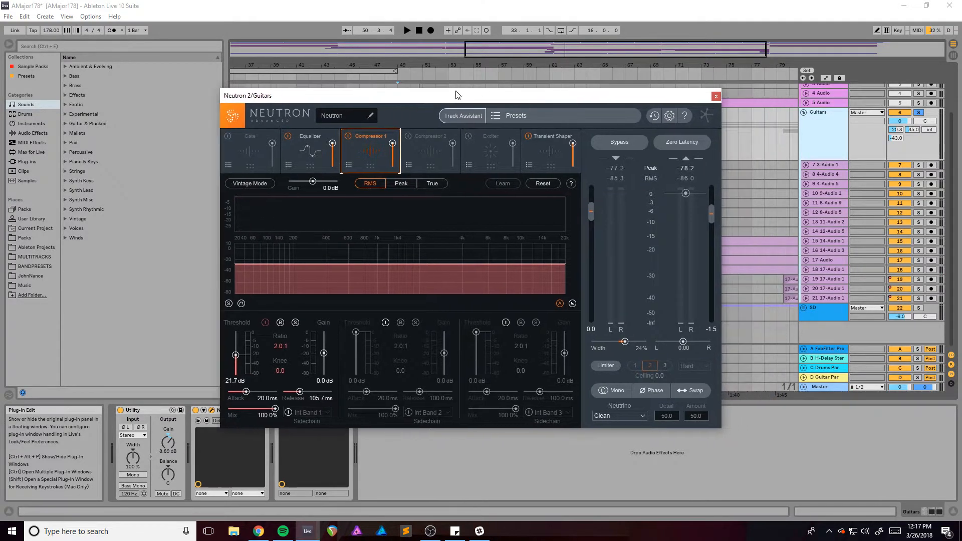
left_click(554, 153)
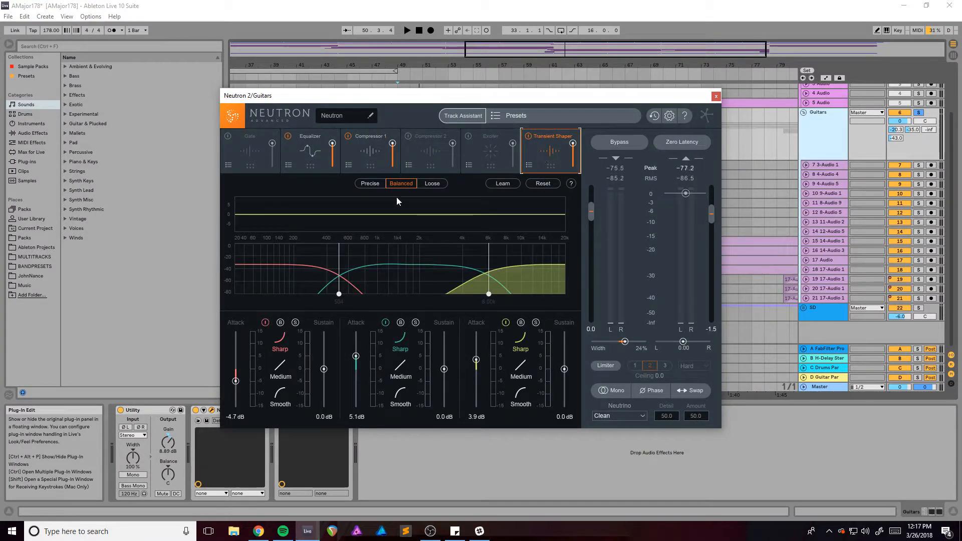
key("space")
key("space")
left_click_drag(374, 102, 437, 95)
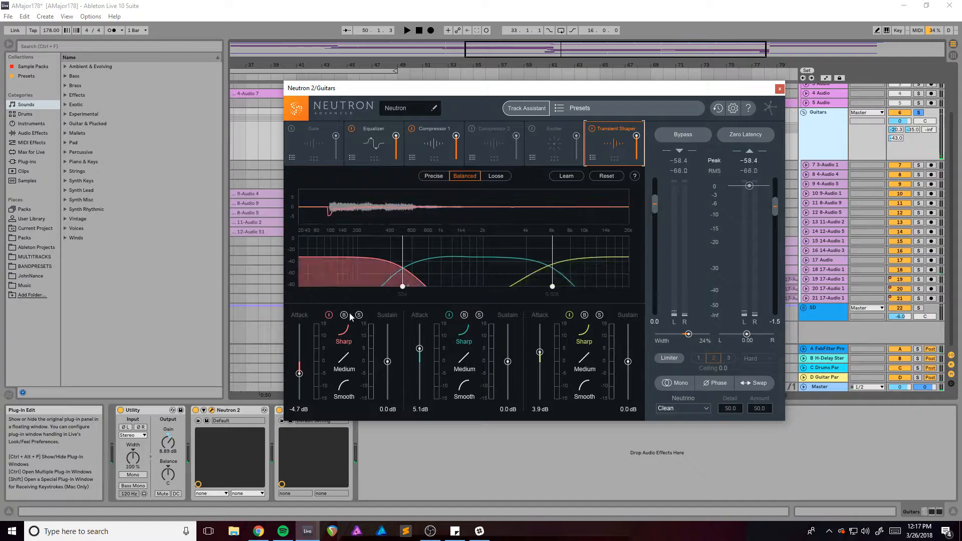
key("space")
key("space")
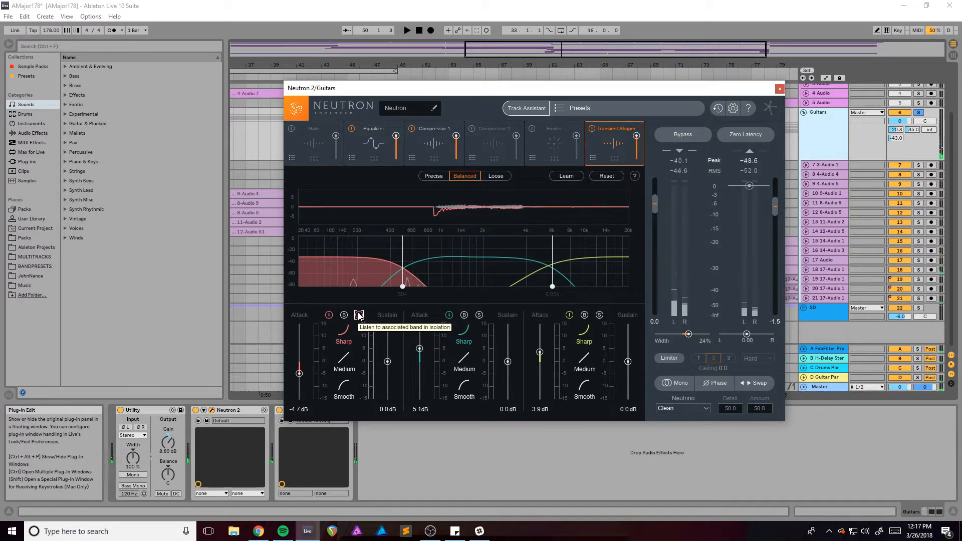
- Play the guitars with the Transient Shaper's low band isolated, and restore the full range
left_click(359, 315)
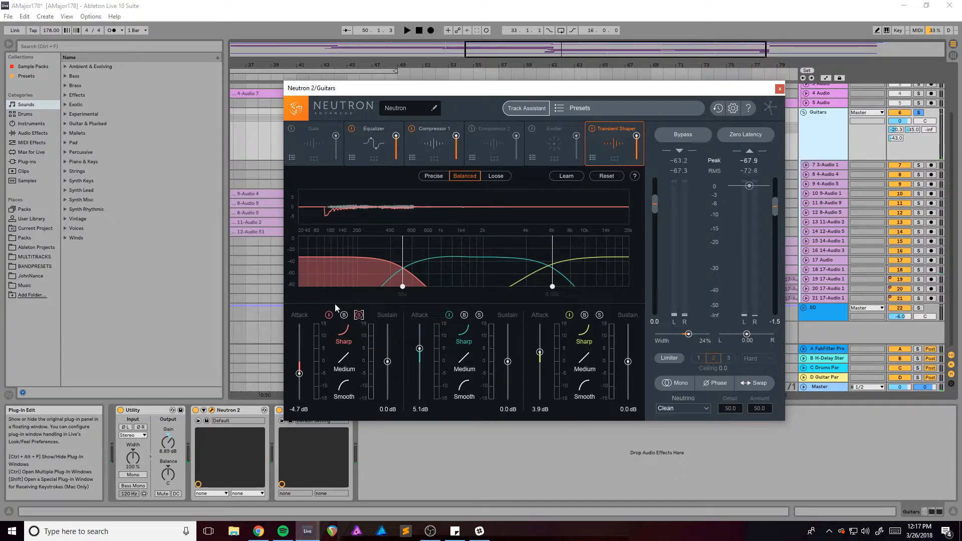
key("space")
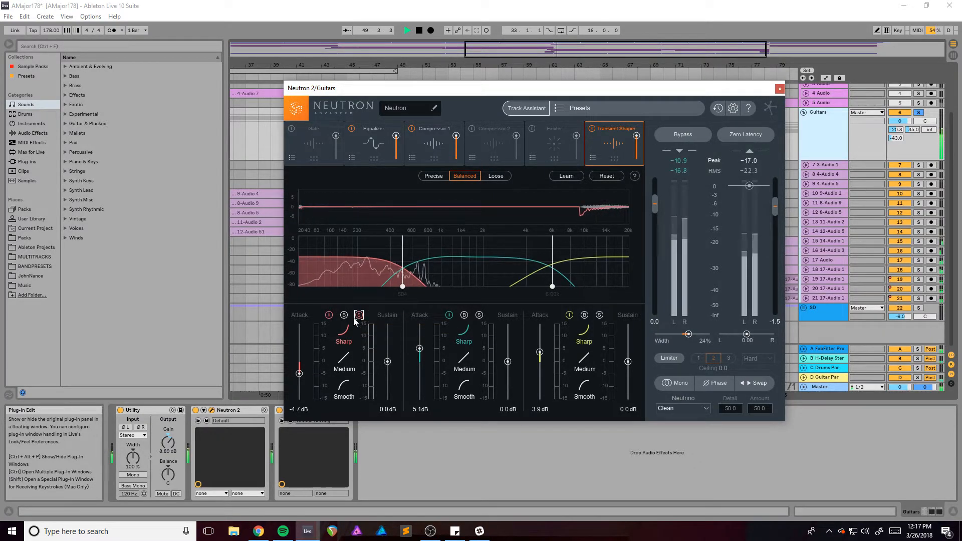
left_click(358, 315)
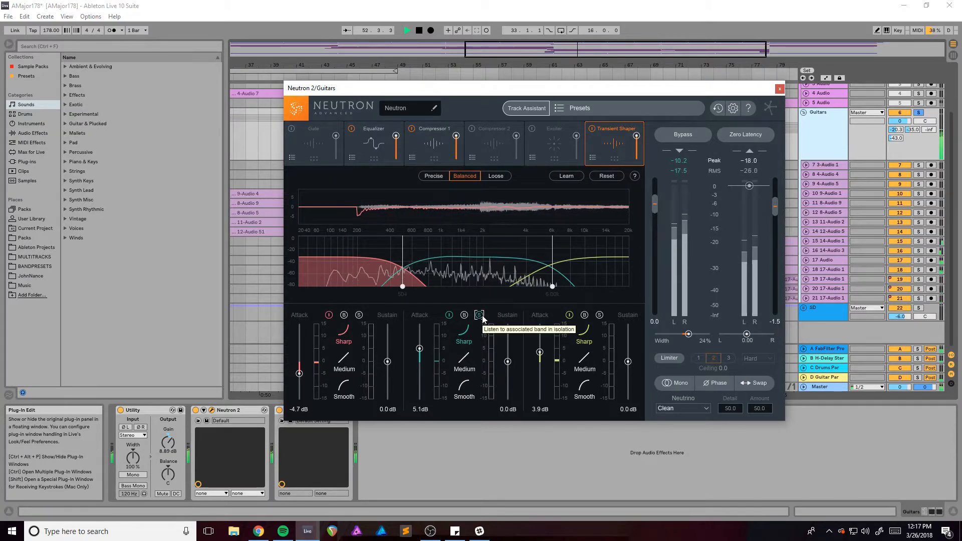
- Isolate the Transient Shaper's middle band and examine it during short playbacks of the guitars
key("space")
left_click(480, 315)
left_click(446, 270)
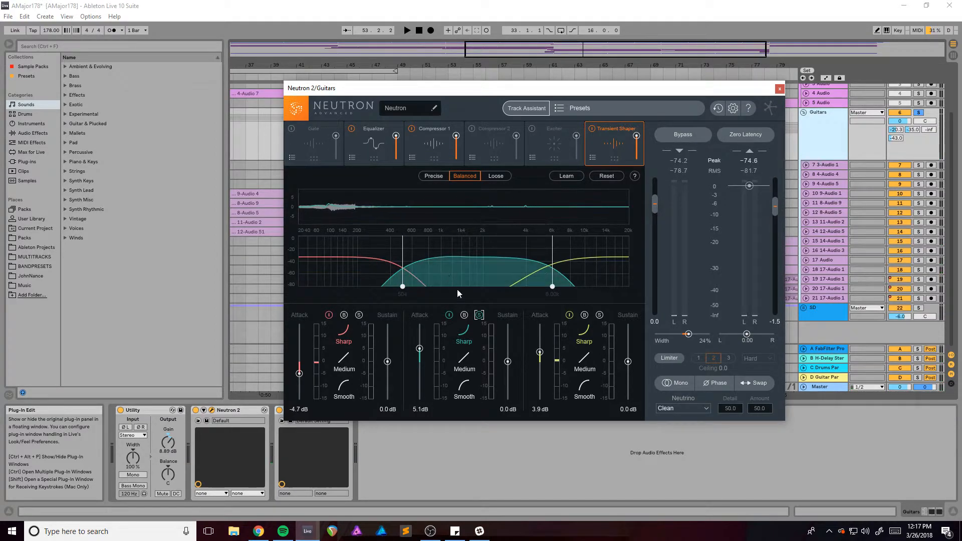
key("space")
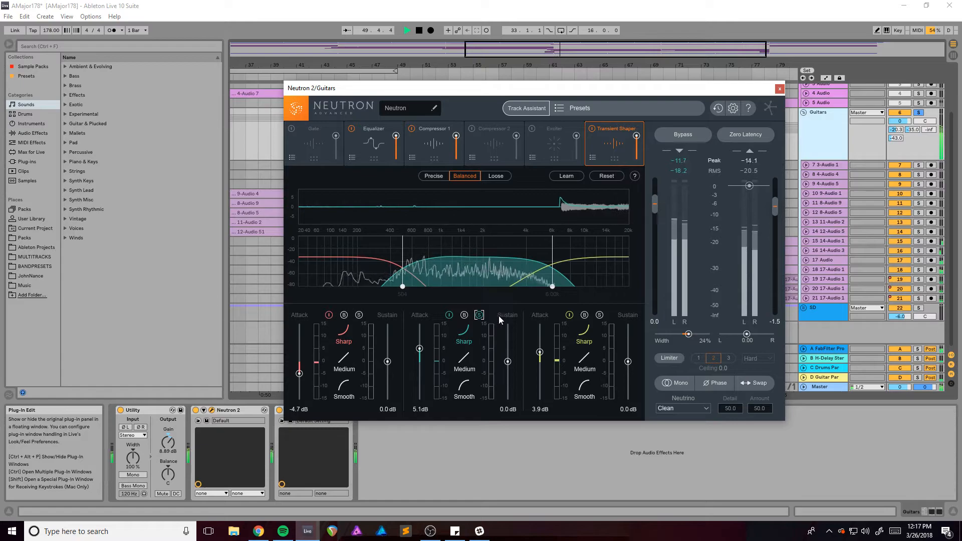
key("space")
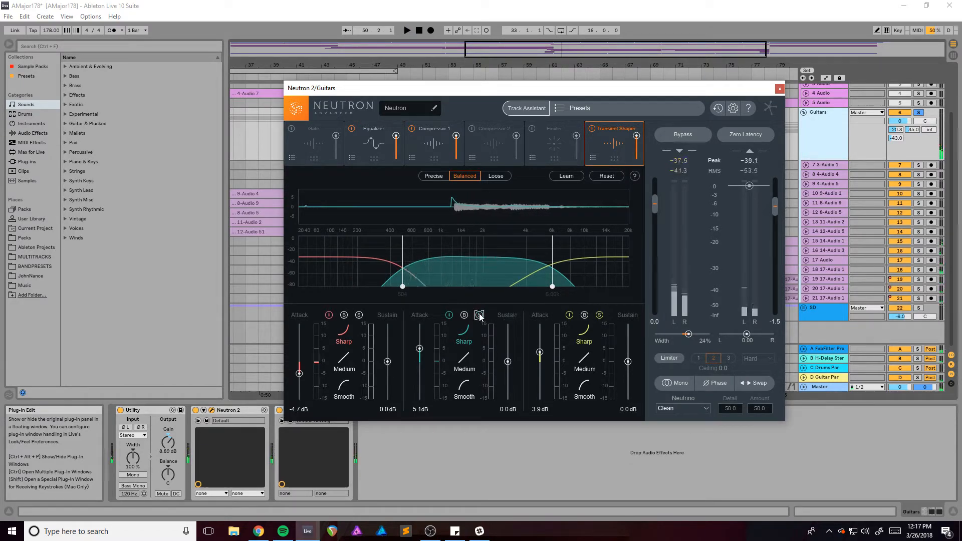
key("space")
key("space")
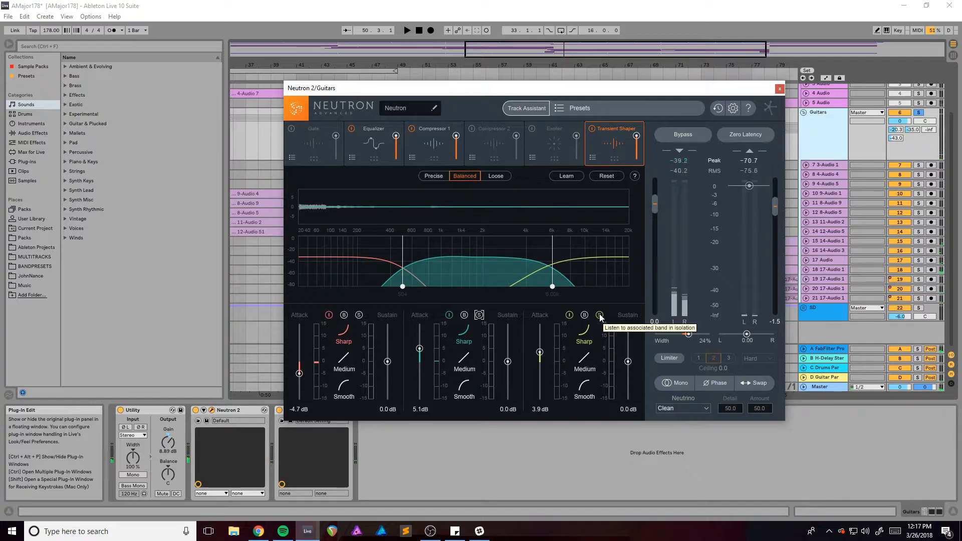
- Play the guitars with the Transient Shaper's high band isolated, and close Neutron 2
left_click(599, 315)
key("space")
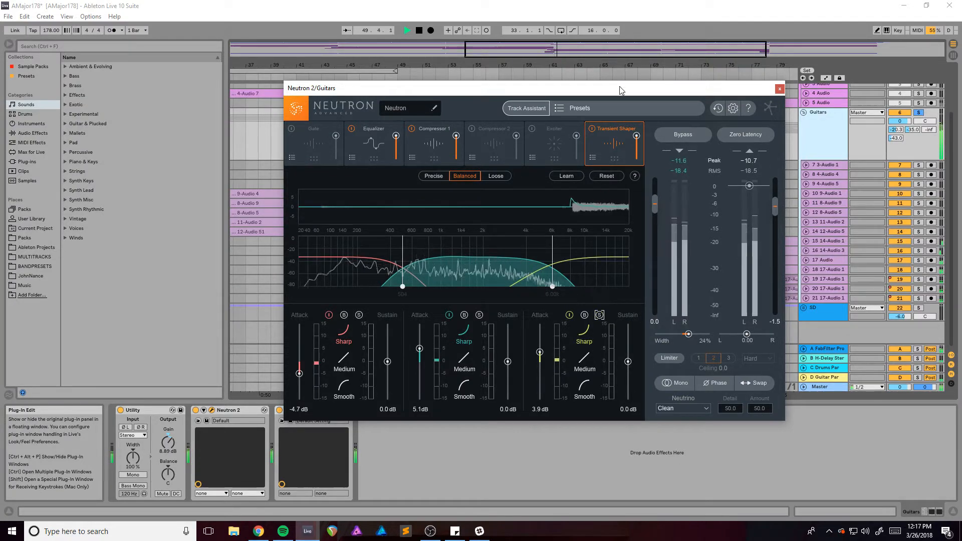
left_click(780, 89)
key("space")
- Examine the low cut in FabFilter Pro-Q 2 on the Guitars group, recheck Neutron's equalizer, and close both plug-ins
left_click(295, 410)
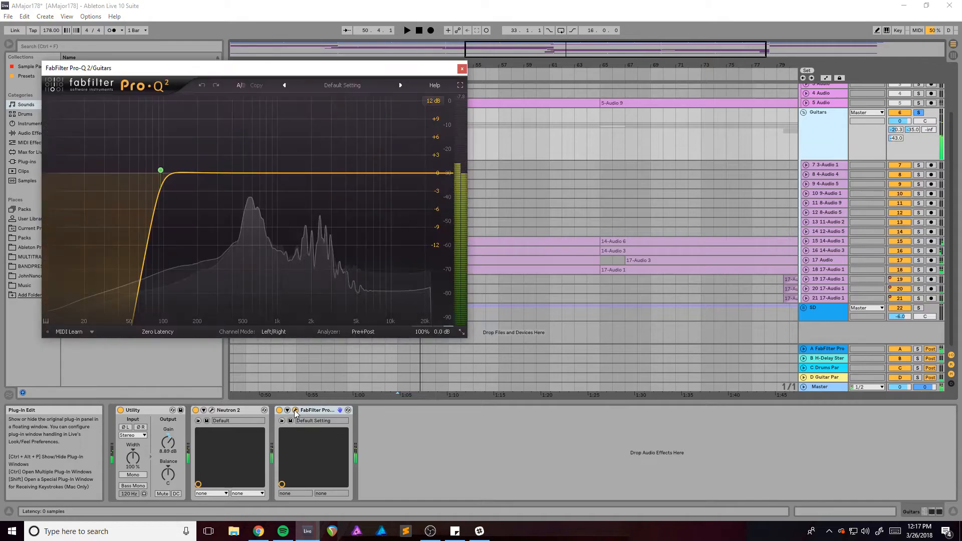
left_click_drag(226, 68, 437, 76)
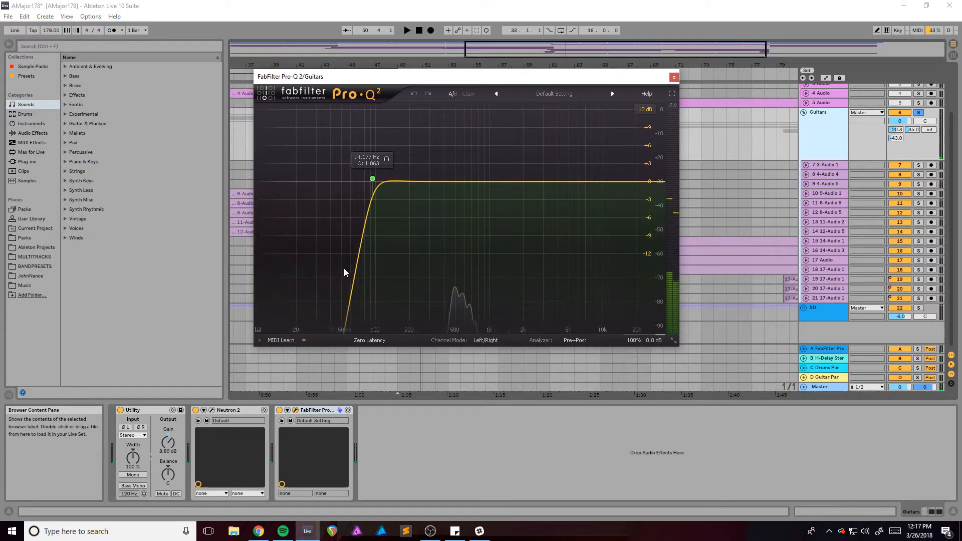
left_click(212, 411)
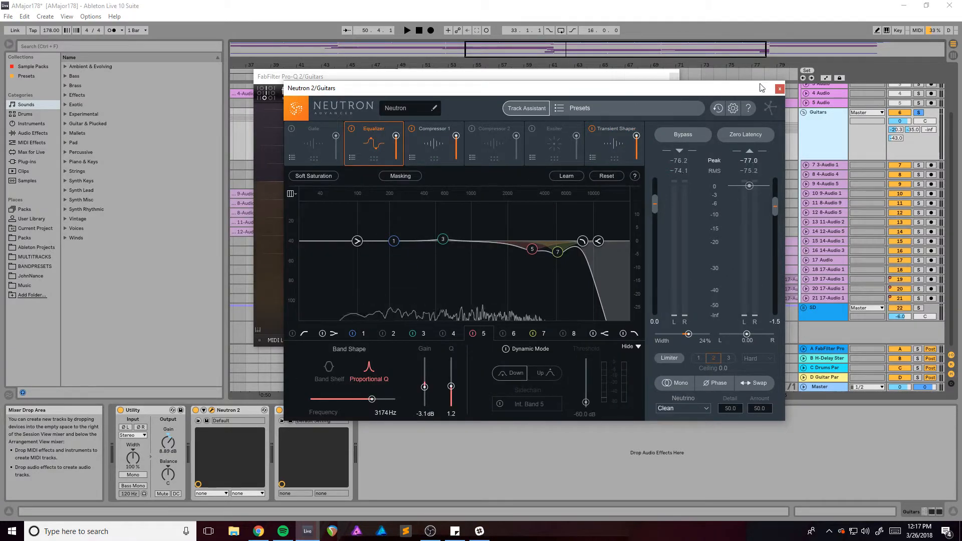
left_click(780, 88)
left_click(674, 77)
- Play the processed guitars from bar 49 and save the project
key("space")
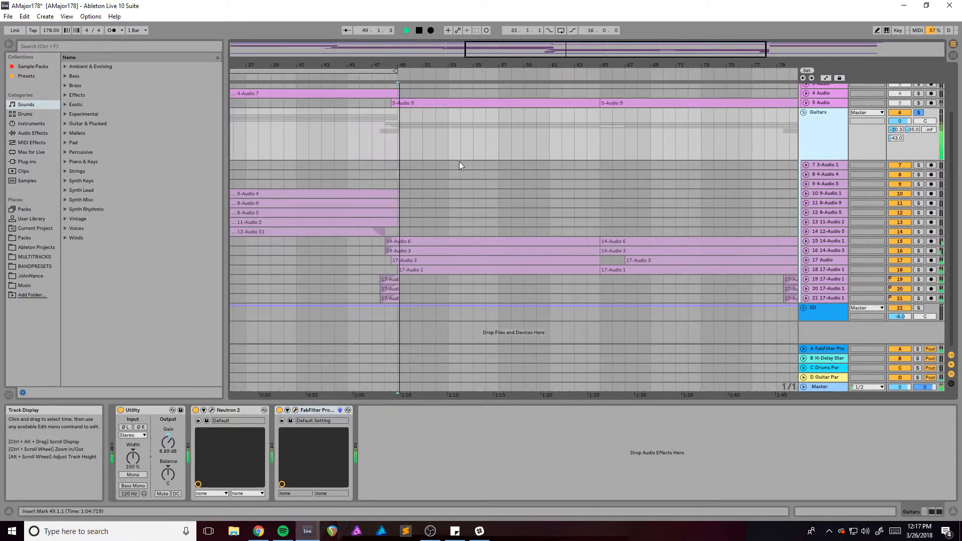
key("ctrl+s")
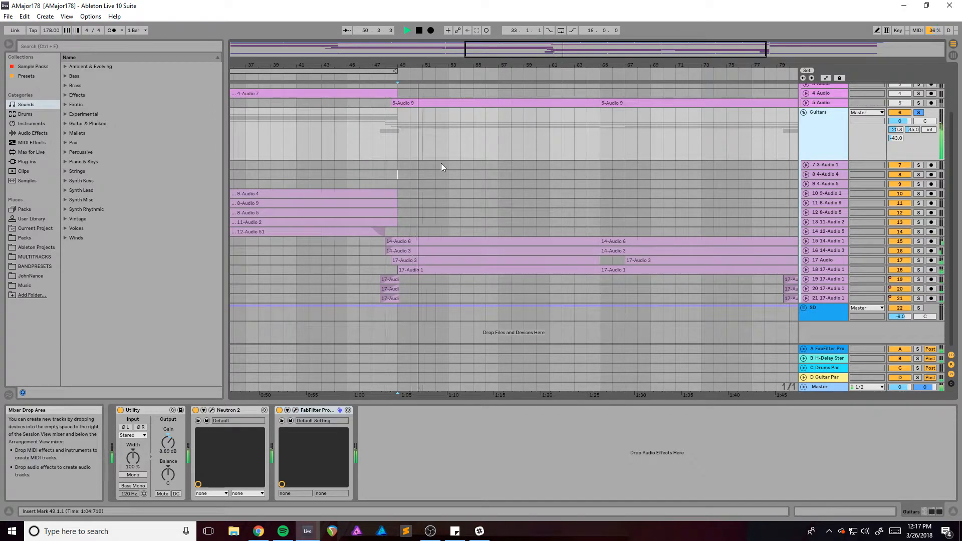
key("space")
- Unfold the SD drum group, solo it, and play it from bar 49
left_click(819, 306)
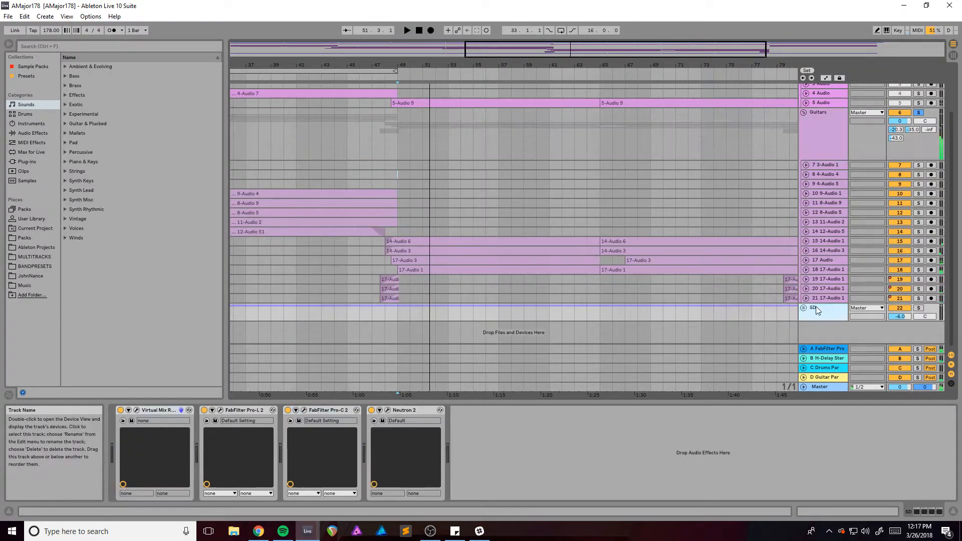
left_click(803, 307)
scroll(565, 296, "down", 3)
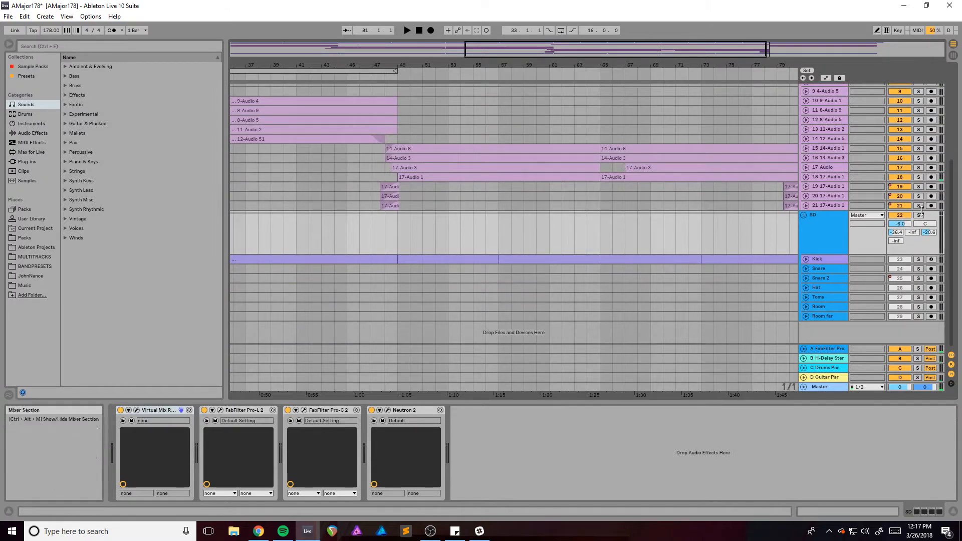
left_click(919, 215)
left_click(401, 223)
key("space")
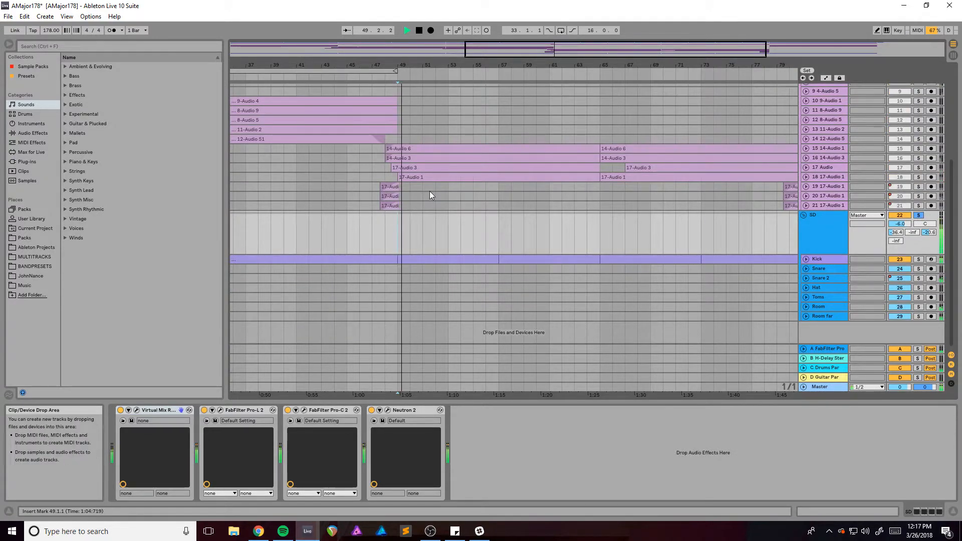
left_click_drag(506, 65, 460, 76)
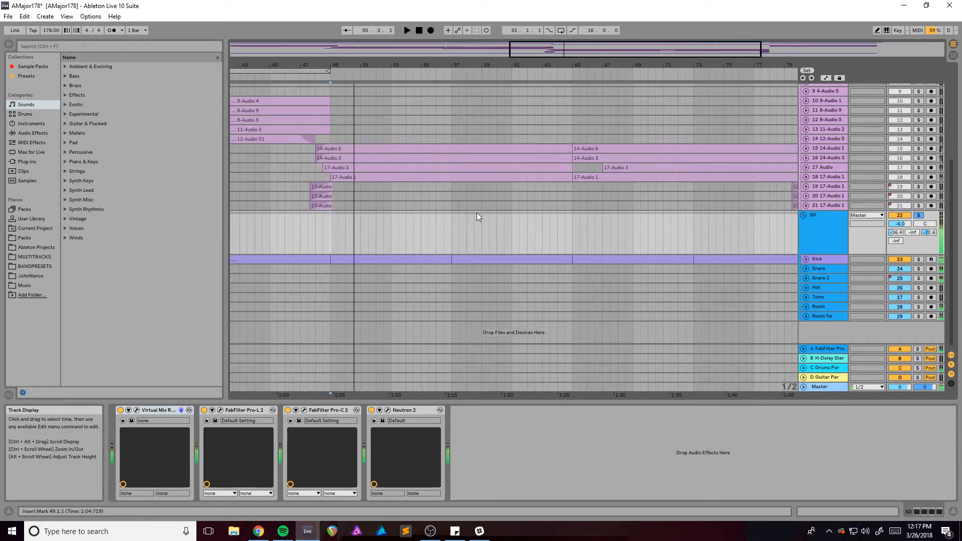
- Unfold the Kick track and examine the drum kit in its Superior Drummer instrument
left_click(806, 259)
scroll(667, 253, "down", 3)
left_click(817, 230)
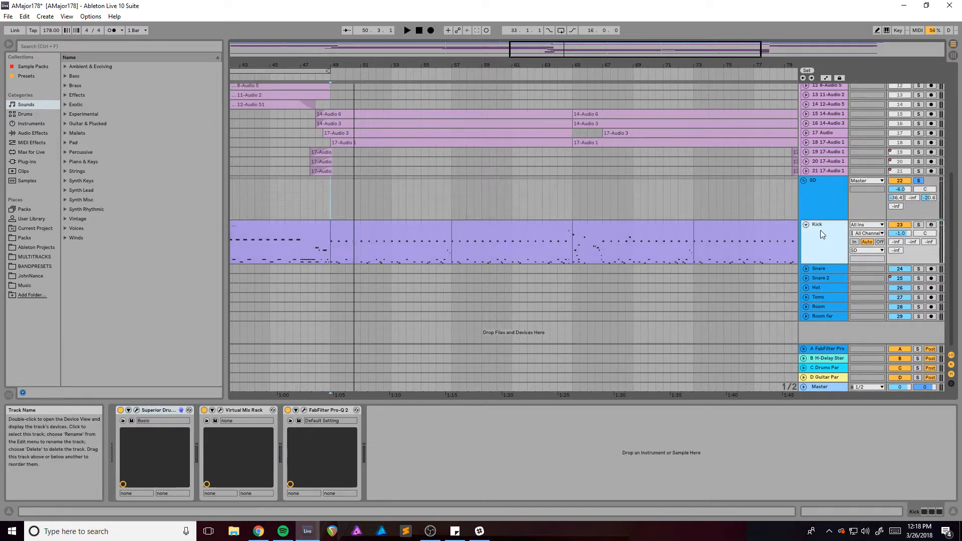
left_click(137, 411)
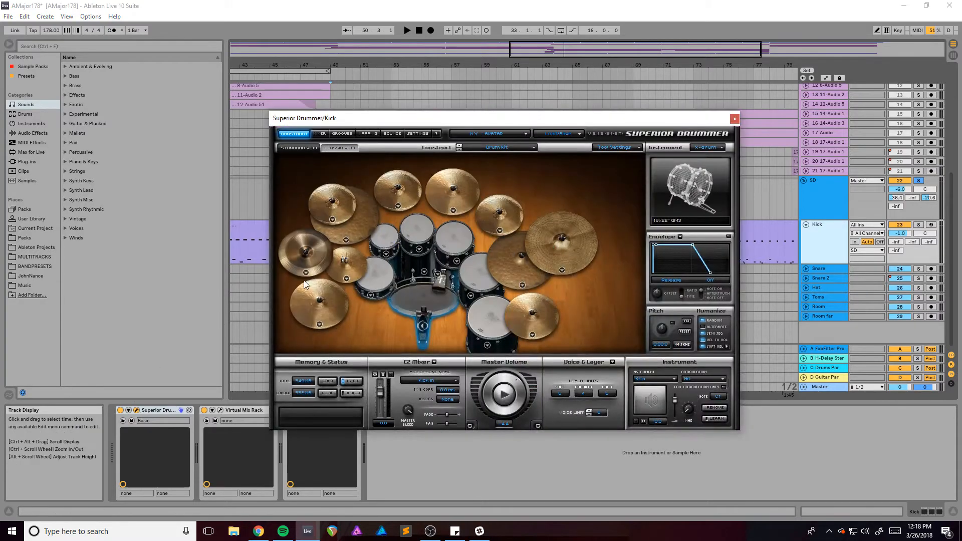
left_click_drag(393, 118, 554, 101)
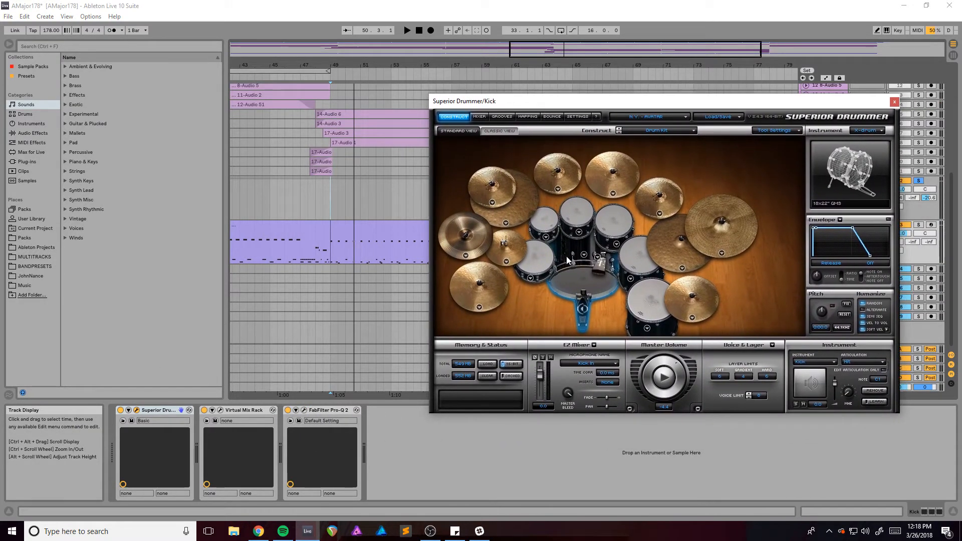
left_click(578, 275)
left_click(896, 101)
- Examine the drum MIDI notes on the Kick track more closely and fold the track
left_click_drag(560, 49, 610, 75)
left_click(802, 237)
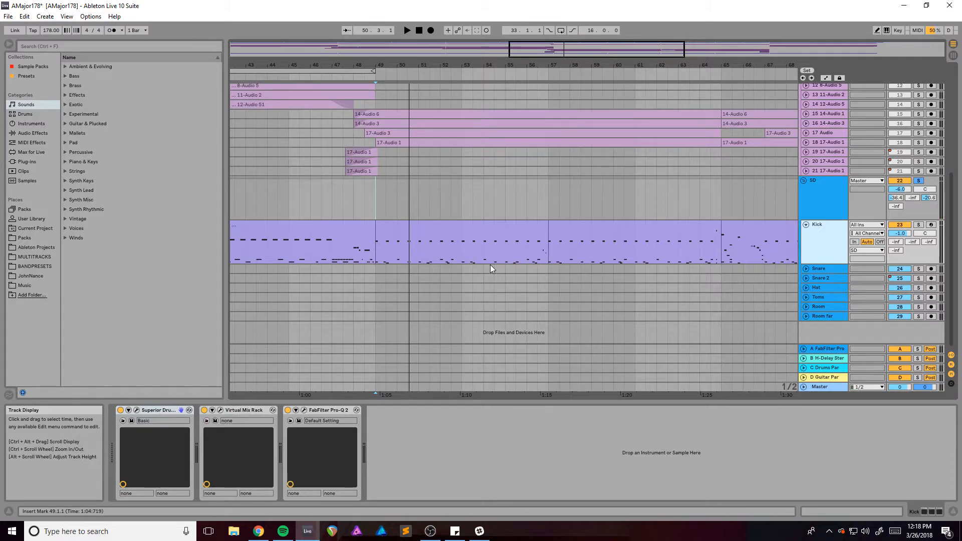
left_click(805, 224)
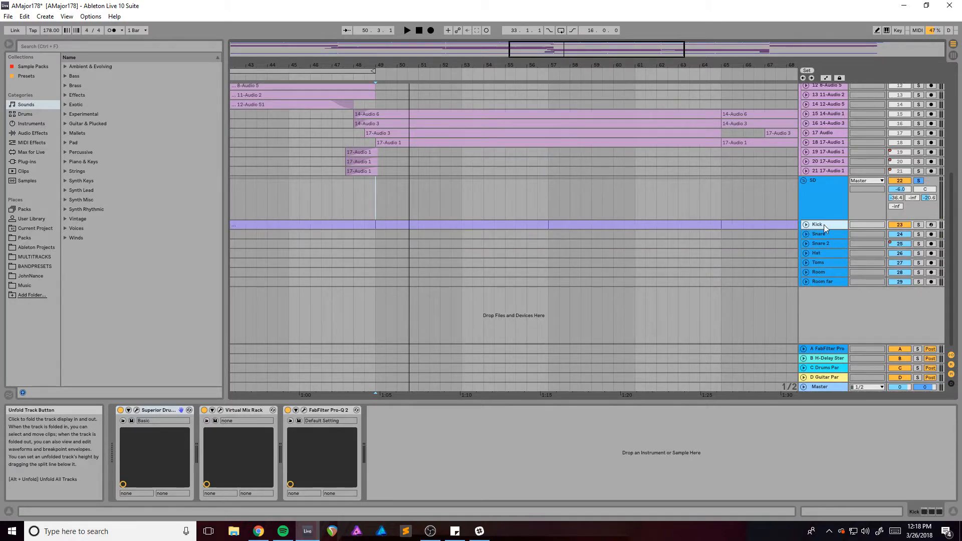
- Review the device chains of the Snare, Snare 2, Hat, Toms, Room and Room far tracks in turn
left_click(825, 236)
left_click(826, 245)
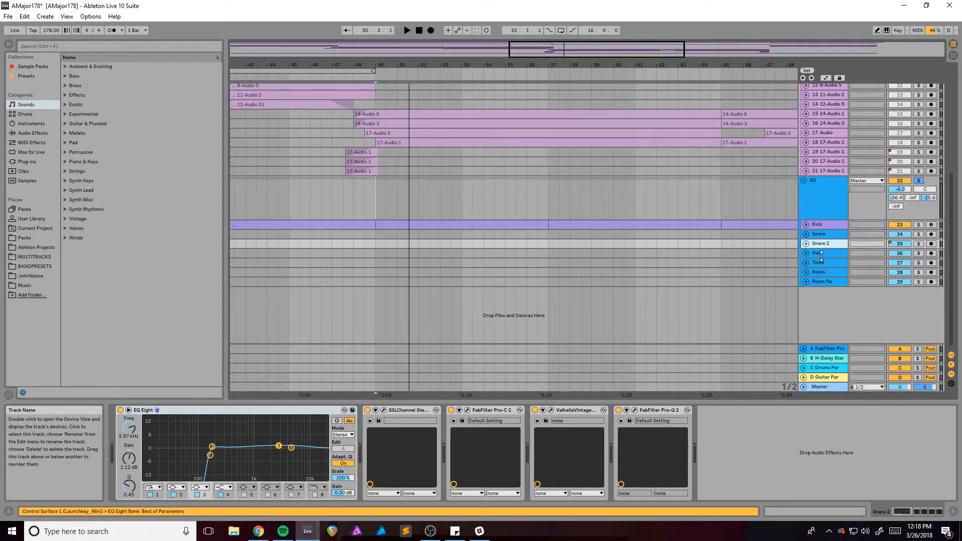
left_click(821, 254)
left_click(821, 264)
left_click(822, 271)
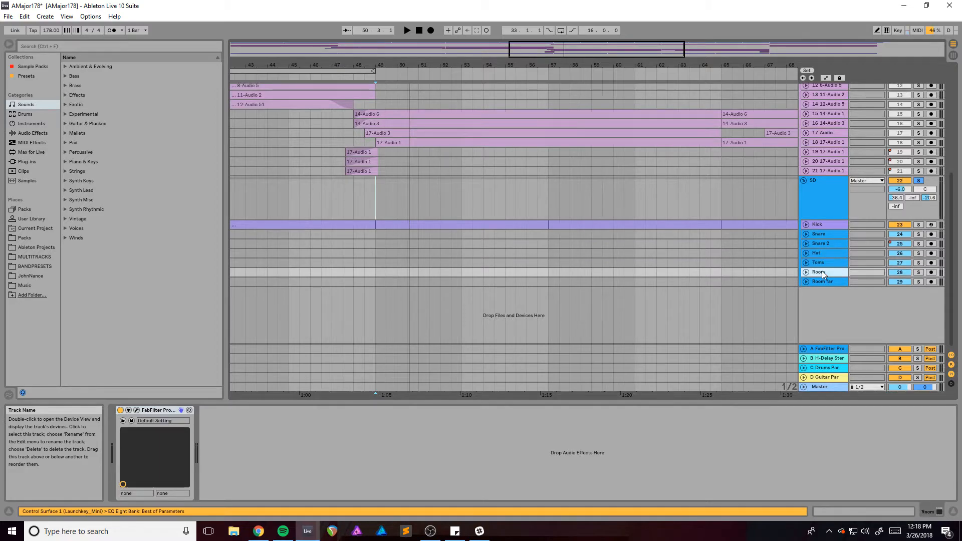
left_click(826, 282)
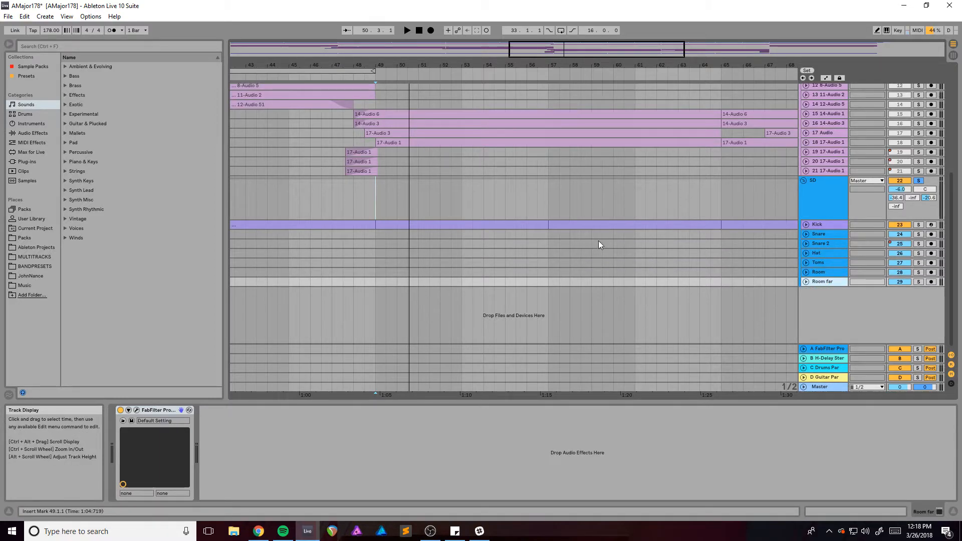
- Unfold and solo the Kick track within the SD group, and listen to it from bar 49
left_click(820, 223)
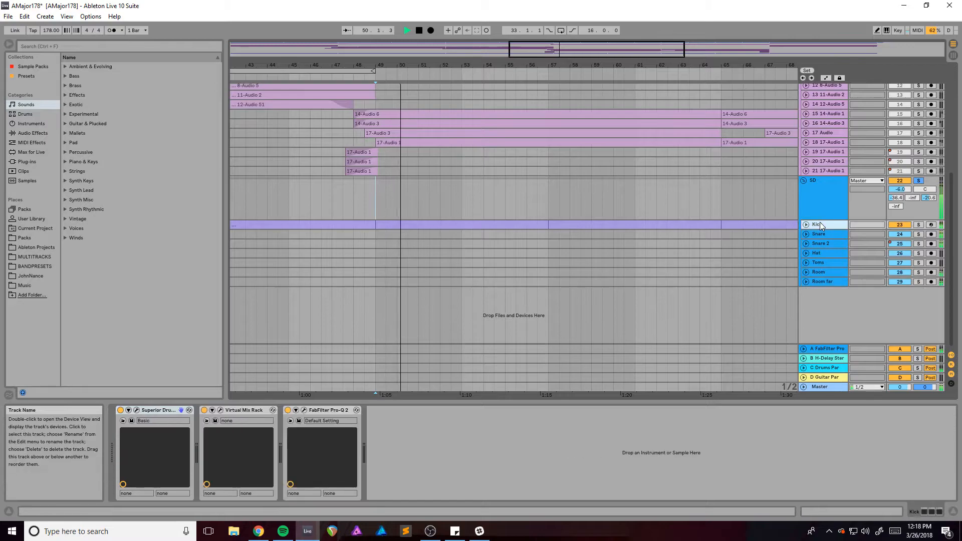
left_click(806, 224)
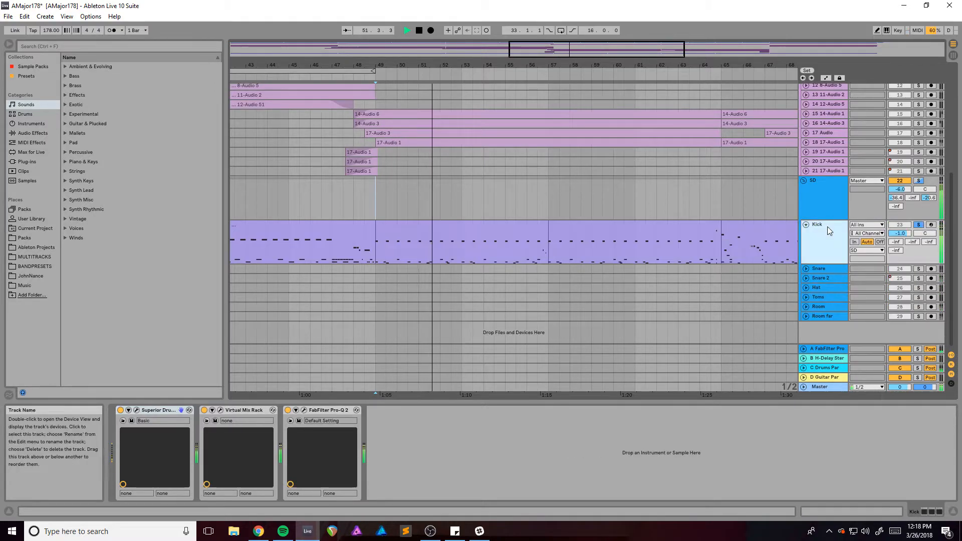
key("space")
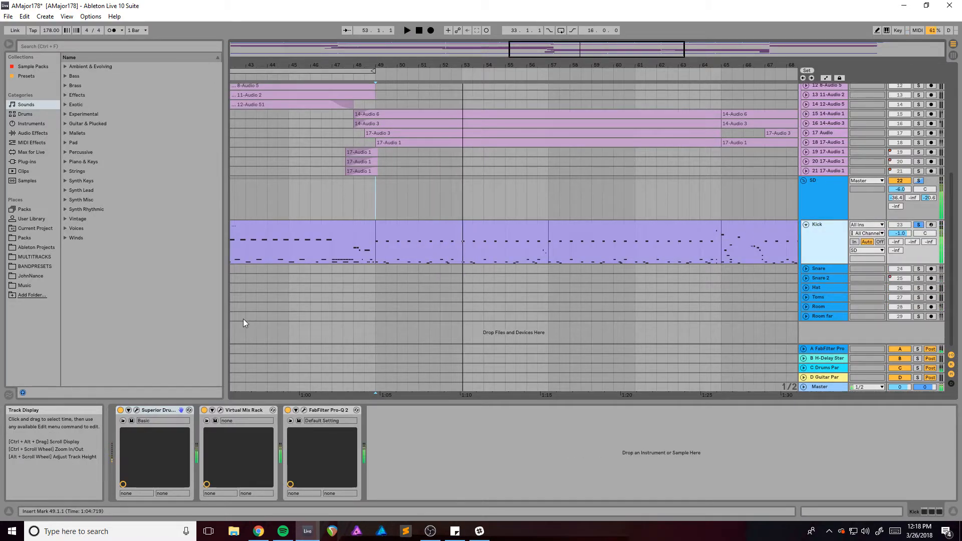
- Open the Kick track's Virtual Mix Rack and listen to the kick with the rack and FabFilter Pro-Q 2 bypassed in turn
left_click(220, 409)
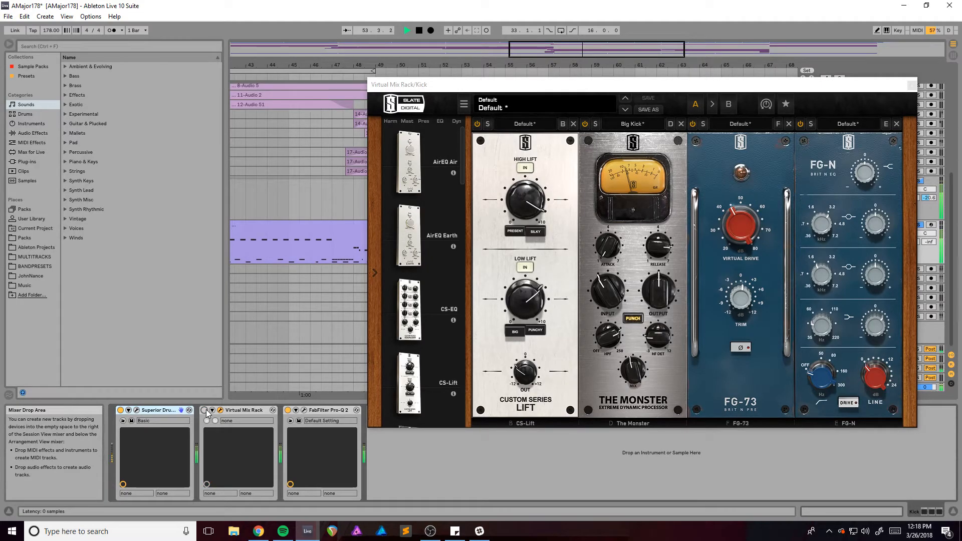
left_click(288, 410)
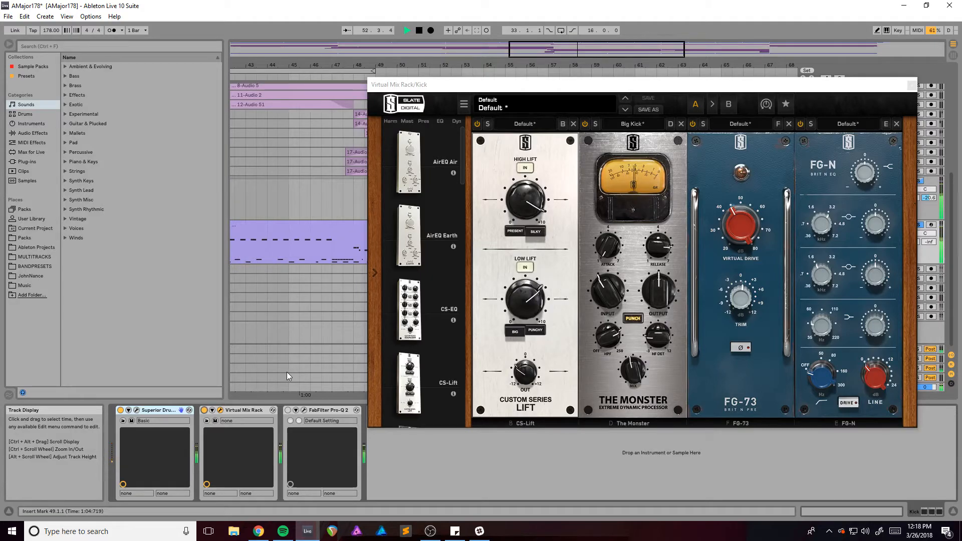
key("space")
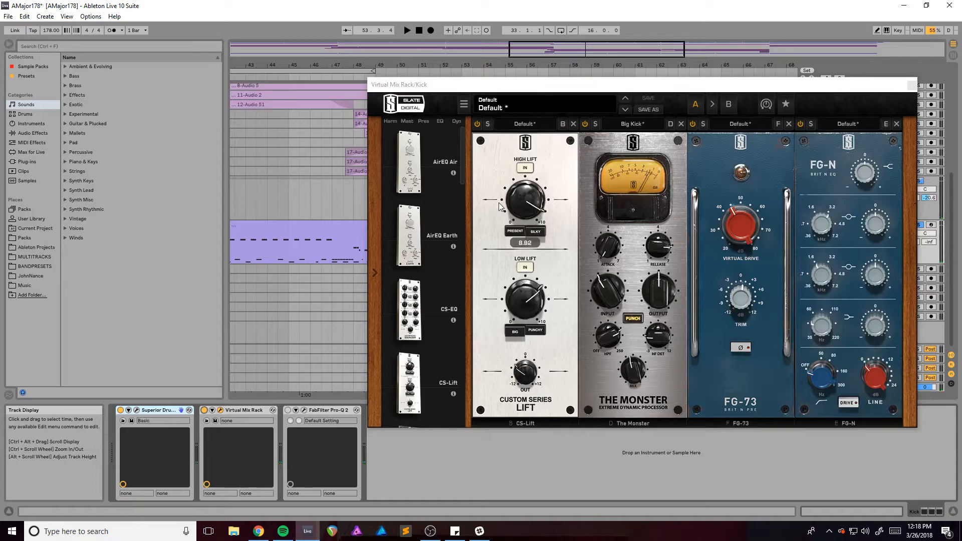
left_click_drag(496, 84, 384, 93)
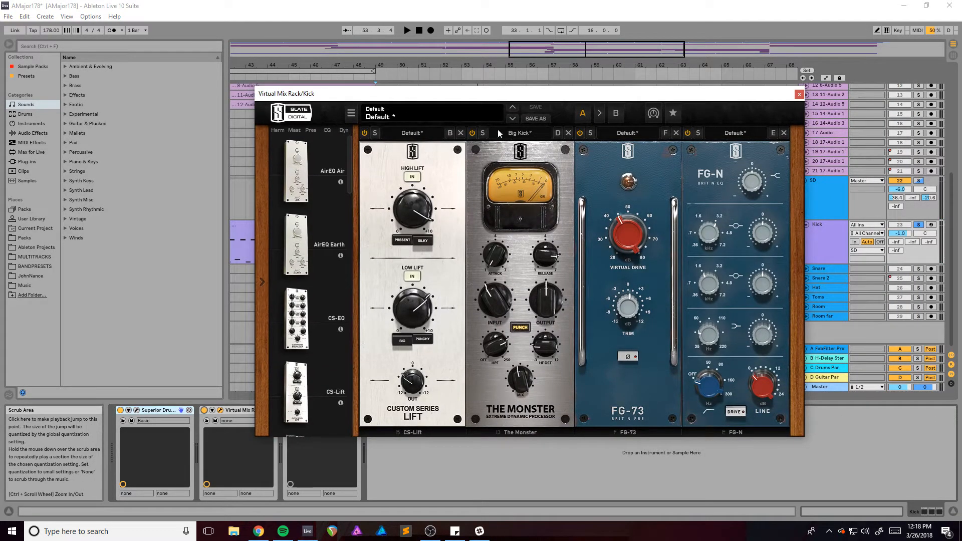
left_click_drag(441, 100, 477, 70)
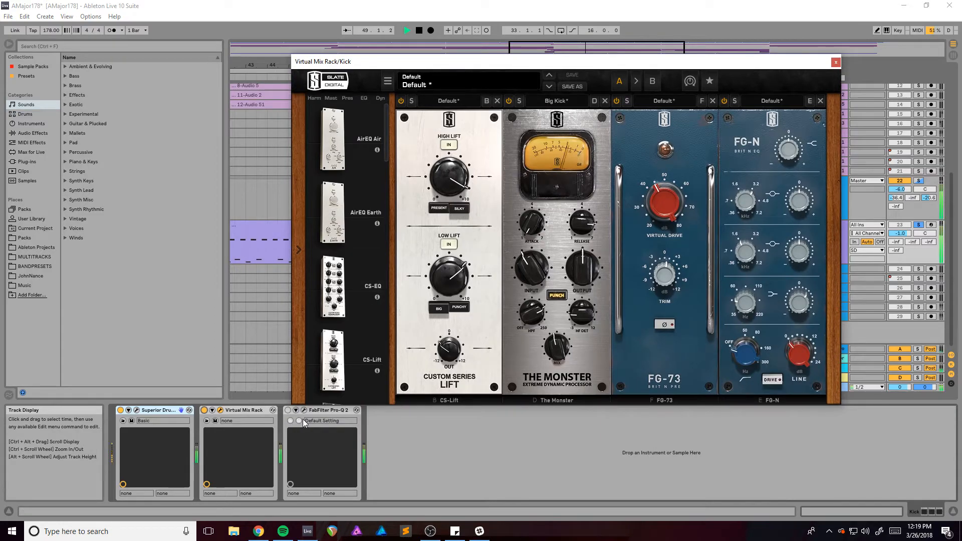
- Re-enable FabFilter Pro-Q 2 on the Kick track, examine its EQ curve during playback, and close both plug-in windows
left_click(288, 411)
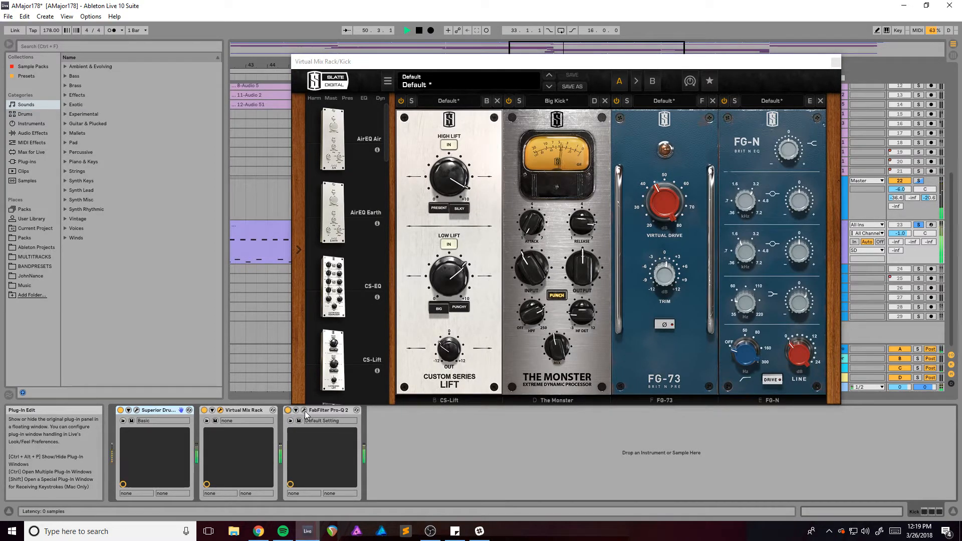
left_click(304, 411)
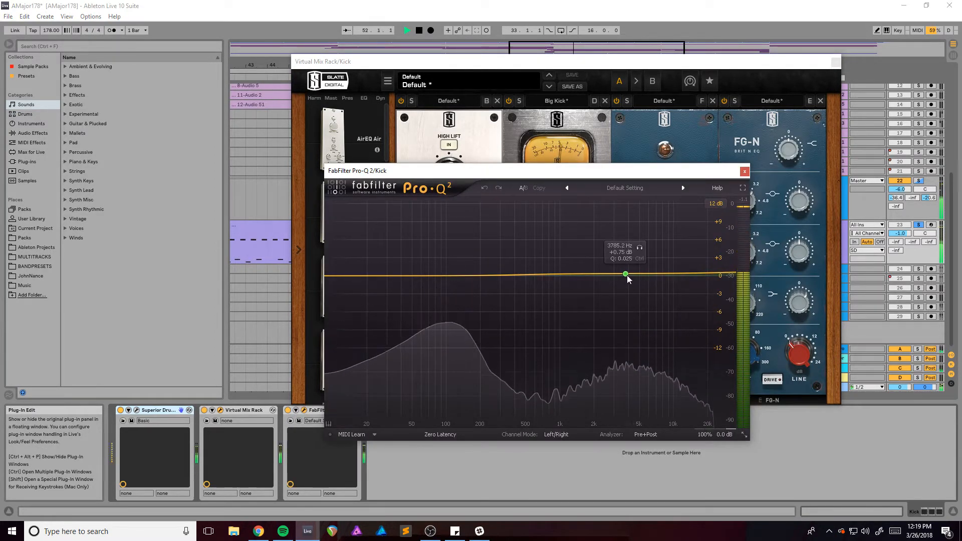
key("space")
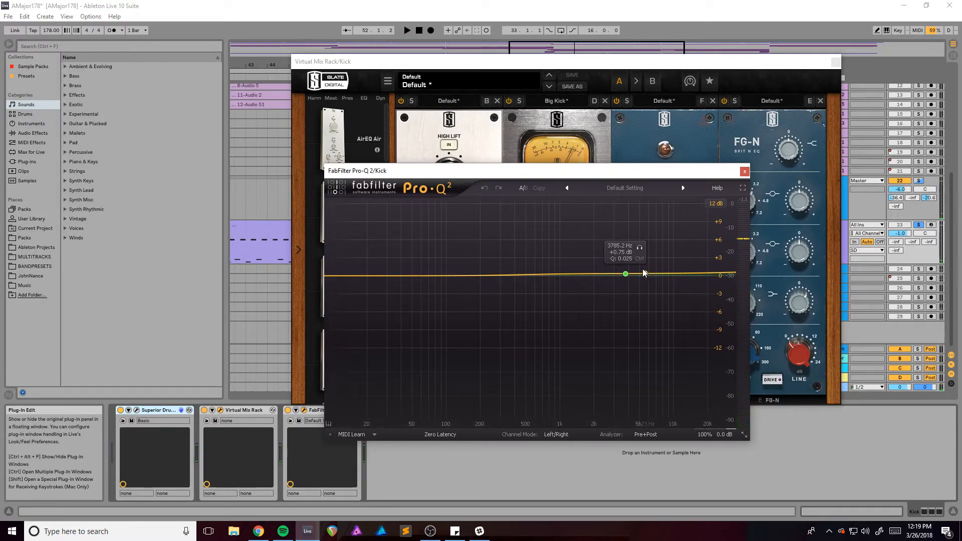
left_click(744, 172)
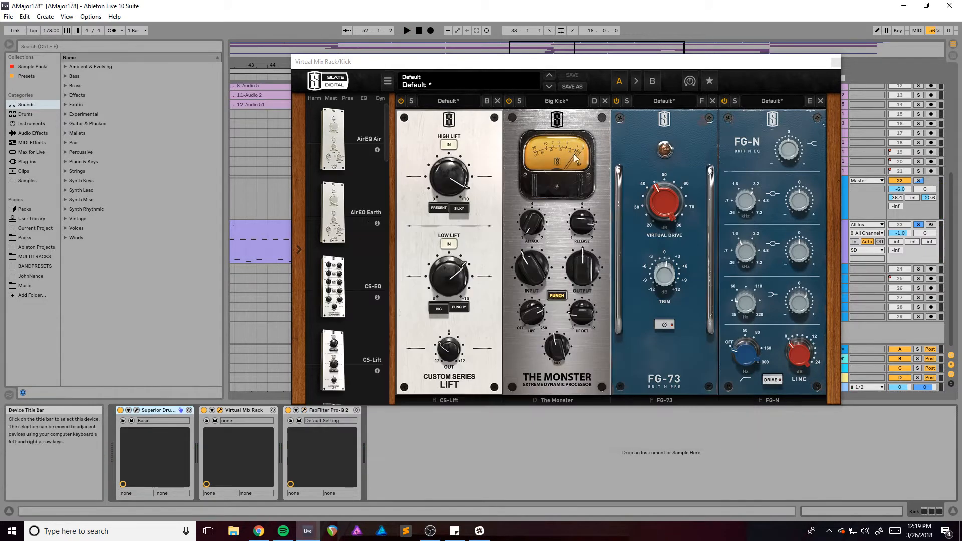
left_click(835, 63)
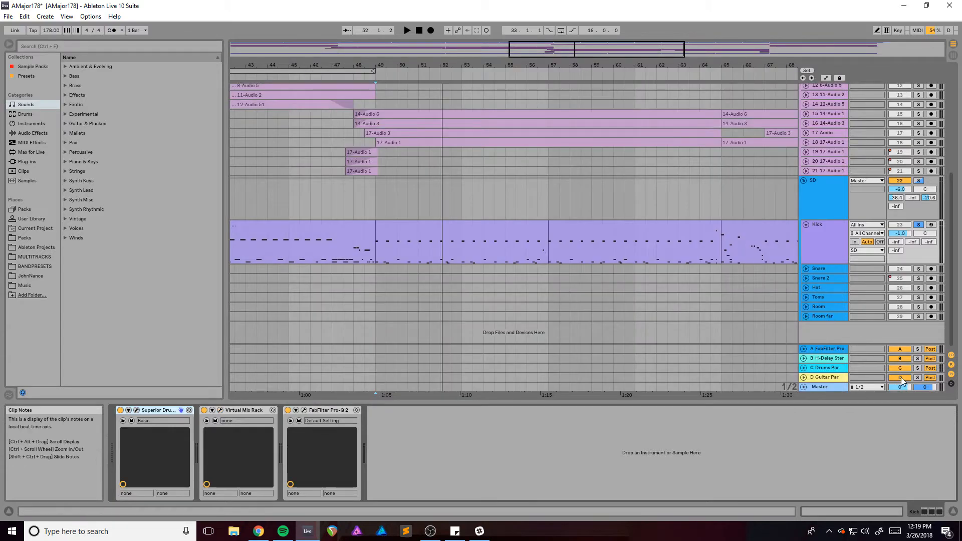
- Solo the Guitars group and listen from bar 49 with the D Guitar Par return switched on and off
scroll(738, 315, "up", 6)
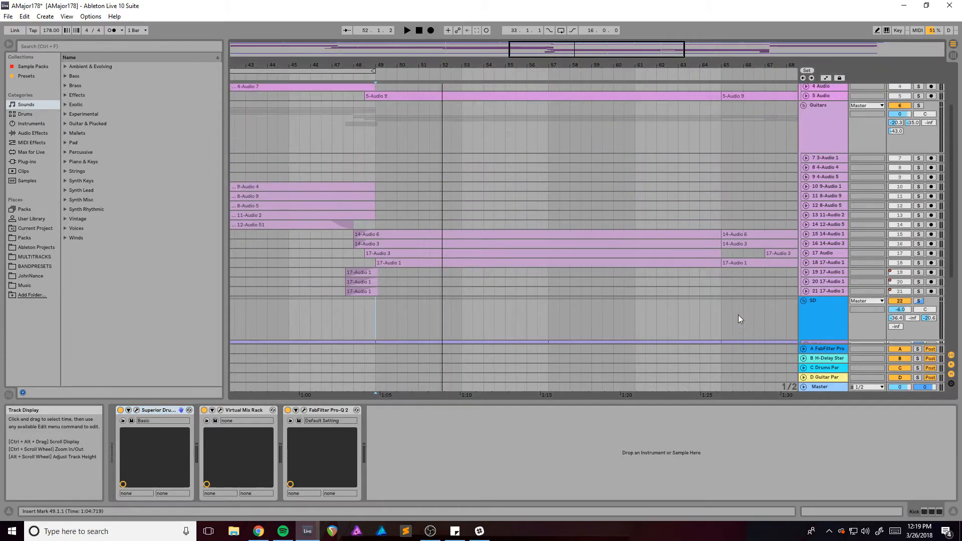
left_click(830, 186)
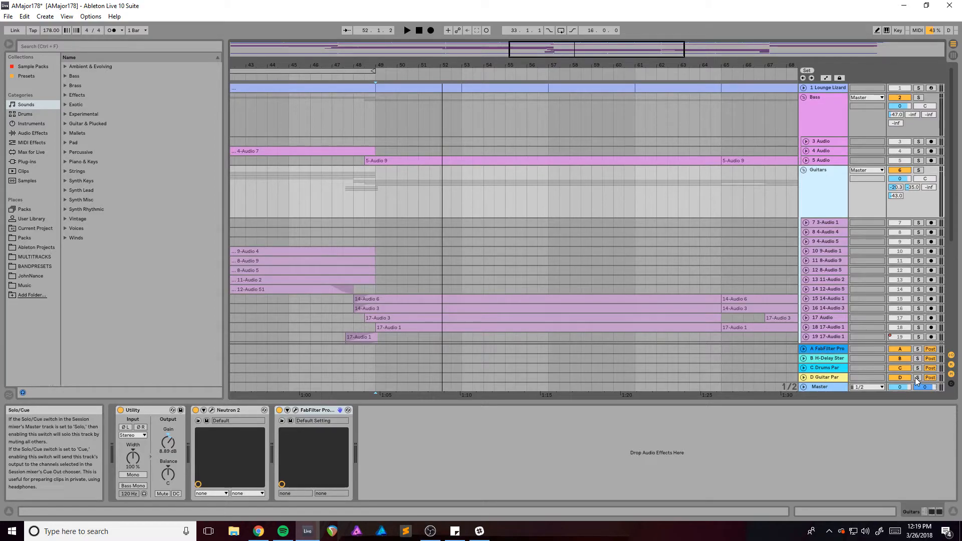
key("space")
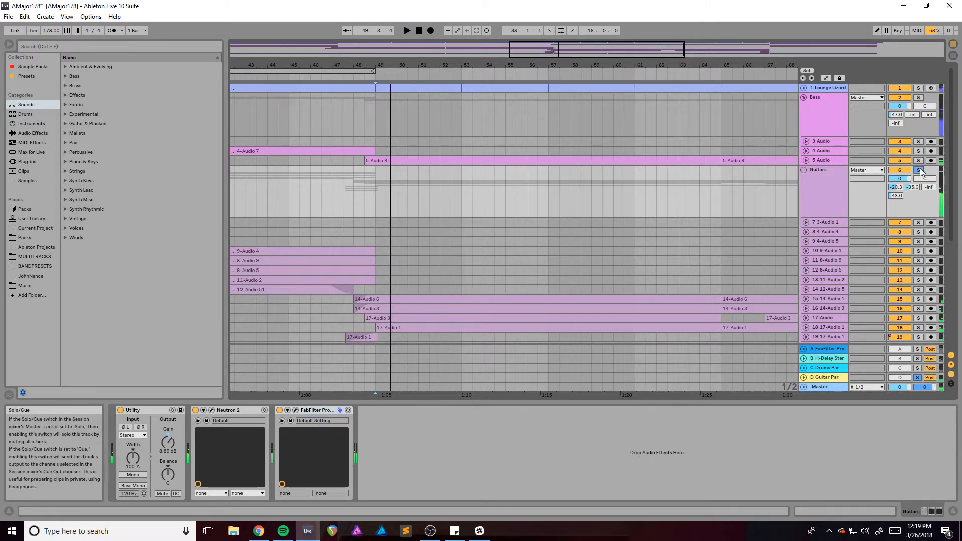
scroll(616, 252, "down", 5)
scroll(686, 275, "up", 4)
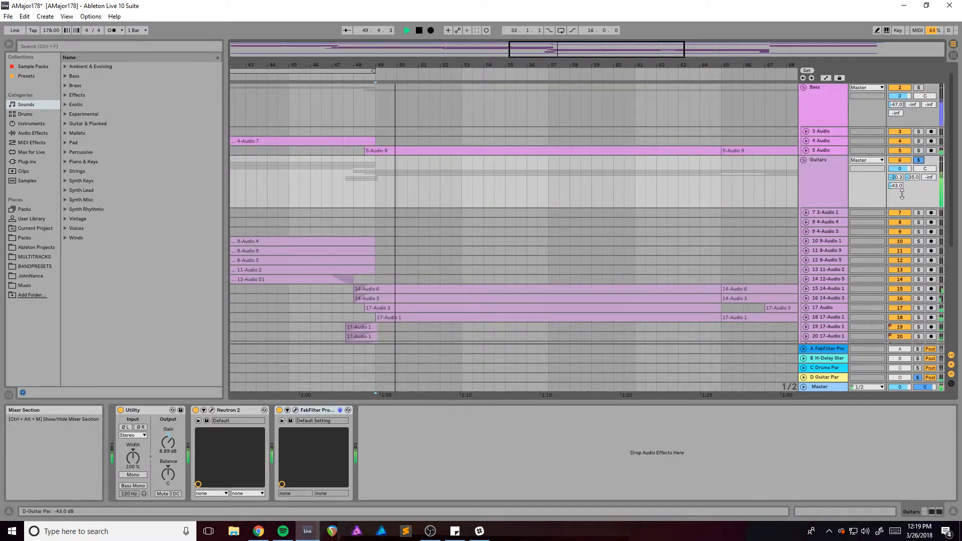
left_click(918, 160)
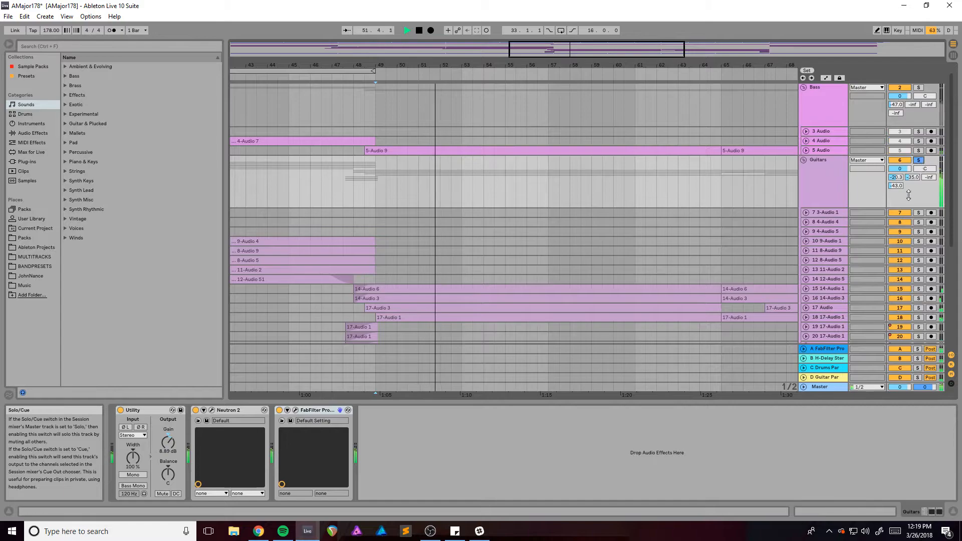
left_click(894, 377)
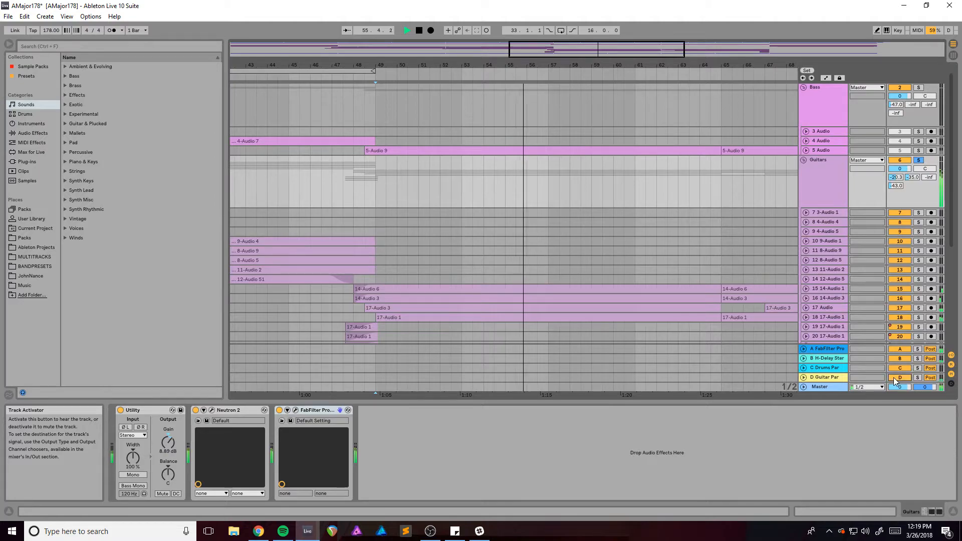
key("space")
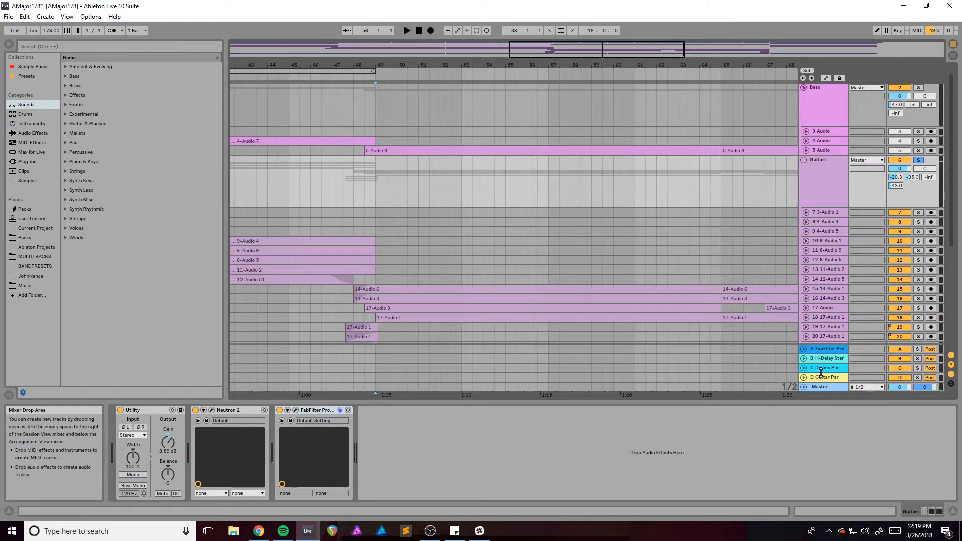
- View the Pedal distortion on the D Guitar Par return and listen to that return soloed from bar 49
left_click(822, 377)
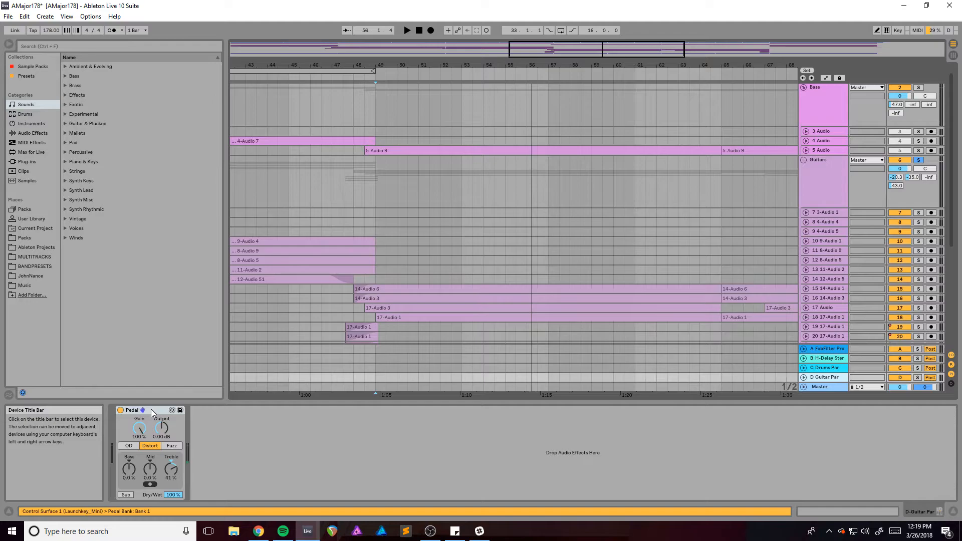
left_click(918, 378)
key("space")
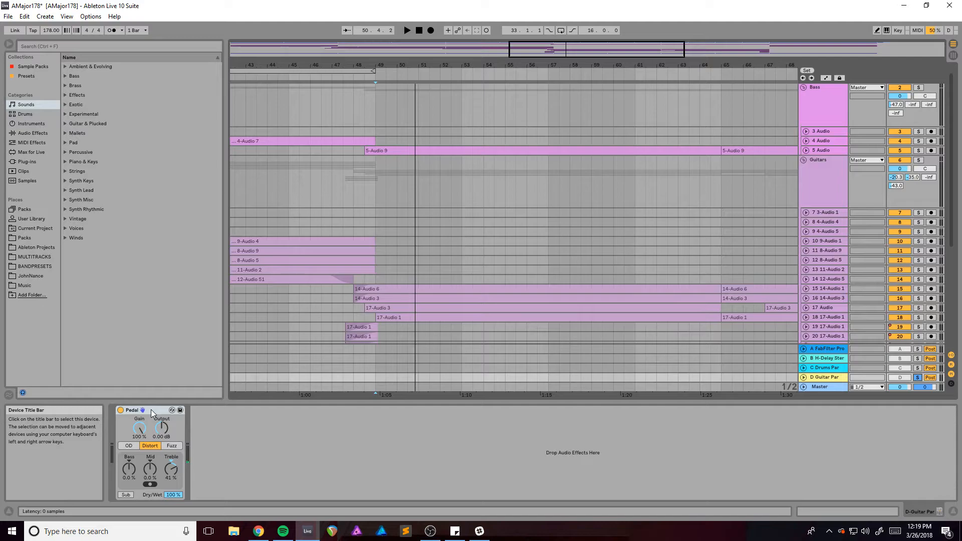
key("space")
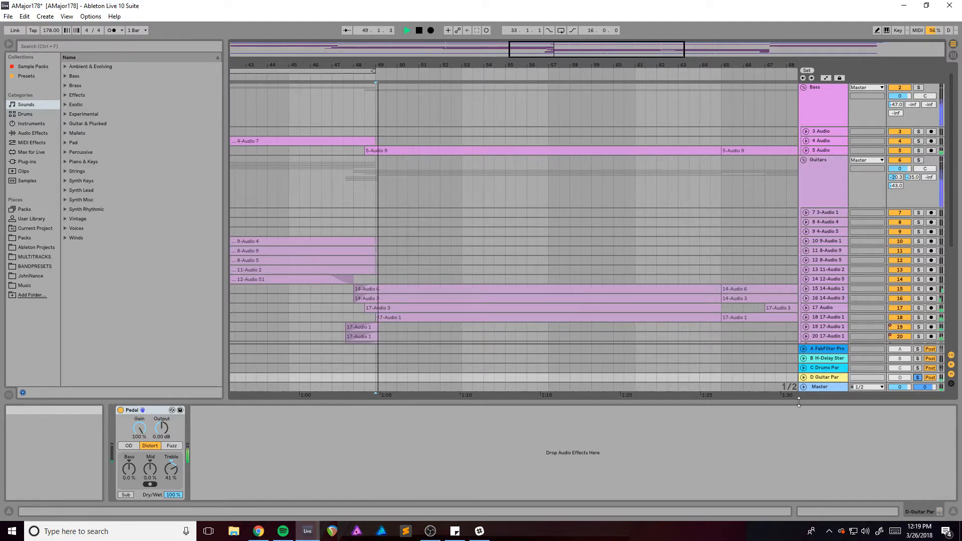
- Solo the Guitars group during playback and compare it with the D Guitar Par return soloed, unsoloed and muted
left_click(919, 160)
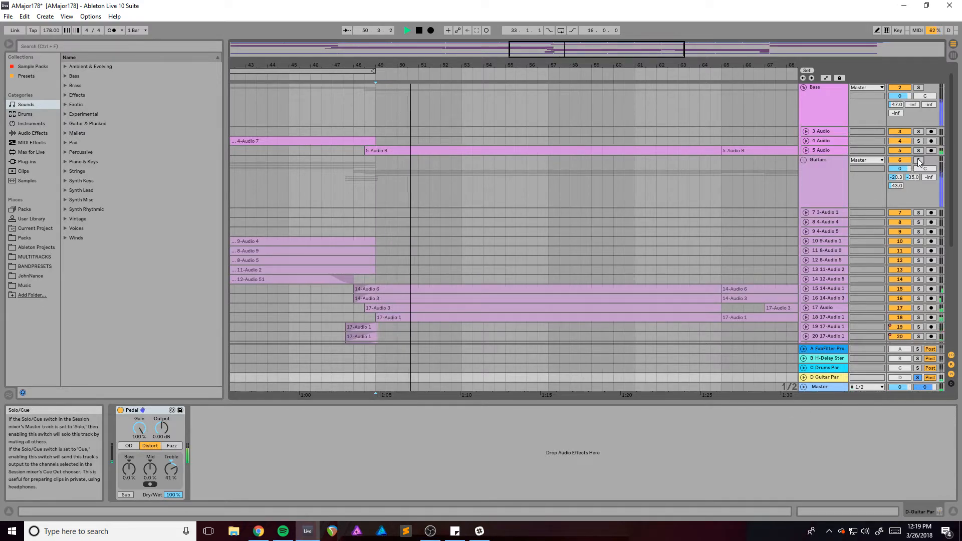
left_click(919, 377)
left_click(918, 378)
left_click(918, 377)
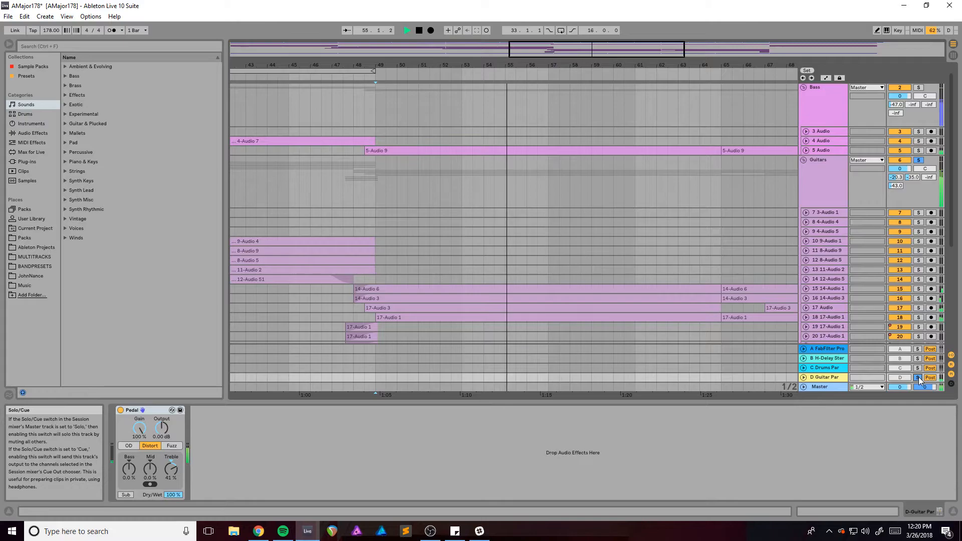
left_click(900, 377)
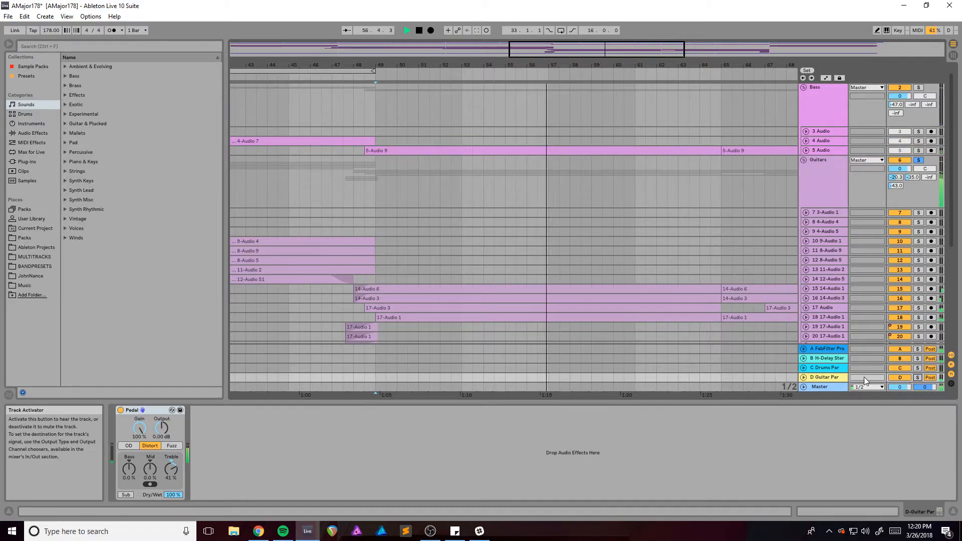
left_click(900, 377)
key("space")
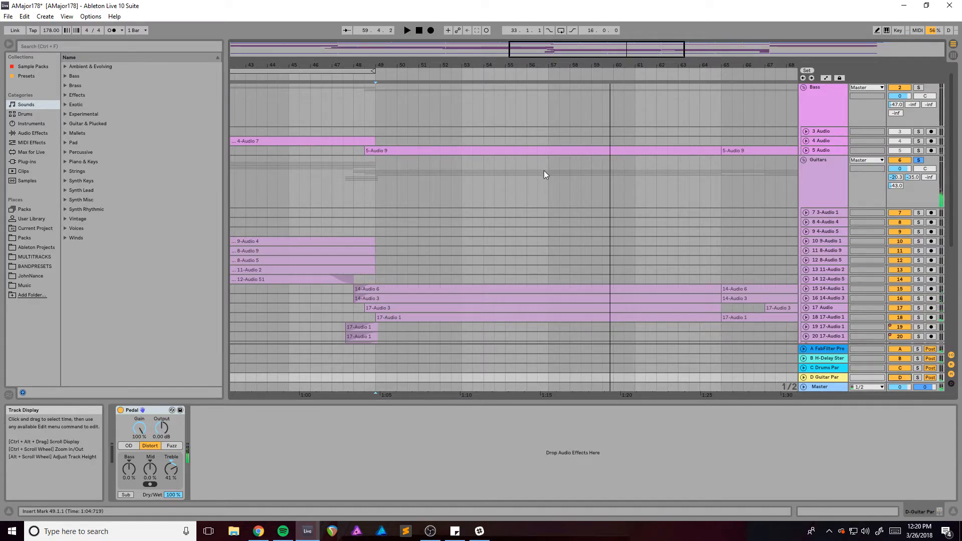
- Show the SD group's effects chain and place the playback start at bar 49
scroll(544, 170, "down", 4)
scroll(470, 239, "down", 5)
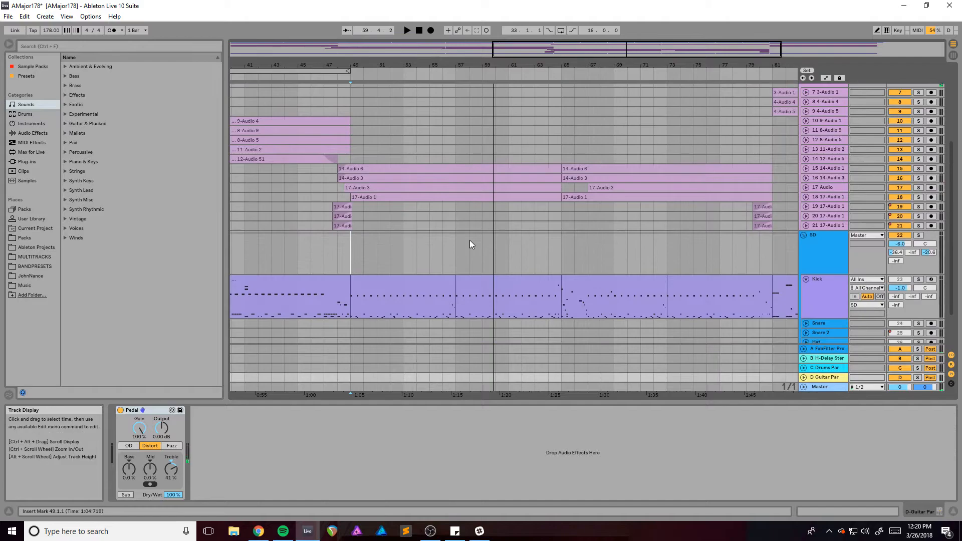
scroll(470, 245, "down", 3)
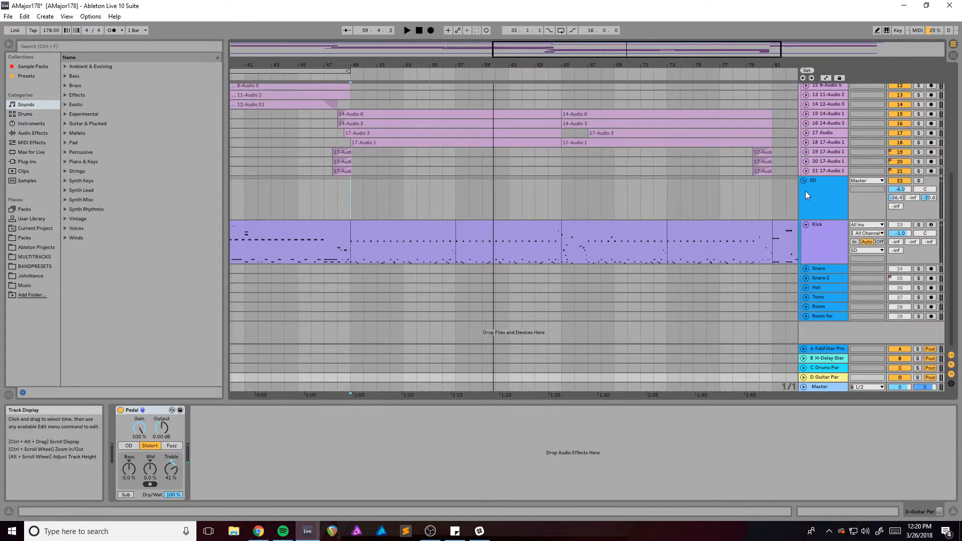
left_click(806, 193)
left_click(355, 250)
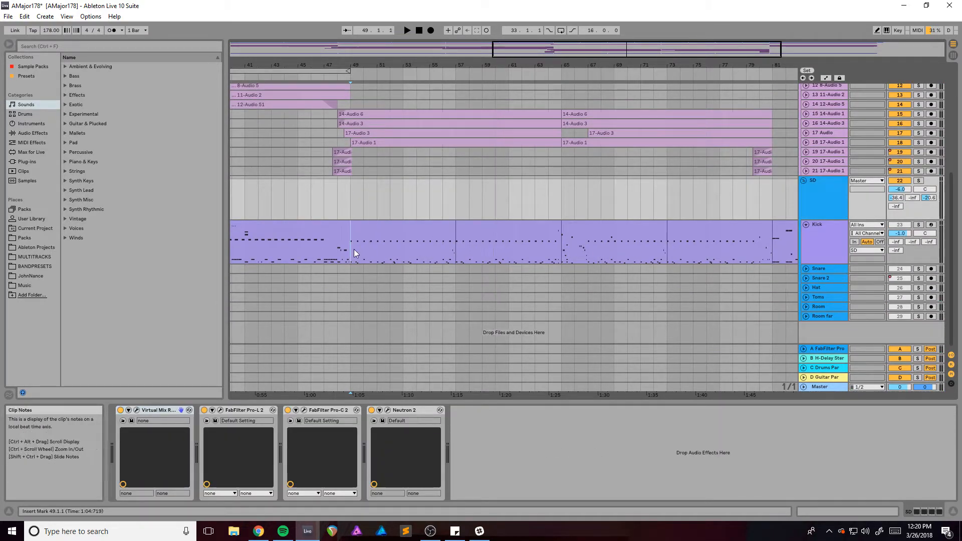
- Solo and unfold the Snare track in the SD group while playing it from bar 49
left_click(826, 269)
left_click(919, 269)
key("space")
left_click(806, 269)
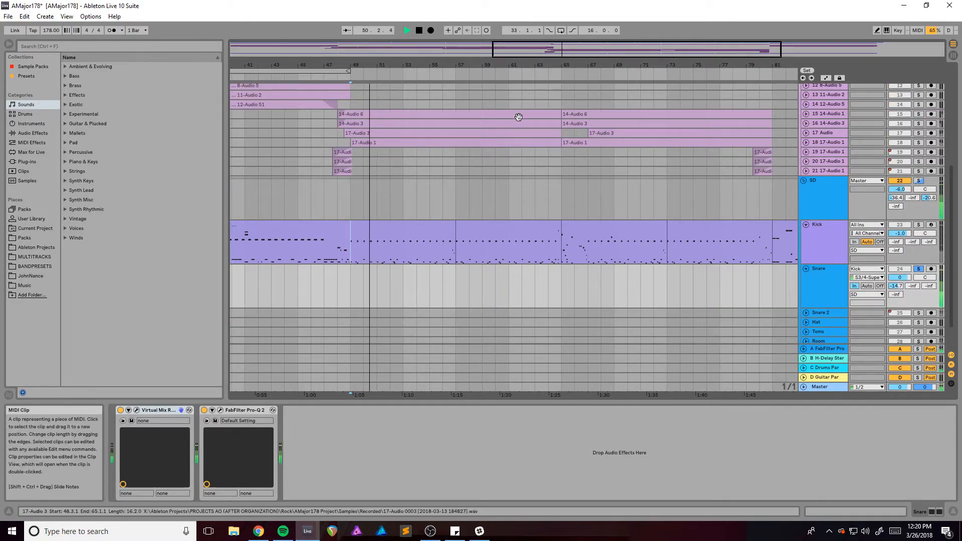
- Move the playback start to bar 50 and listen to the soloed Snare track from there
left_click_drag(547, 49, 555, 113)
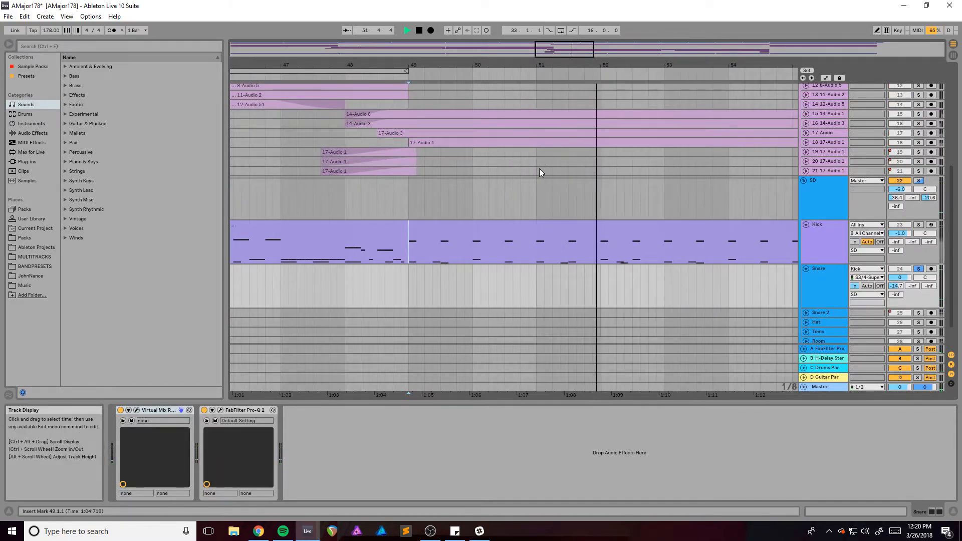
left_click(473, 258)
left_click(828, 281)
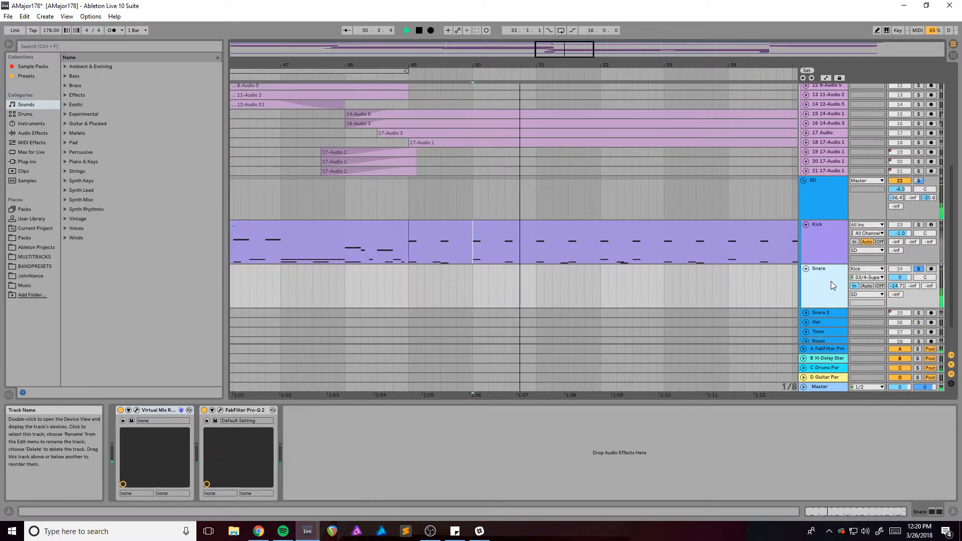
key("space")
key("space")
key("space")
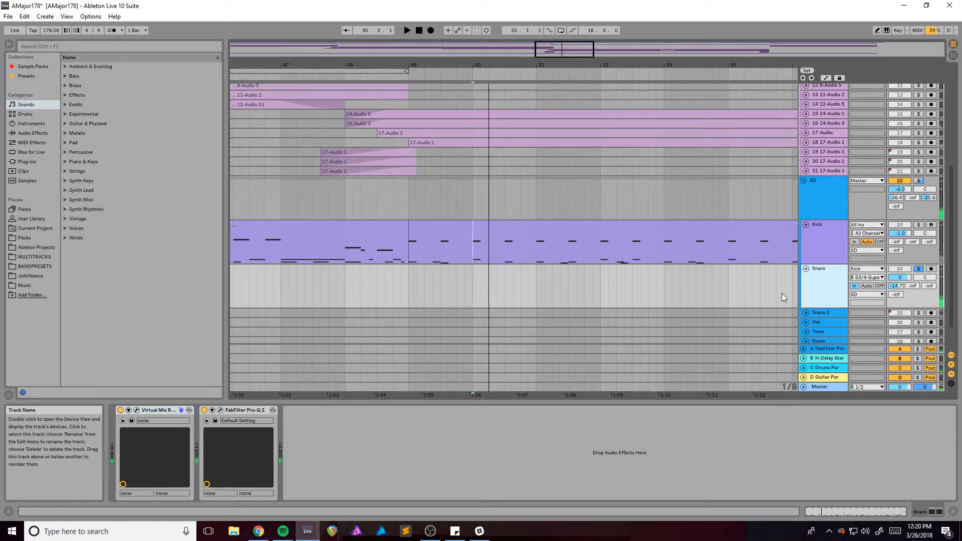
- Open the Snare track's Virtual Mix Rack and listen to the snare with The Monster module soloed
left_click(137, 410)
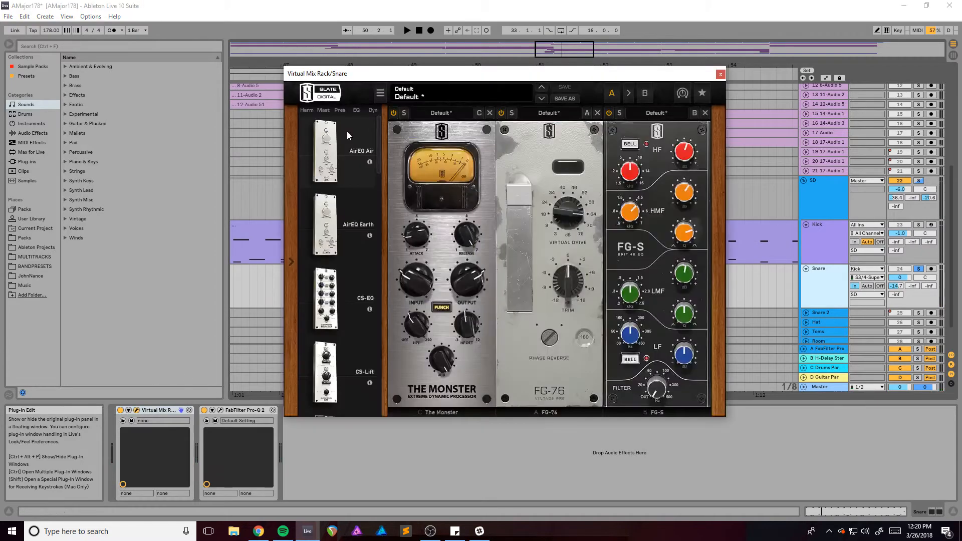
left_click_drag(451, 76, 426, 83)
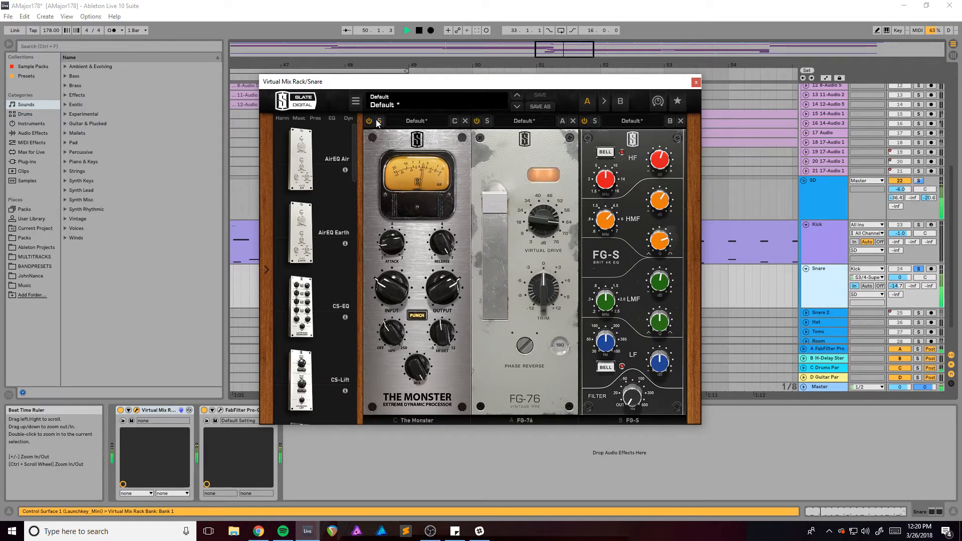
key("space")
key("space")
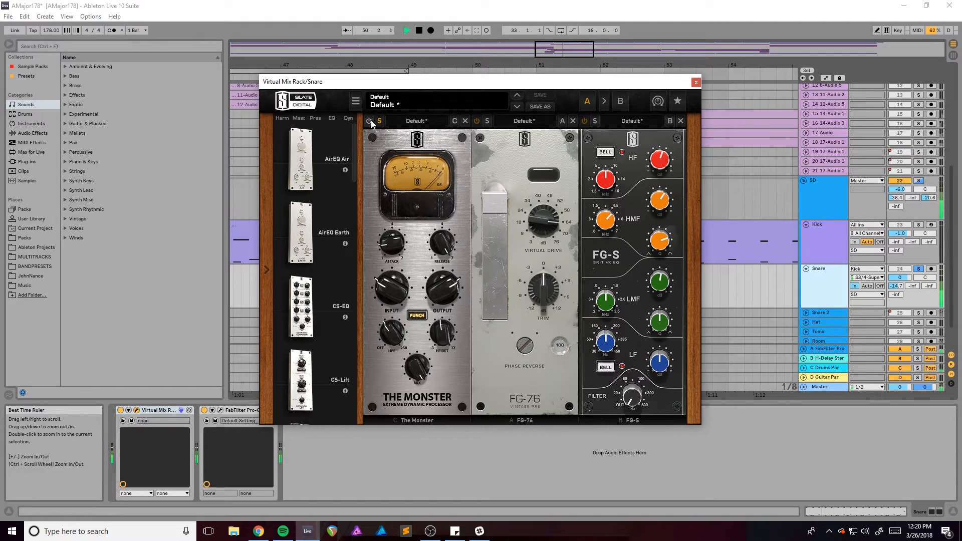
- Compare the snare from bar 50 with The Monster module bypassed and enabled
key("space")
key("space")
left_click(371, 121)
key("space")
key("space")
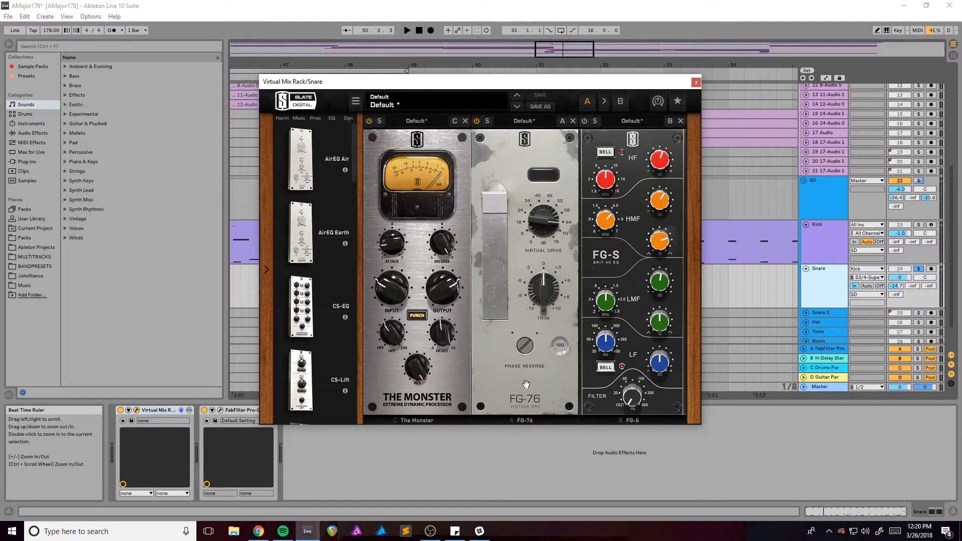
- Listen to the soloed snare from bar 50 with the Virtual Mix Rack's FG-S module enabled, moving the rack window aside
key("space")
left_click_drag(534, 374, 500, 378)
left_click_drag(484, 84, 442, 95)
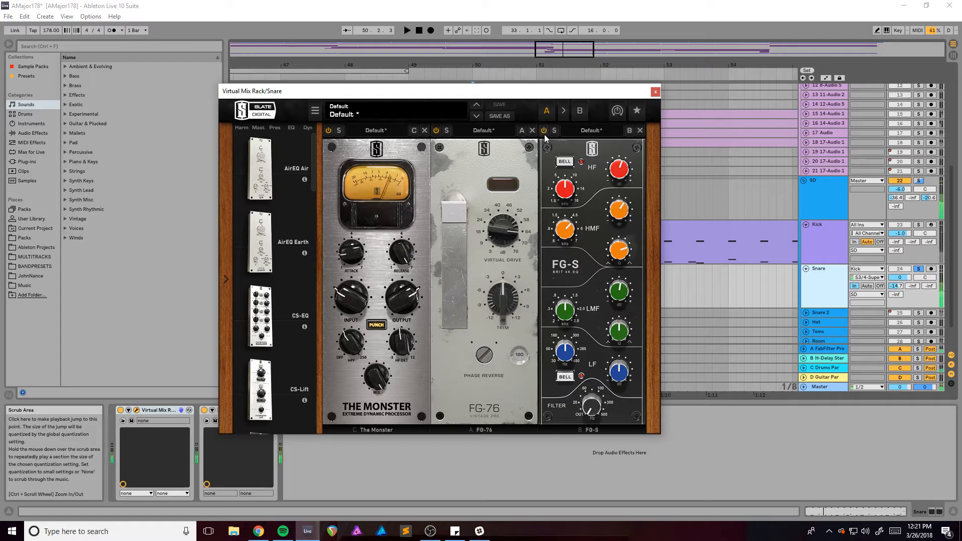
key("space")
left_click_drag(547, 96, 644, 93)
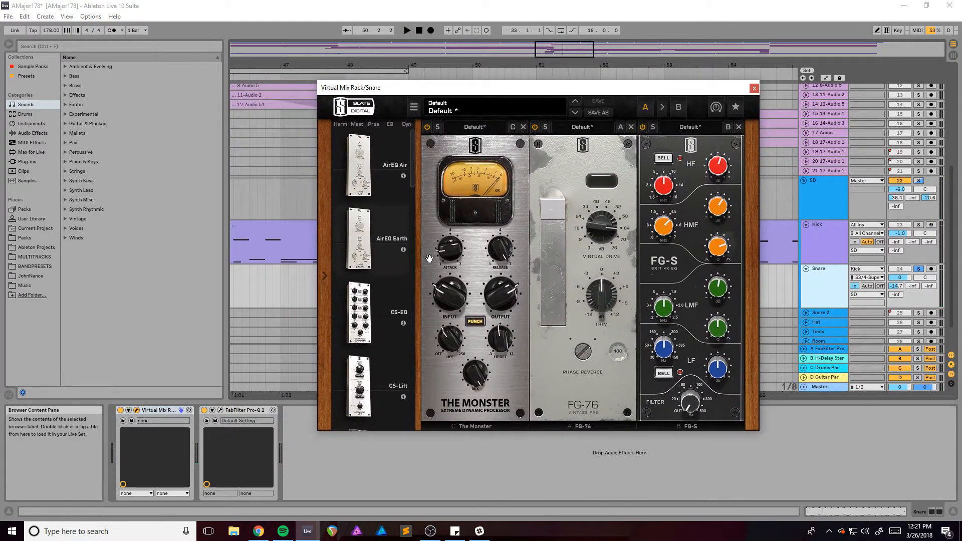
- Open the Snare track's FabFilter Pro-Q 2 and compare the snare with the EQ bypassed and enabled
left_click(221, 410)
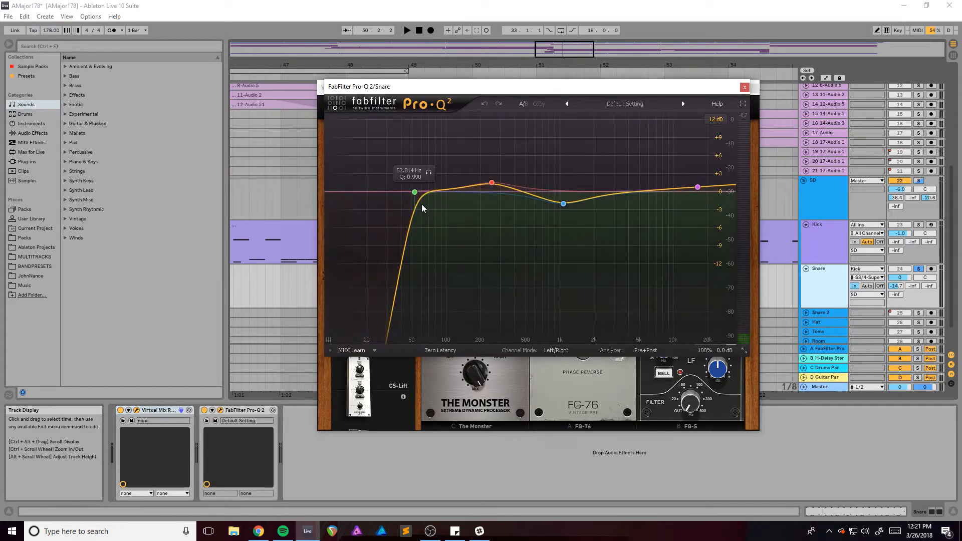
key("space")
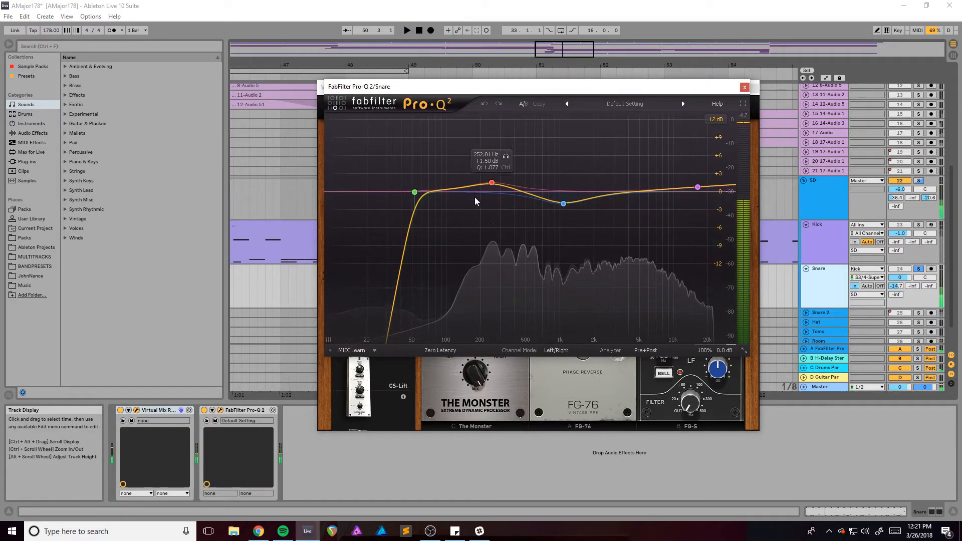
left_click(204, 411)
left_click(204, 410)
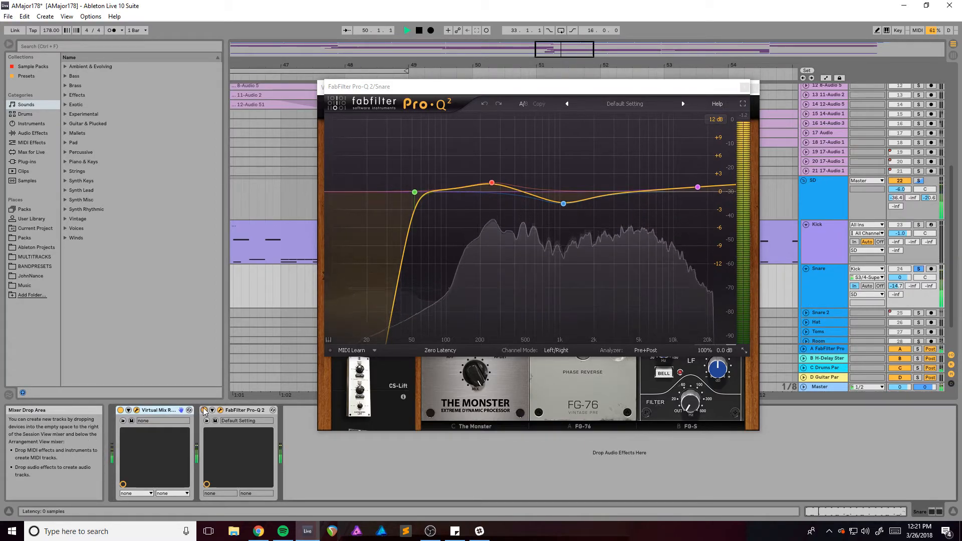
key("space")
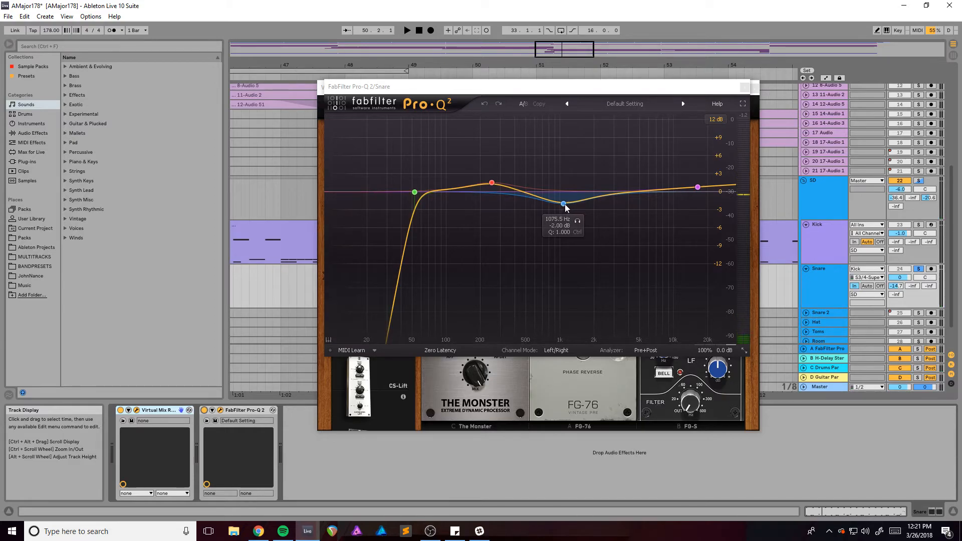
- Check the OBS recording window, return to Ableton Live and close the Snare track's Pro-Q 2 and Virtual Mix Rack windows
key("alt+Tab")
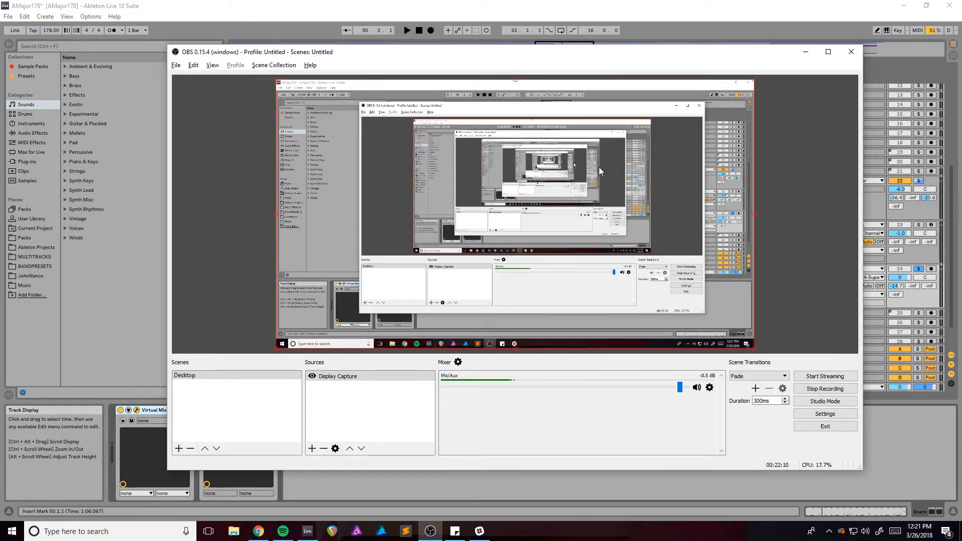
key("alt+Tab")
left_click(745, 87)
left_click(753, 87)
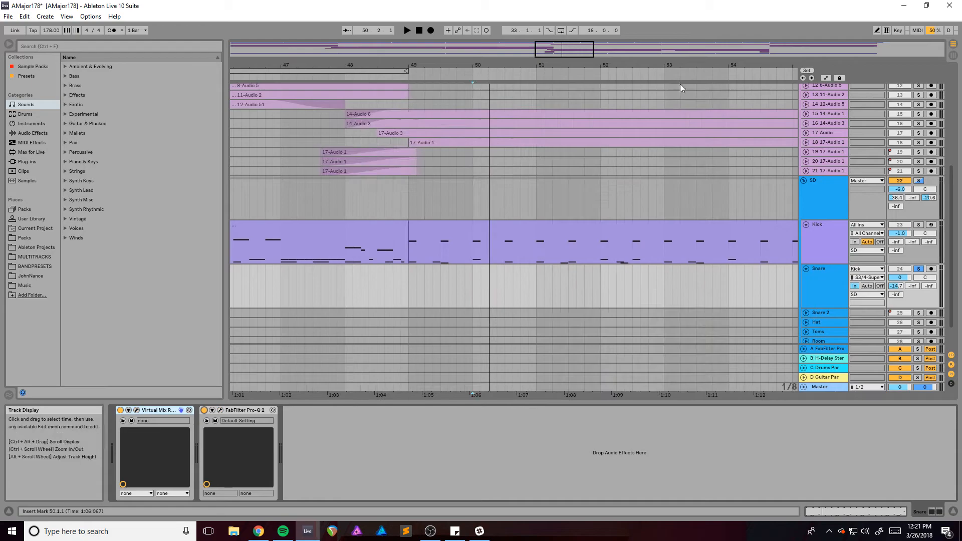
- Solo the Snare 2 track instead of Snare, unfold it and listen to it from bar 50
left_click_drag(545, 53, 514, 50)
scroll(524, 134, "up", 8)
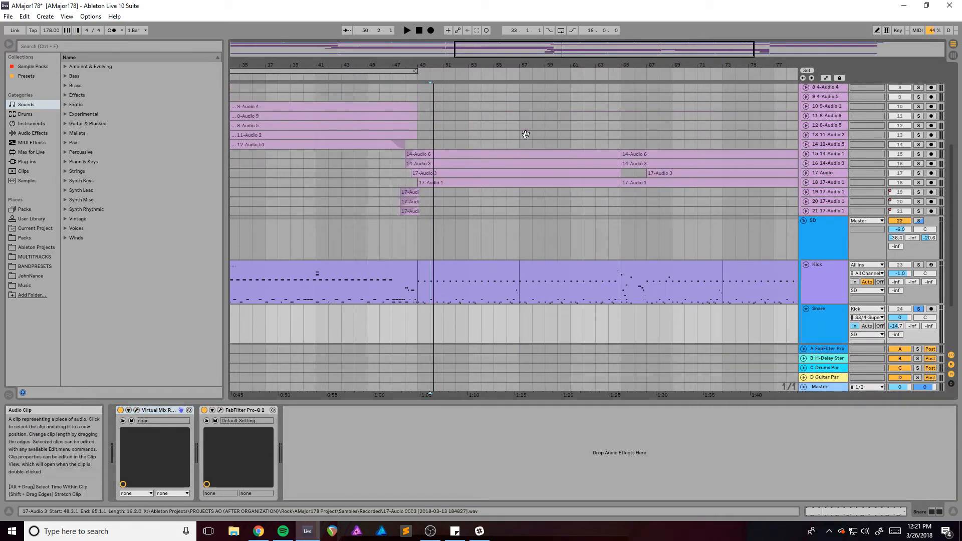
scroll(524, 155, "down", 3)
scroll(524, 160, "down", 5)
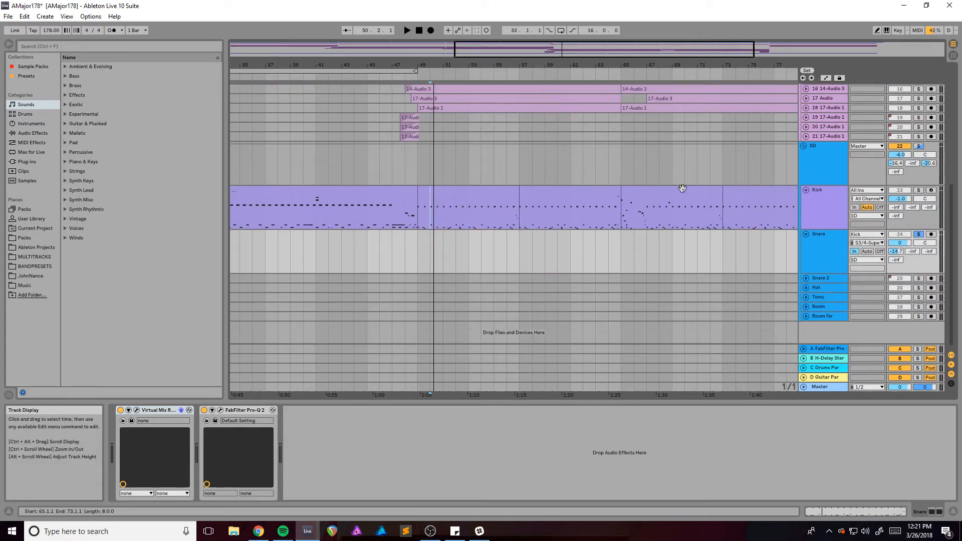
left_click(919, 279)
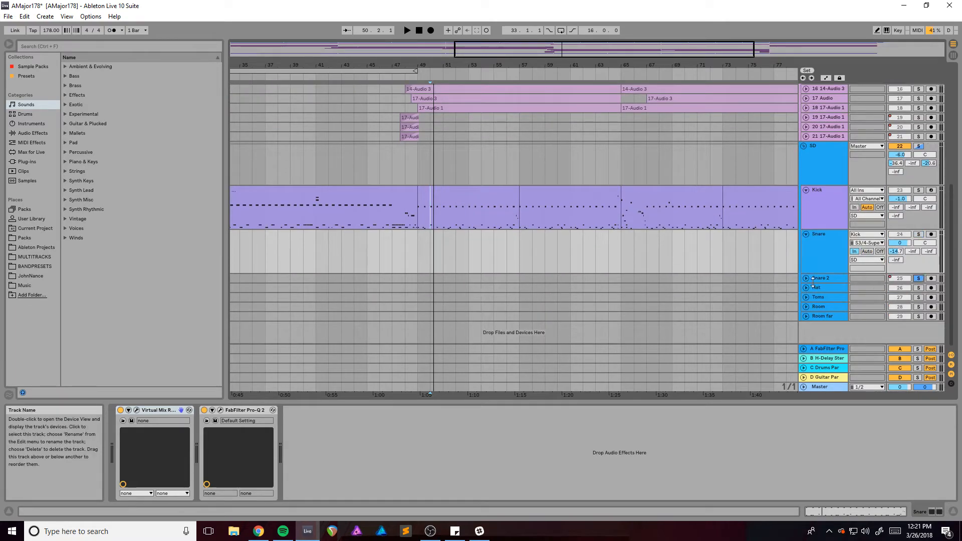
left_click(806, 278)
key("space")
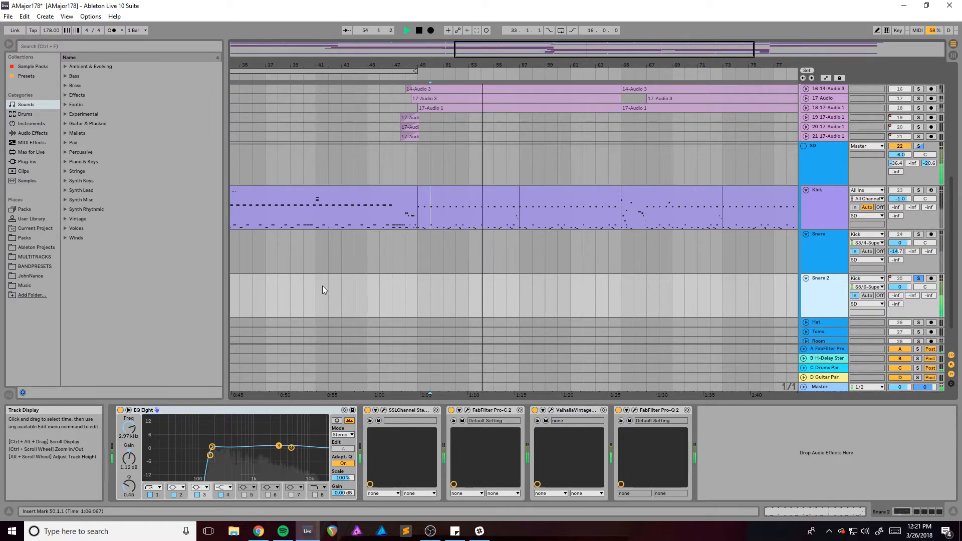
key("space")
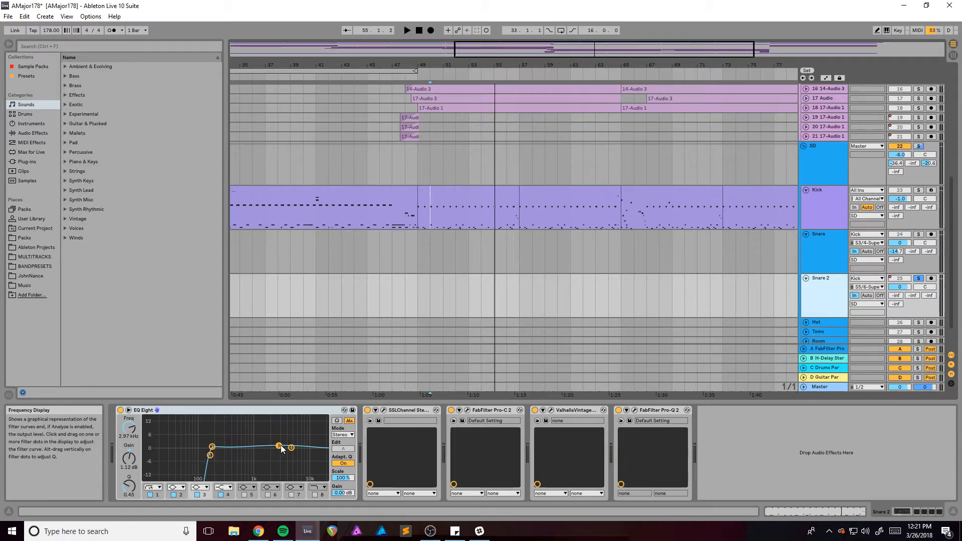
- Select Snare 2's EQ Eight, open its SSLChannel plug-in and listen to the track from bar 50
left_click(187, 410)
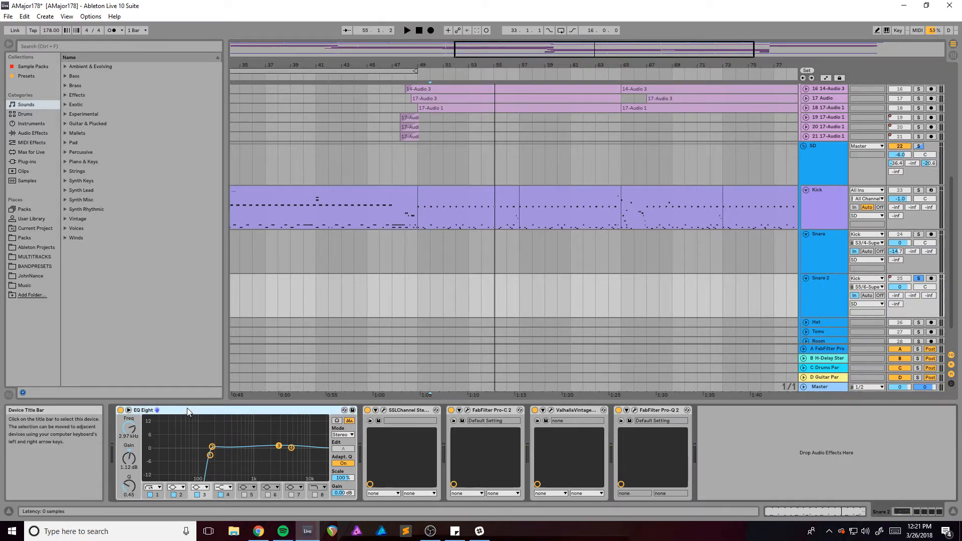
left_click(385, 410)
left_click_drag(127, 36, 261, 44)
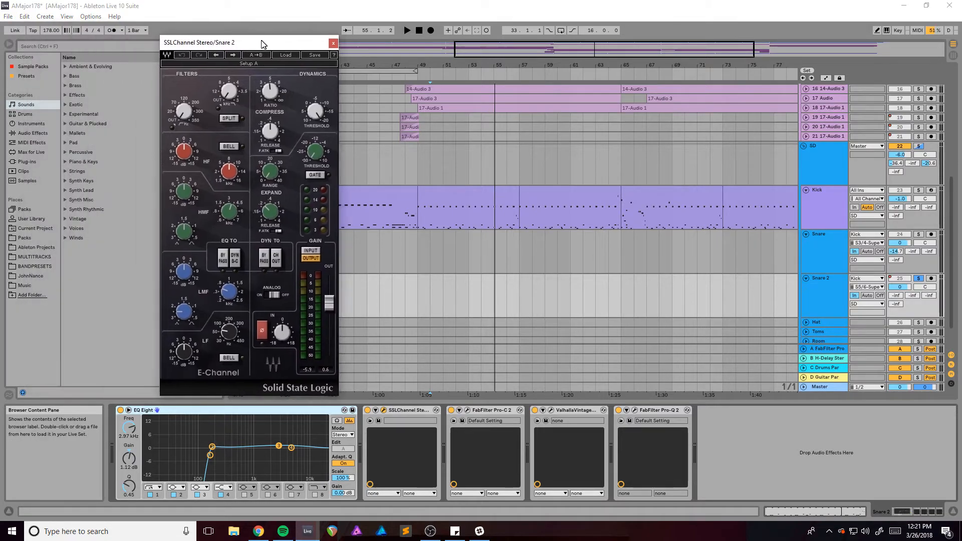
key("space")
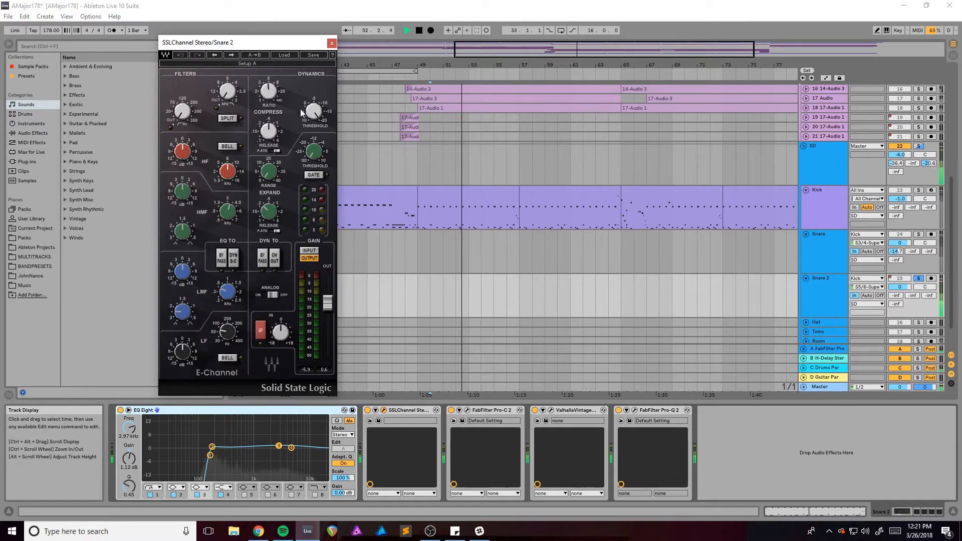
key("space")
- Listen to Snare 2 with SSLChannel, Pro-C 2, ValhallaVintageVerb and Pro-Q 2 bypassed, and with only SSLChannel re-enabled
left_click(367, 410)
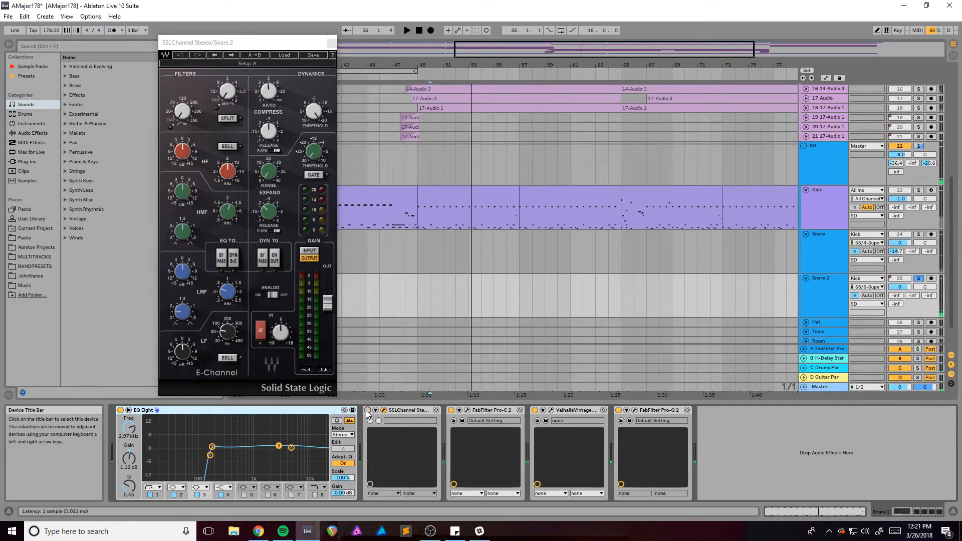
key("space")
left_click(451, 411)
left_click(535, 410)
left_click(619, 411)
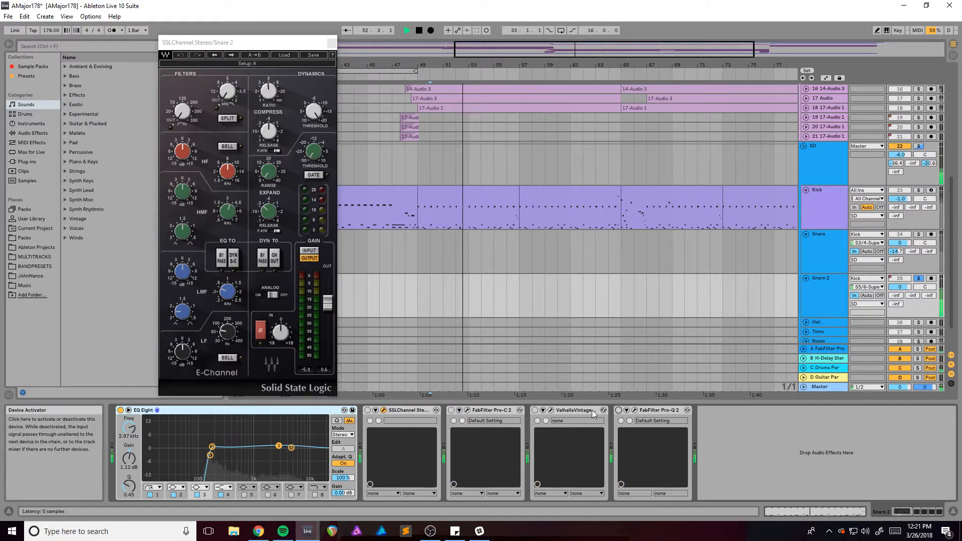
left_click(368, 410)
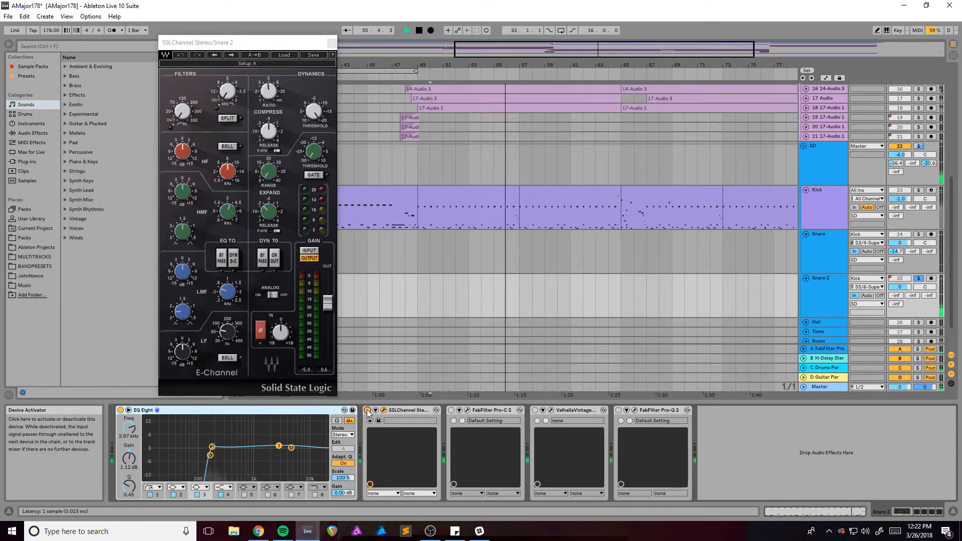
key("space")
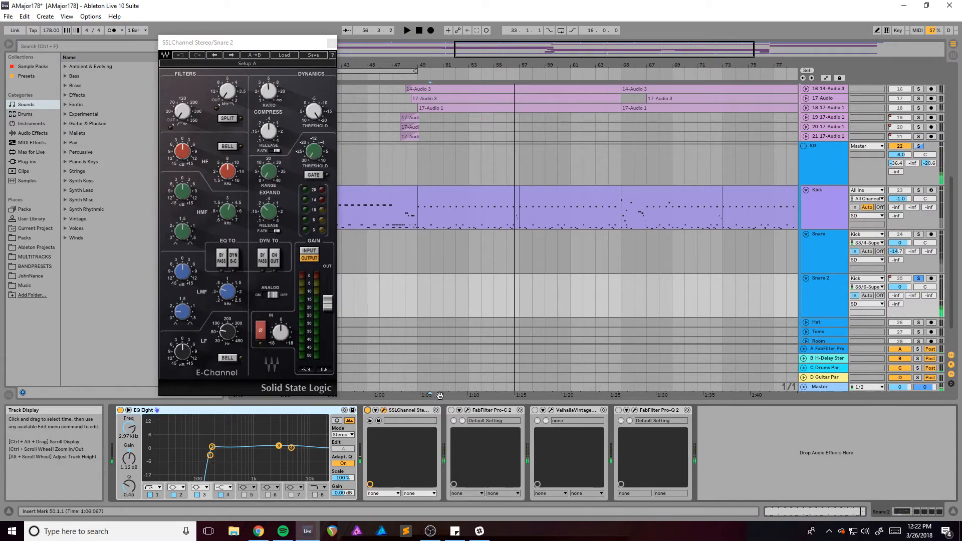
- Re-enable and open Snare 2's FabFilter Pro-C 2, listen to its compression from bar 50, and close its window
left_click(467, 410)
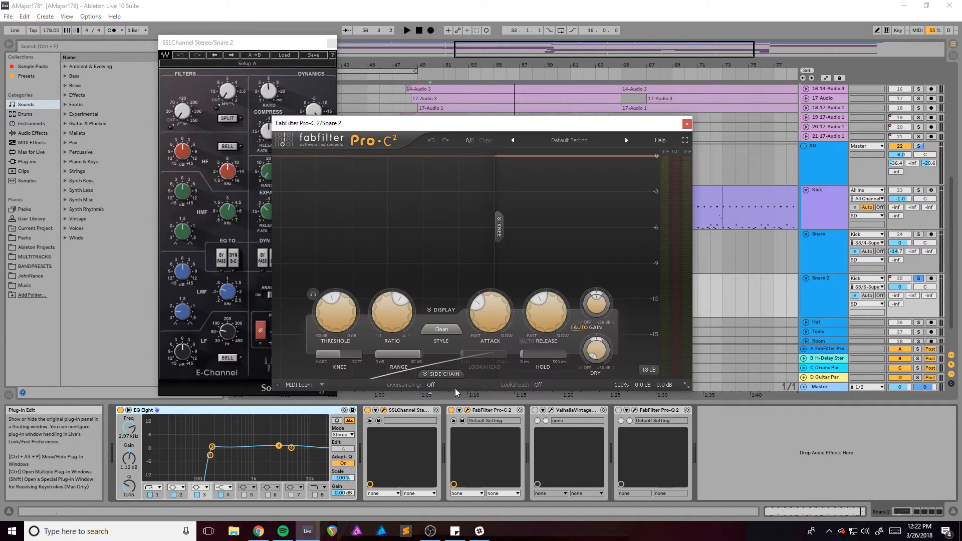
left_click_drag(446, 126, 566, 85)
key("space")
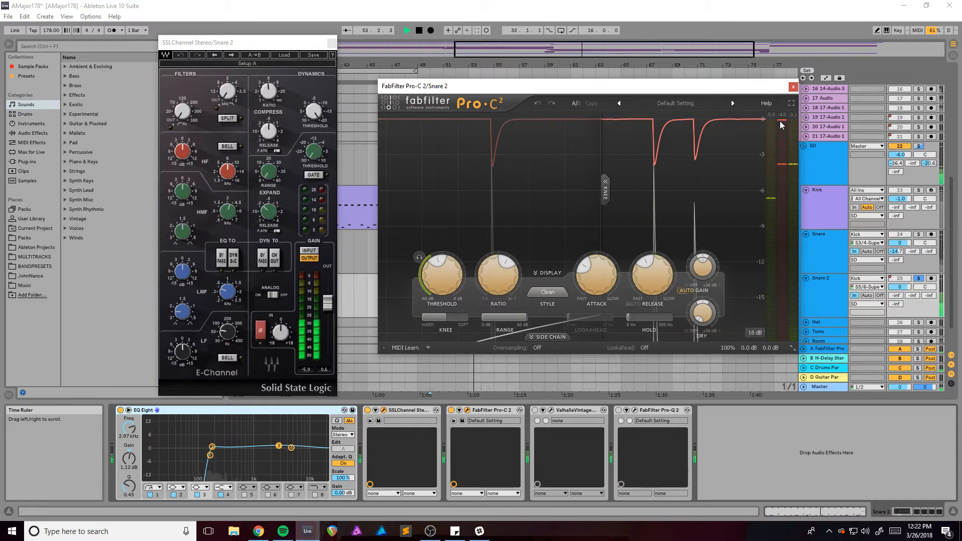
key("space")
left_click(794, 87)
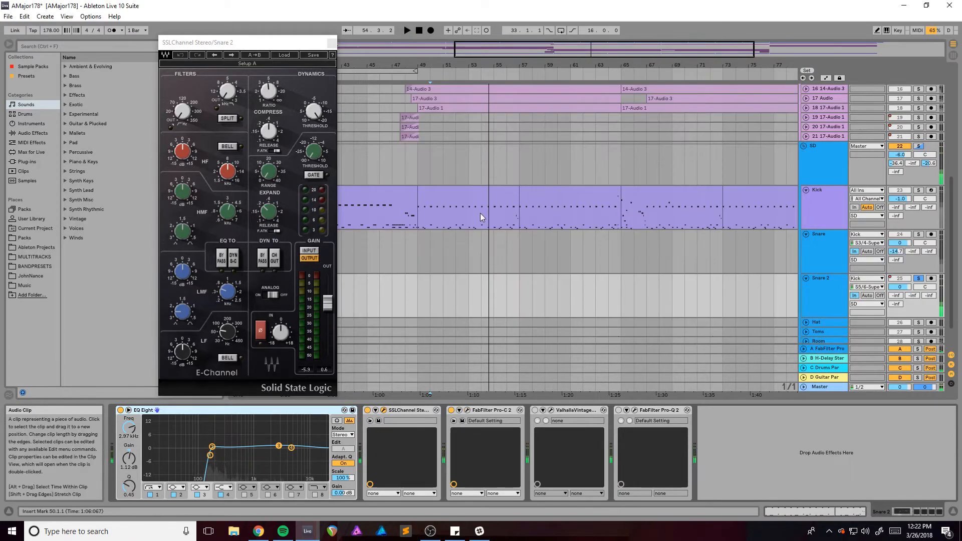
- Re-enable and open Snare 2's ValhallaVintageVerb, listen to the reverb from bar 50, and close its window
left_click(551, 410)
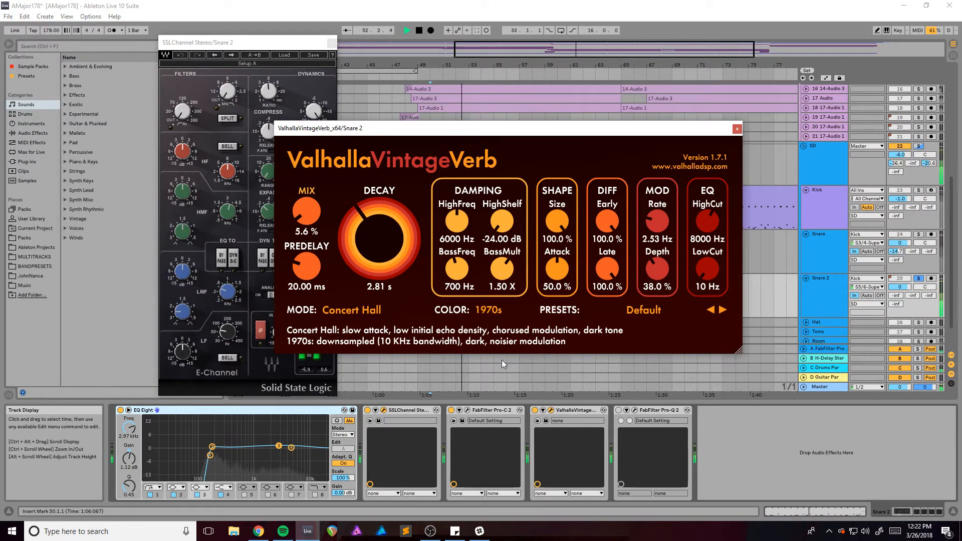
left_click(736, 129)
key("space")
- Re-enable and open Snare 2's FabFilter Pro-Q 2, and unsolo Snare 2 to hear the EQ bypassed within the SD group
left_click(635, 411)
key("space")
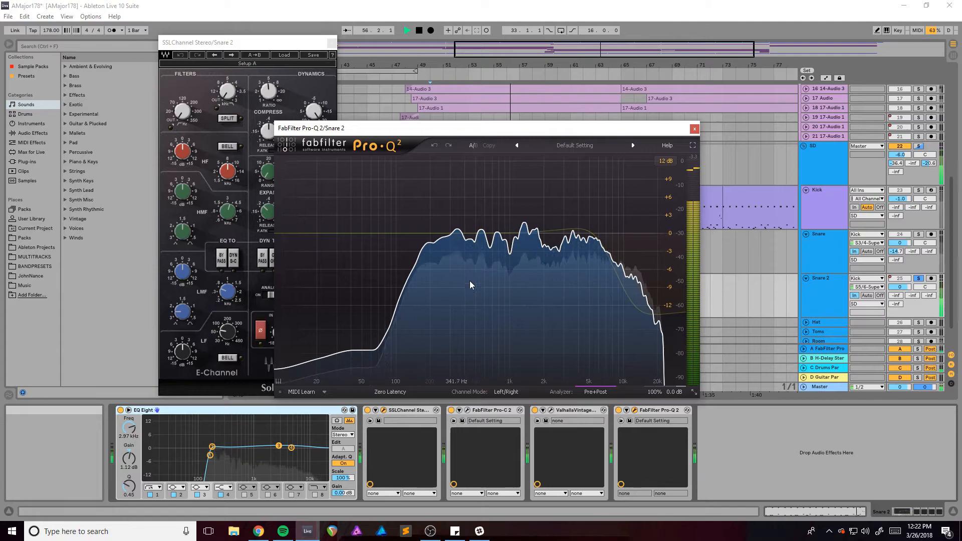
left_click(619, 411)
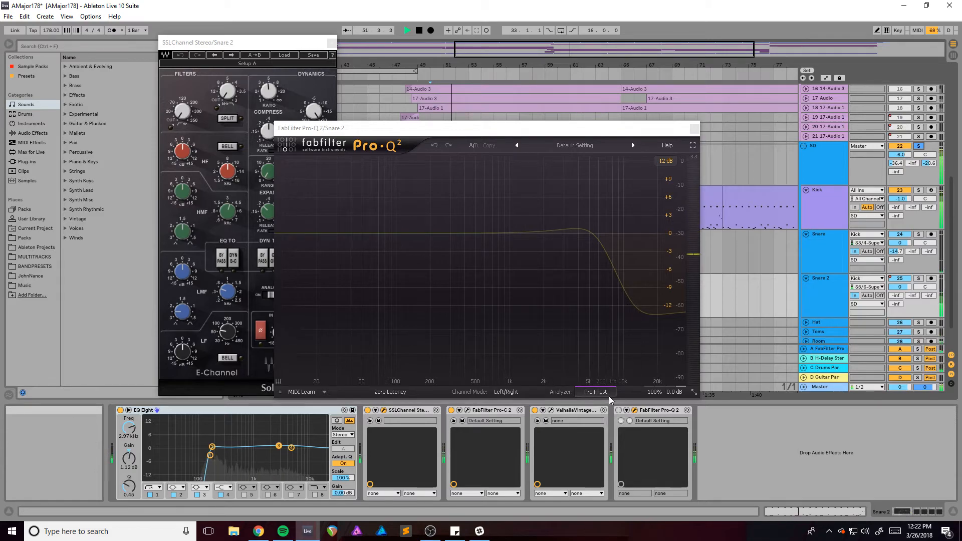
key("space")
left_click(619, 411)
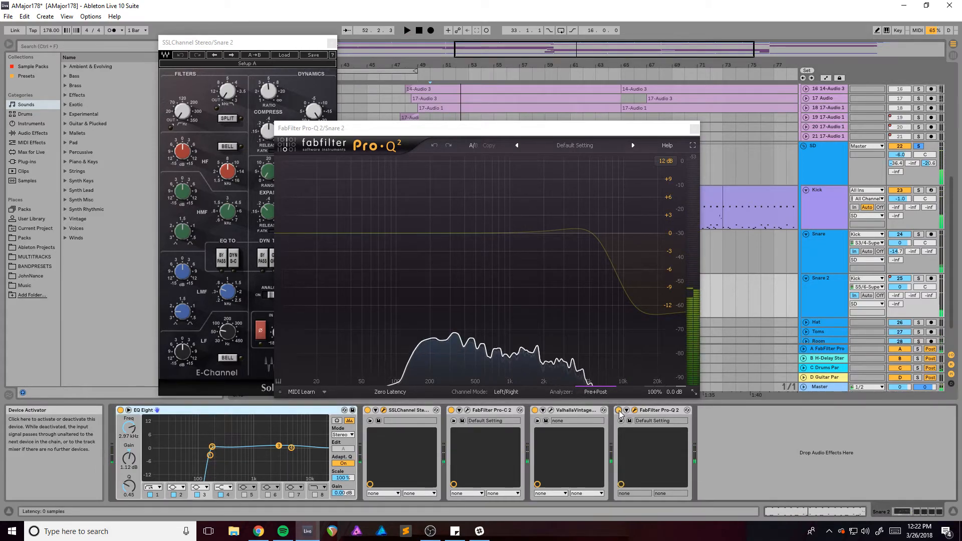
- Compare the SD group from bar 50 with Snare 2's Pro-Q 2 bypassed and enabled, and close both open plug-in windows
key("space")
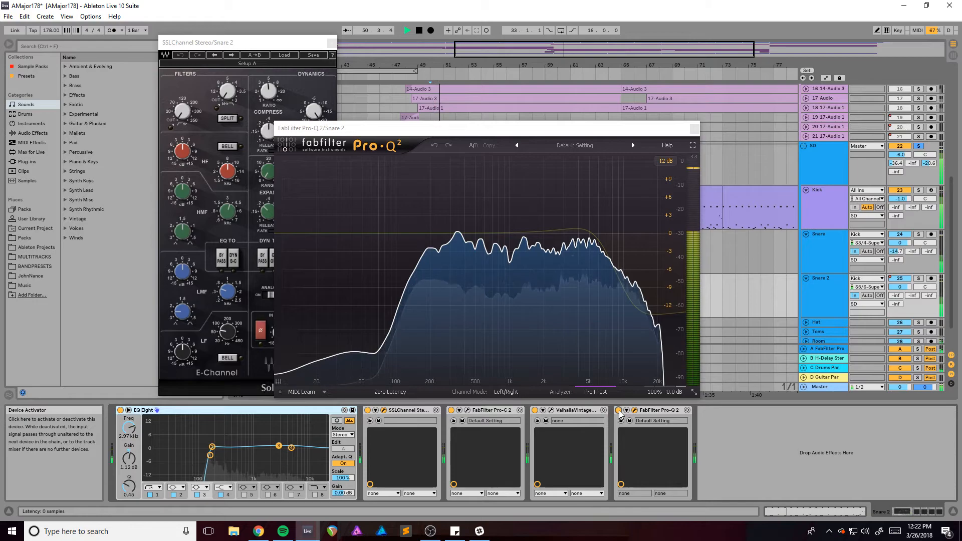
left_click(619, 413)
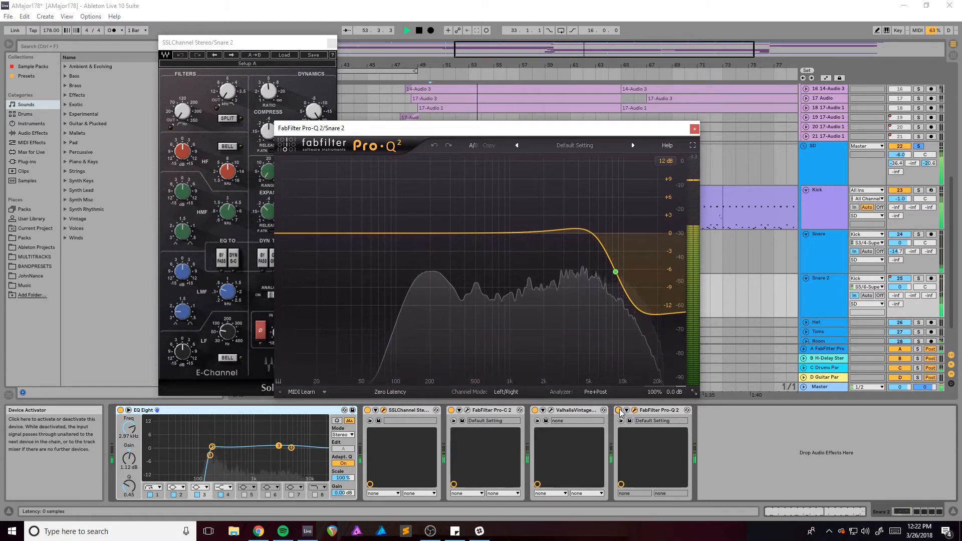
left_click(620, 411)
left_click(620, 412)
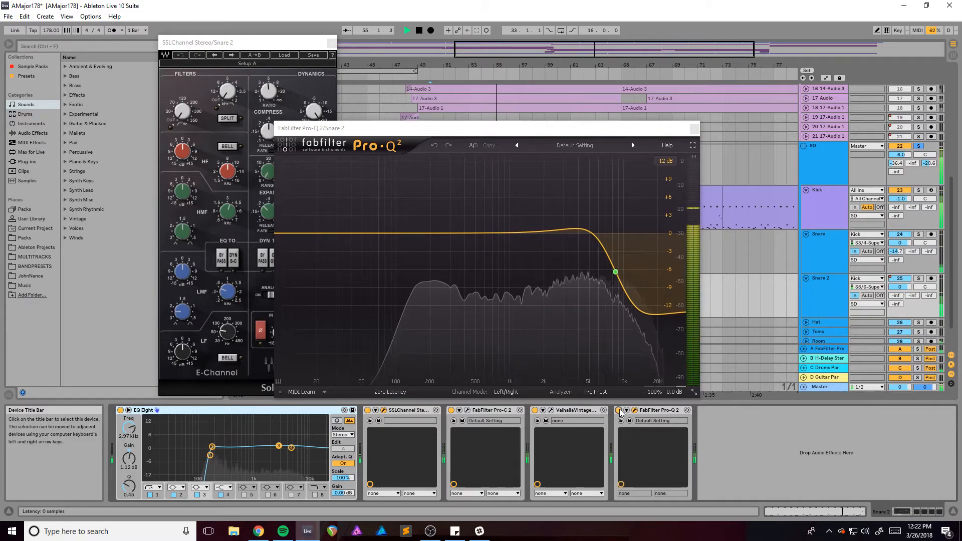
left_click(620, 411)
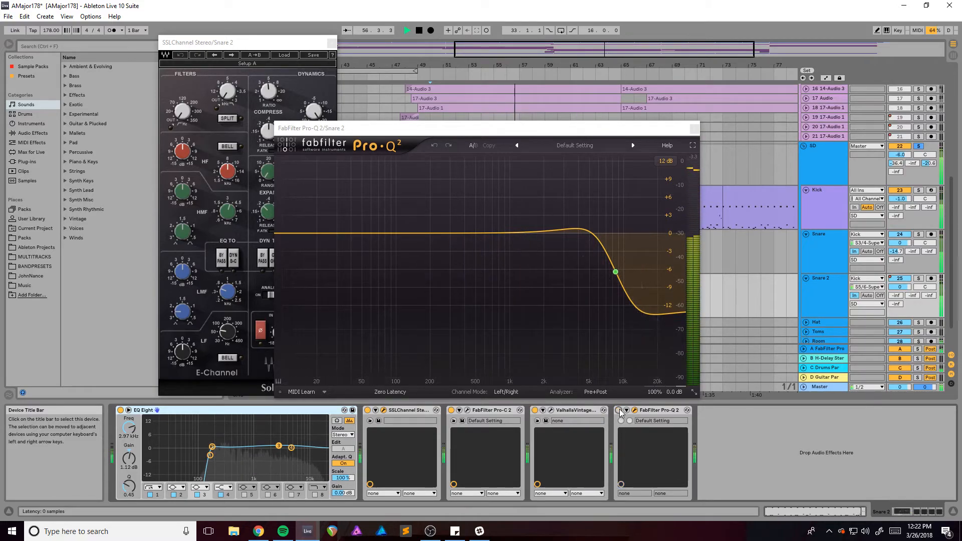
left_click(619, 411)
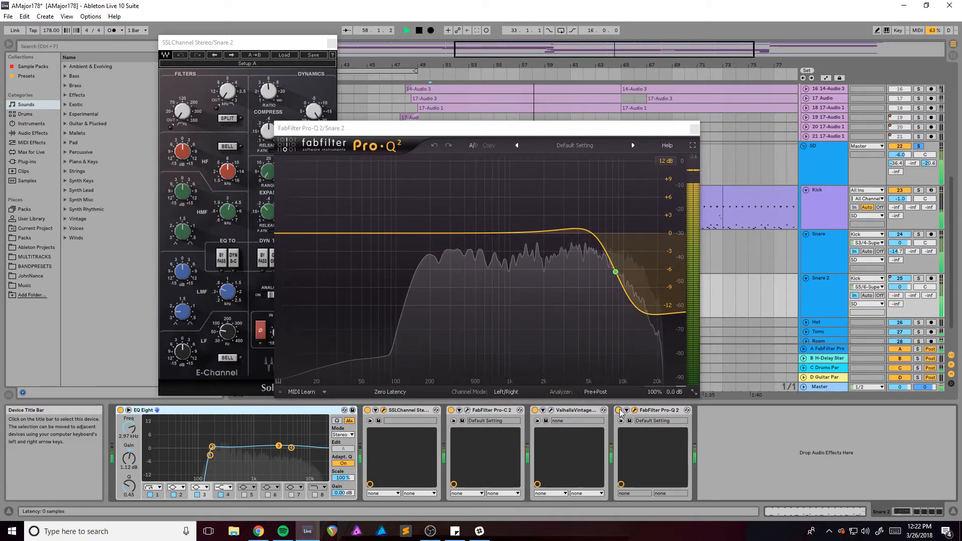
key("space")
left_click(694, 129)
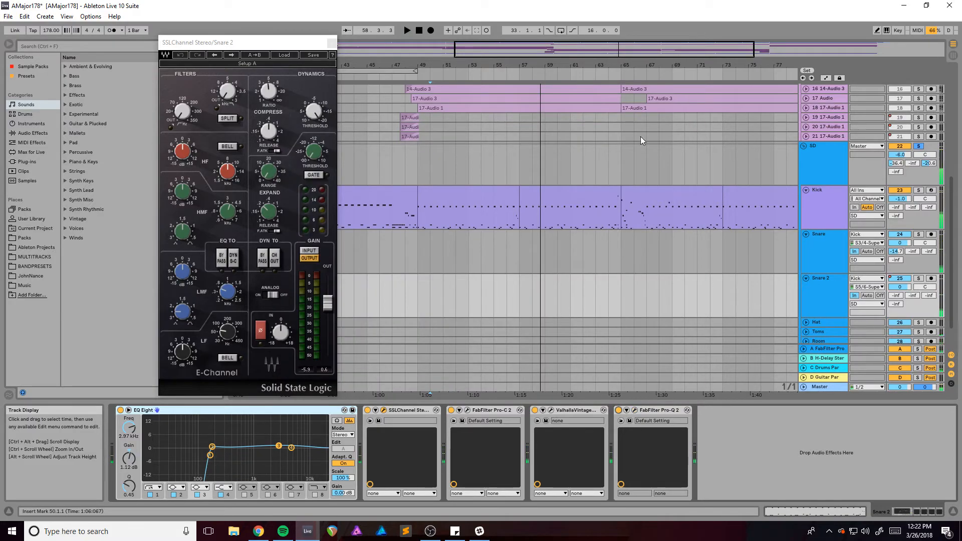
left_click(332, 43)
- Show the whole arrangement with the Guitars group, unsolo the SD group and play the full mix from bar 50
scroll(419, 201, "down", 5)
scroll(418, 202, "up", 3)
scroll(417, 203, "up", 5)
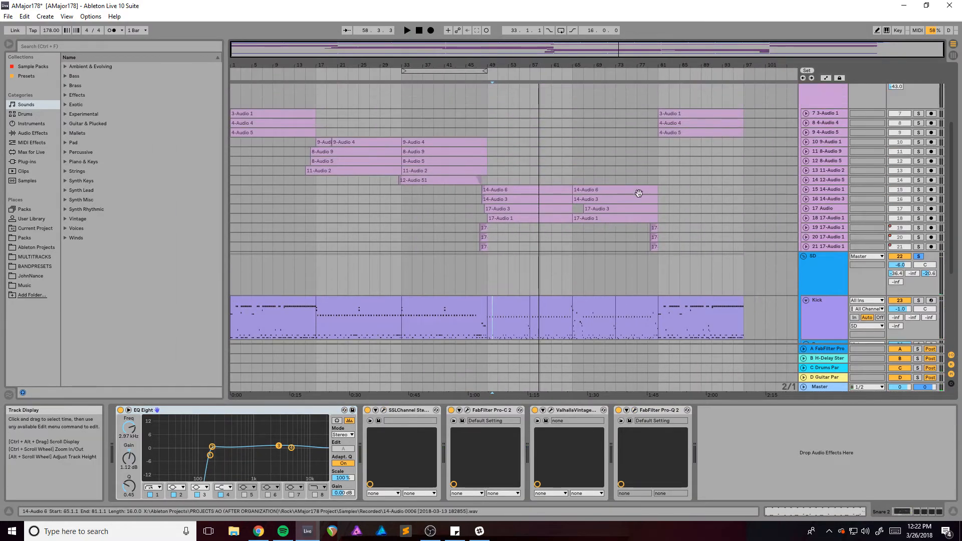
key("space")
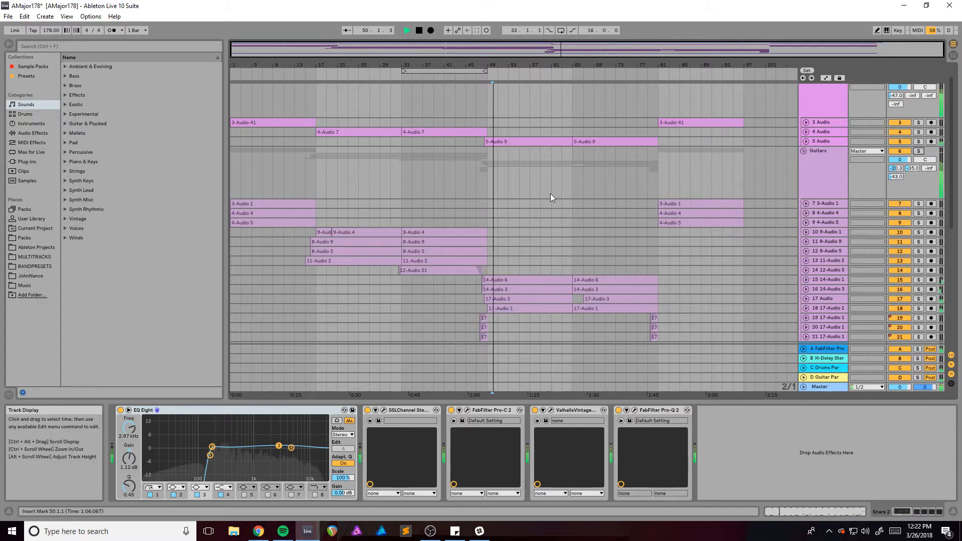
- Unfold the Hat track in the SD group, solo it and play it from bar 50
scroll(539, 193, "down", 5)
scroll(540, 193, "down", 1)
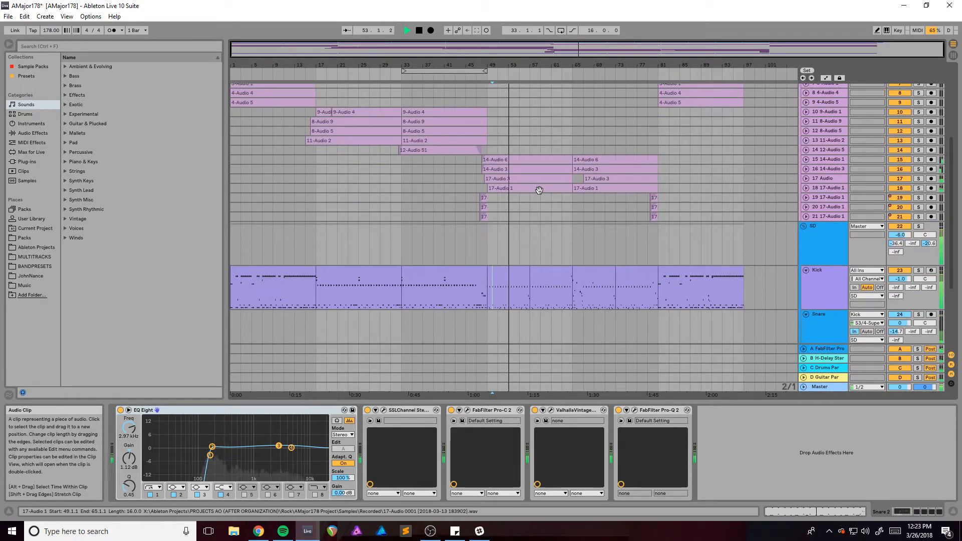
scroll(541, 211, "down", 4)
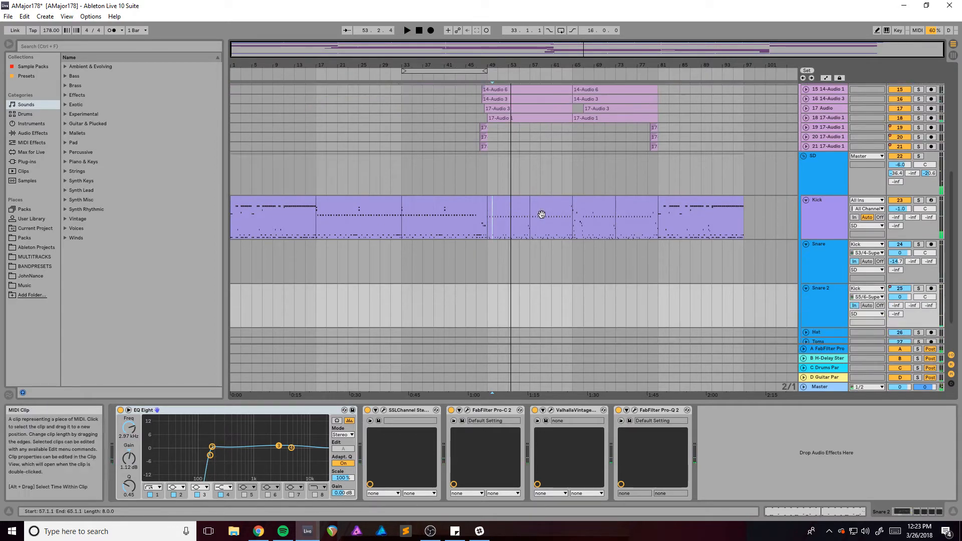
left_click(806, 288)
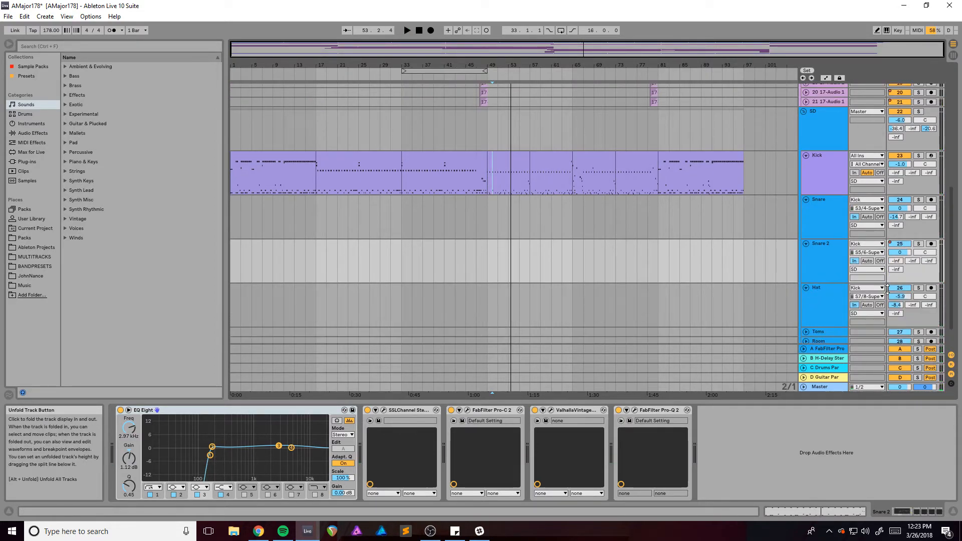
left_click(919, 288)
key("space")
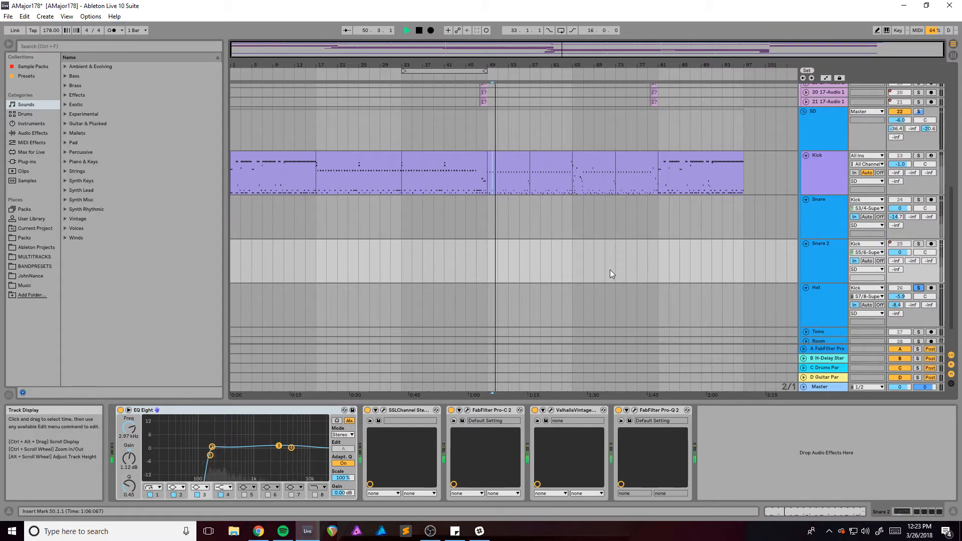
- Loop bars 11 to 17 of the Kick track's MIDI clip and play the soloed Hat through the loop
key("space")
left_click(406, 182)
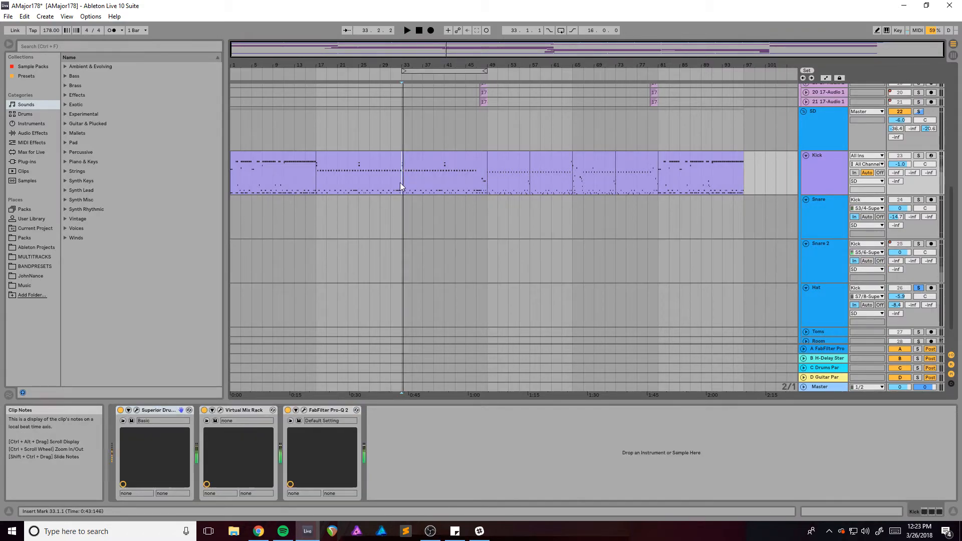
left_click(283, 179)
key("space")
left_click_drag(325, 43, 328, 64)
key("space")
left_click(367, 175)
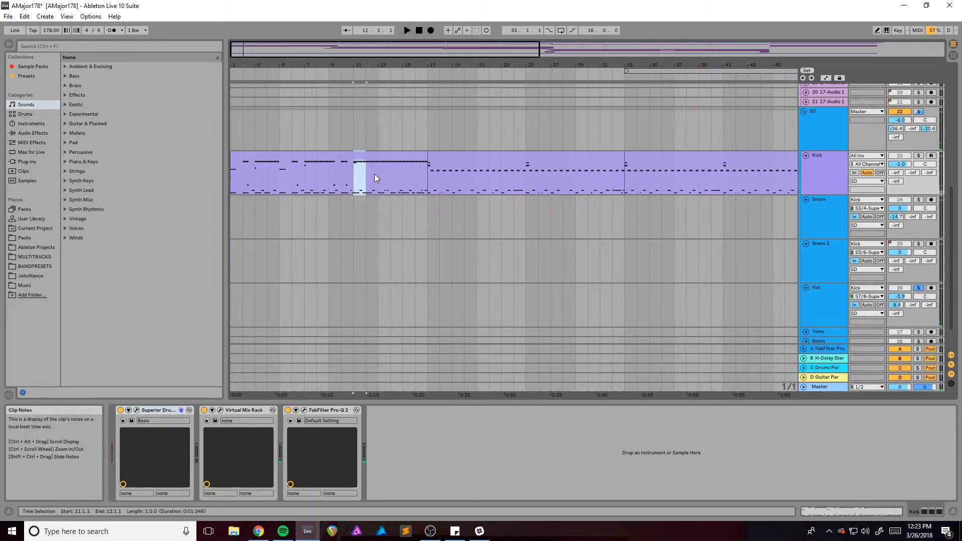
key("ctrl+l")
key("space")
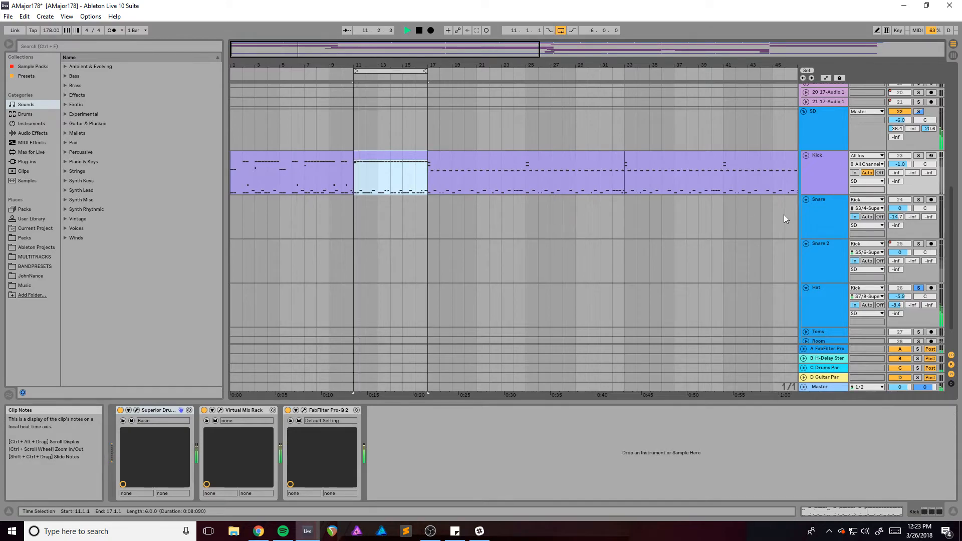
- Open the Hat track's Virtual Mix Rack and compare the looped hats with the rack bypassed and enabled
left_click(828, 288)
scroll(704, 279, "down", 2)
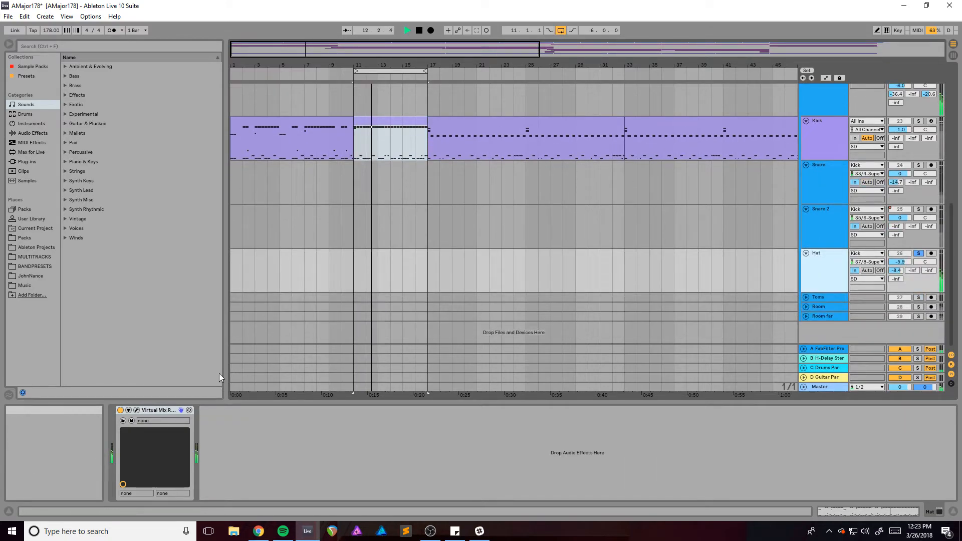
left_click(136, 410)
key("space")
mouse_move(506, 79)
left_mouse_down()
mouse_move(527, 73)
mouse_move(513, 75)
left_mouse_up()
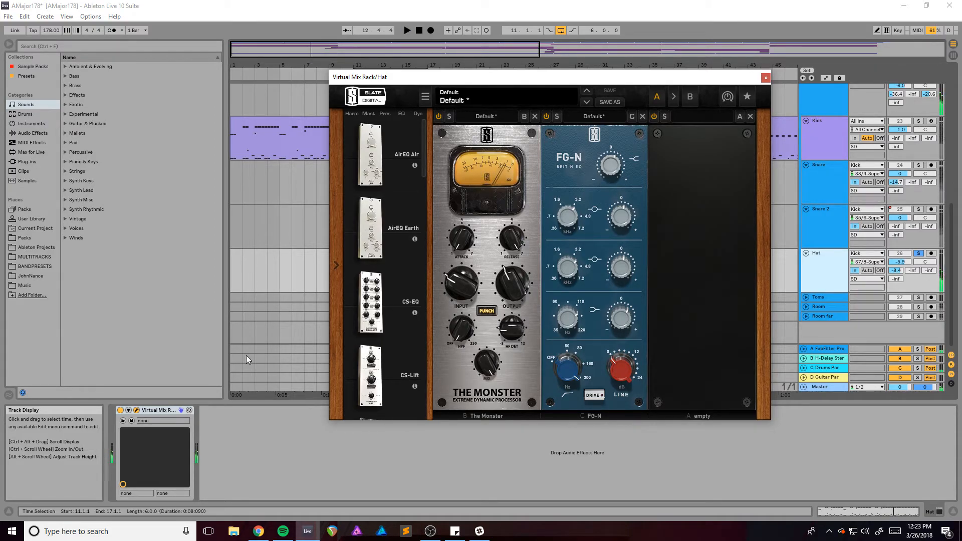
left_click(121, 410)
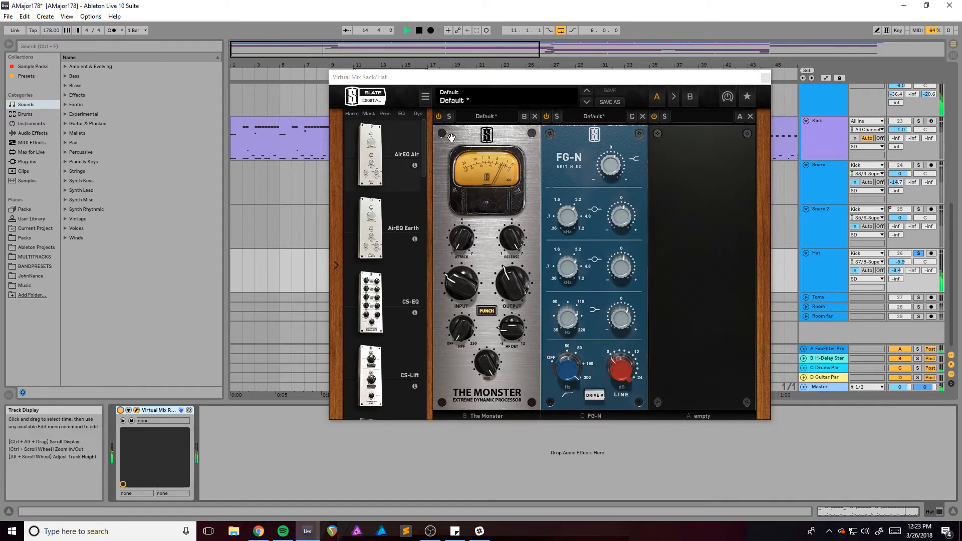
key("space")
left_click_drag(488, 77, 440, 75)
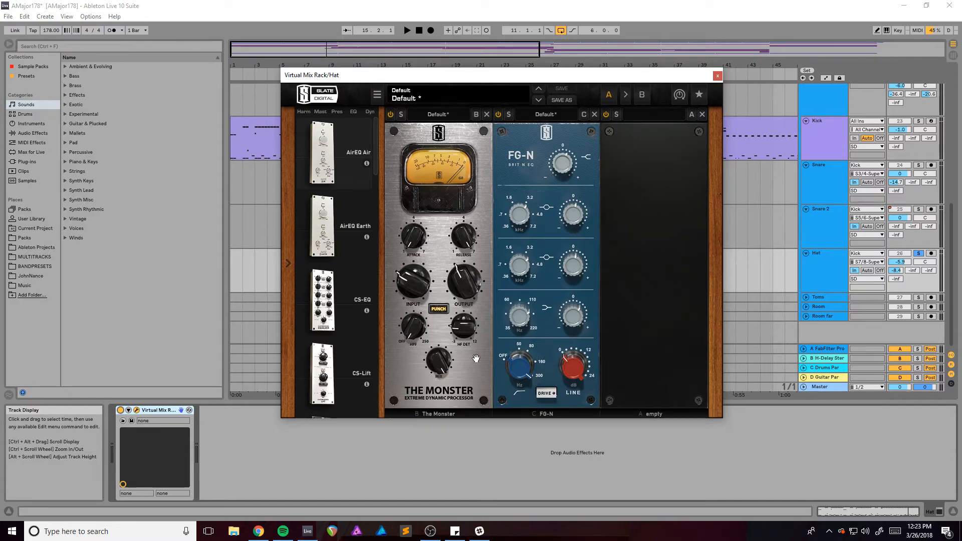
- Toggle the FG-N and The Monster modules while the hats loop, and close the Virtual Mix Rack window
key("space")
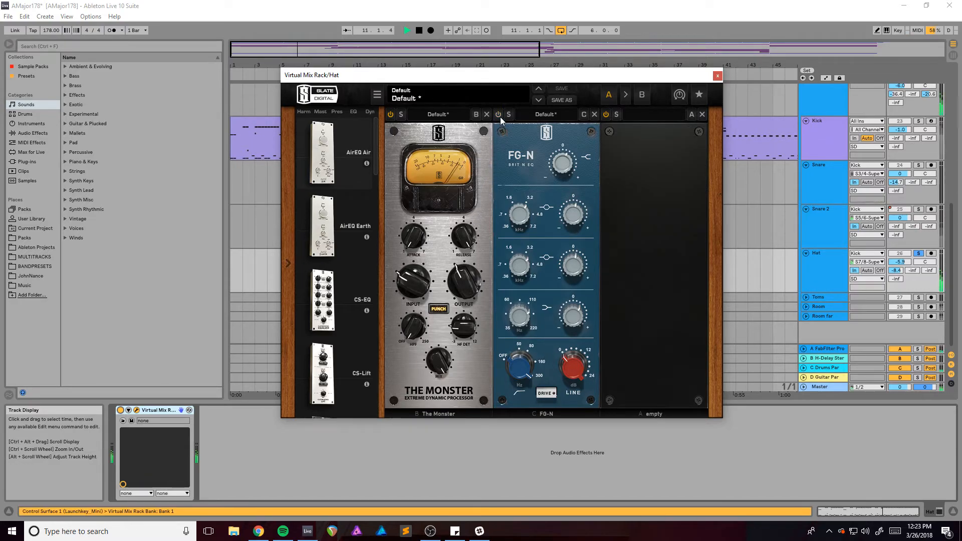
left_click(391, 114)
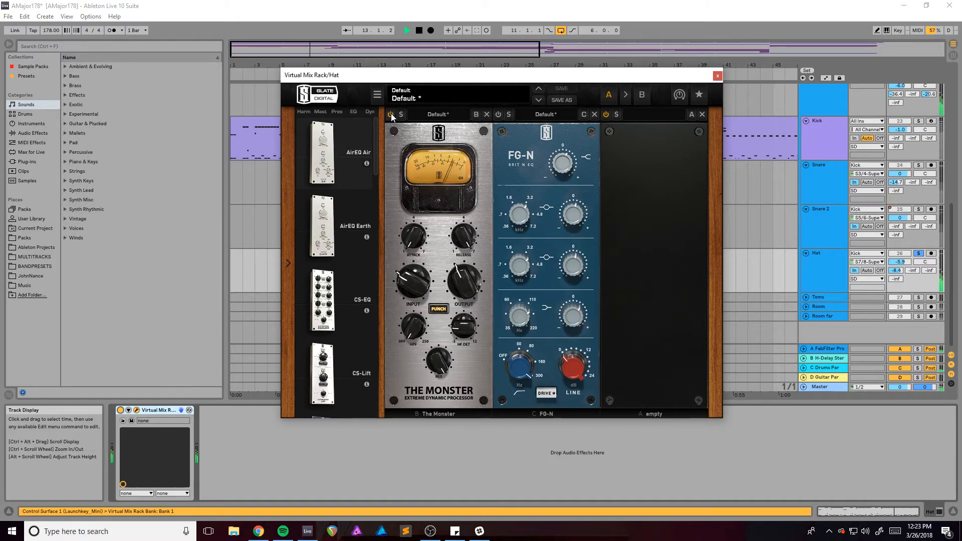
left_click(499, 117)
left_click(717, 75)
key("space")
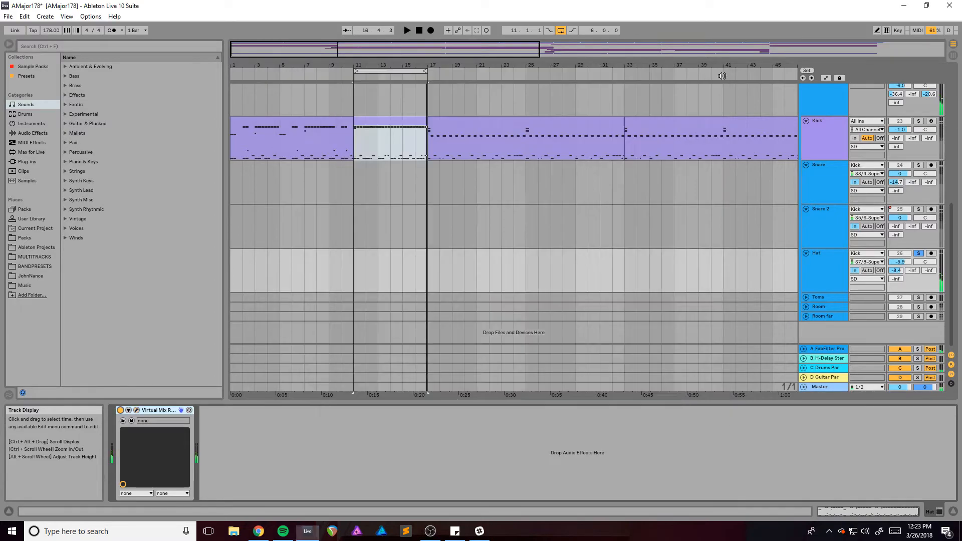
- Unsolo the Hat track, and select and solo the Toms track
scroll(561, 230, "up", 2)
scroll(570, 224, "down", 2)
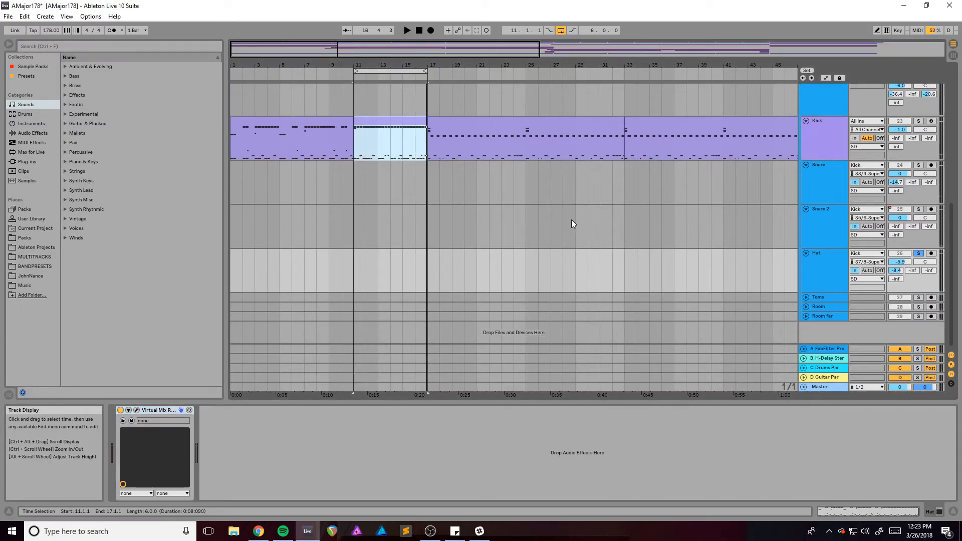
left_click_drag(300, 49, 299, 61)
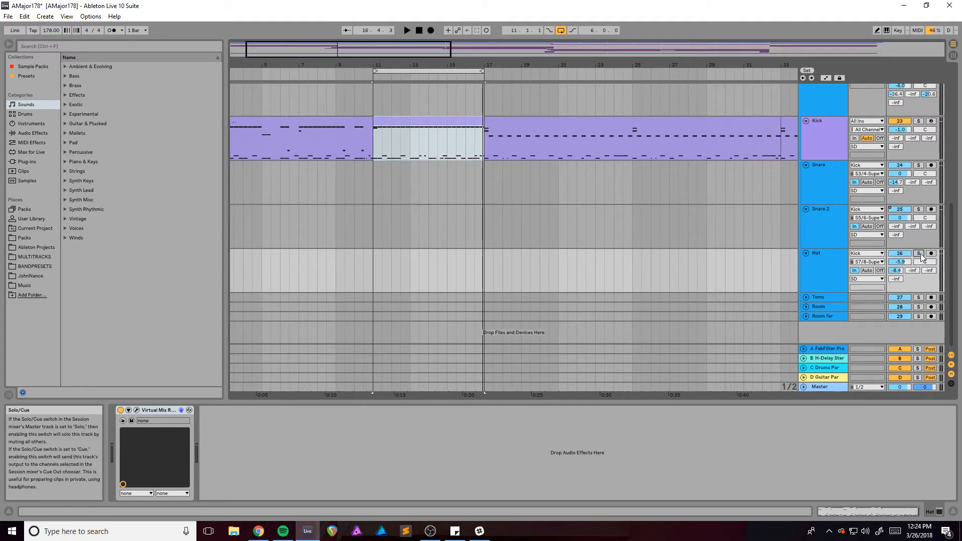
left_click(817, 298)
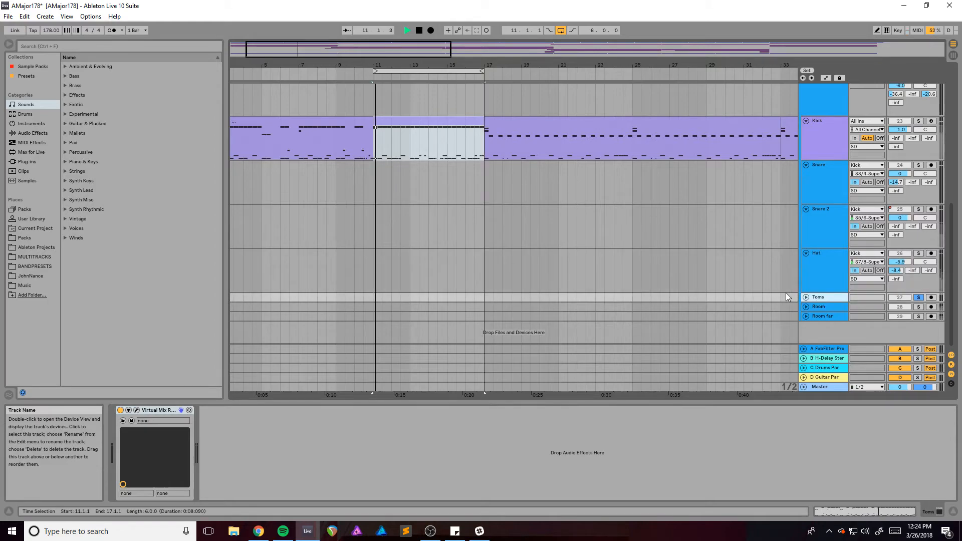
- Play the soloed Toms from bar 65 and loop bars 65 to 67 of the Kick clip
left_click_drag(445, 65, 659, 117)
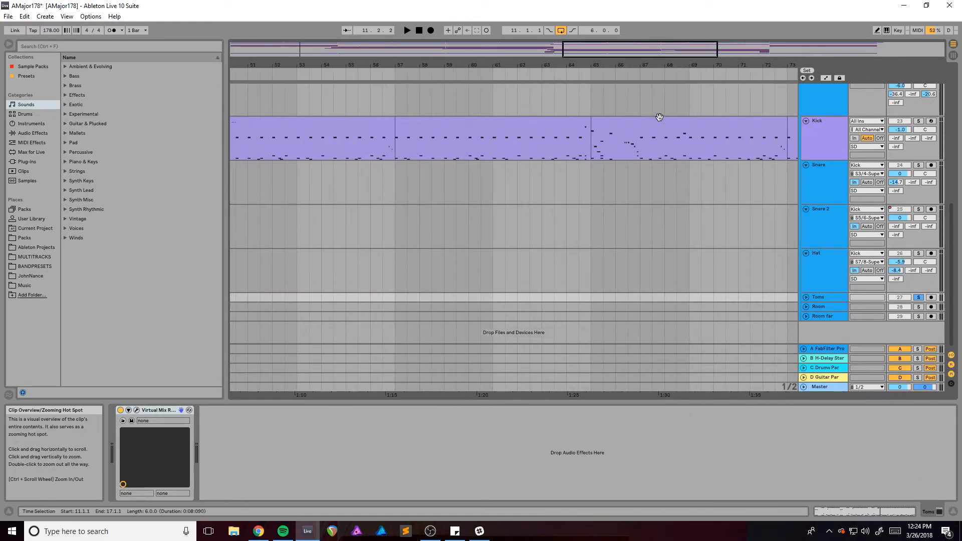
left_click(592, 145)
key("space")
scroll(916, 120, "up", 3)
scroll(916, 122, "up", 1)
key("space")
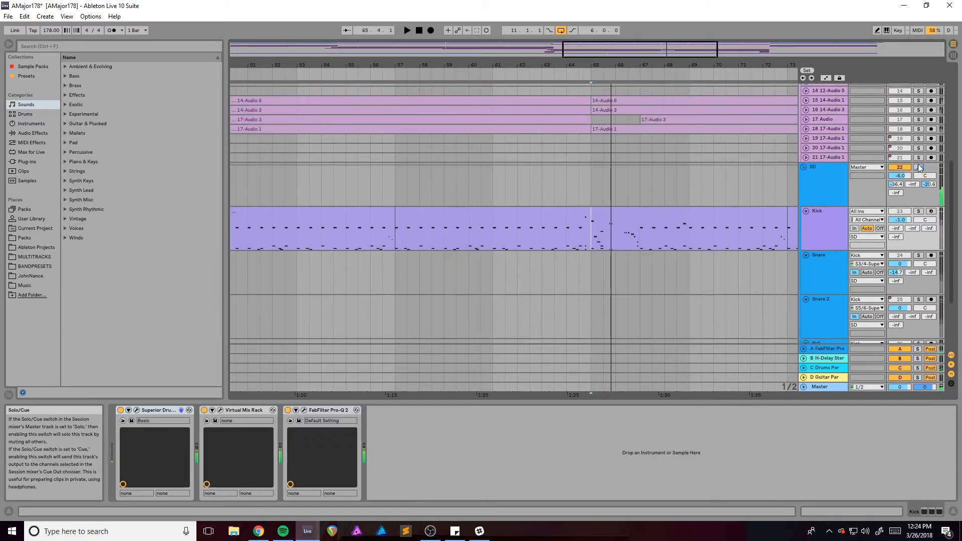
scroll(597, 168, "down", 4)
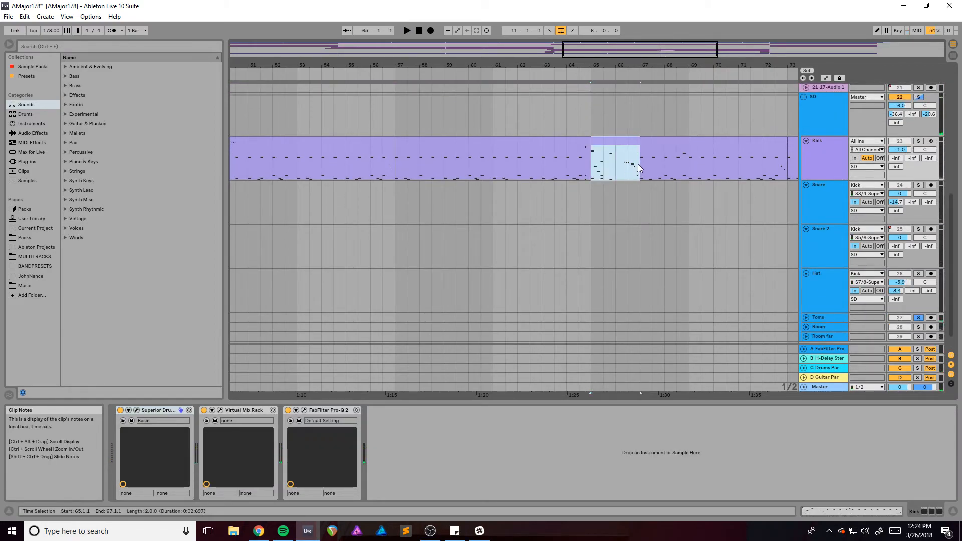
key("ctrl+l")
key("space")
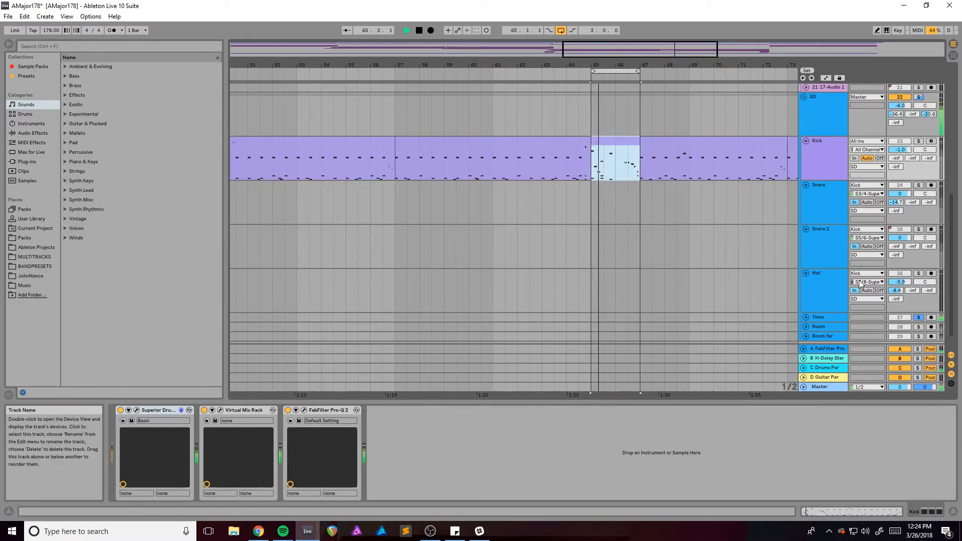
- Select the Toms track, open its Virtual Mix Rack and examine The Monster and Custom Series Equalizer settings
left_click(826, 293)
left_click(367, 319)
scroll(367, 310, "down", 1)
scroll(368, 309, "down", 1)
key("space")
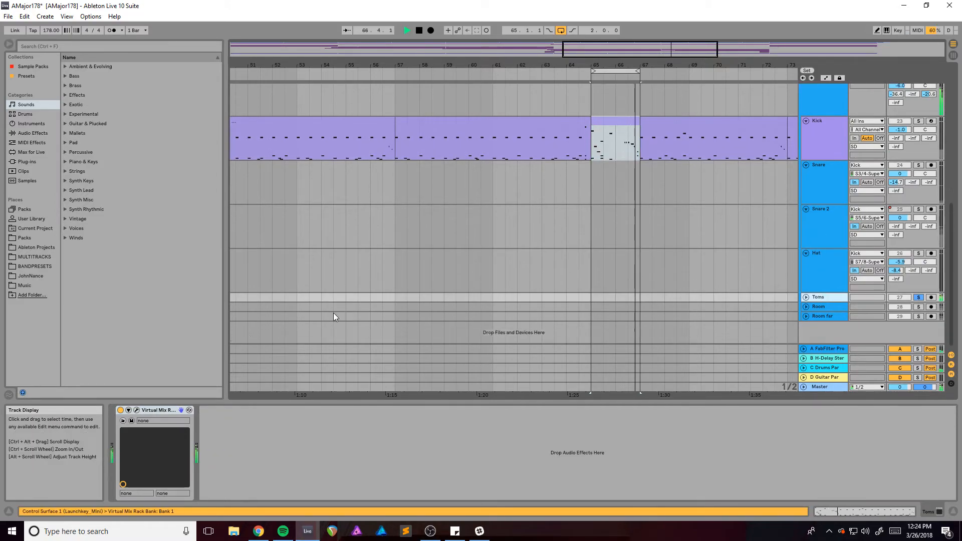
left_click(137, 411)
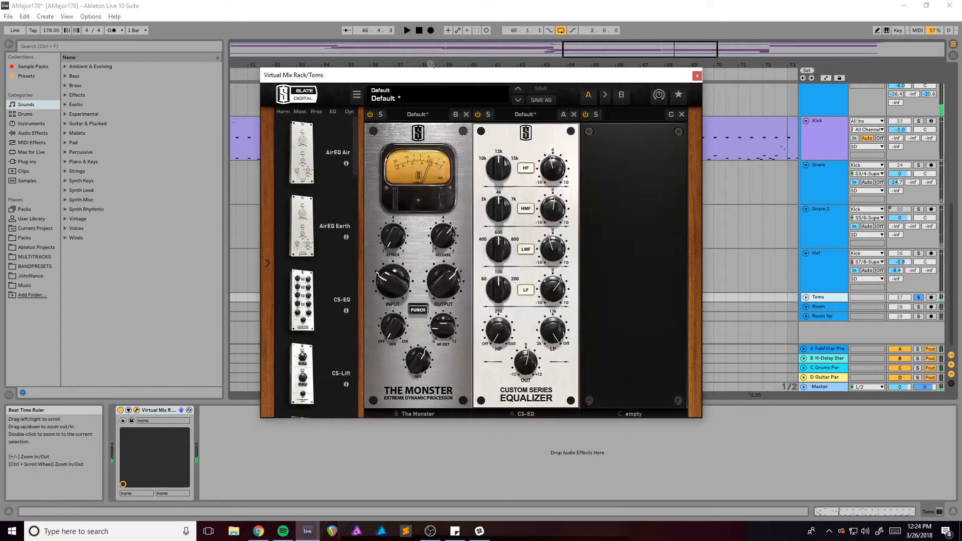
left_click_drag(429, 81, 474, 76)
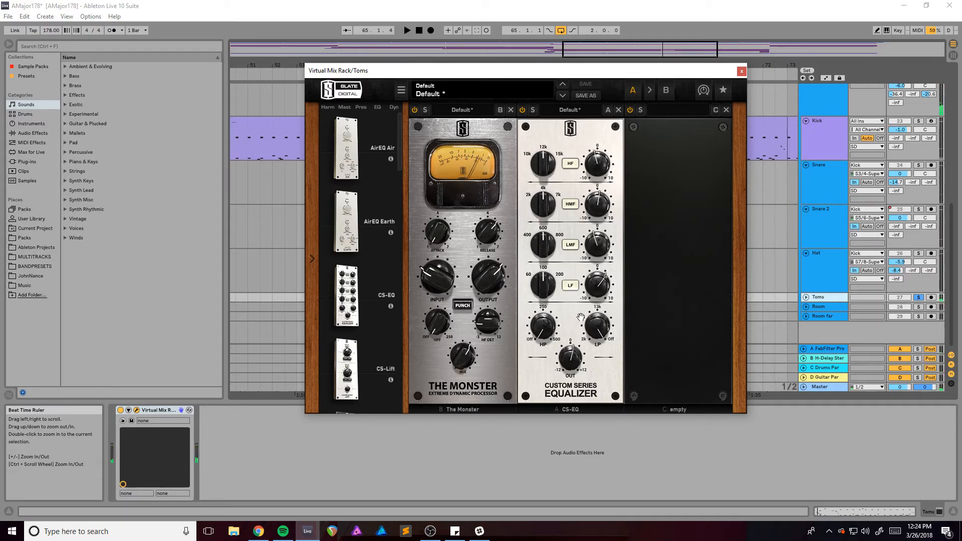
- Toggle the LF band of the Toms' Custom Series Equalizer to hear its effect, and close the Virtual Mix Rack window
left_click(570, 287)
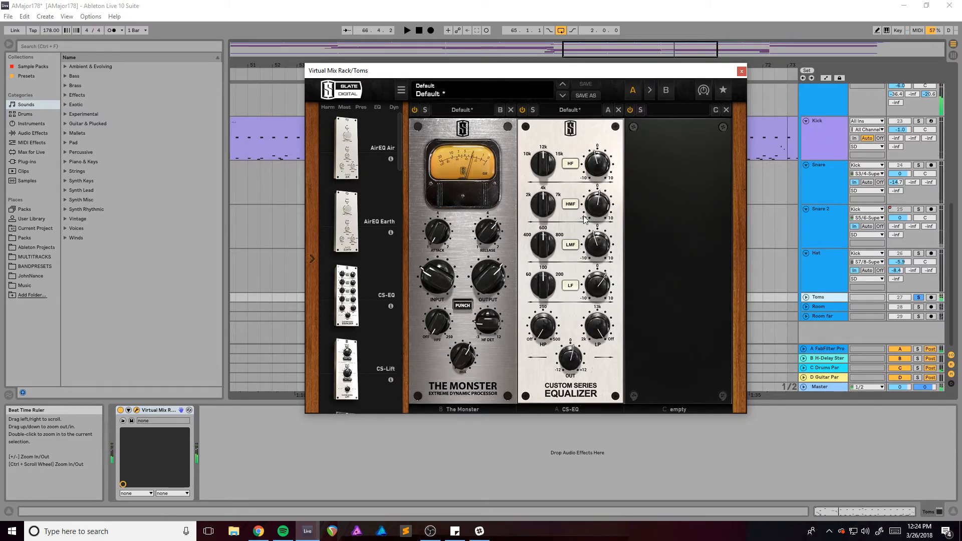
left_click_drag(558, 75, 509, 81)
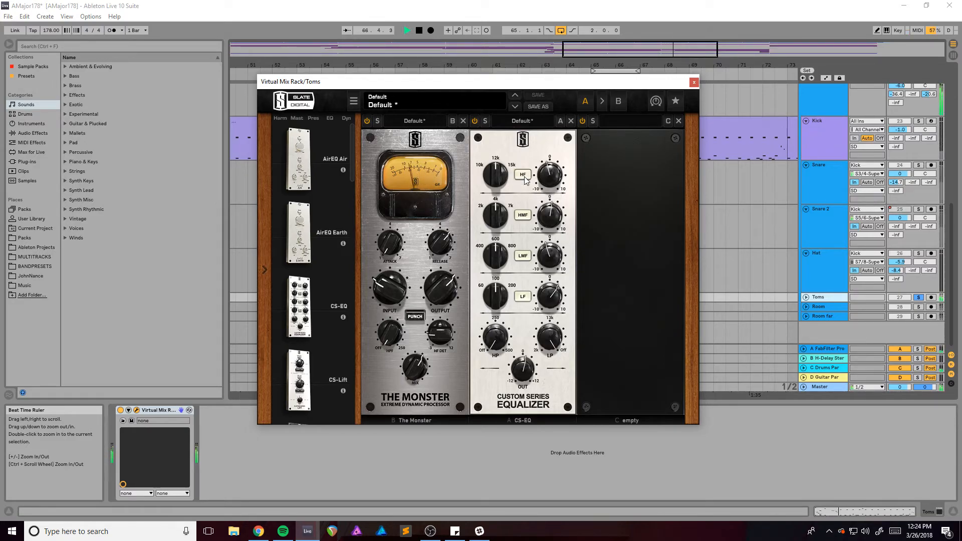
left_click(694, 82)
key("space")
- Unsolo the Toms, unfold the Room track and solo it over the looped section
key("minus")
key("minus")
key("minus")
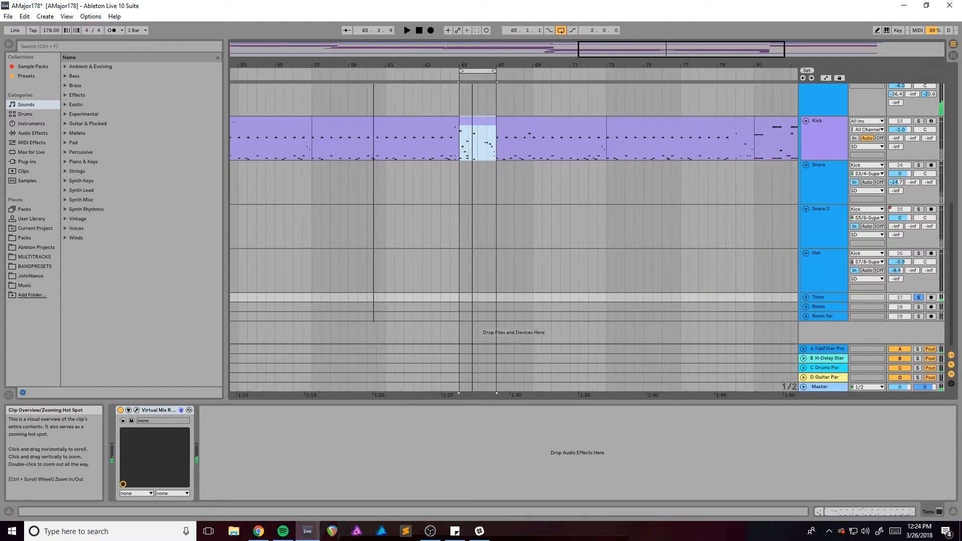
left_click(806, 306)
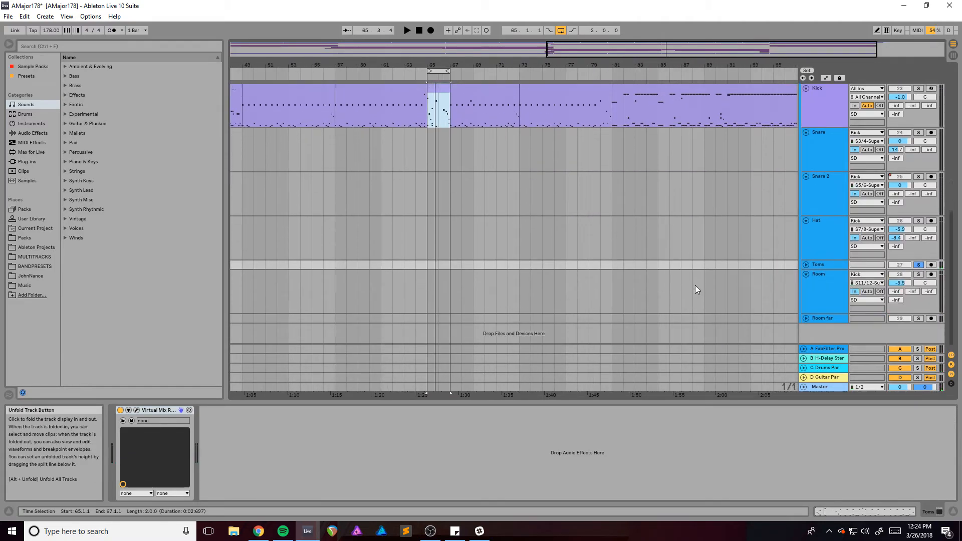
left_click(824, 282)
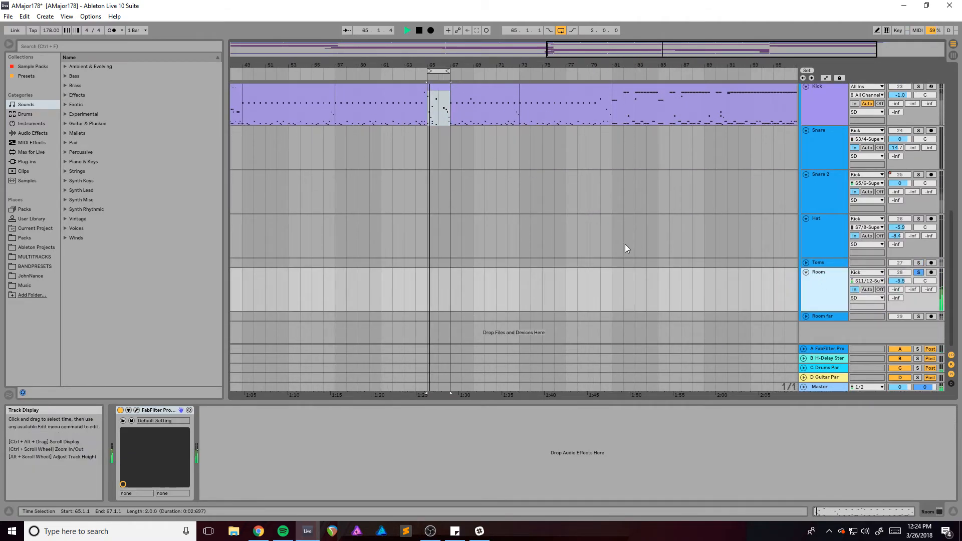
- Loop the Kick clip from bar 73 to bar 81 and play the soloed Room track through it
left_click(614, 111)
key("space")
left_click(519, 111)
left_click(537, 97)
key("ctrl+l")
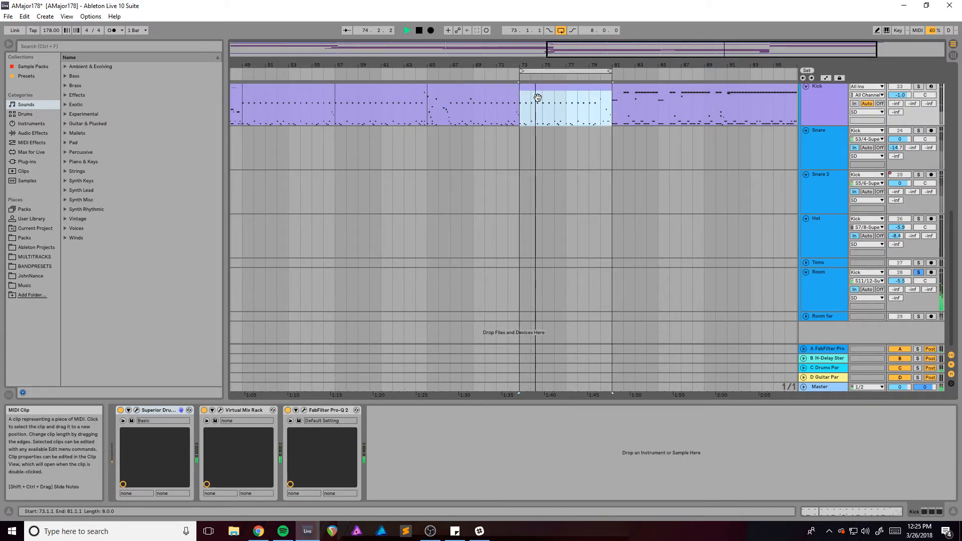
- Examine the EQ curve in Room's FabFilter Pro-Q 2, close its window, and unsolo Room to compare the drums with it muted and active
left_click(456, 288)
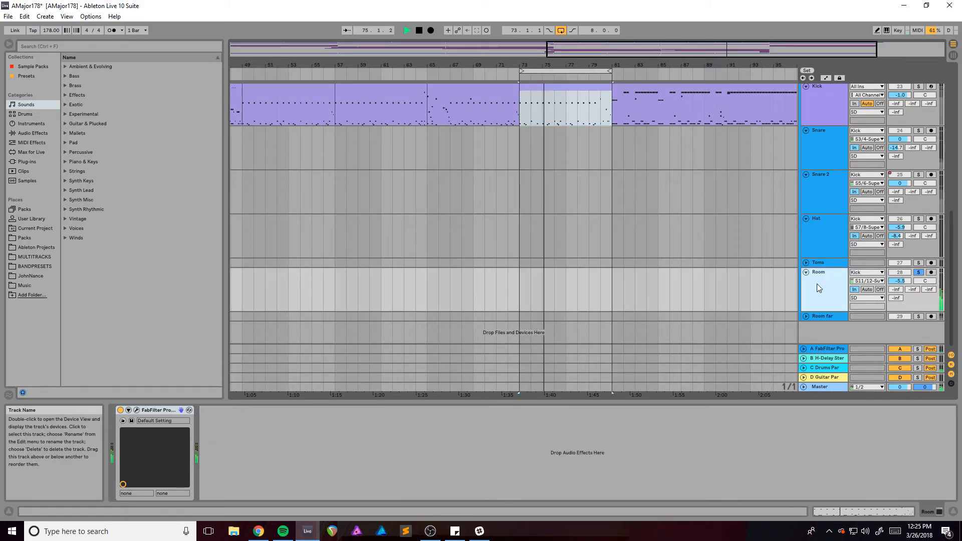
left_click(136, 410)
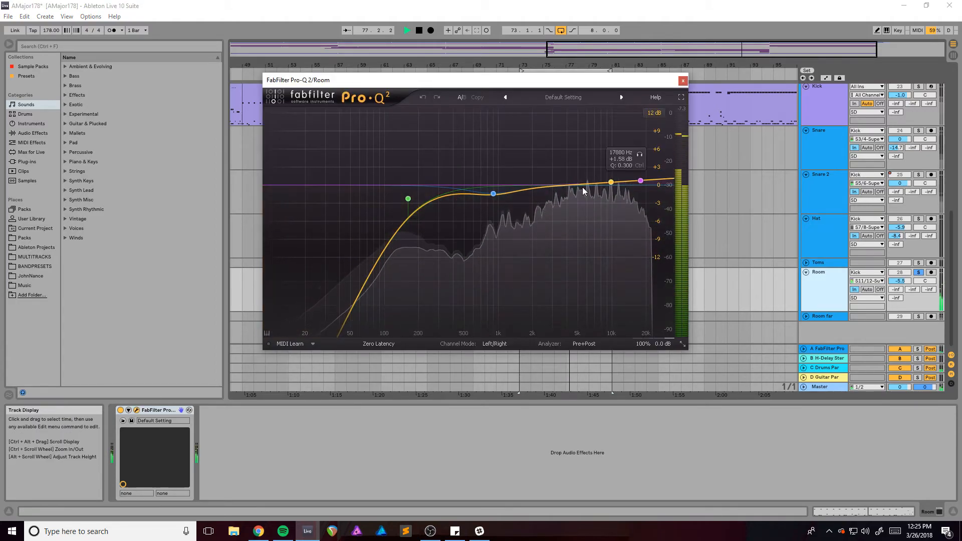
left_click(683, 81)
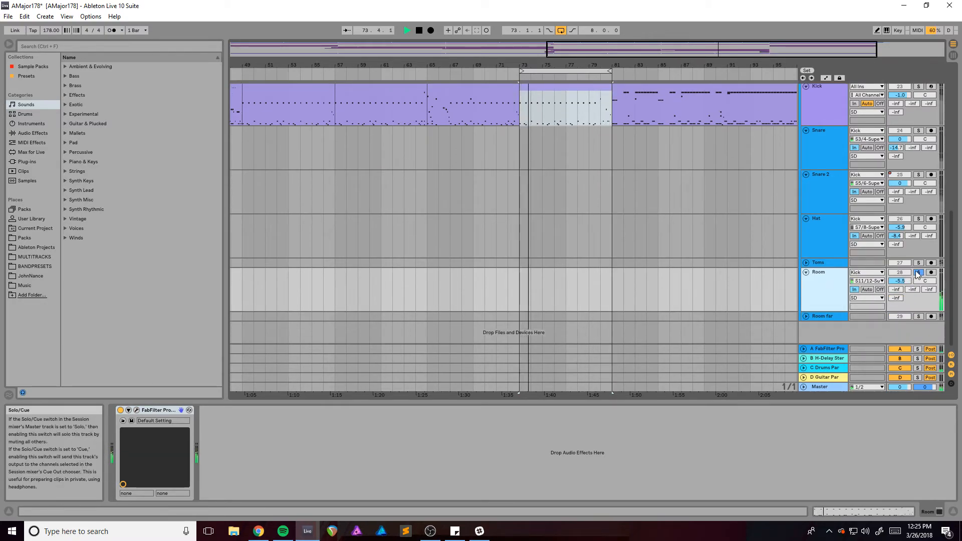
left_click(902, 273)
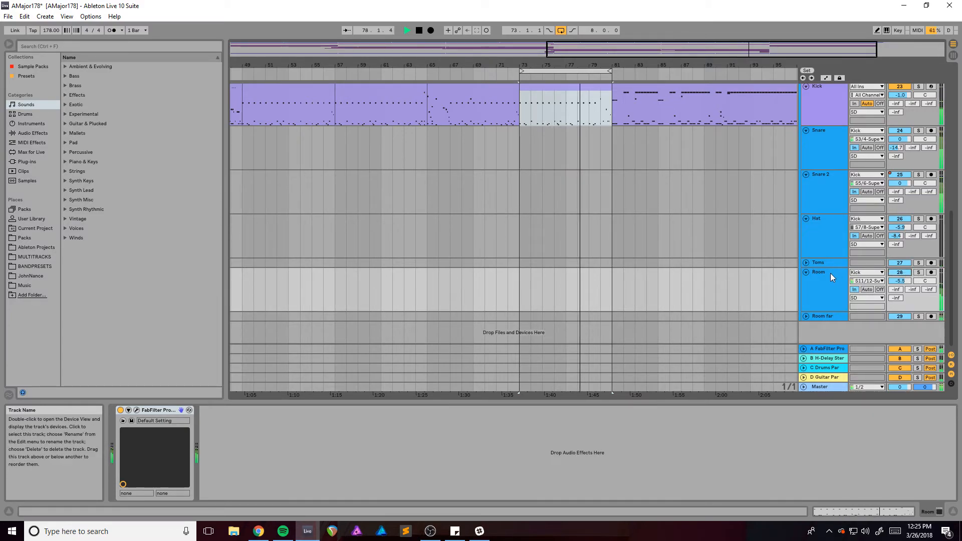
- Unfold and select the Room far track, and restart the drum loop from bar 73
left_click(806, 317)
left_click(832, 310)
key("space")
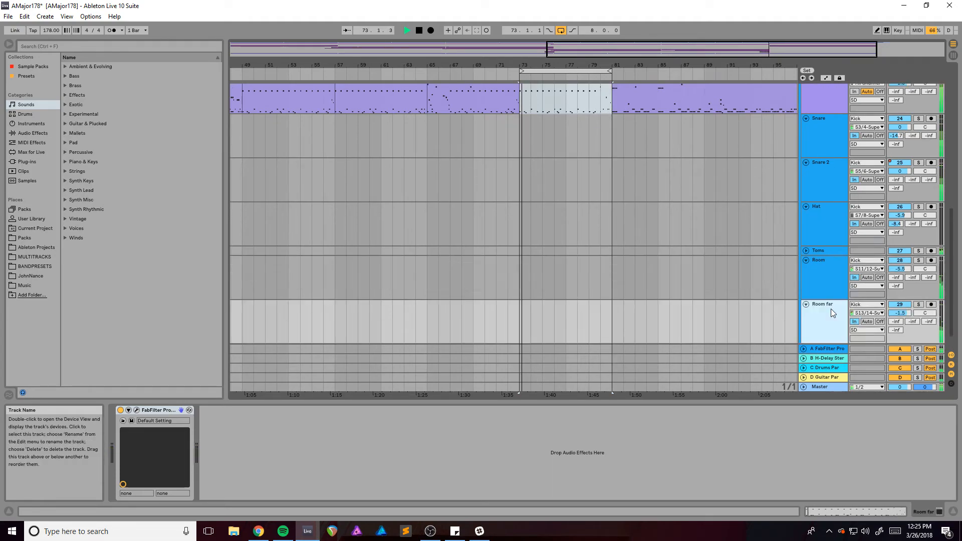
- Solo Room far, play the loop, and compare its FabFilter Pro-Q 2 curve with the one on Room
left_click(919, 305)
key("space")
scroll(685, 293, "down", 1)
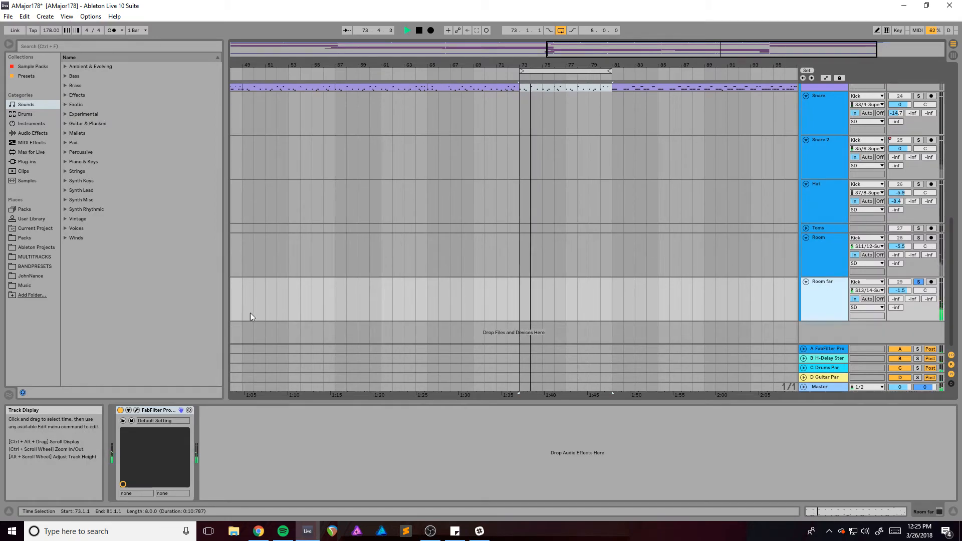
left_click(136, 409)
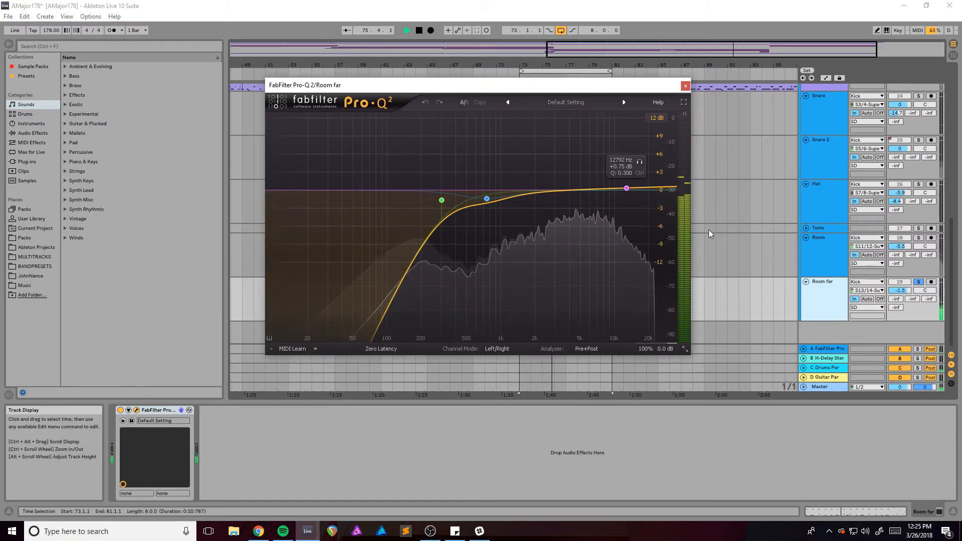
left_click(819, 254)
left_click(137, 410)
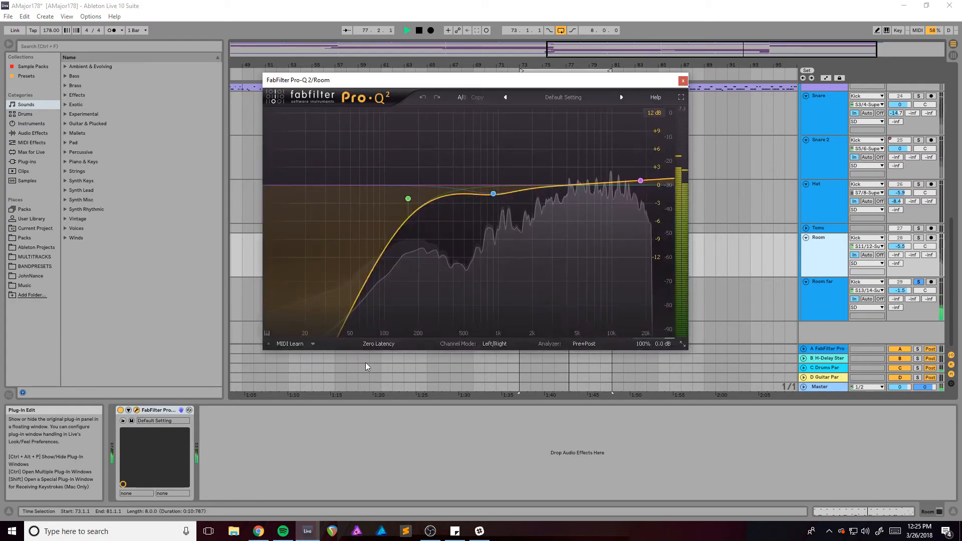
left_click(821, 296)
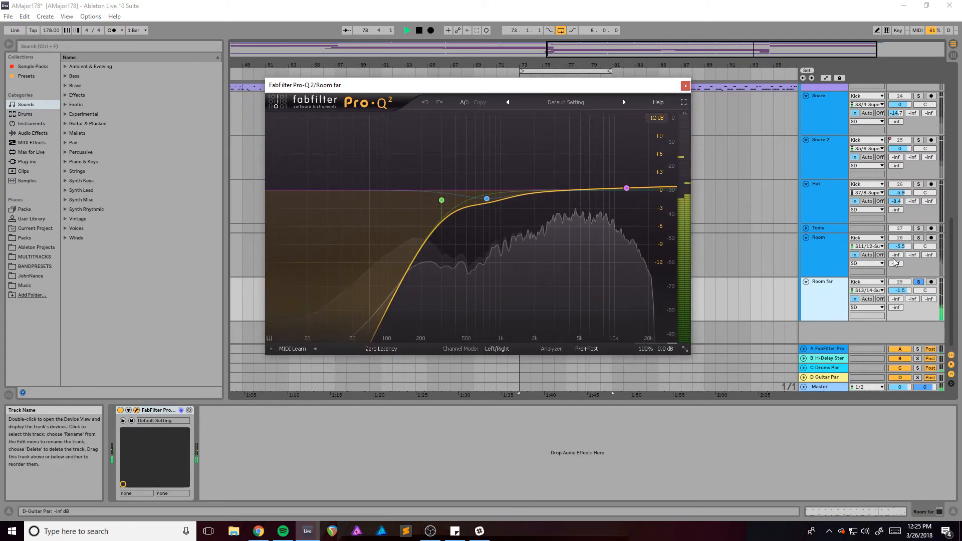
- Solo Room together with Room far, close the EQ window, and listen to both tracks in the loop before stopping playback
left_click(919, 238, "ctrl")
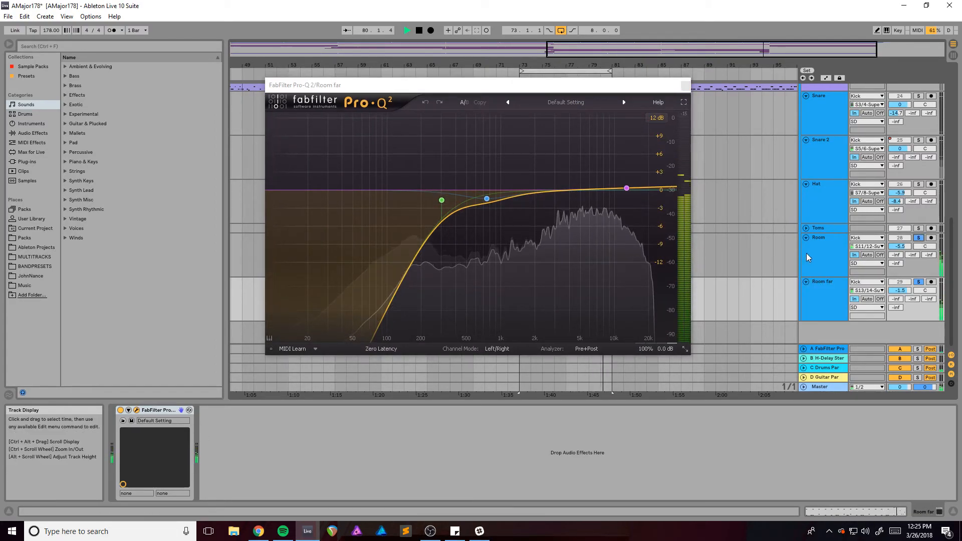
left_click(686, 88)
left_click(686, 88)
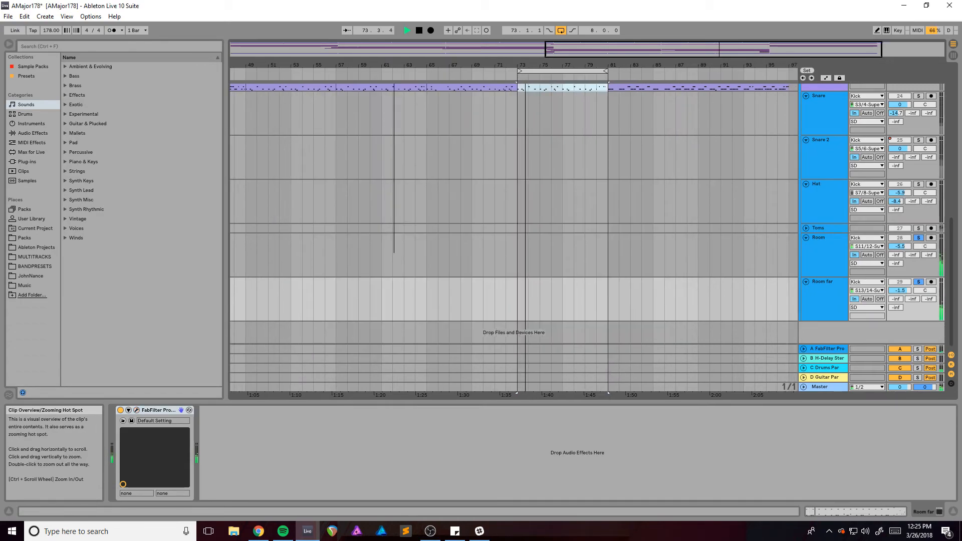
scroll(645, 206, "down", 5)
scroll(669, 206, "up", 2)
scroll(669, 207, "down", 4)
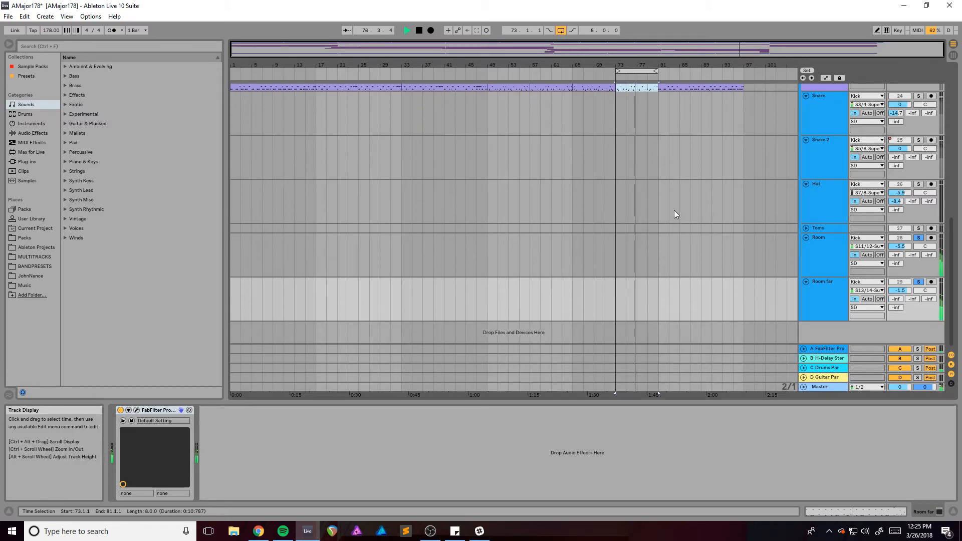
scroll(675, 210, "up", 2)
scroll(676, 211, "up", 2)
key("space")
- Unsolo the SD group and its room tracks, and save the project
scroll(675, 210, "up", 5)
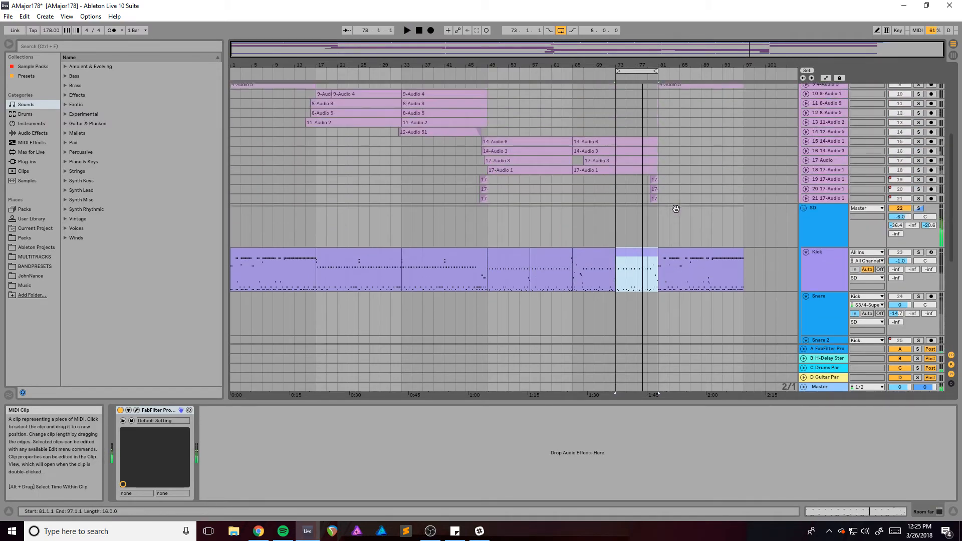
scroll(675, 212, "down", 3)
scroll(682, 215, "down", 3)
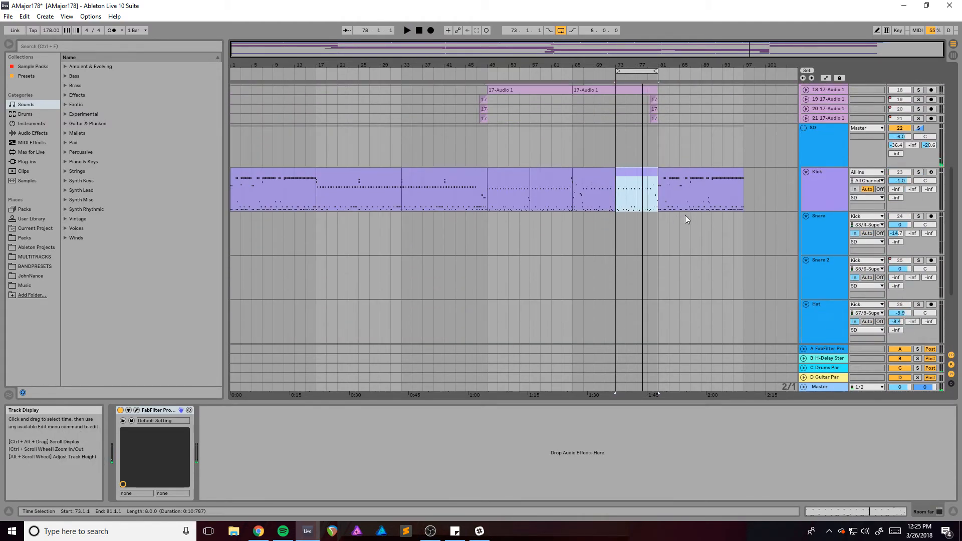
scroll(702, 210, "up", 1)
left_click(919, 158)
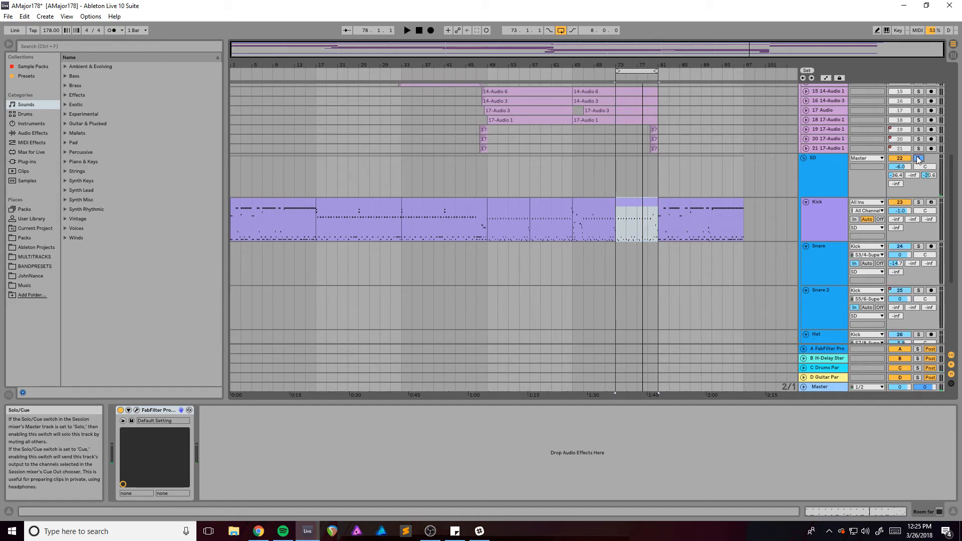
left_click(615, 176)
key("ctrl+s")
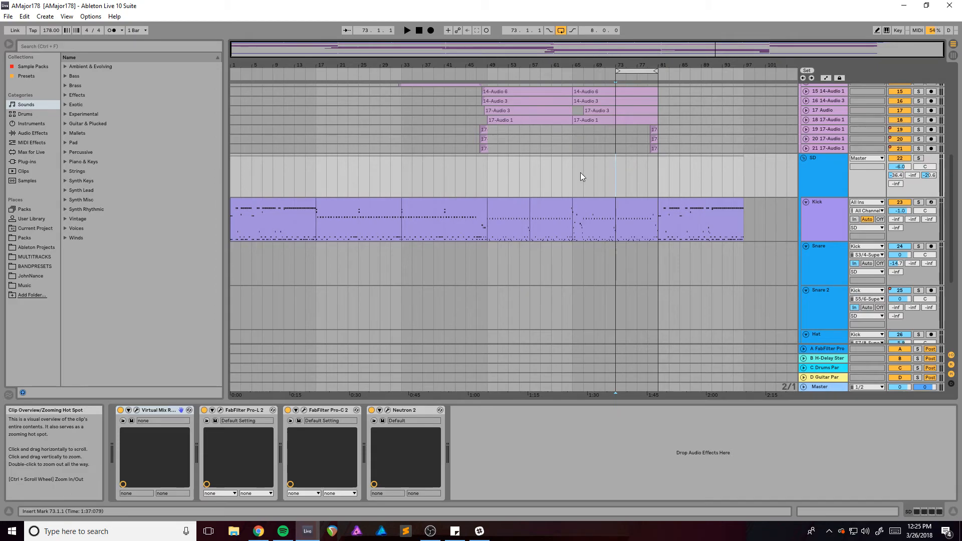
- Set the playback start to bar 65 and insert FabFilter Pro-C 2 ahead of the EQ on the Room track
scroll(581, 174, "down", 2)
scroll(573, 175, "up", 3)
left_click(573, 186)
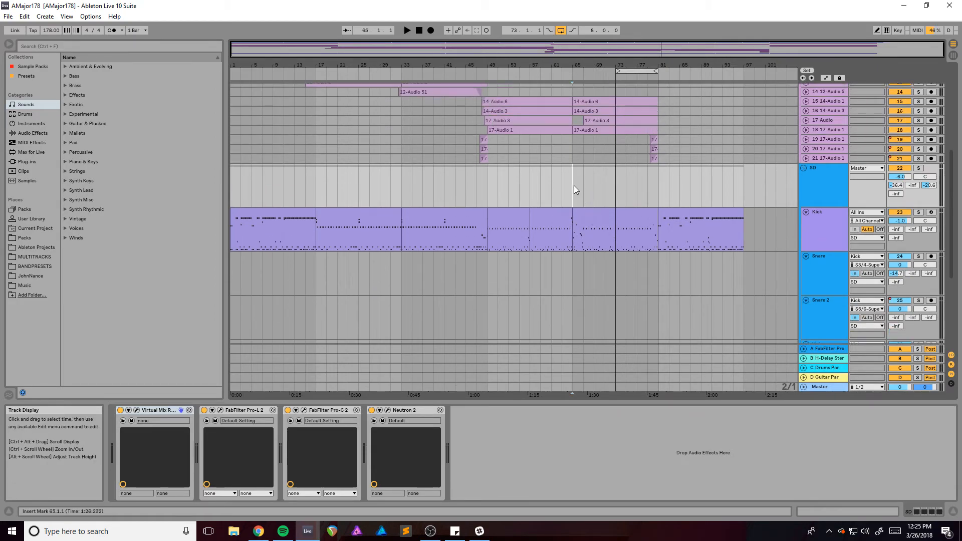
scroll(573, 185, "down", 4)
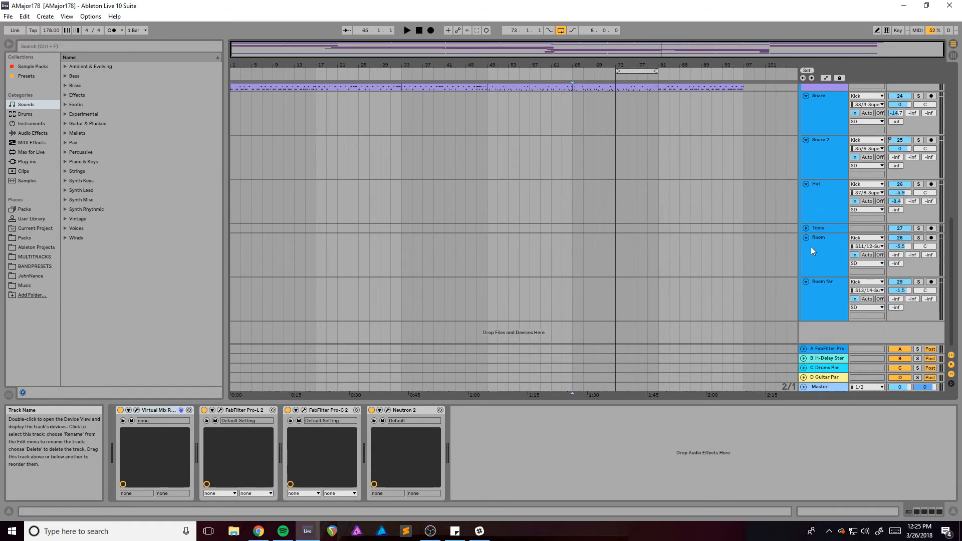
left_click(811, 246)
left_click(683, 82)
key("ctrl+f")
type("fabfilter")
key("Down")
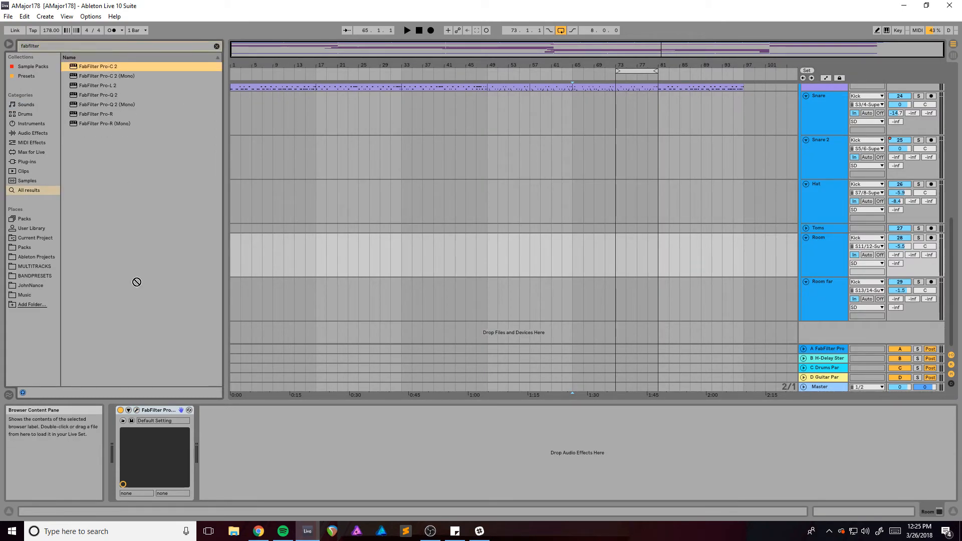
key("Return")
- Play the soloed SD group from bar 65, audition the compressed Room track alone, and return to the full drum group
scroll(827, 171, "up", 3)
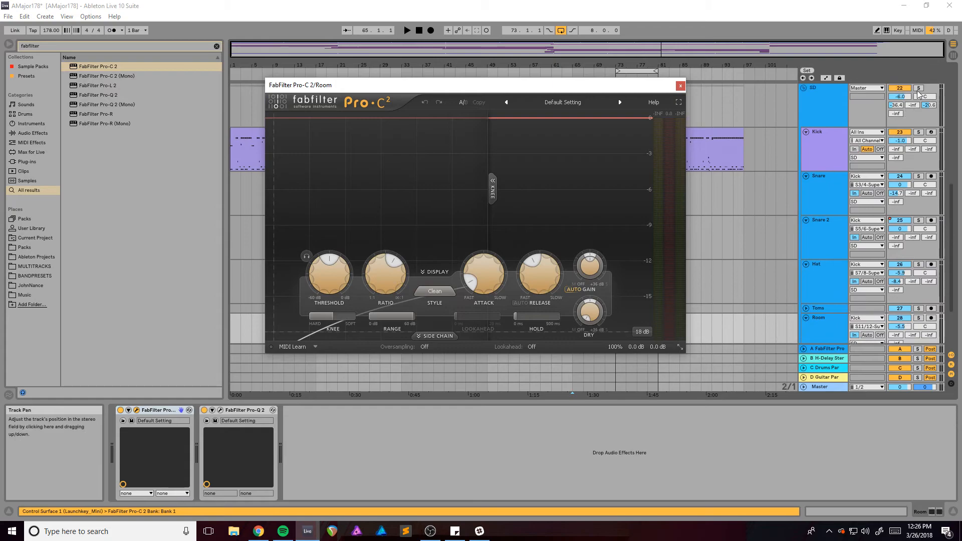
left_click(918, 88)
key("space")
scroll(784, 290, "down", 3)
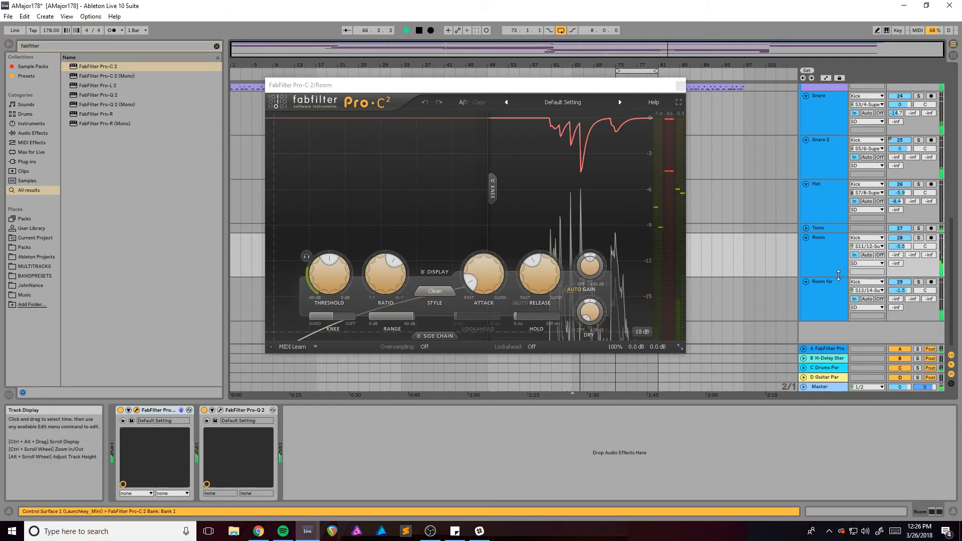
left_click(917, 238)
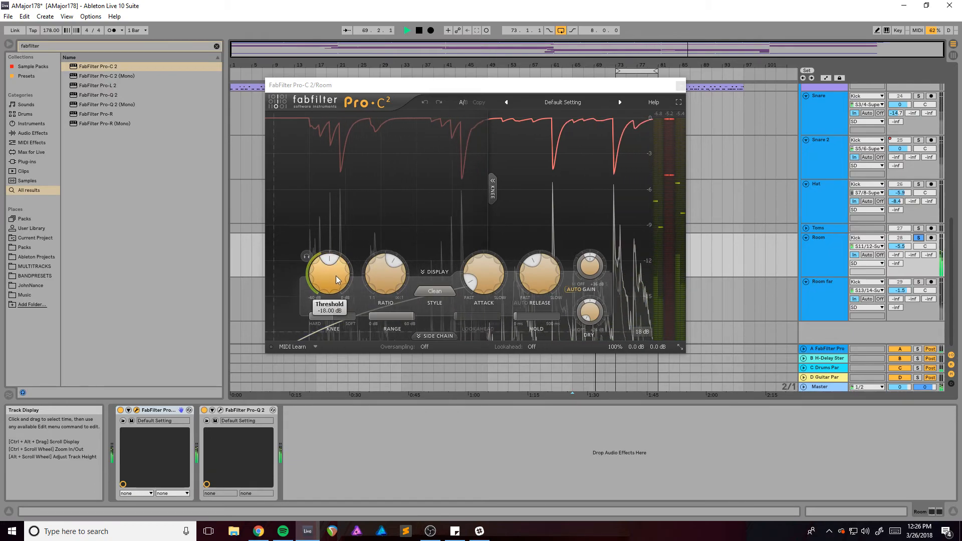
left_click(918, 238)
scroll(919, 238, "up", 4)
left_click(919, 88)
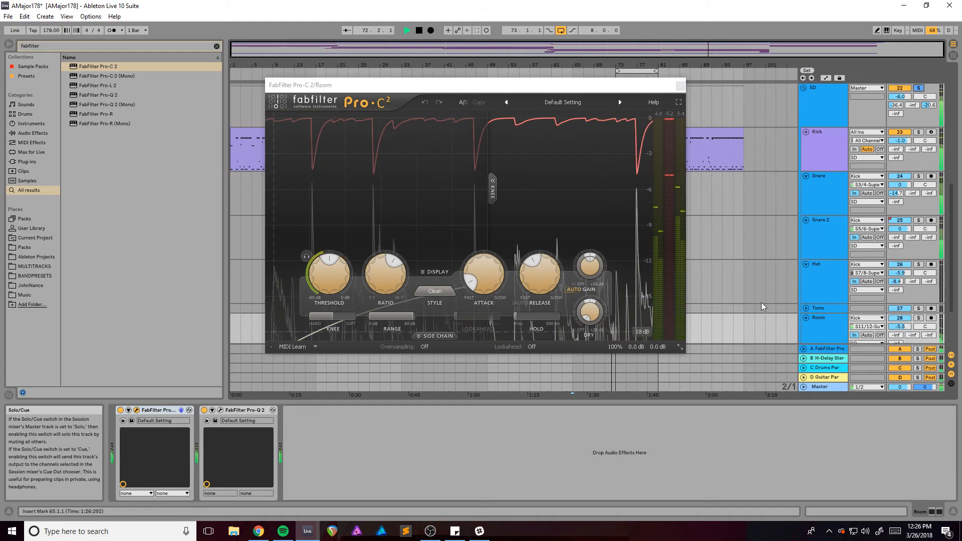
- Solo Room, compare it with Pro-C 2 bypassed and active, and stop playback
left_click_drag(710, 402, 713, 471)
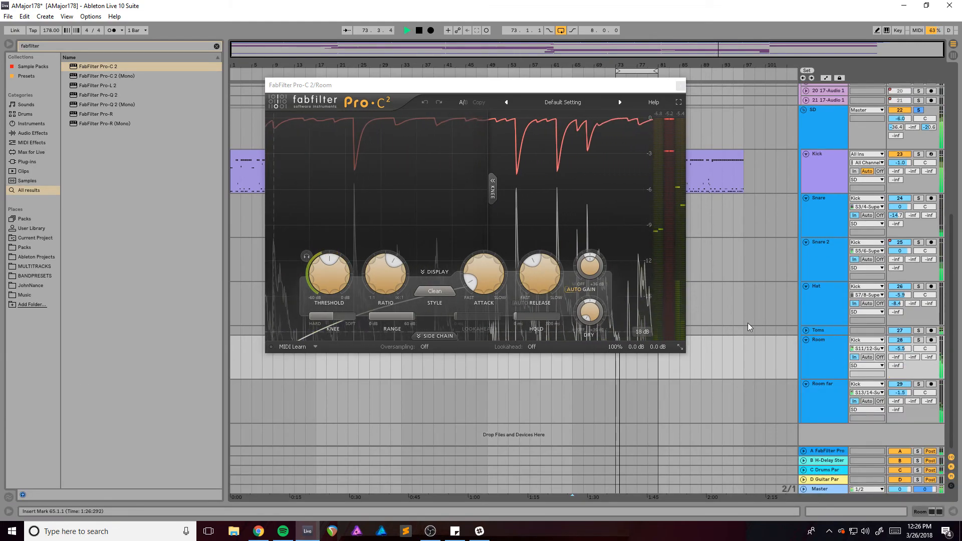
left_click(919, 339)
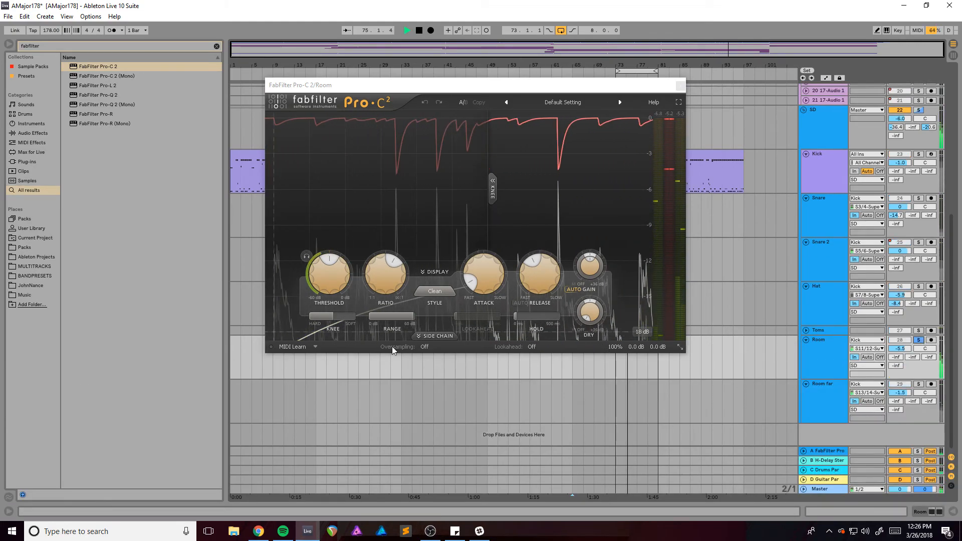
left_click(917, 511)
left_click(120, 410)
left_click(121, 411)
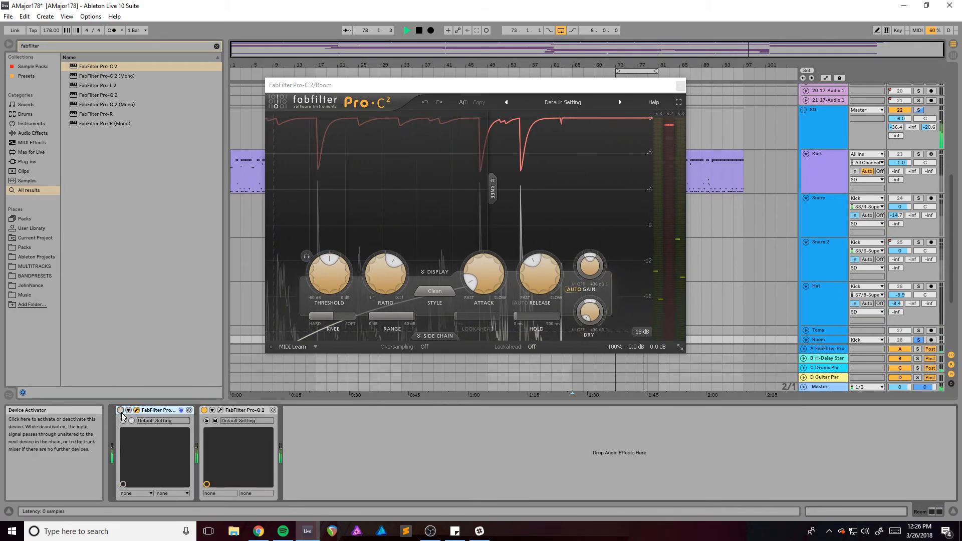
key("space")
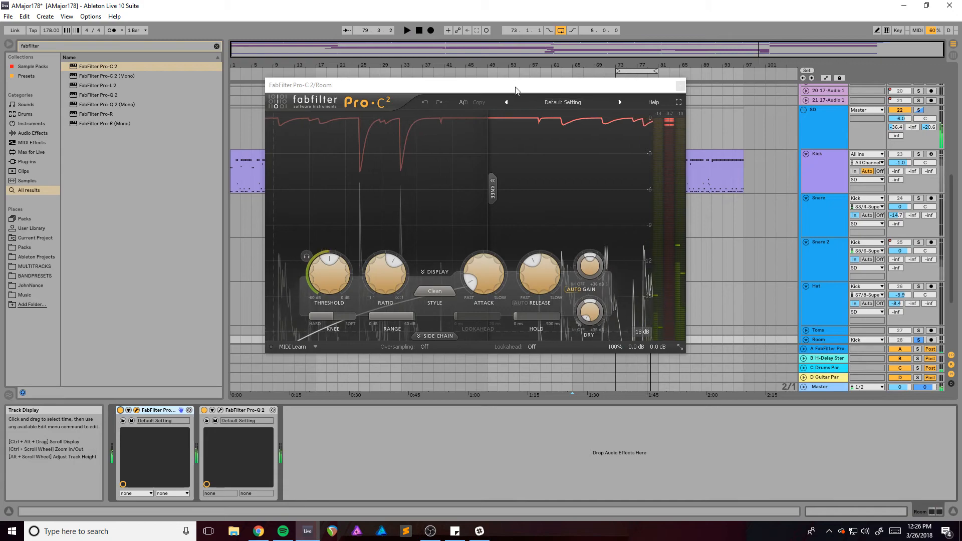
- Close the Pro-C 2 window and copy the compressor from Room to Room far, ahead of its EQ
left_click_drag(517, 86, 460, 86)
left_click(623, 86)
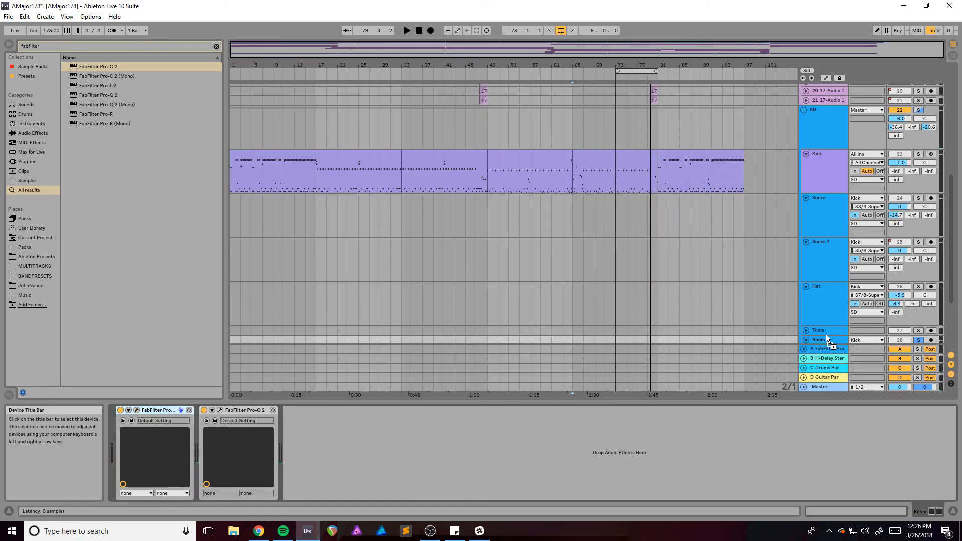
left_click_drag(818, 342, 858, 315)
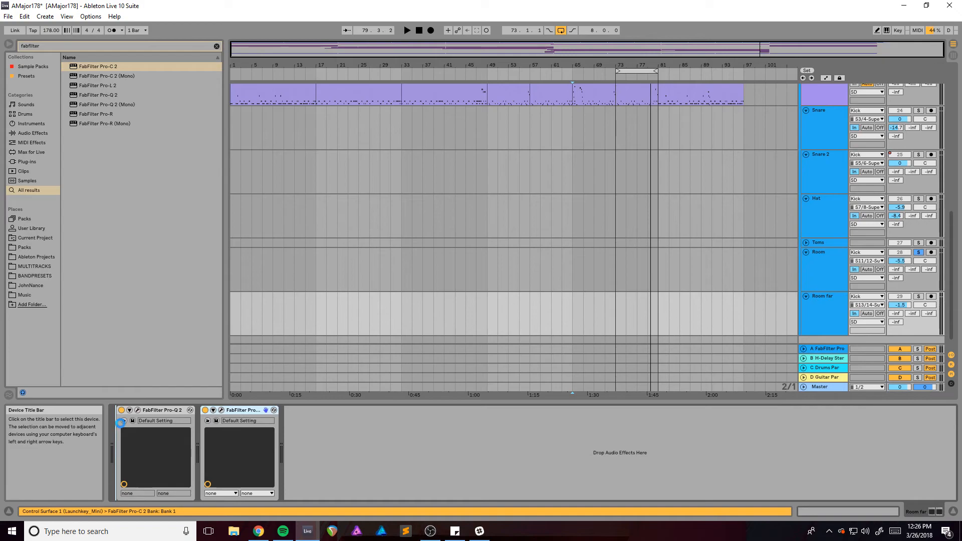
- Play Room far soloed with Pro-C 2 bypassed and active, and listen to the soloed SD group with both room compressors
left_click(919, 296)
key("space")
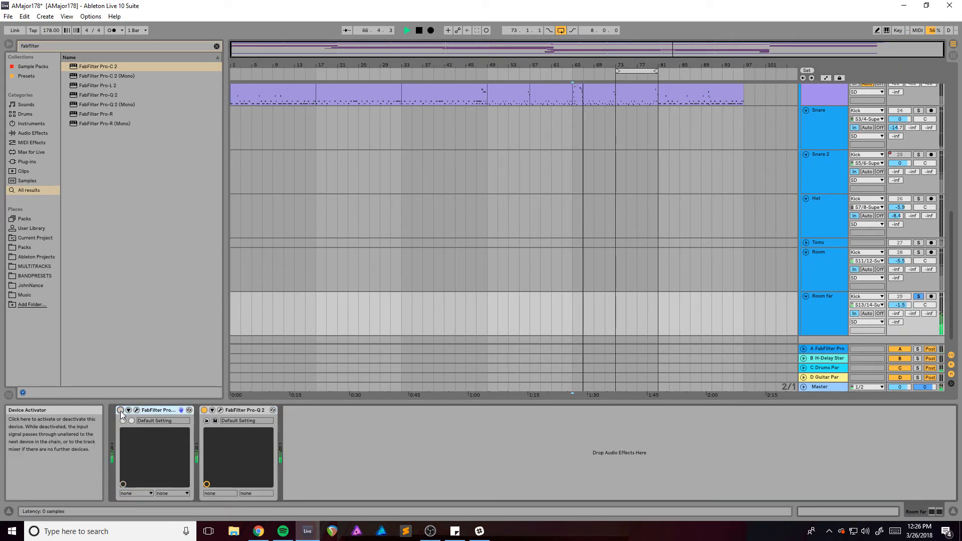
scroll(700, 235, "up", 2)
scroll(699, 236, "up", 2)
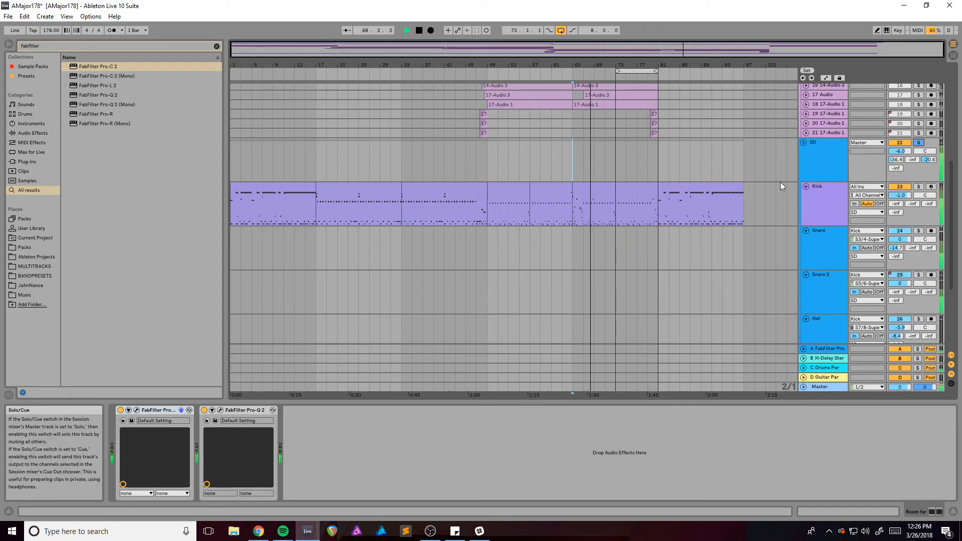
scroll(517, 273, "down", 2)
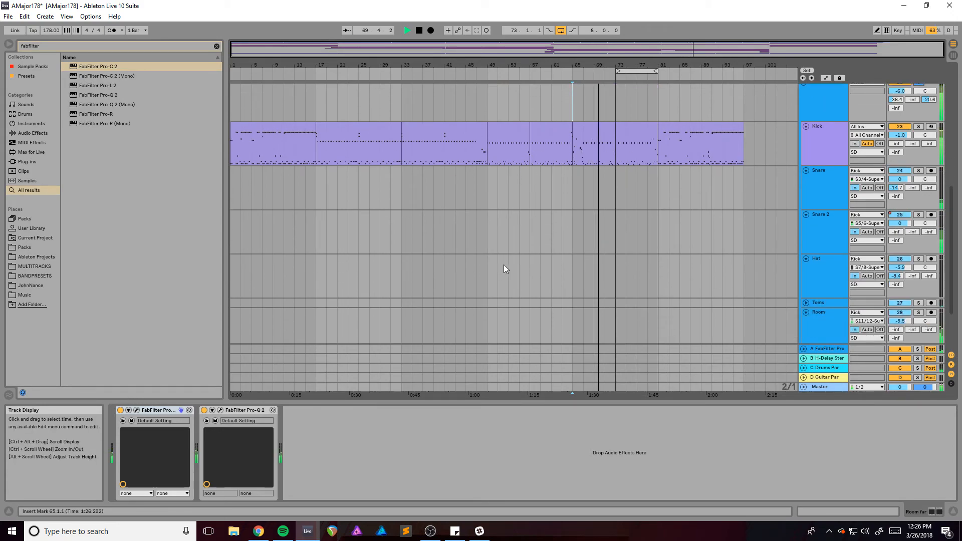
scroll(568, 224, "up", 1)
- Select the Kick clip from bar 65 to 73, listen to the compressed rooms in the drum mix, and save the project
left_click(603, 171)
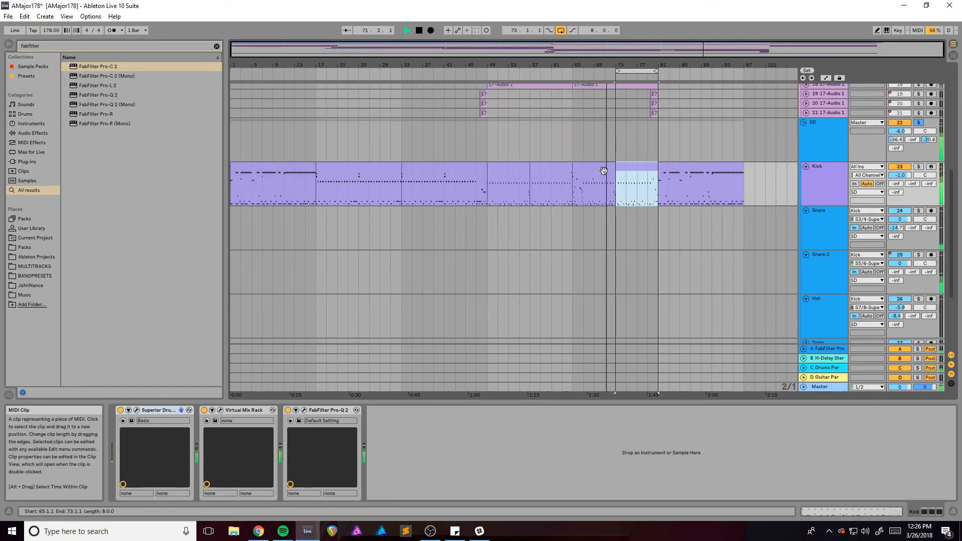
left_click(604, 171)
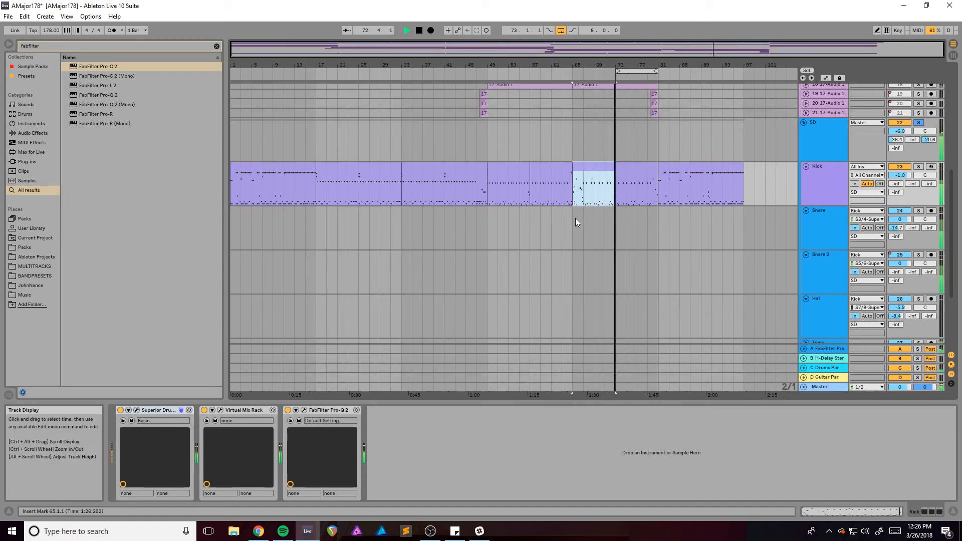
scroll(576, 220, "down", 3)
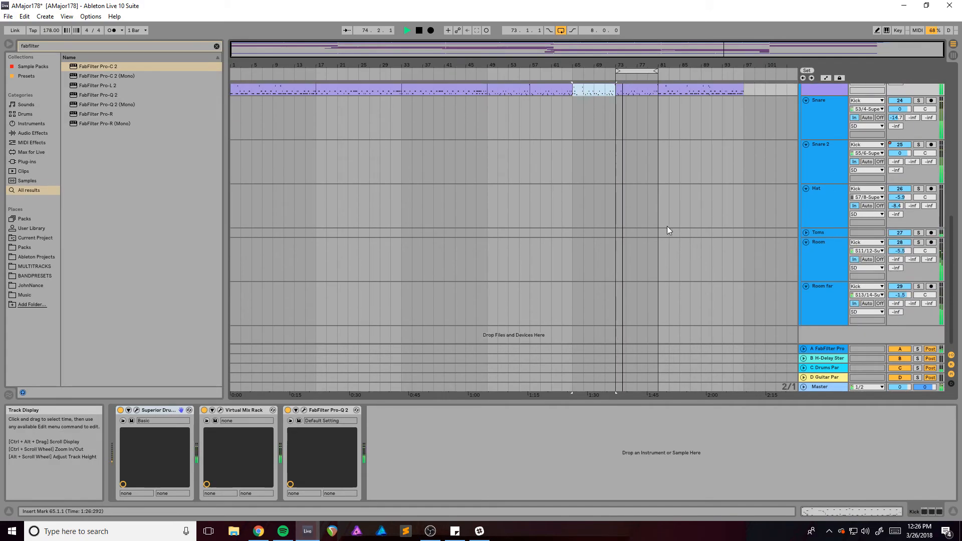
scroll(668, 226, "up", 3)
scroll(679, 238, "down", 2)
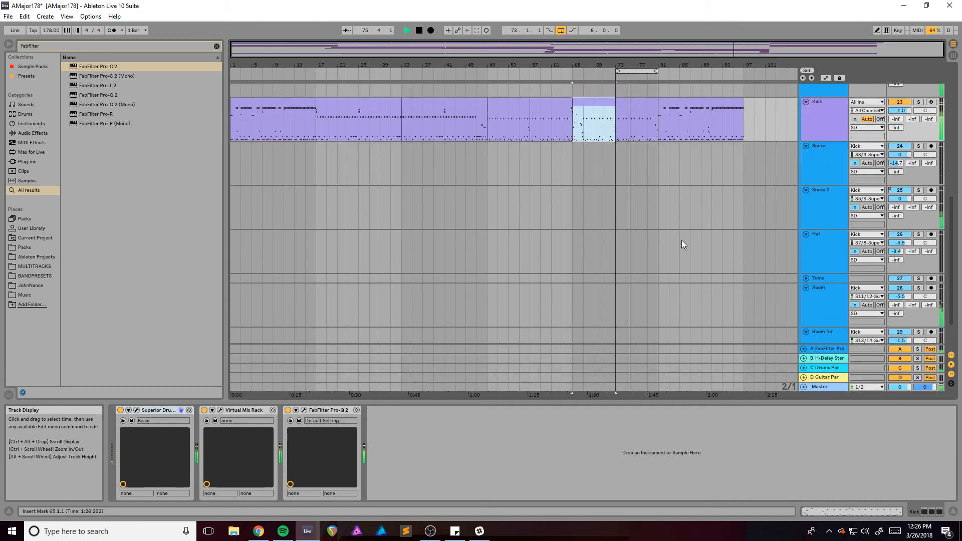
key("space")
scroll(682, 241, "down", 2)
key("ctrl+s")
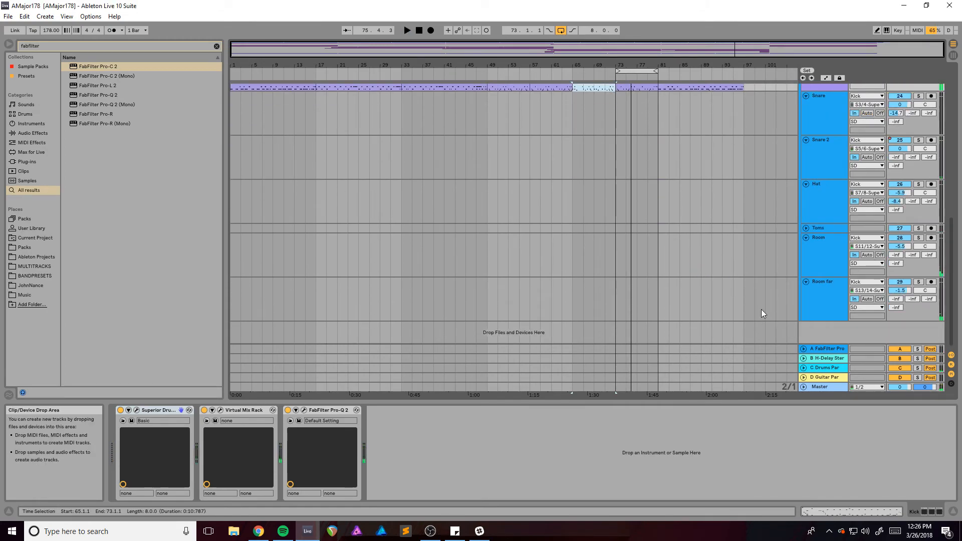
- Solo the B H-Delay Stereo return, play the drums from bar 65, and examine the delay's settings before closing its window
left_click(829, 358)
key("space")
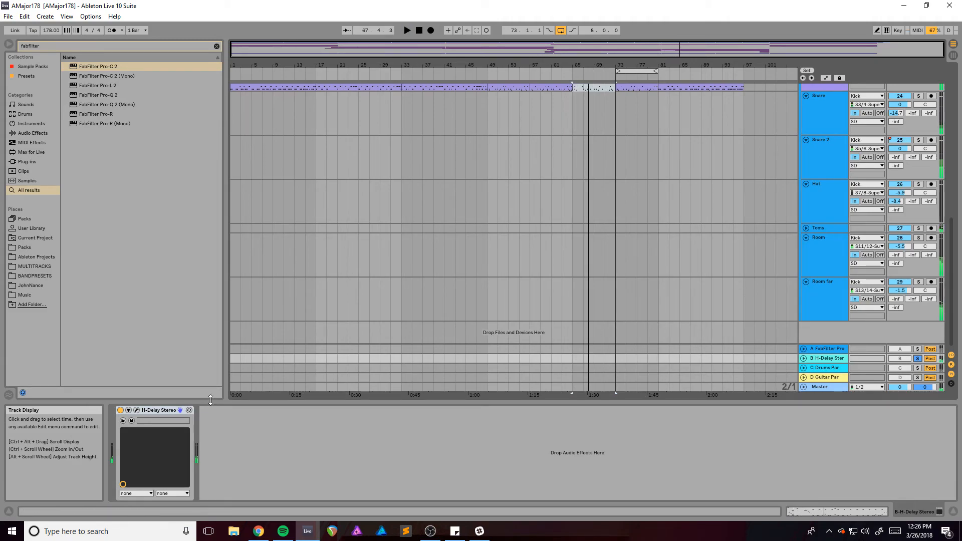
left_click(136, 410)
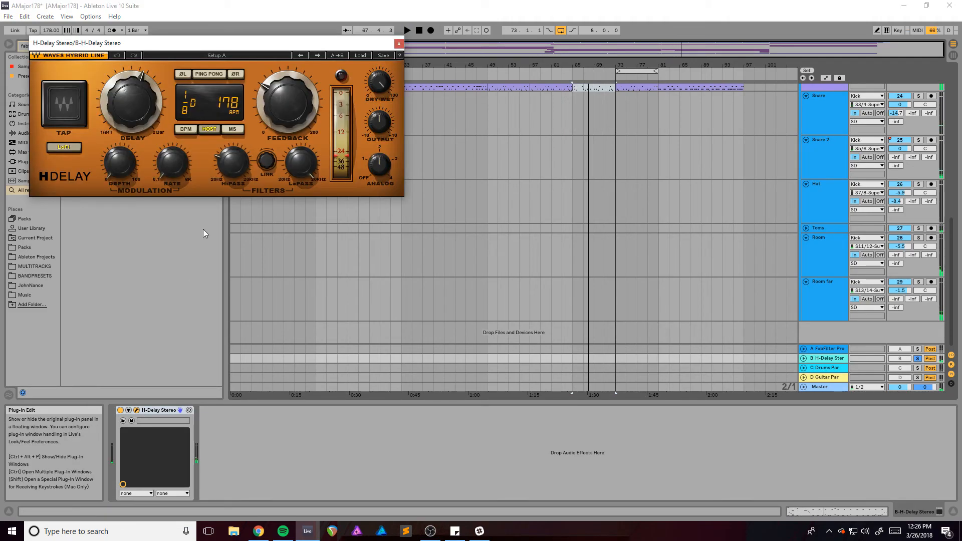
left_click(398, 44)
scroll(558, 190, "up", 10)
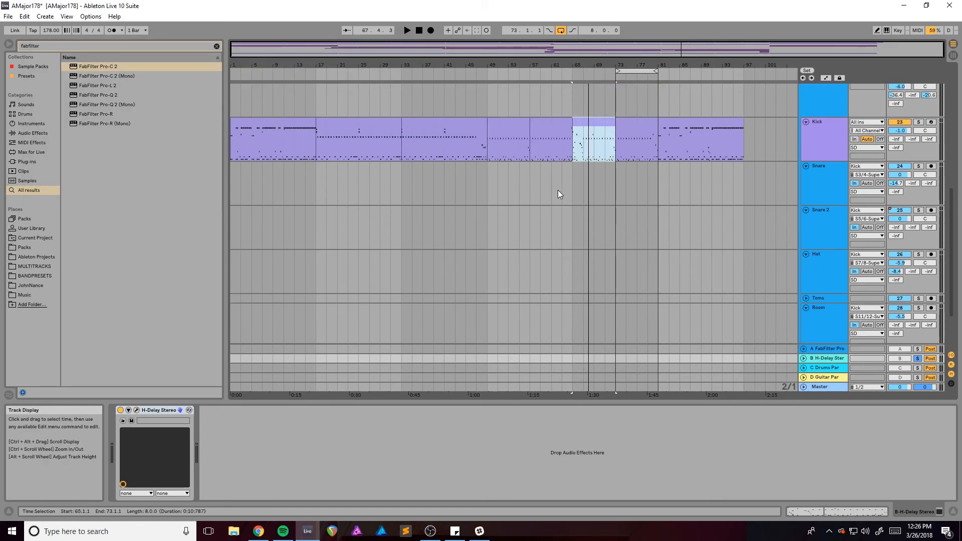
- Fold the Bass and Guitars groups and collapse the individual drum tracks inside the SD group to minimum height
scroll(558, 190, "up", 3)
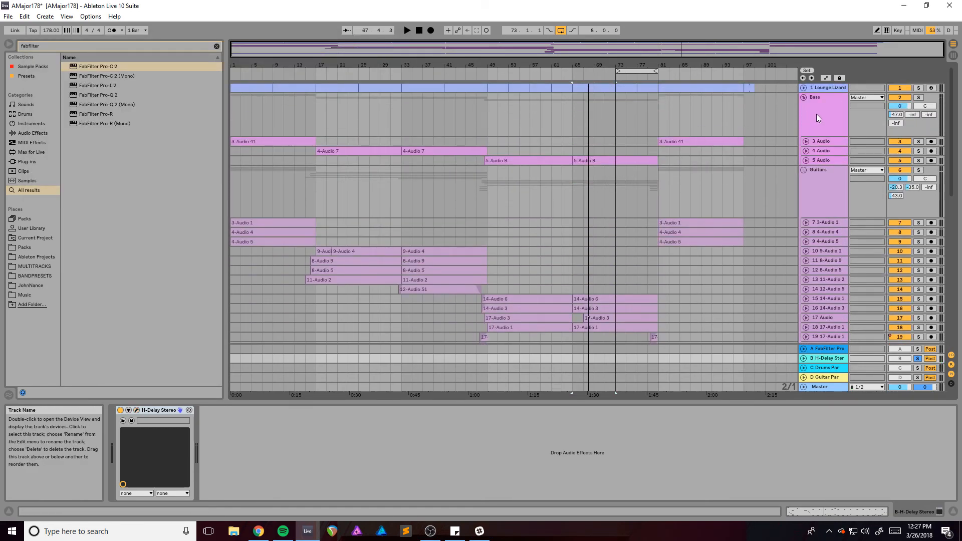
left_click(810, 89)
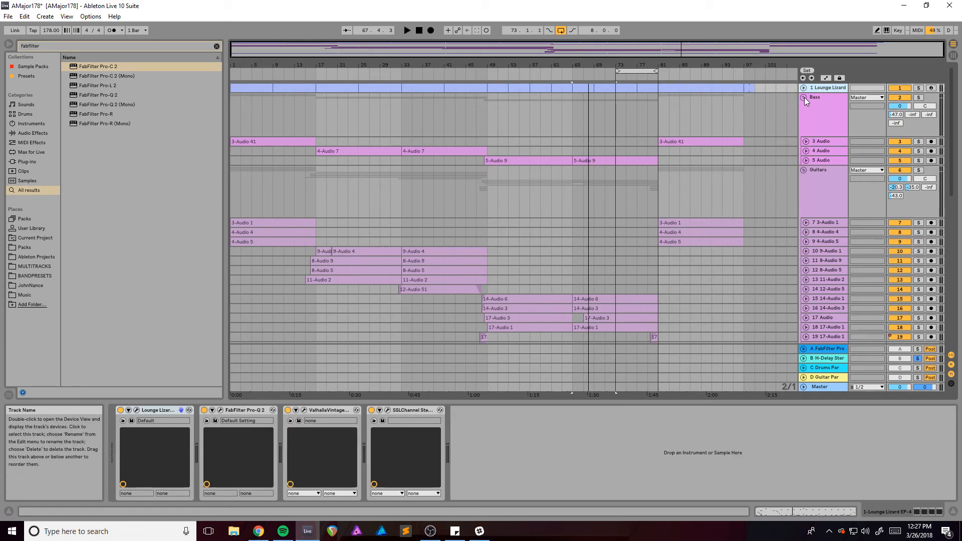
left_click(803, 98)
left_click(802, 113)
left_click(803, 107)
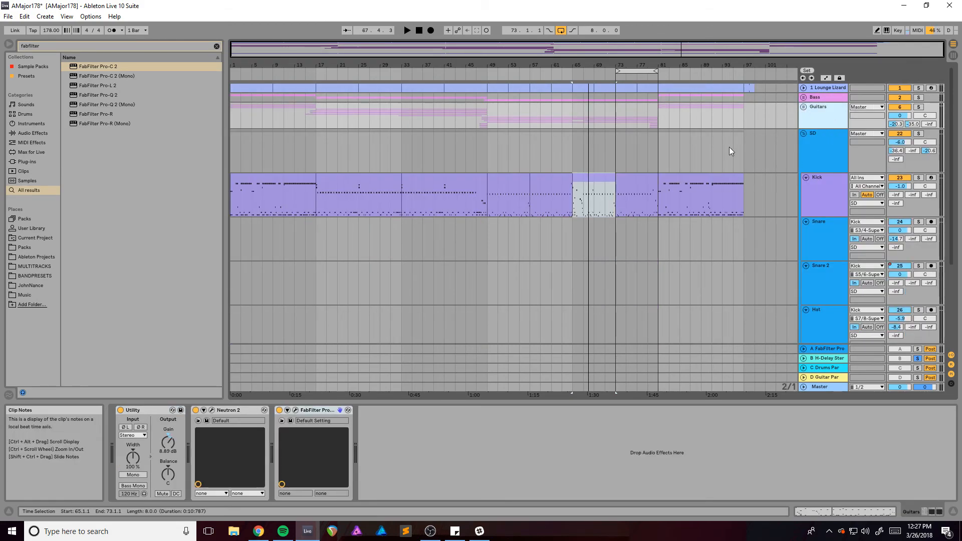
left_click(805, 178, "alt")
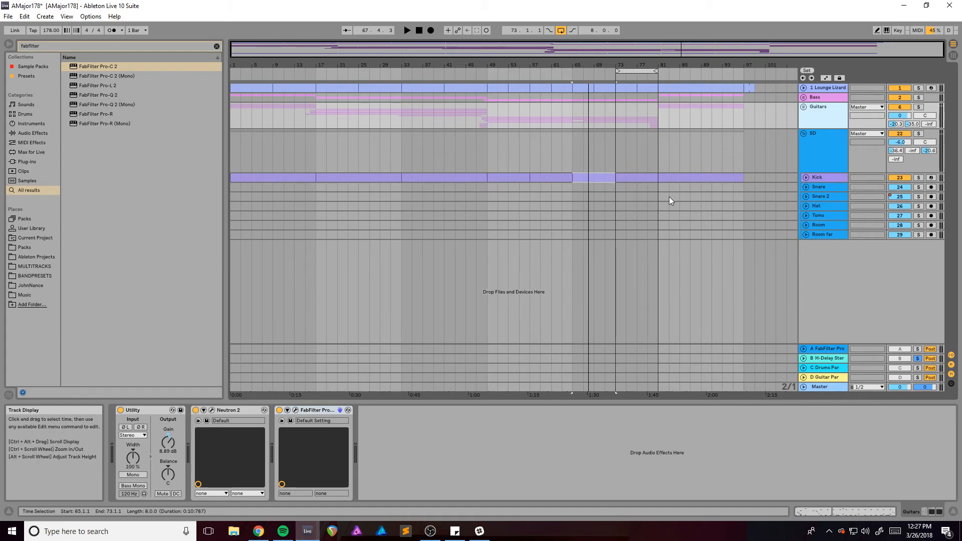
- Play from bar 65 with the SD group soloed, followed by the C Drums Par return soloed with its effects displayed
left_click(573, 165)
left_click(816, 148)
key("space")
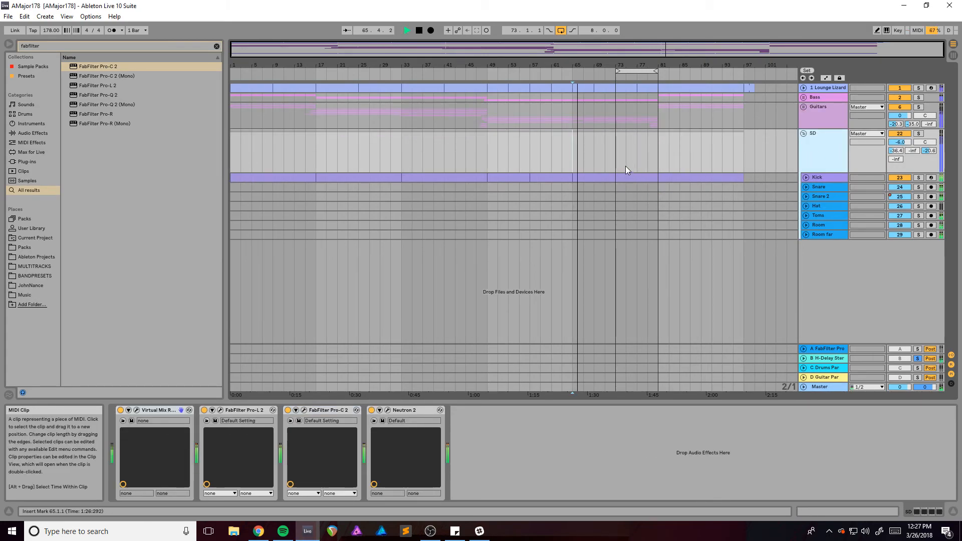
left_click(918, 133)
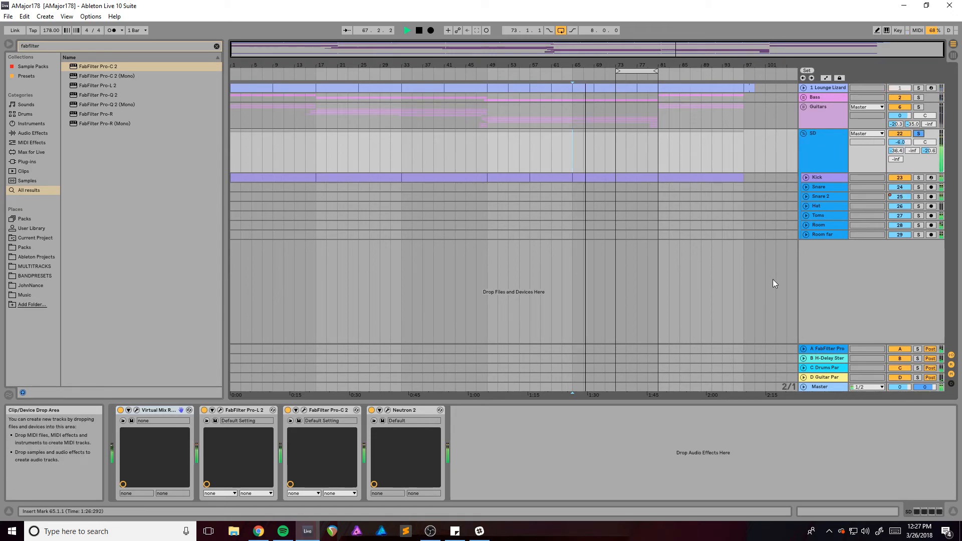
left_click(918, 368)
left_click(826, 368)
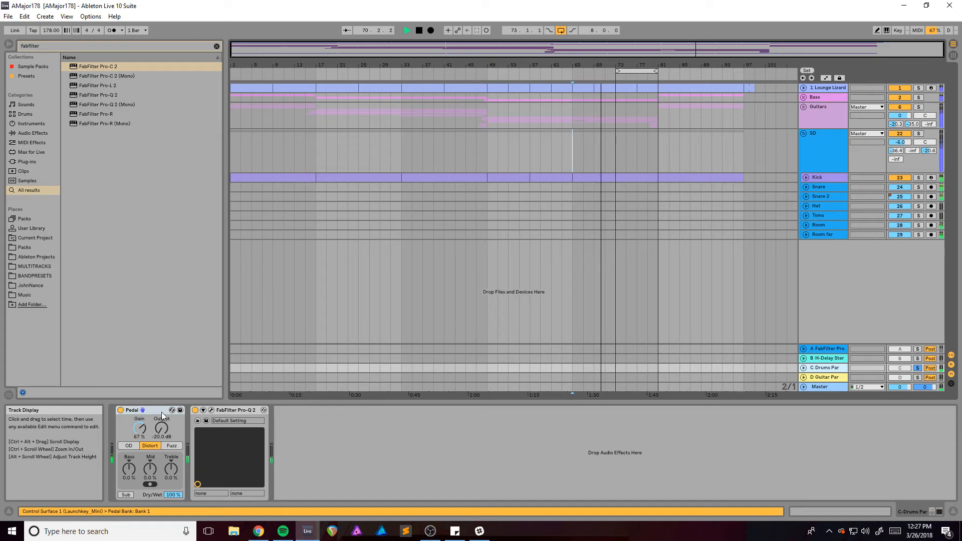
key("space")
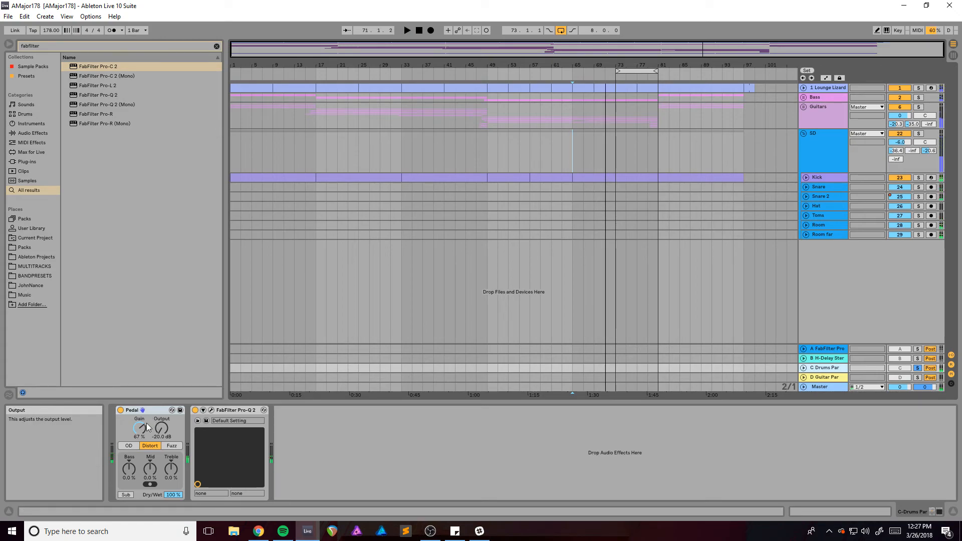
- Open Pro-Q 2 on the C Drums Par return, compare the sound with the EQ bypassed and active, and close its window
left_click(213, 412)
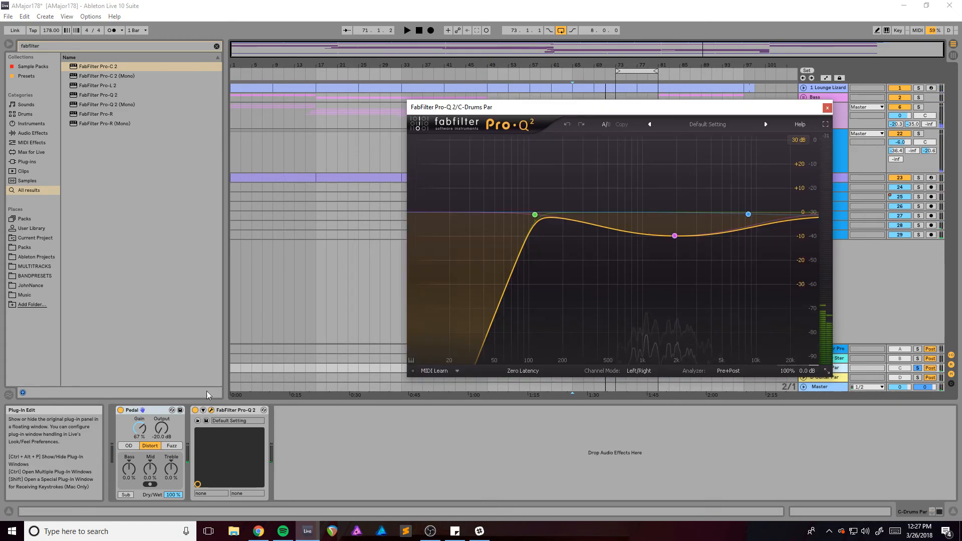
left_click_drag(586, 108, 544, 108)
key("space")
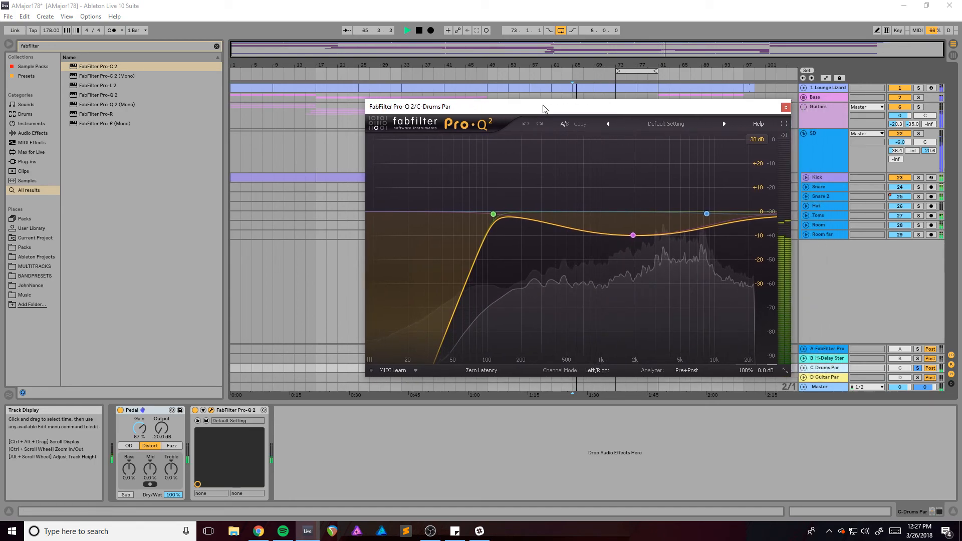
left_click(195, 411)
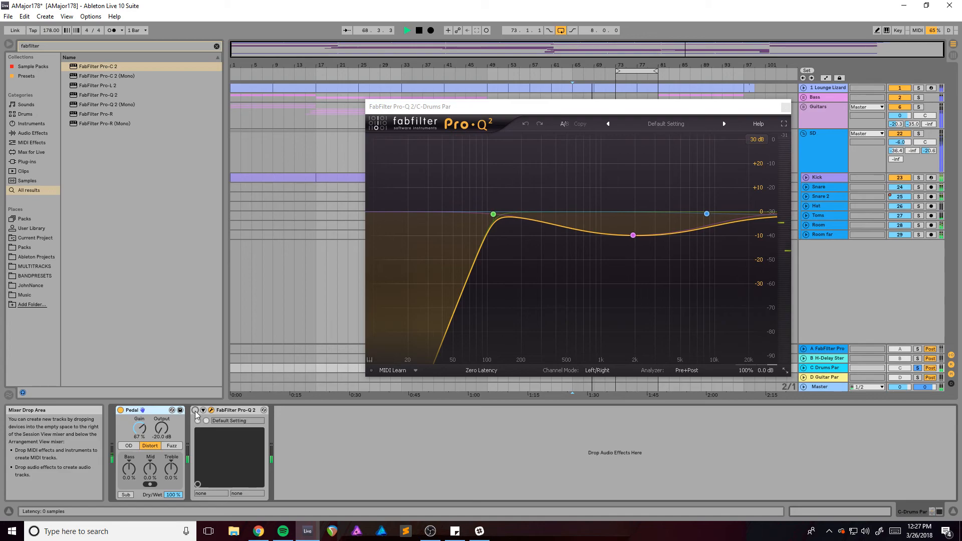
left_click(195, 411)
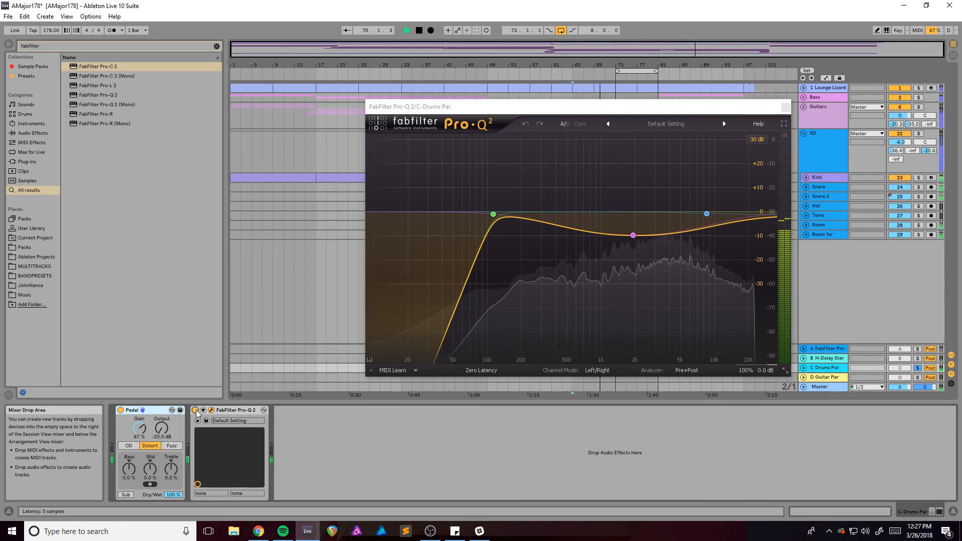
left_click(195, 410)
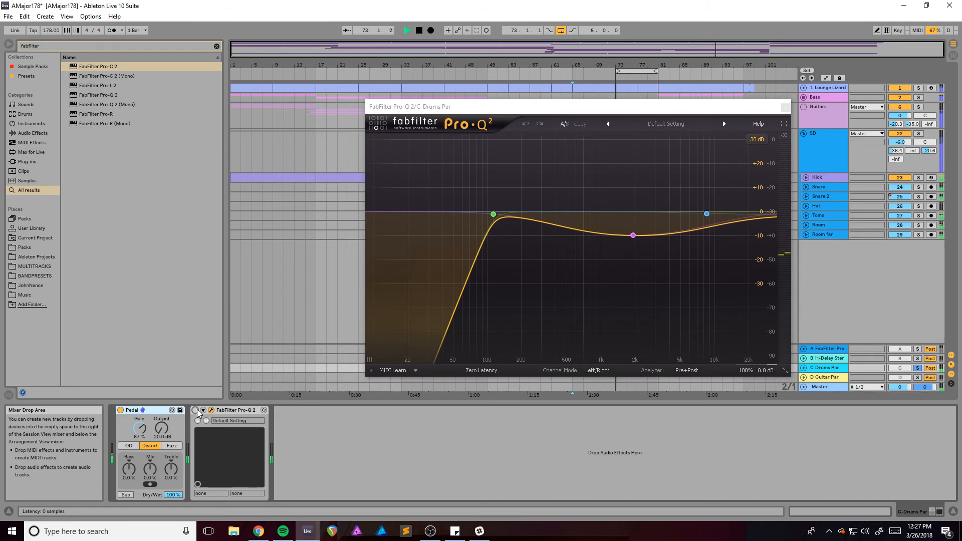
left_click(195, 410)
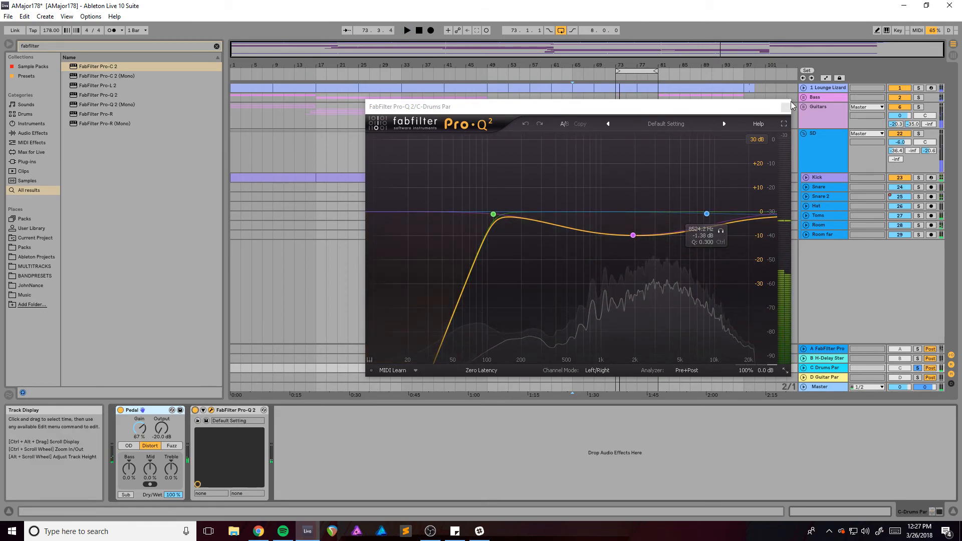
left_click(786, 106)
- Play the soloed SD group from bar 65 and toggle the C Drums Par return to compare its contribution
key("space")
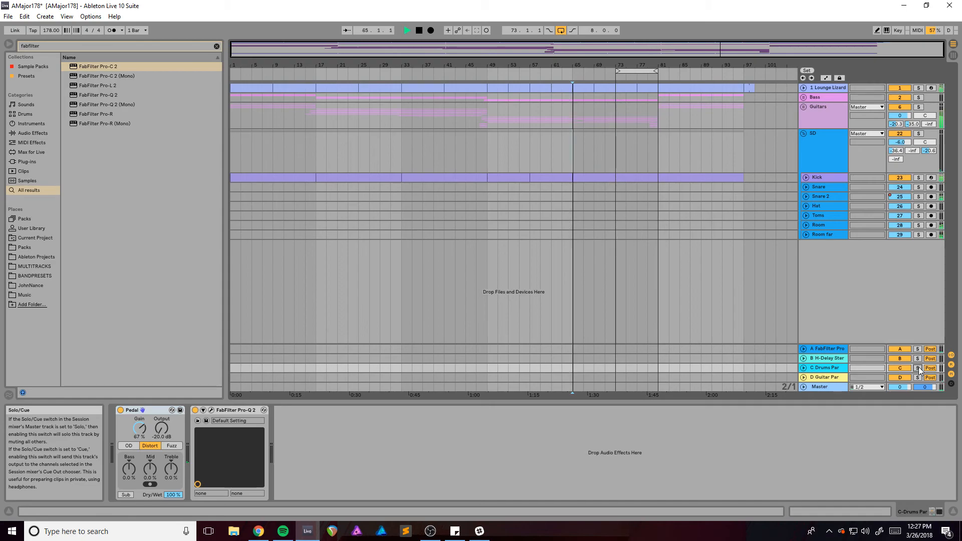
left_click(900, 88)
left_click(918, 134)
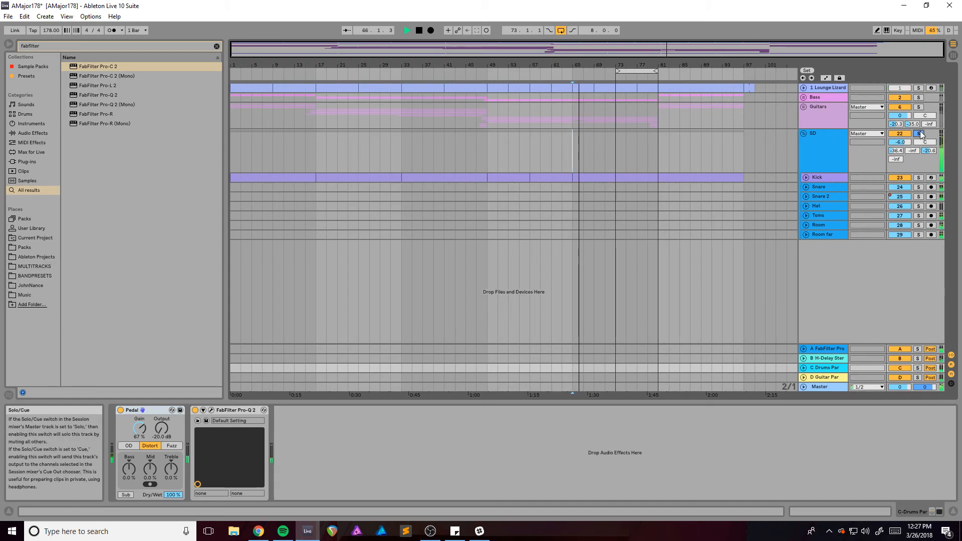
left_click(899, 370)
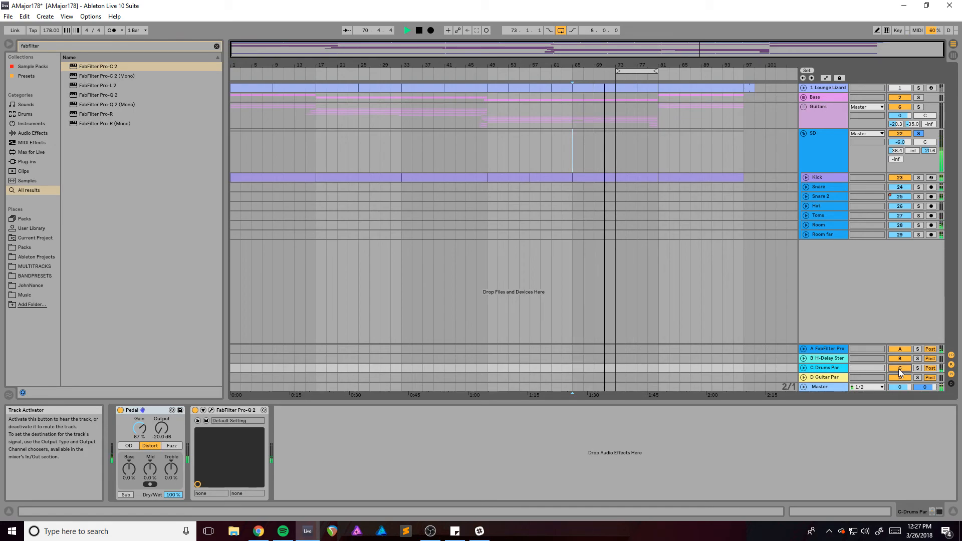
key("space")
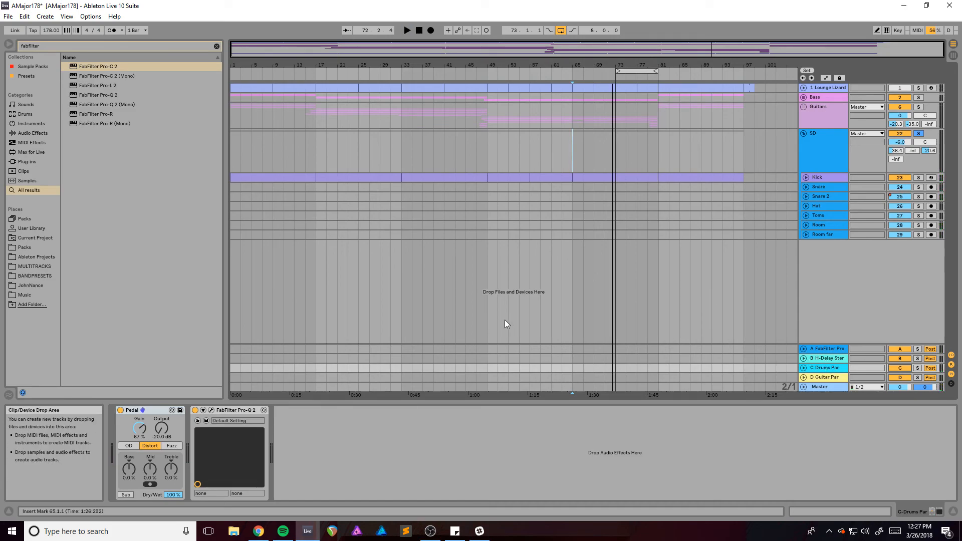
- Display the Master track's effects and place the insert marker at bar 73 on the Snare track
left_click(824, 386)
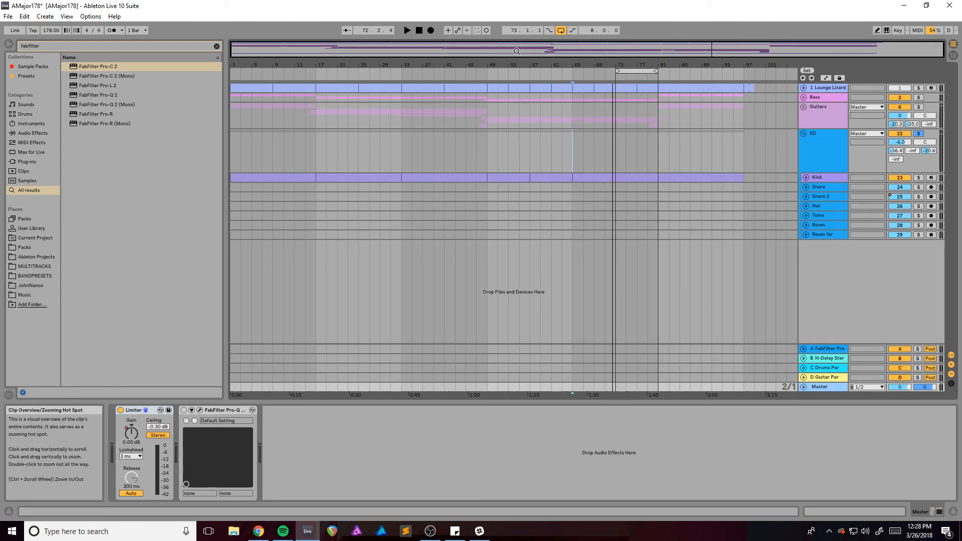
left_click(612, 142)
mouse_move(637, 49)
left_mouse_down()
mouse_move(646, 85)
mouse_move(656, 83)
mouse_move(636, 51)
left_mouse_up()
left_click_drag(615, 139, 617, 164)
left_click(634, 187)
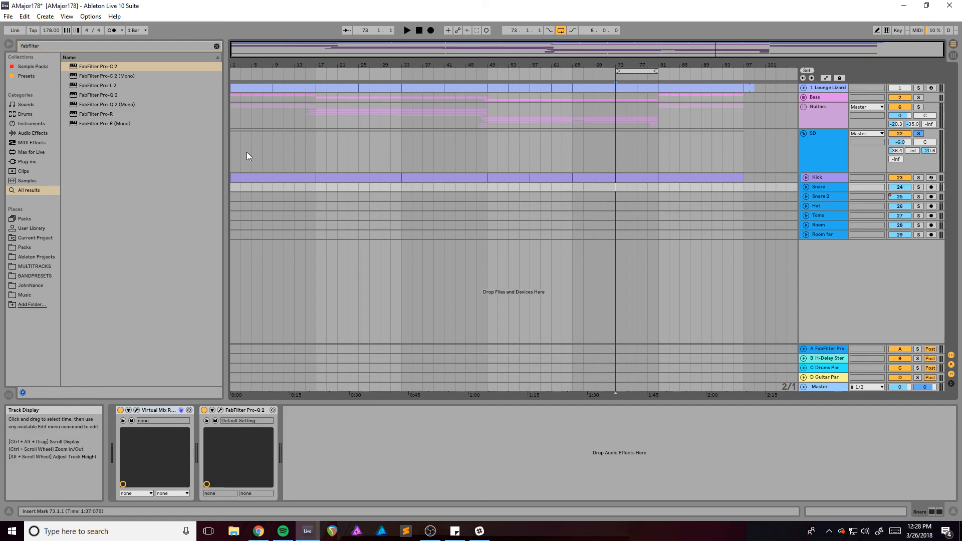
- Place the insert marker at bar 1 on the SD group, turn off the loop, and clear the browser search
left_click(232, 145)
left_click_drag(387, 66, 387, 78)
left_click(218, 46)
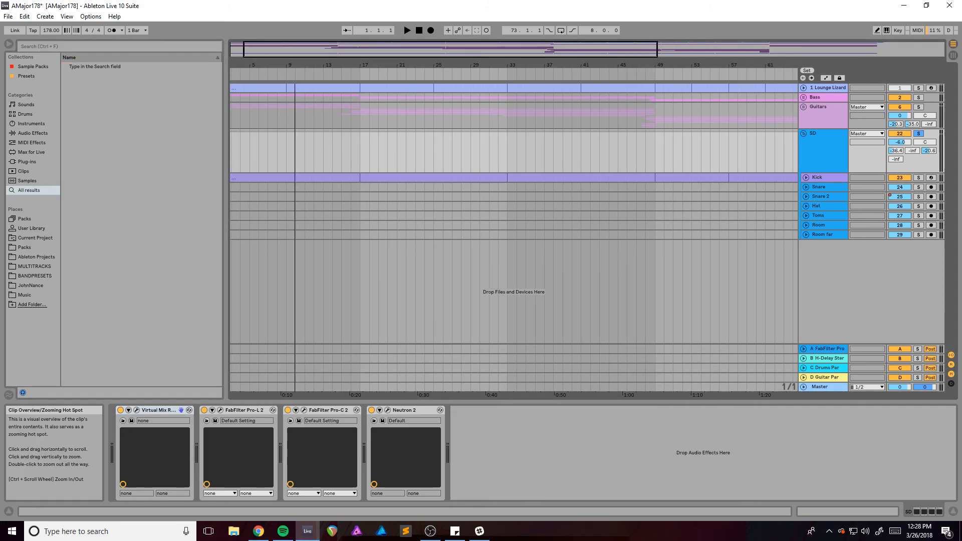
- Play the song from bar 1 and unsolo the SD group to hear the full mix
key("space")
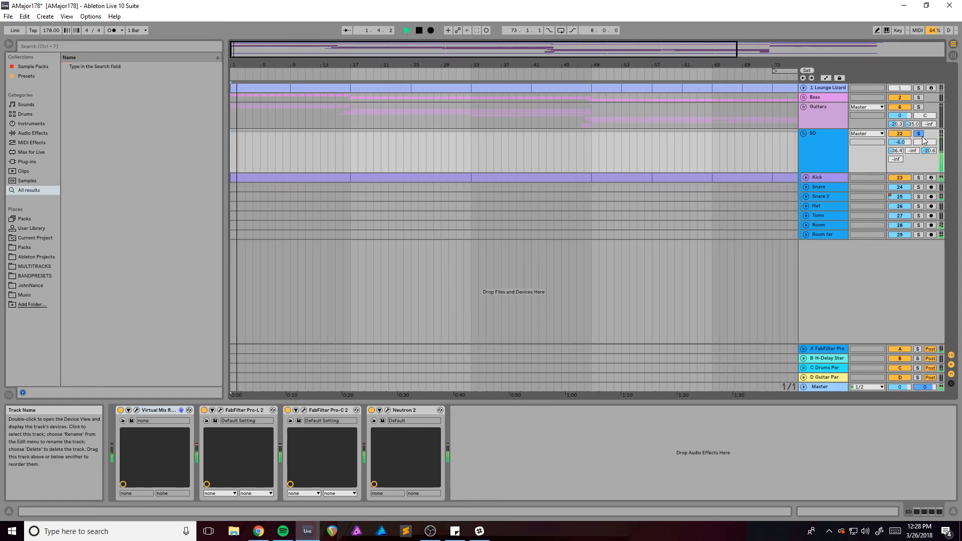
mouse_move(408, 72)
left_mouse_down()
mouse_move(443, 82)
mouse_move(415, 72)
left_mouse_up()
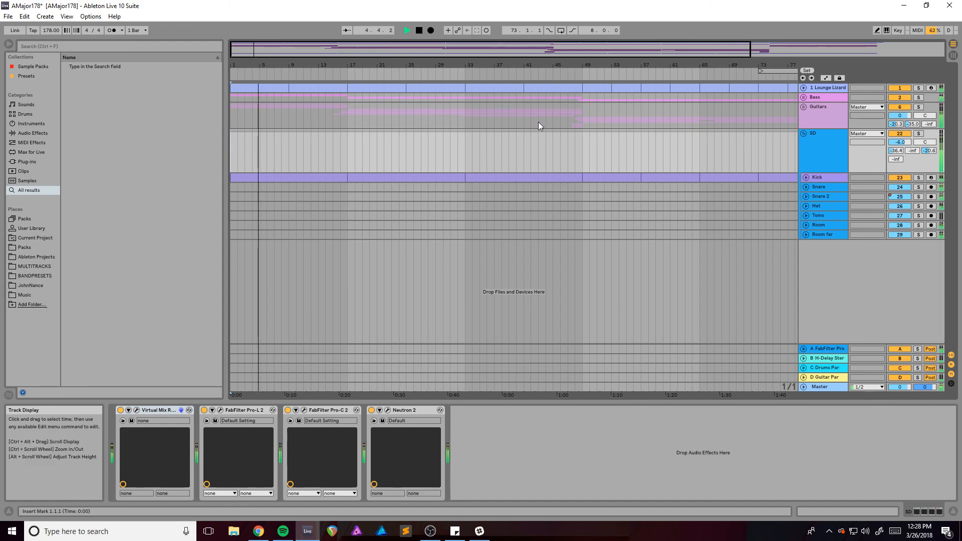
key("space")
- Check the Pro-C 2 compressors on Room and Room far during full-mix playback, close the plug-in window, and save the project
left_click(823, 228)
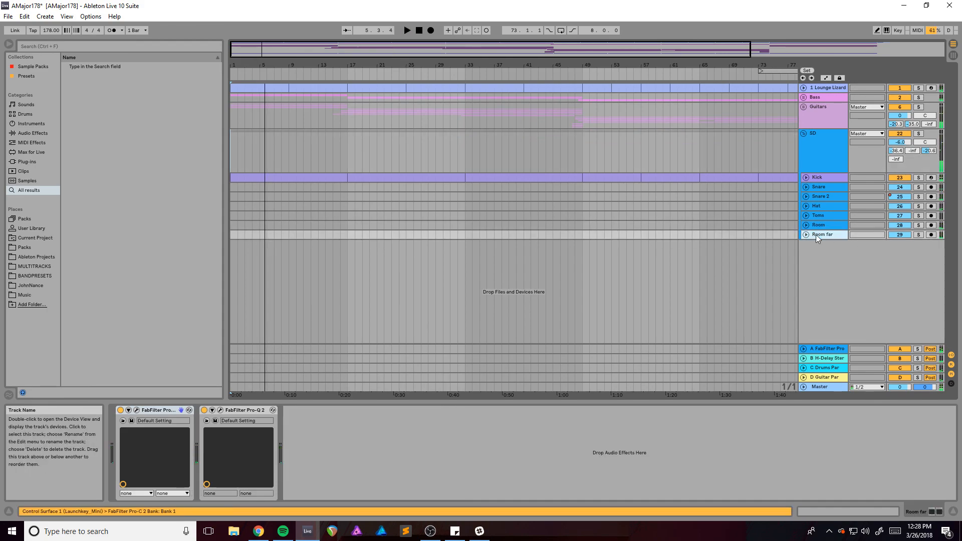
left_click(136, 411)
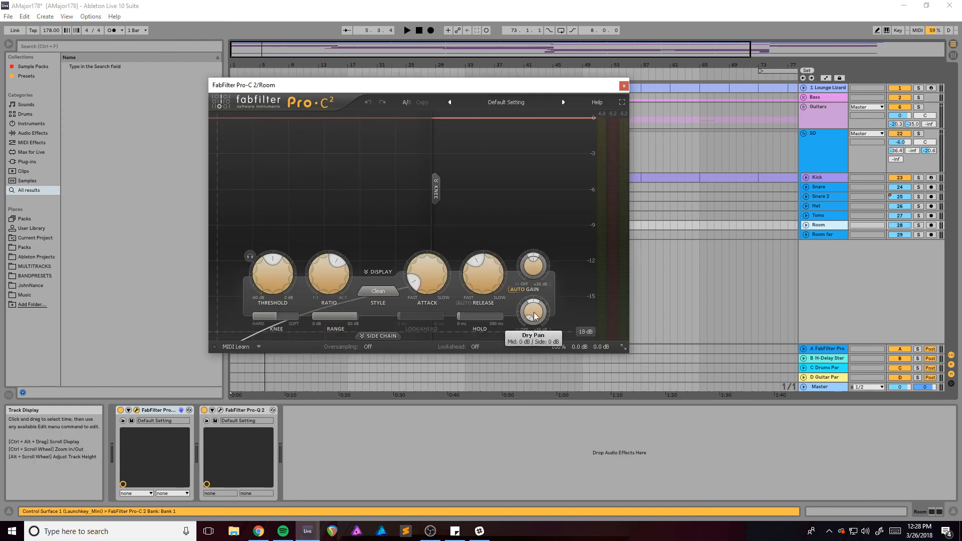
left_click(825, 234)
left_click(136, 411)
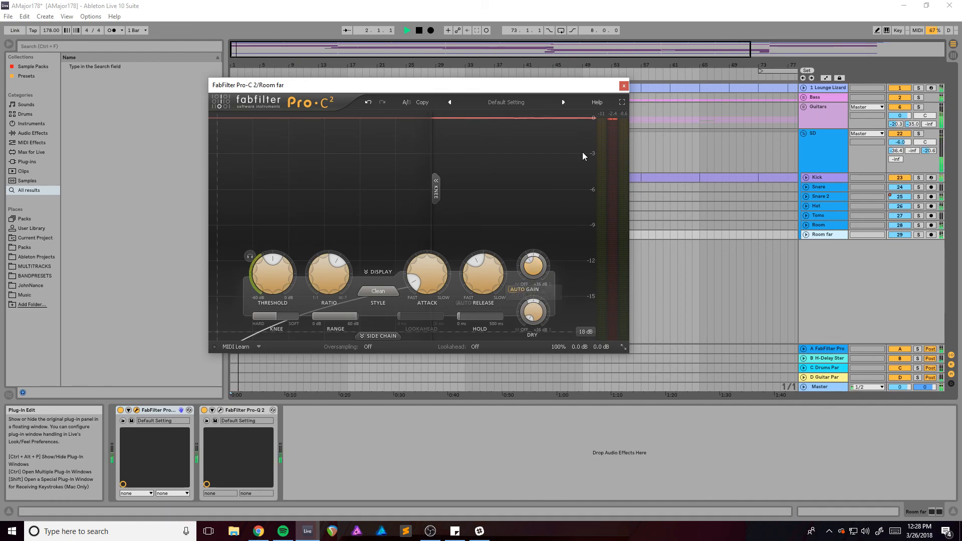
left_click(624, 86)
key("ctrl+s")
key("space")
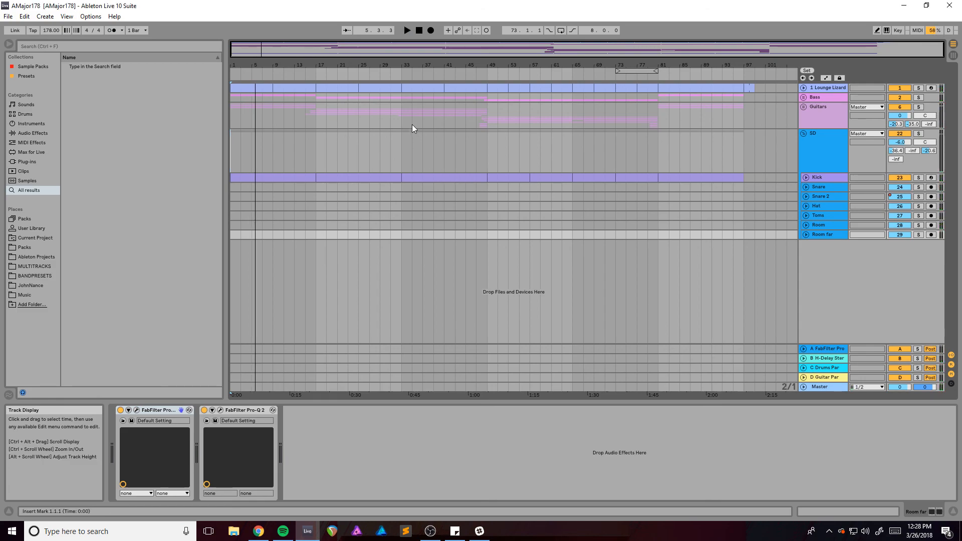
- Return the insert marker to bar 1 on the Guitars group
left_click(401, 109)
left_click(235, 111)
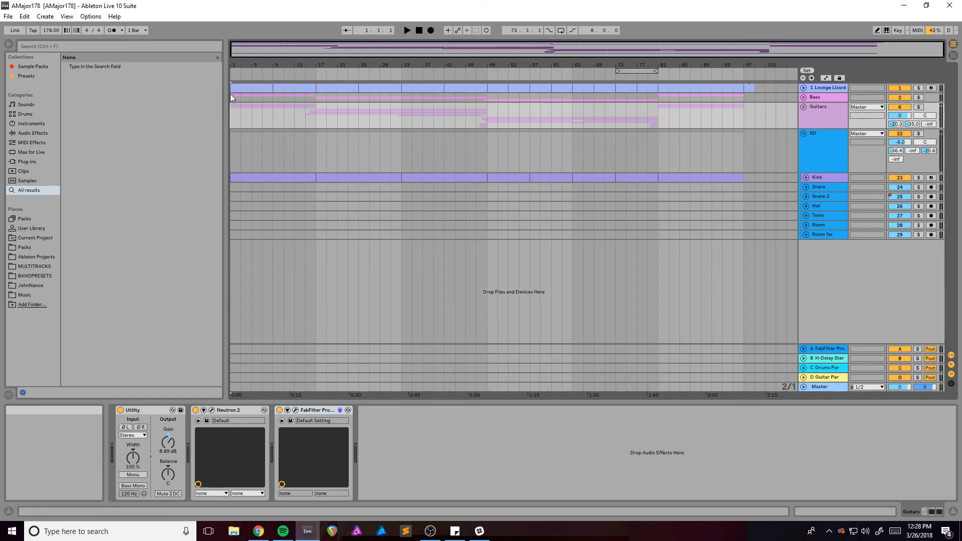
left_click(230, 95)
left_click_drag(230, 187, 231, 112)
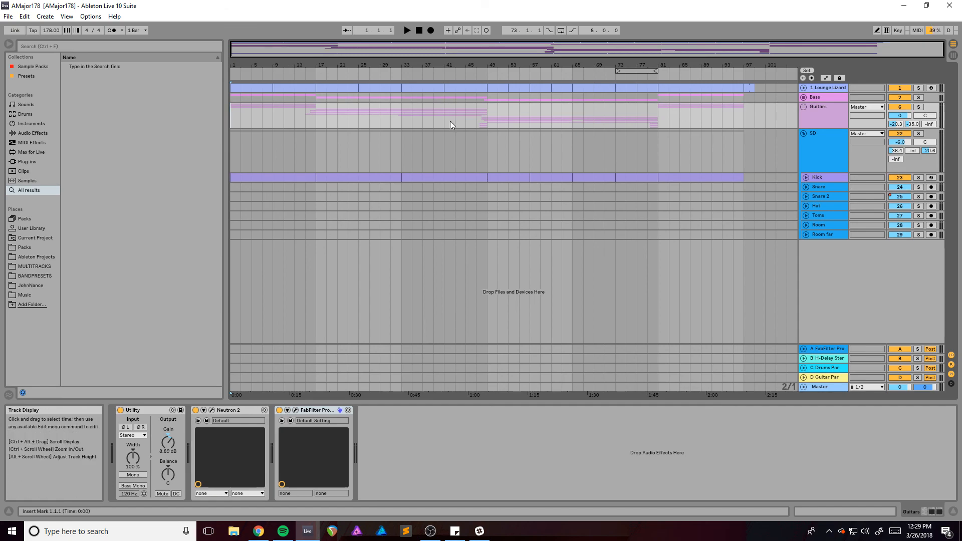
key("alt+Tab")
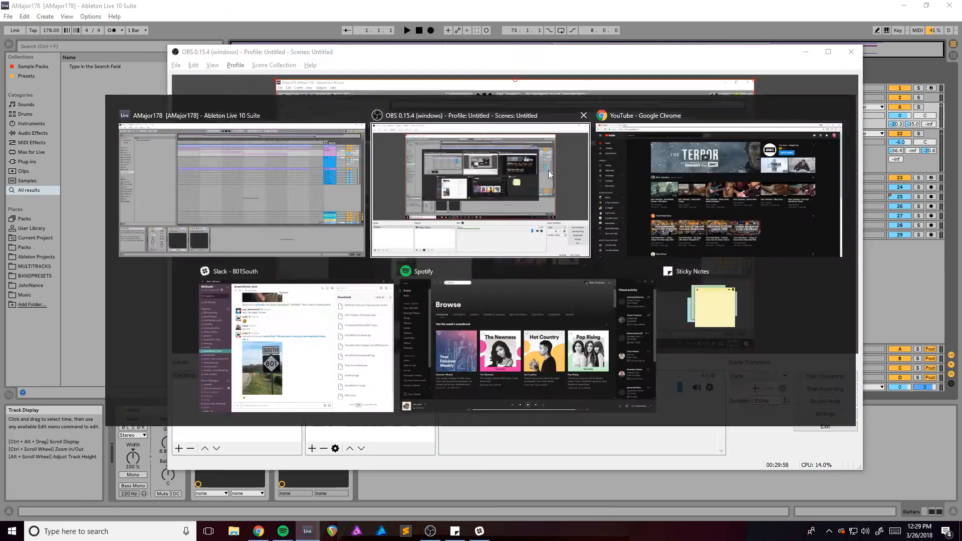